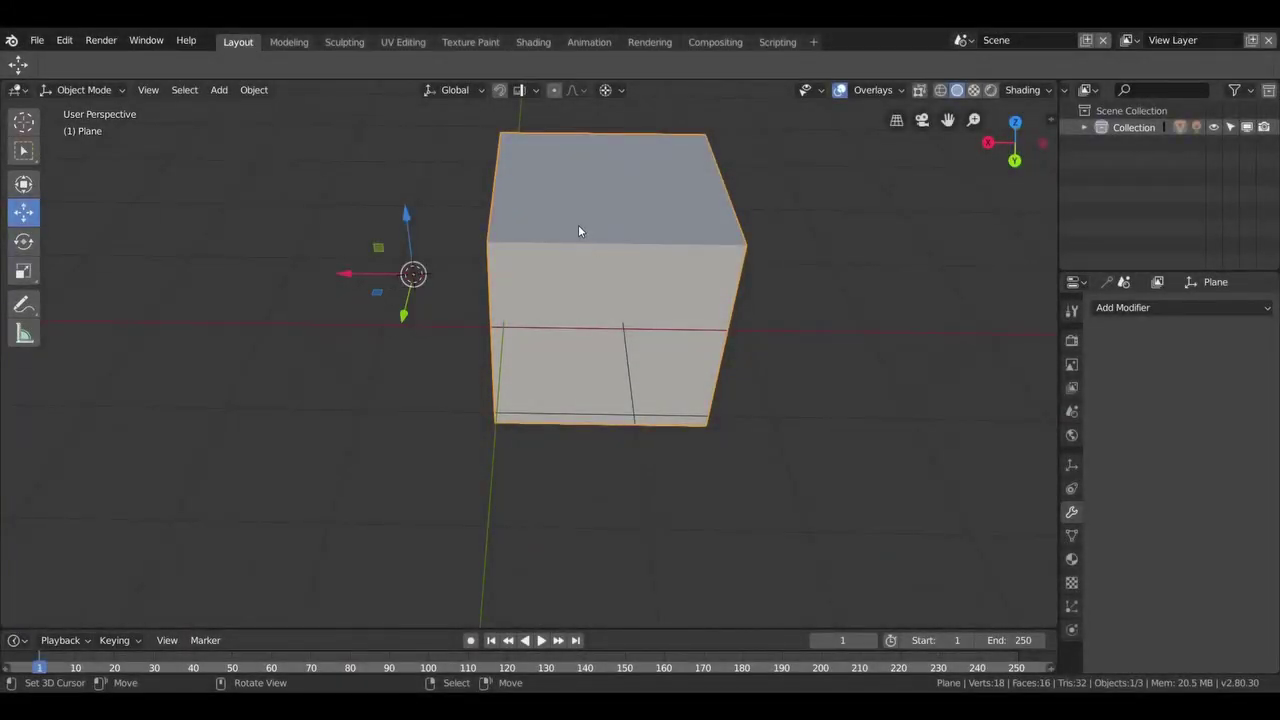
Place the 3D cursor to the right of the box.
scroll(409, 276, "up", 1)
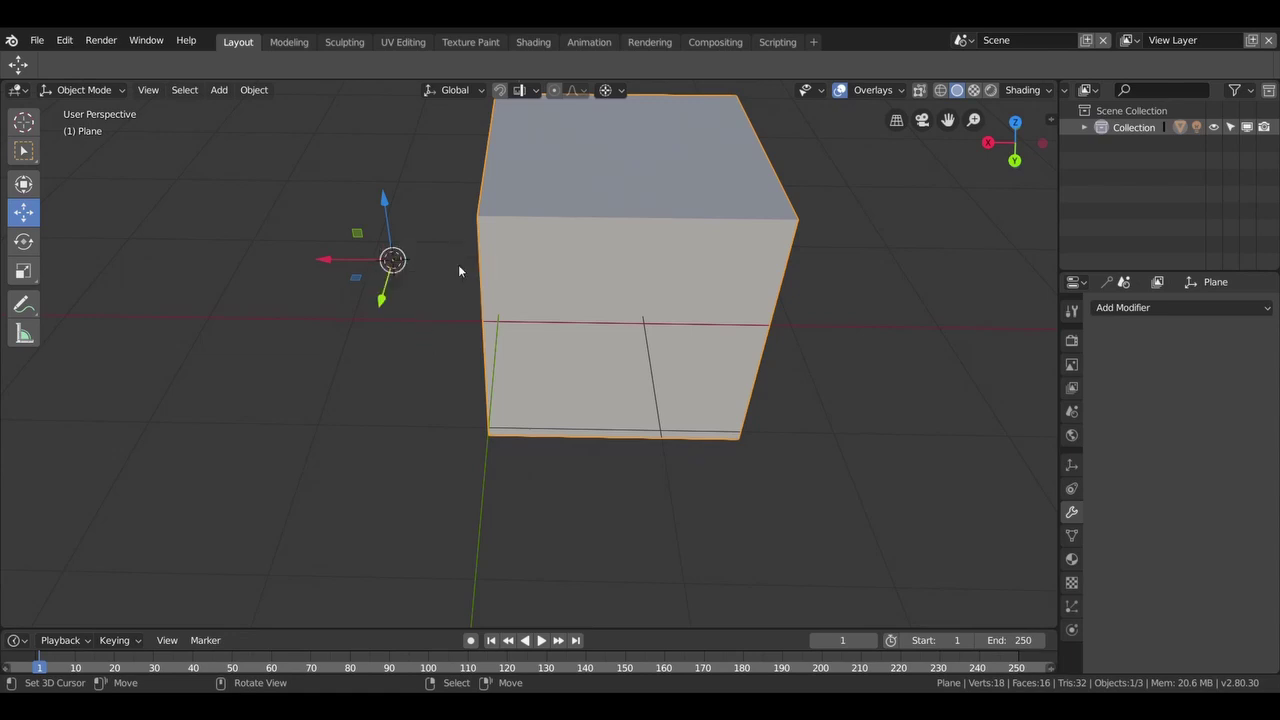
left_click(901, 484)
left_click(937, 292)
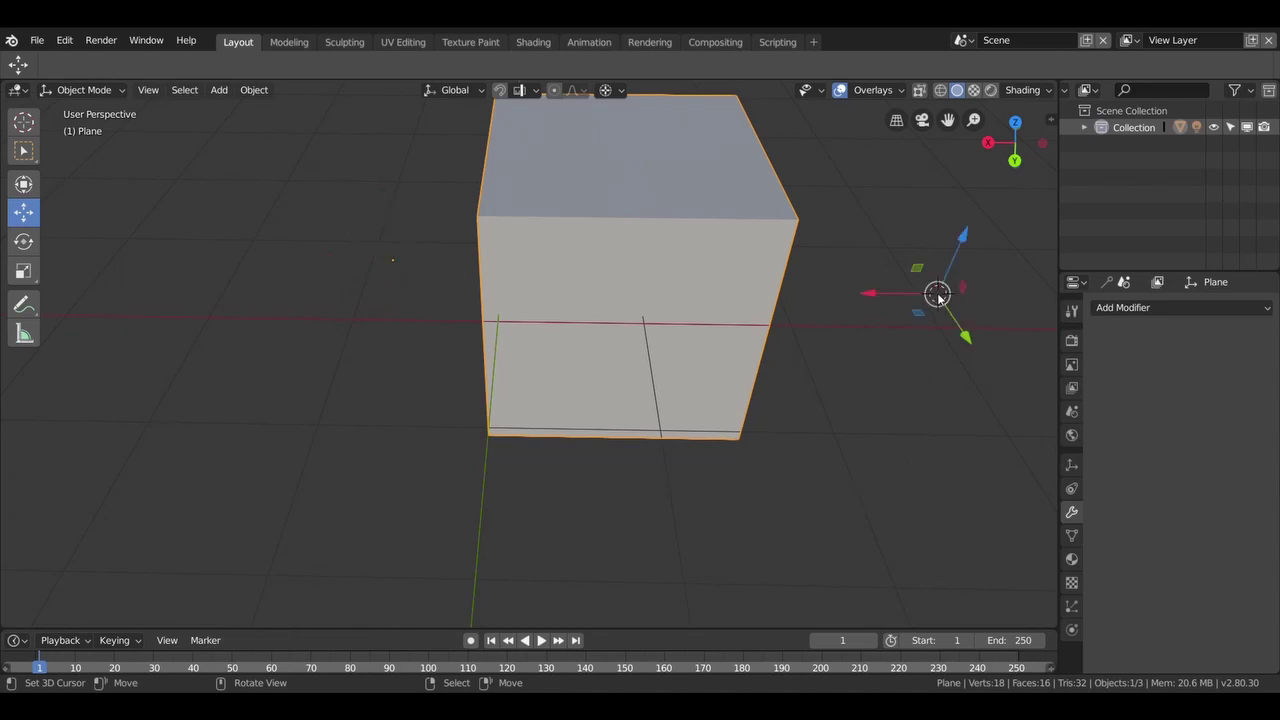
left_click(921, 421)
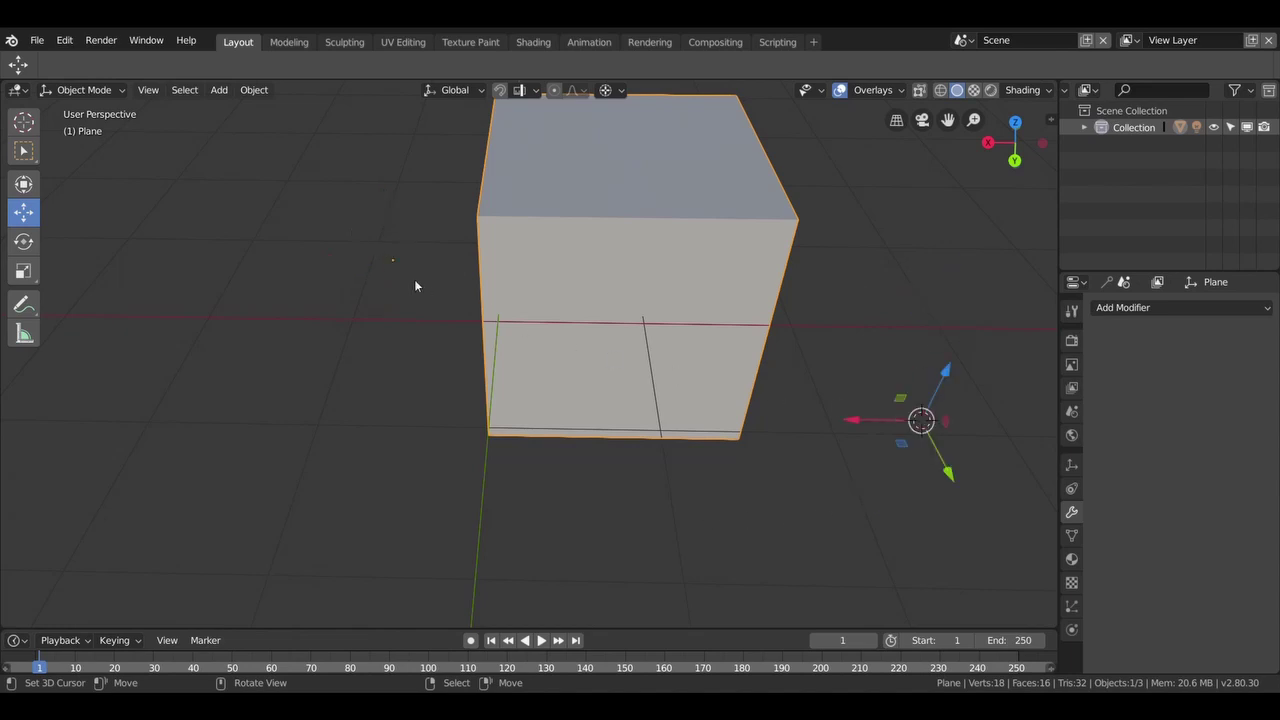
Move the box 0.708 m along X and enter Edit Mode.
left_click_drag(855, 420, 764, 426)
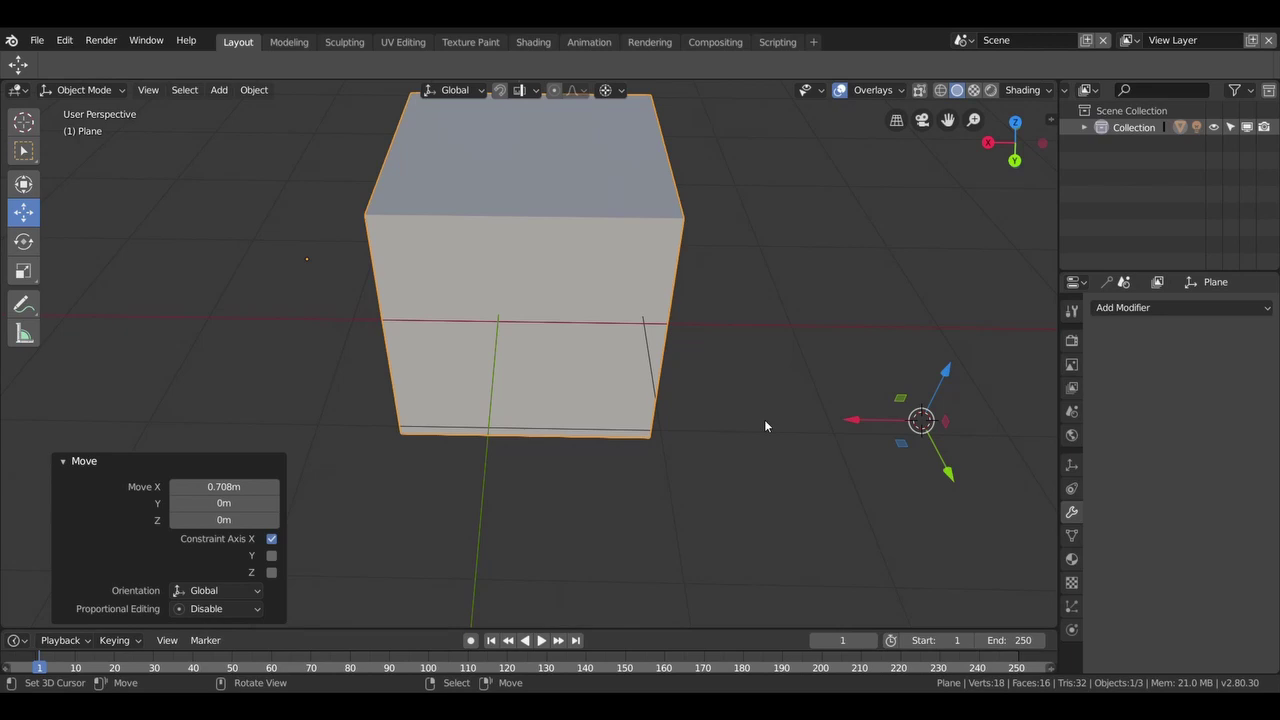
key("Tab")
scroll(757, 410, "down", 4)
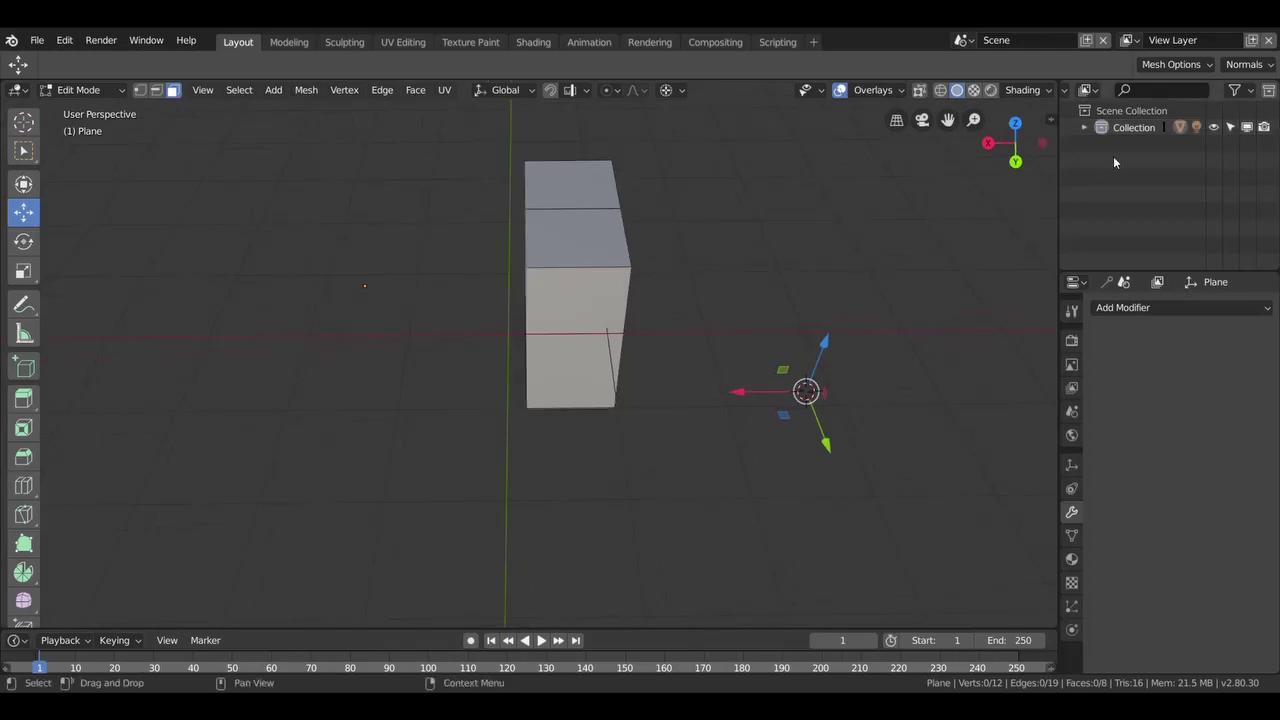
Add an X-axis Mirror modifier so the box gets a mirrored copy across the origin.
left_click(1138, 314)
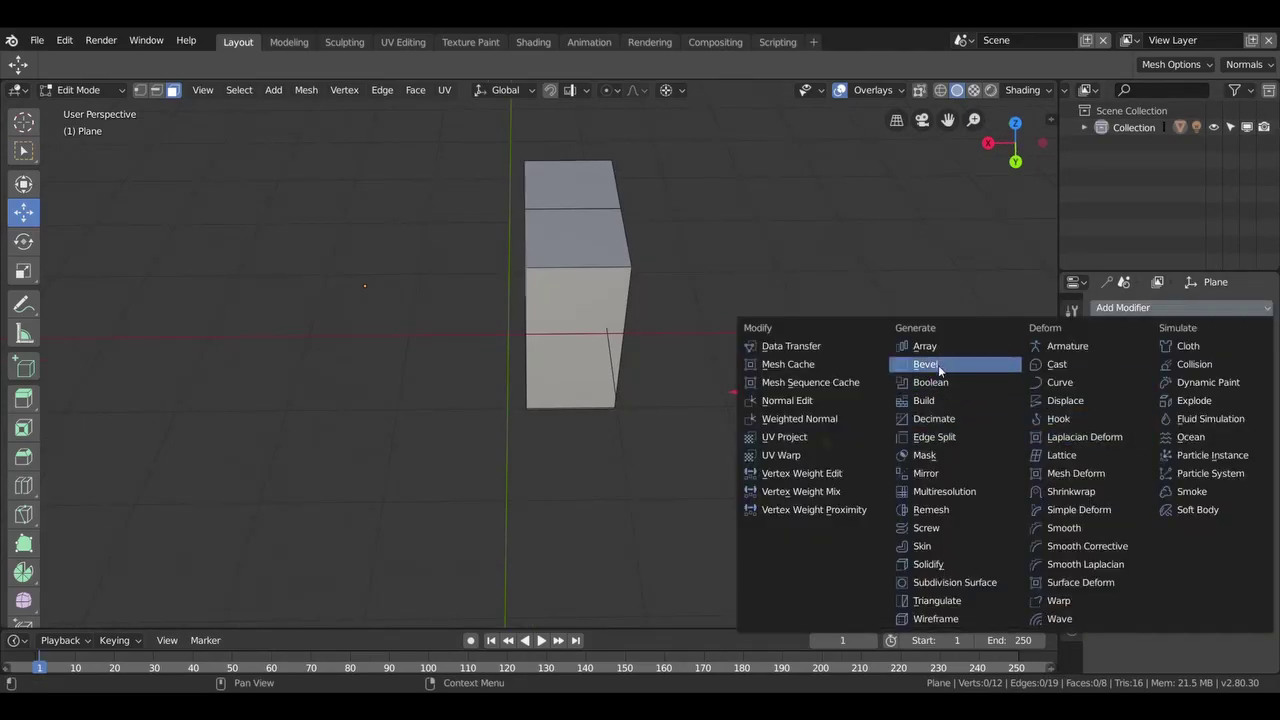
left_click(930, 473)
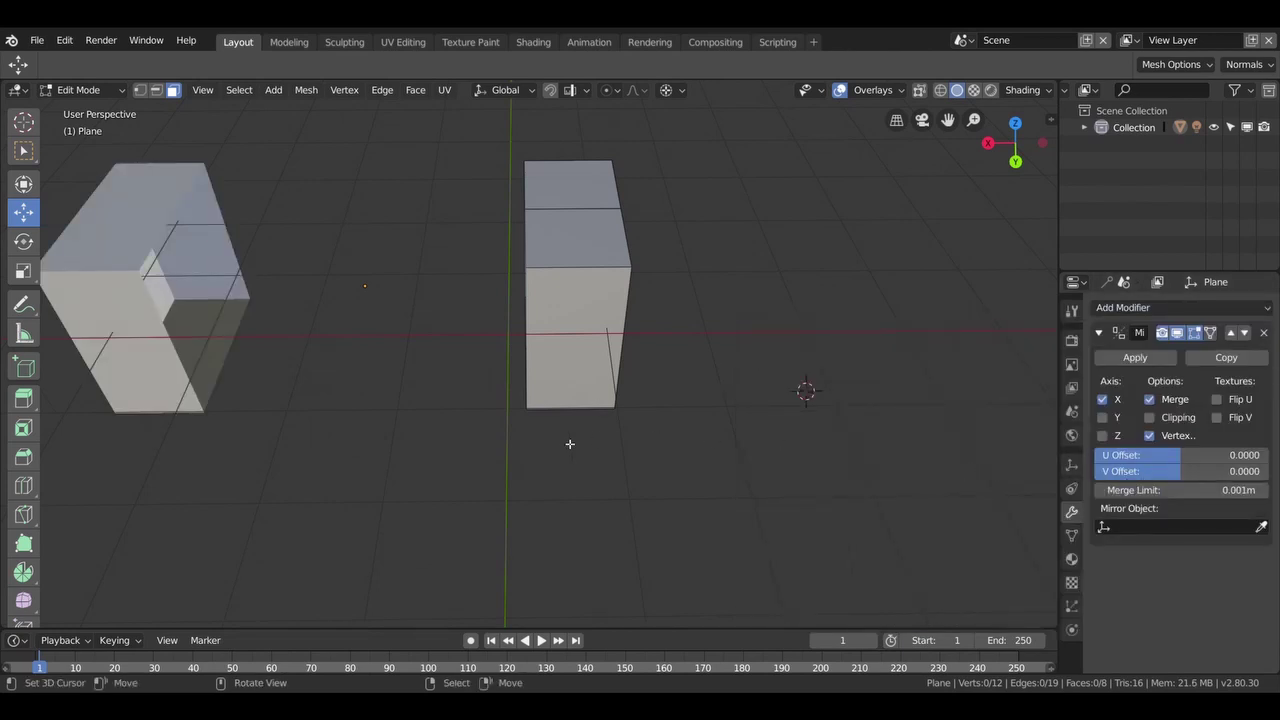
scroll(525, 205, "down", 4)
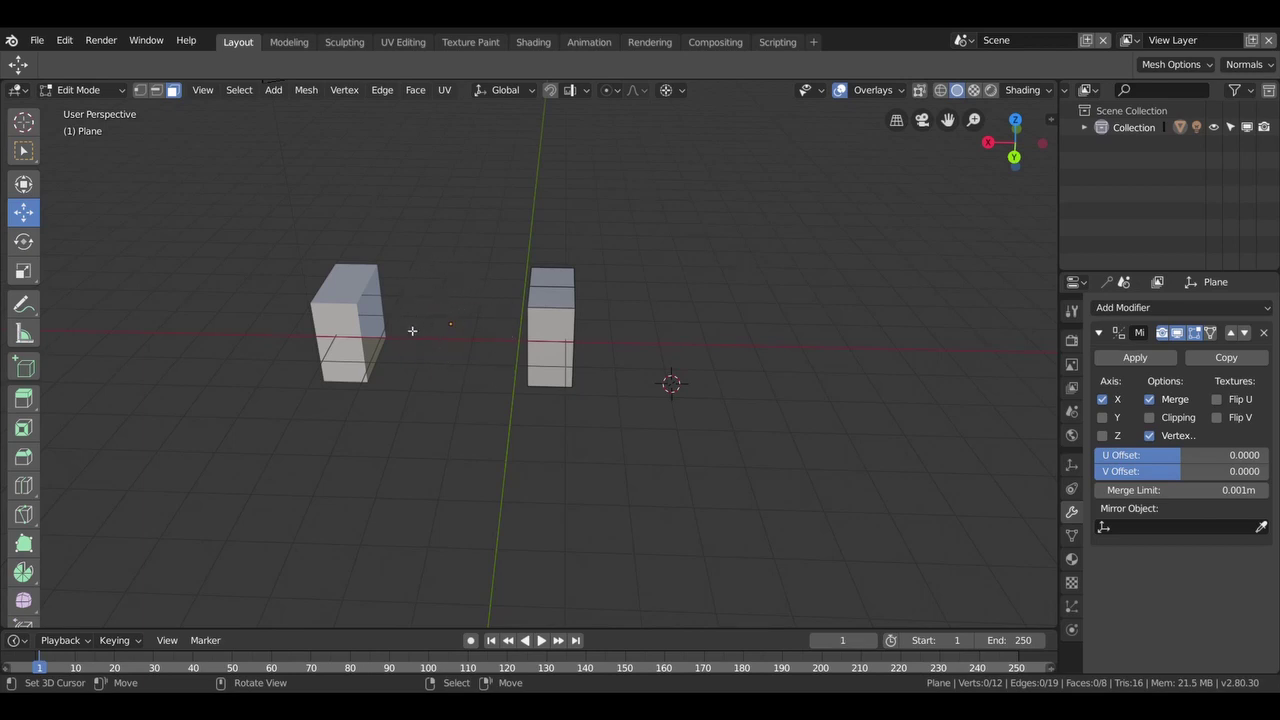
scroll(546, 390, "up", 3)
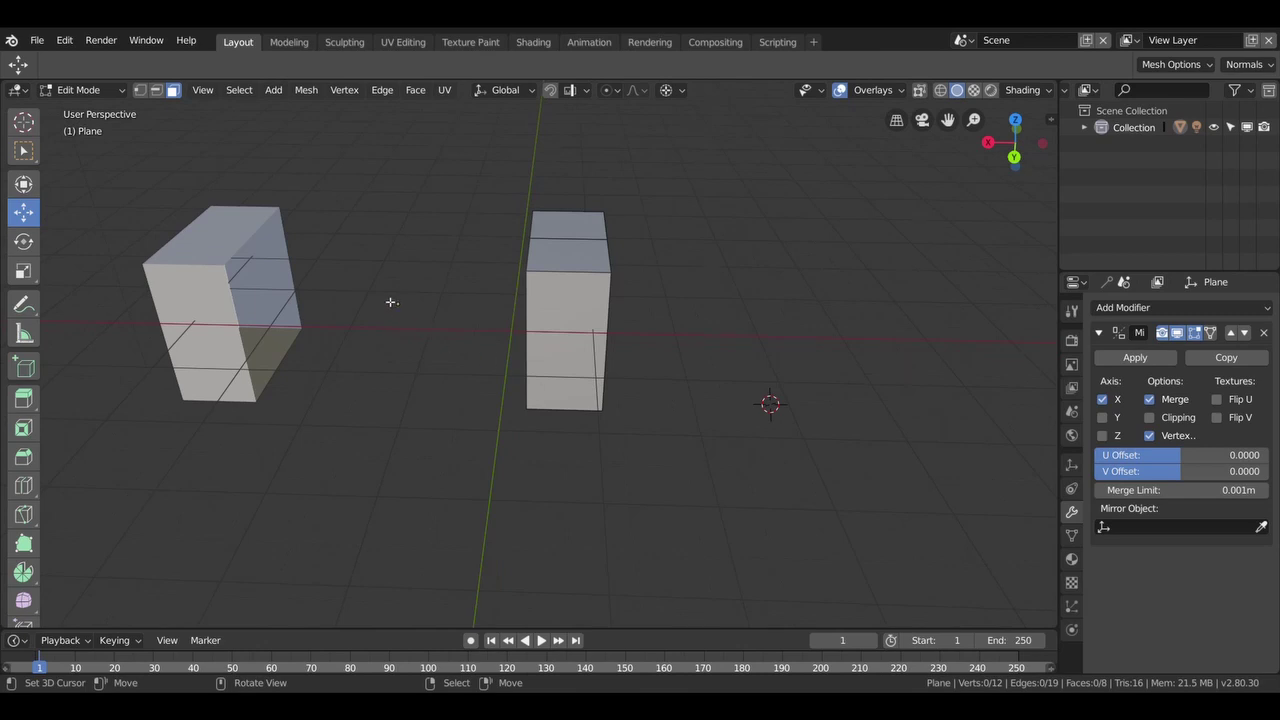
Re-enter Edit Mode in edge select and select the box's inner edge loop.
left_click(80, 90)
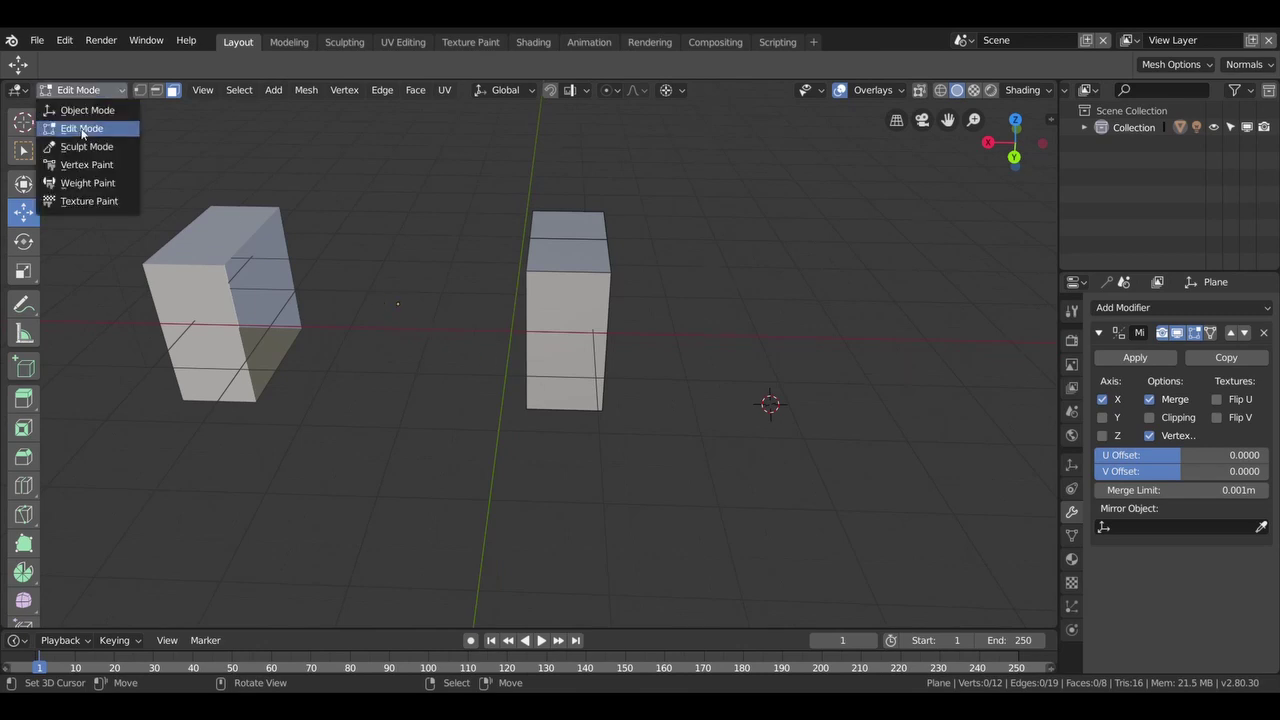
left_click(81, 111)
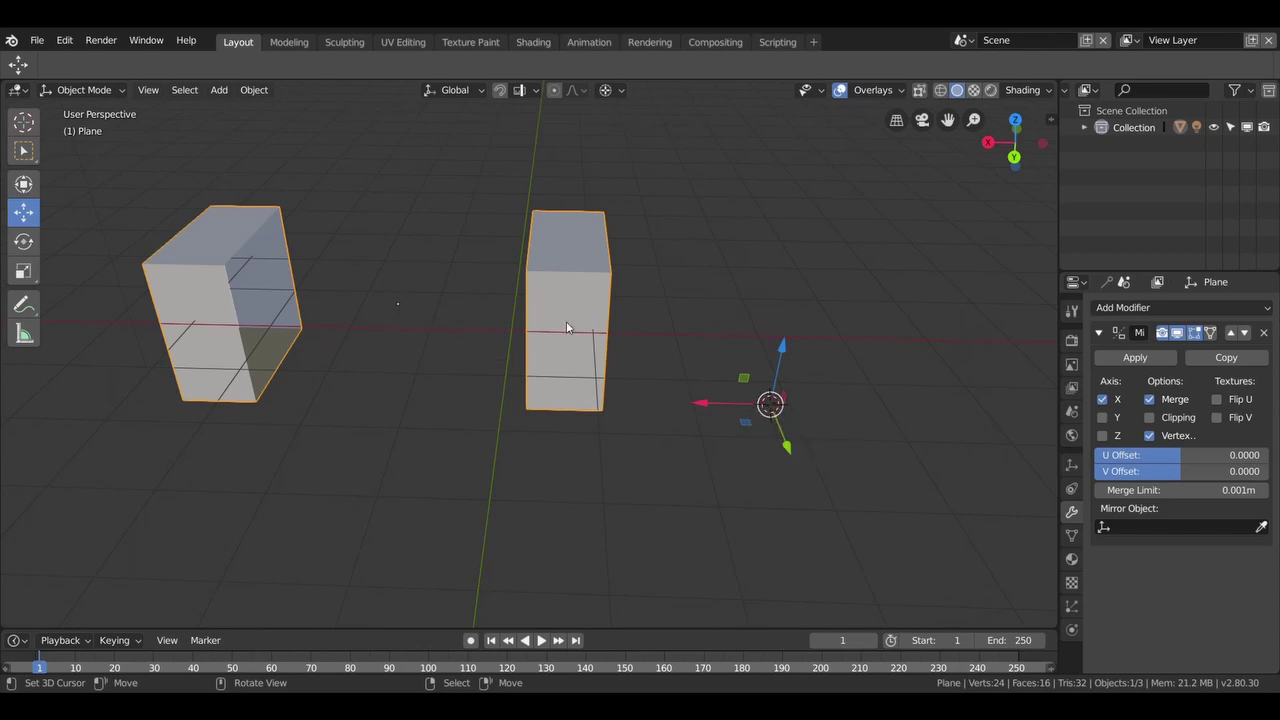
middle_click_drag(566, 321, 578, 316)
key("Tab")
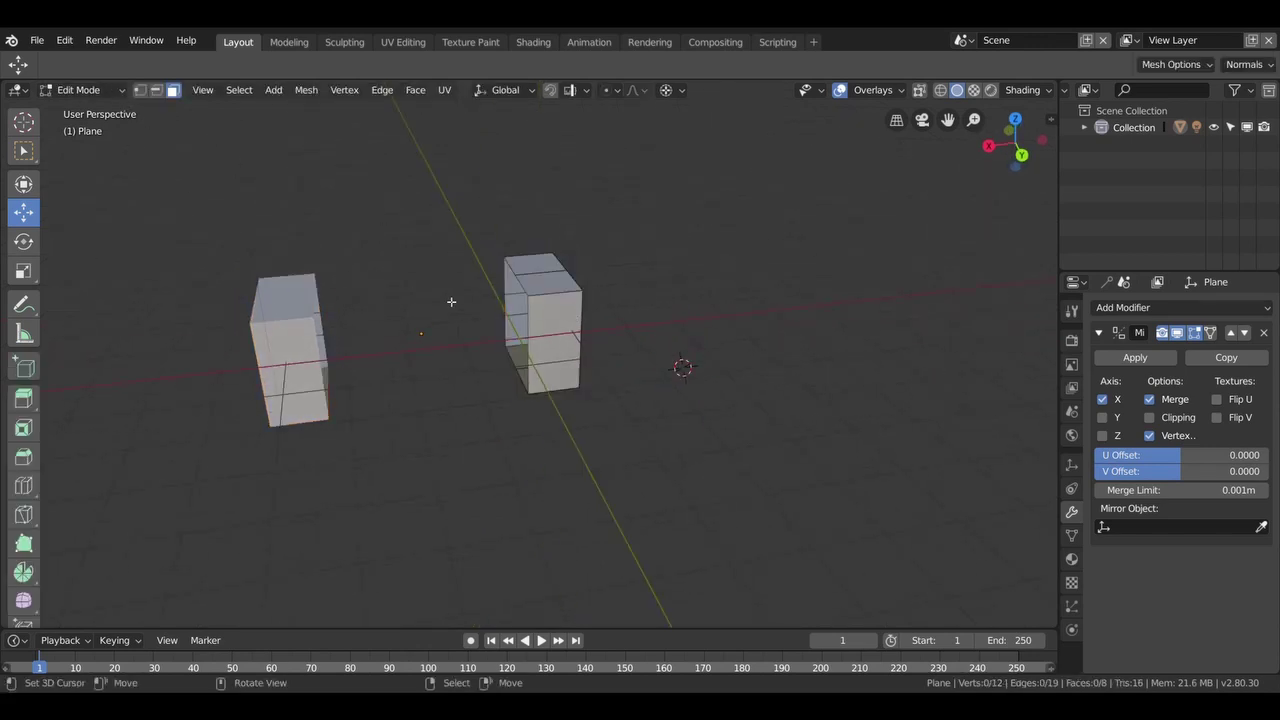
left_click(526, 292)
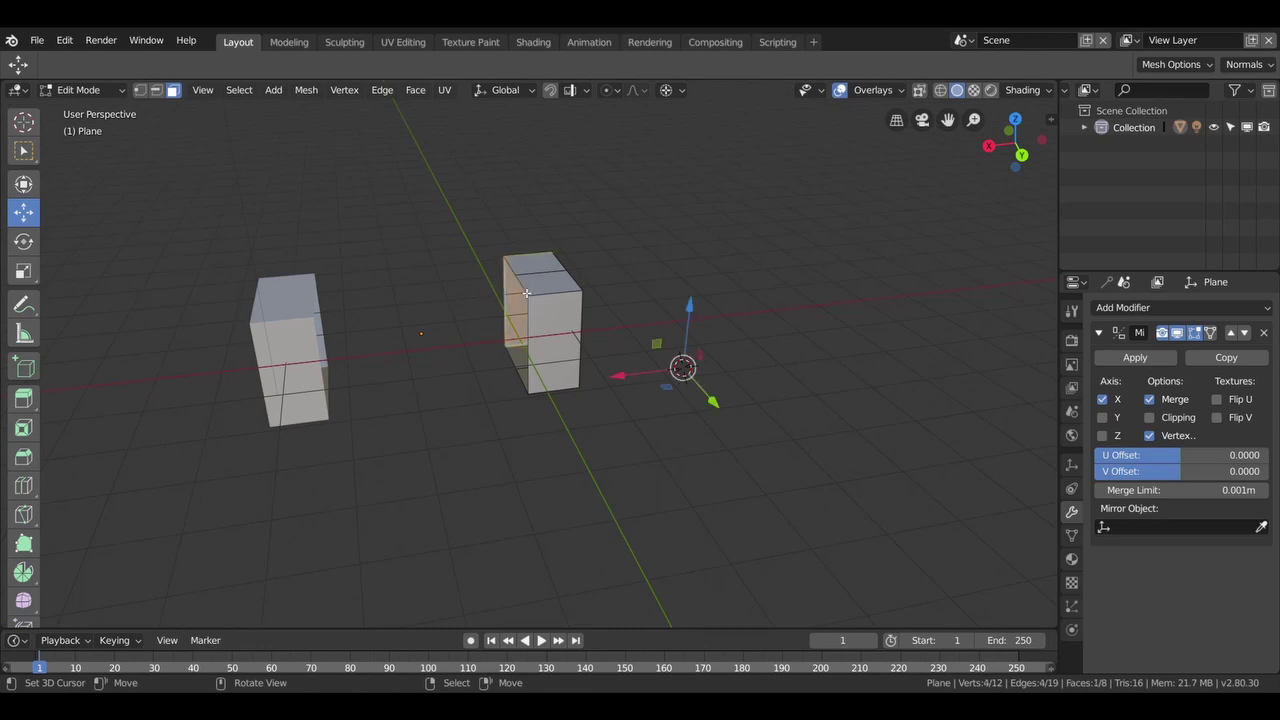
left_click(156, 90)
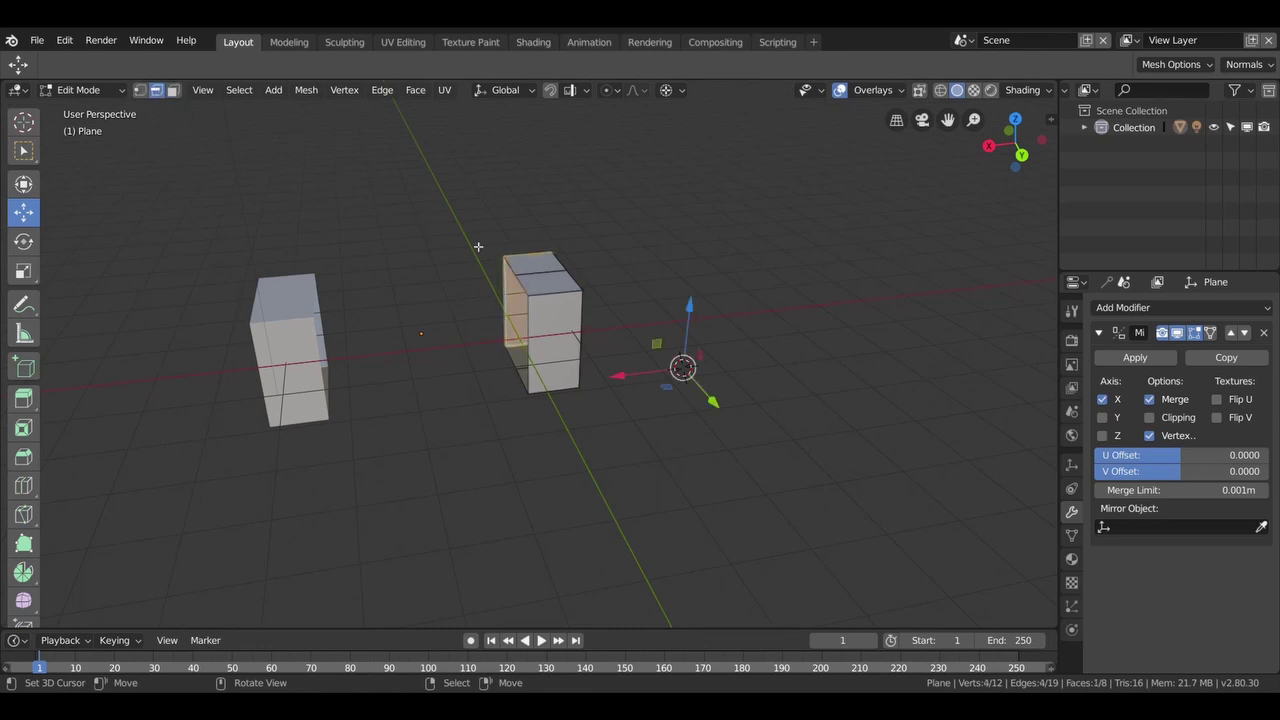
left_click(530, 294, "alt")
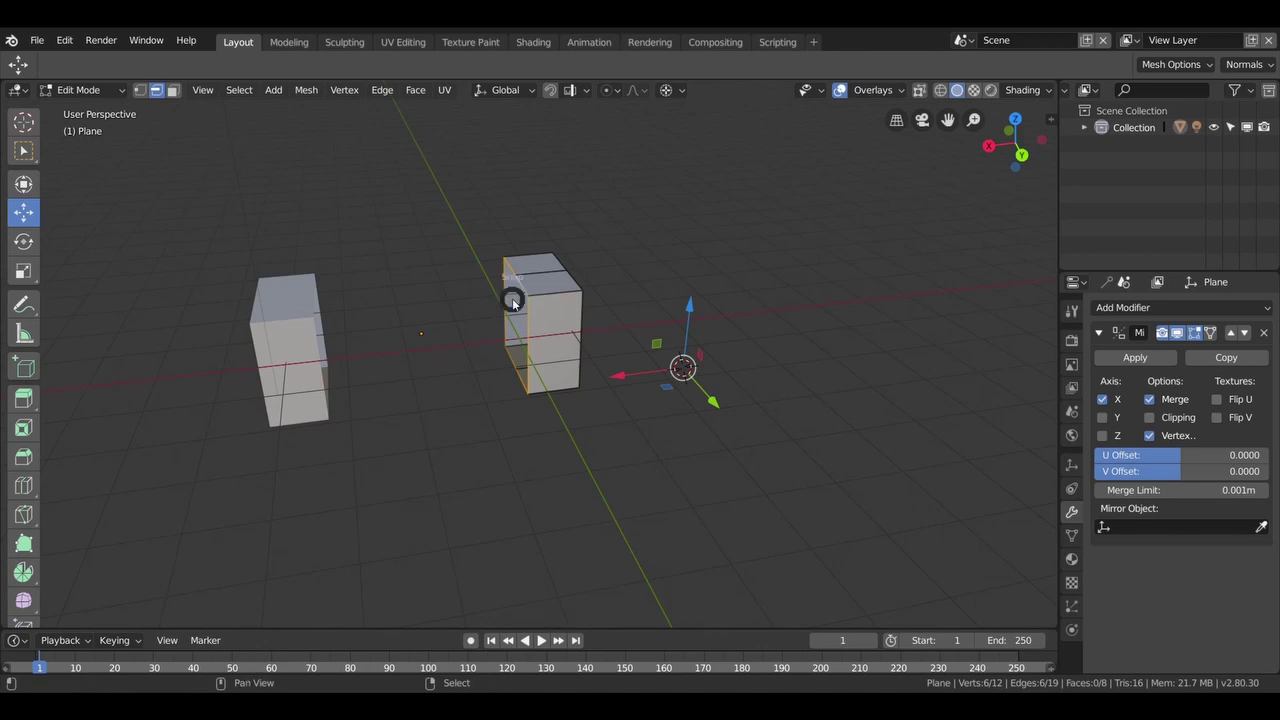
Snap the 3D cursor to the selected edges and return to Object Mode.
key("shift+s")
left_click(503, 397)
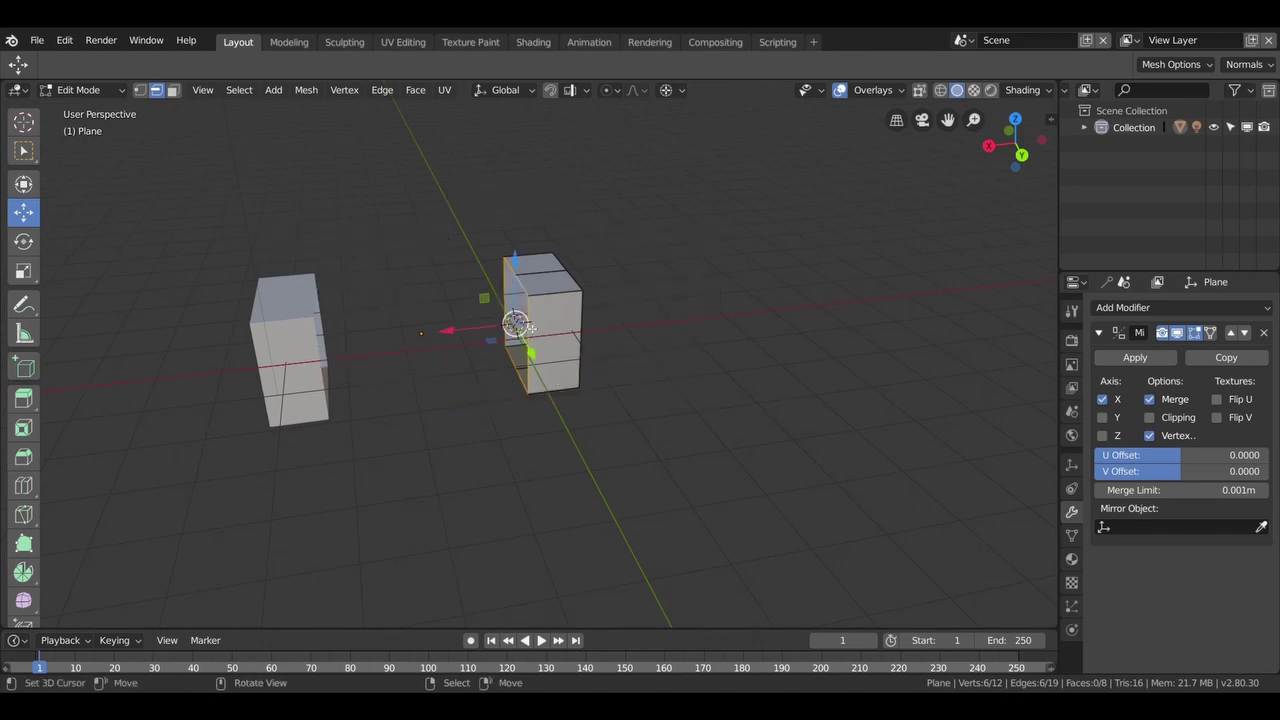
left_click(79, 90)
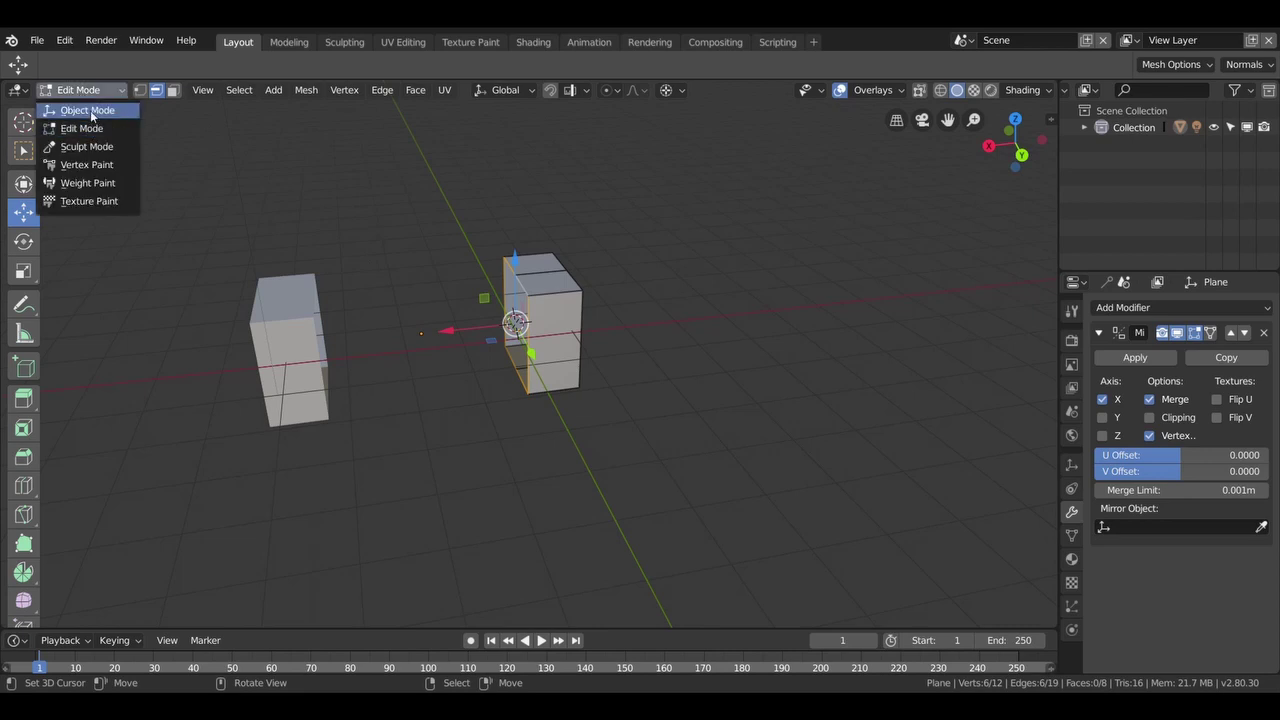
left_click(90, 110)
Set the box's origin to the 3D cursor.
left_click(254, 90)
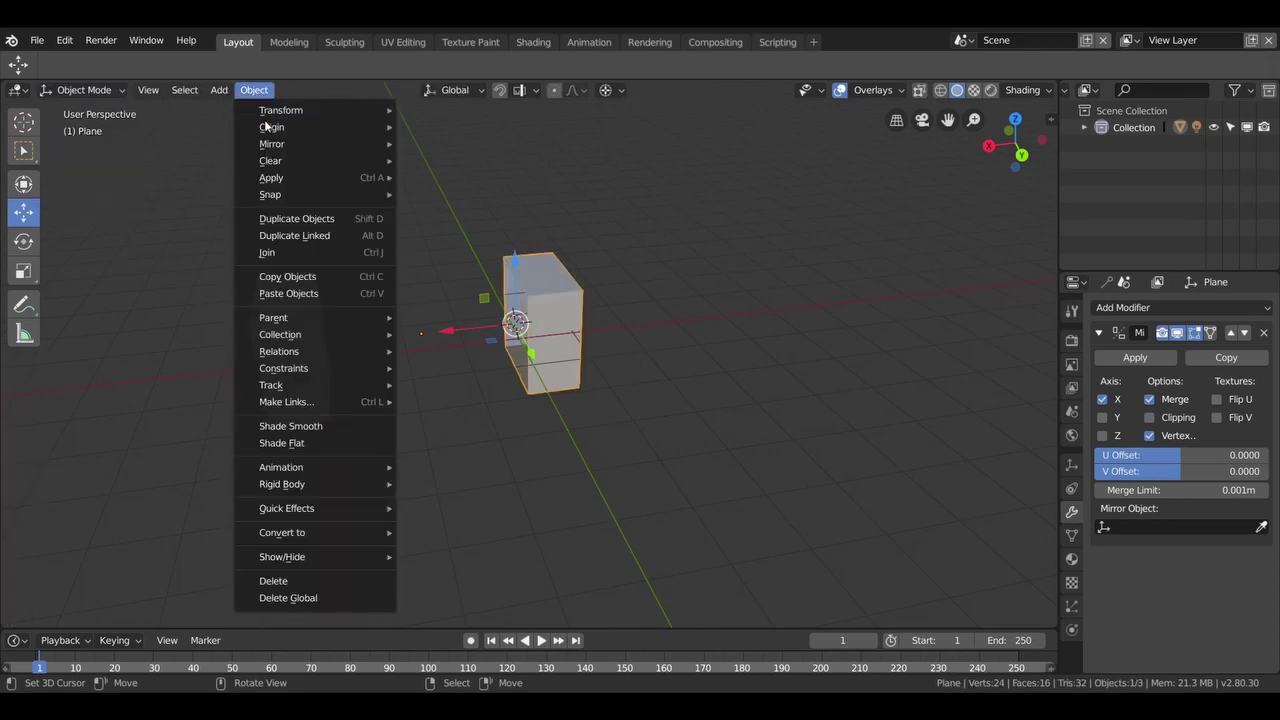
left_click(470, 151)
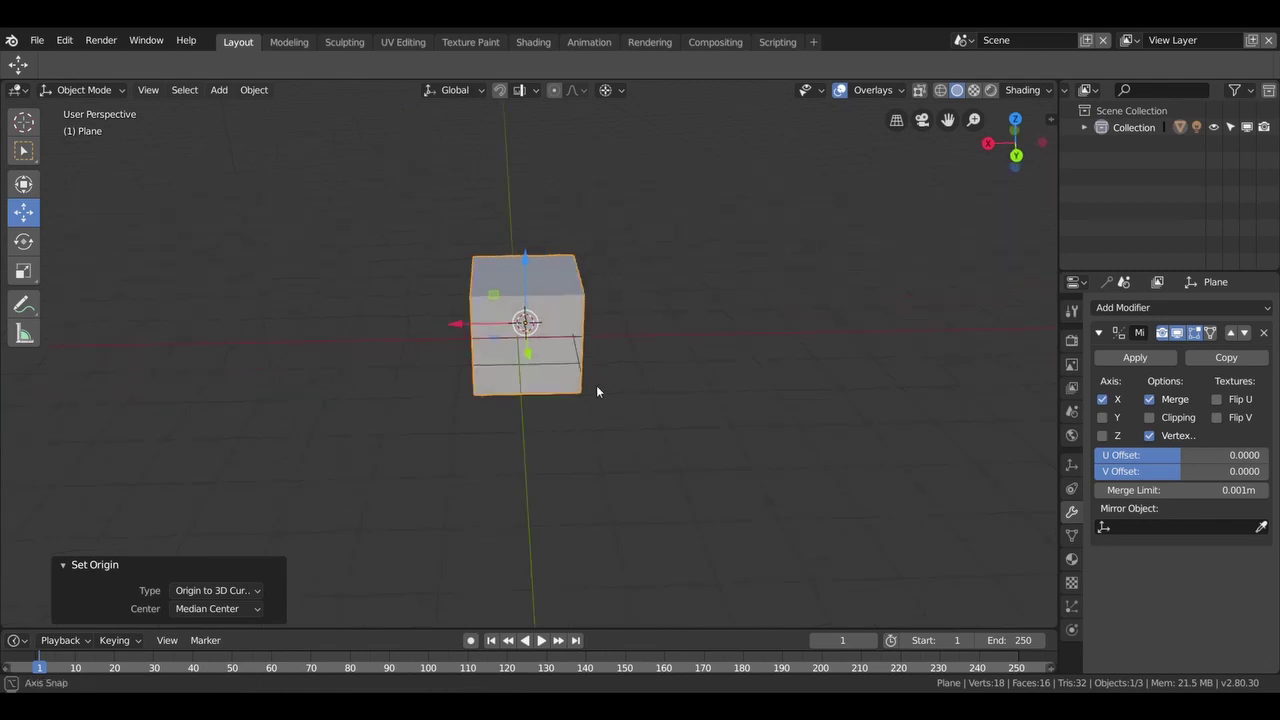
middle_click_drag(597, 390, 543, 370)
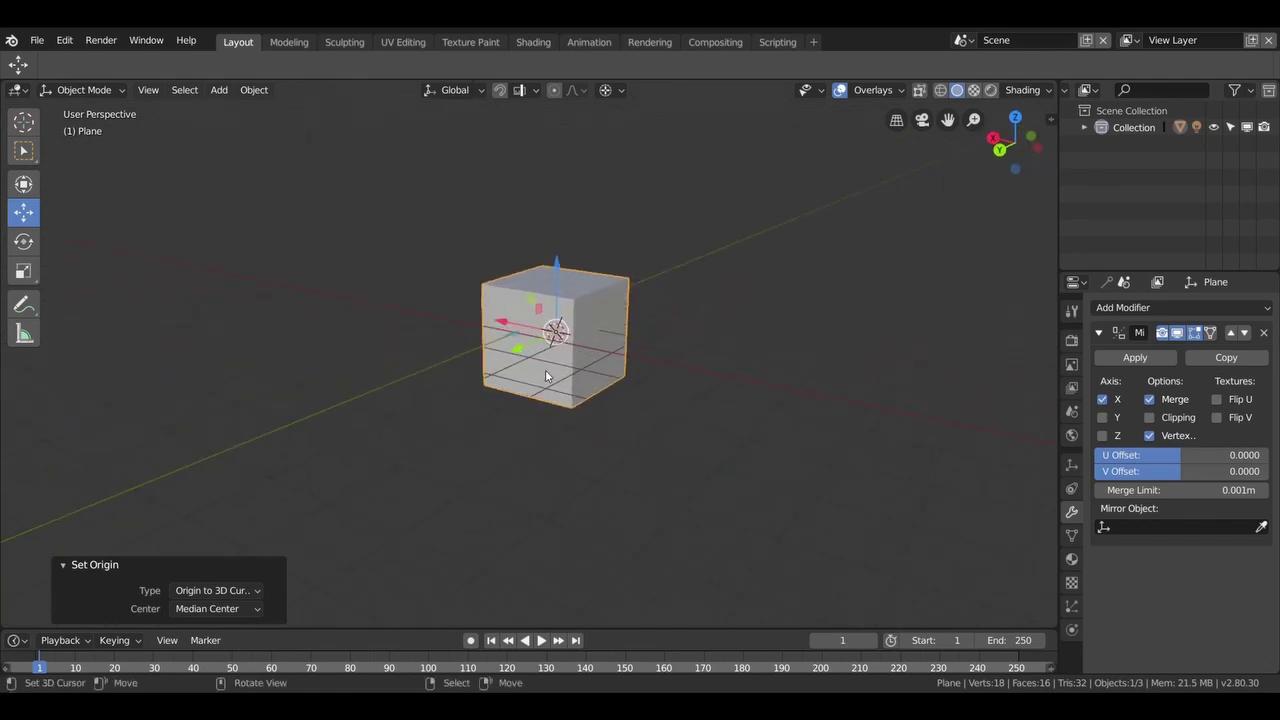
In Edit Mode, add a loop cut and shift it -0.377 m along X.
key("Tab")
middle_click_drag(615, 350, 609, 345)
left_click(609, 345)
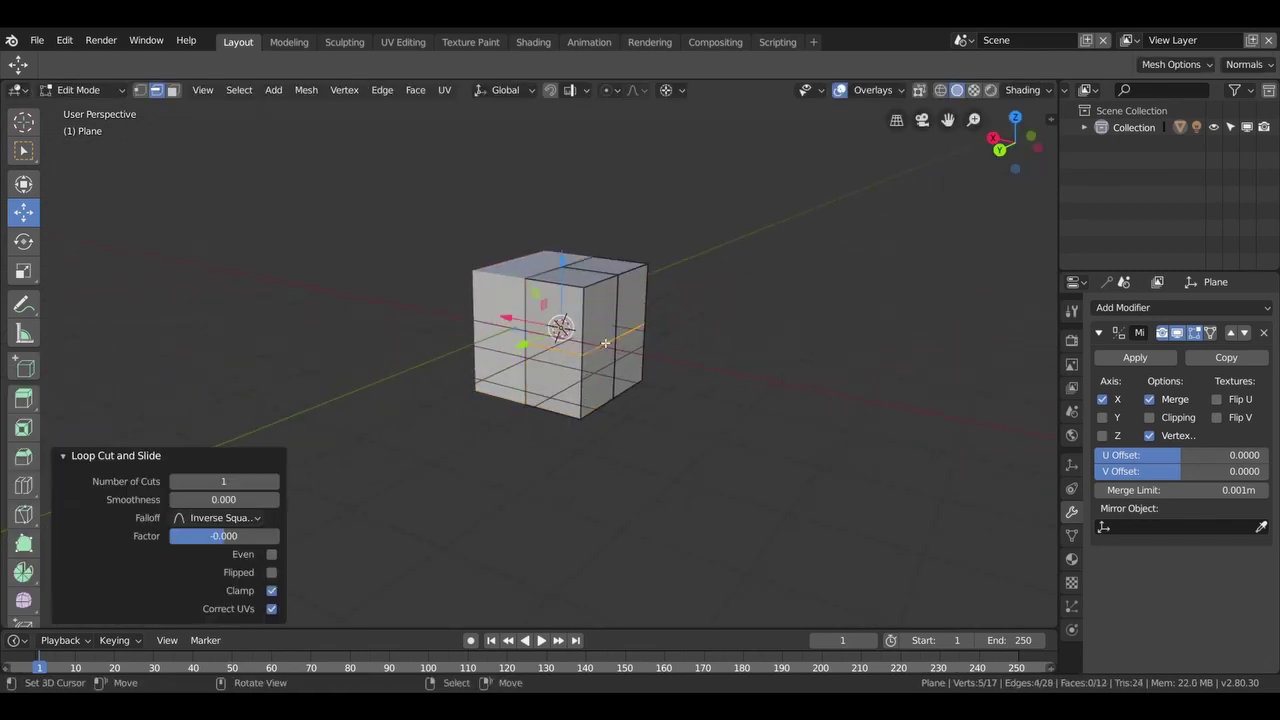
left_click(607, 344)
left_click_drag(526, 328, 616, 332)
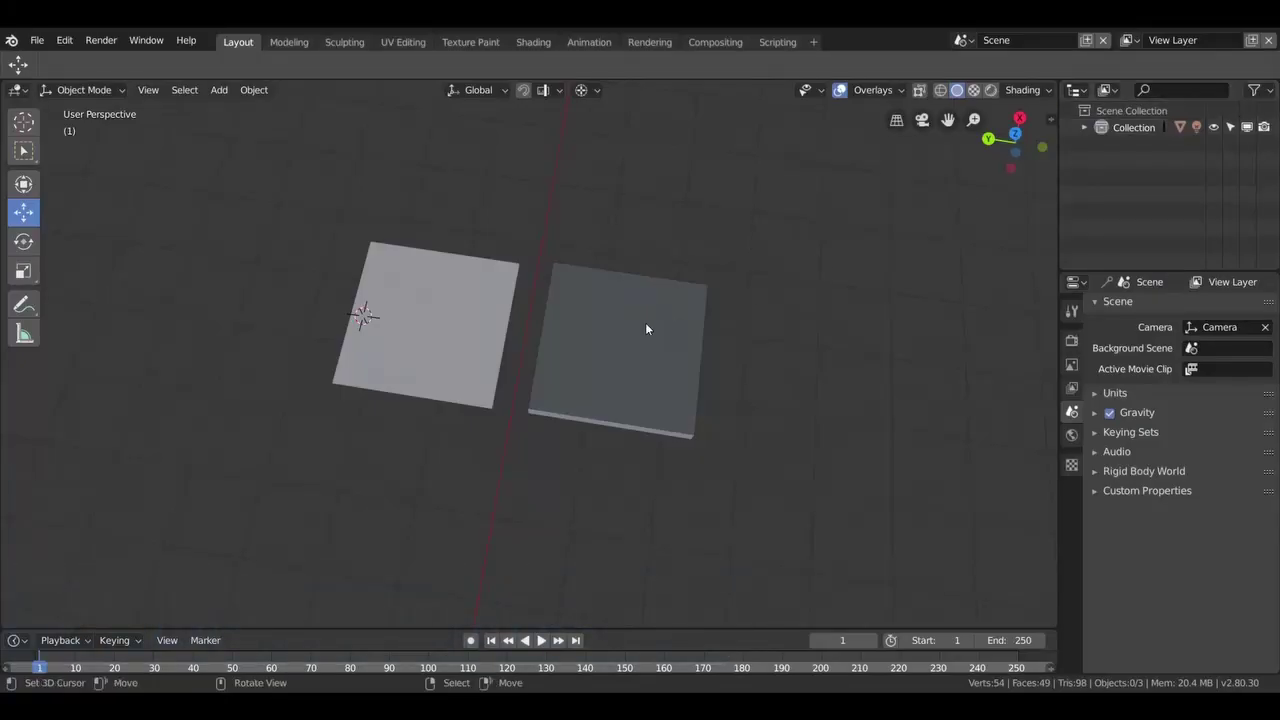
Select both square planes and enter Edit Mode.
right_click(600, 362, "shift")
left_click(600, 362)
left_click(432, 344, "shift")
key("Tab")
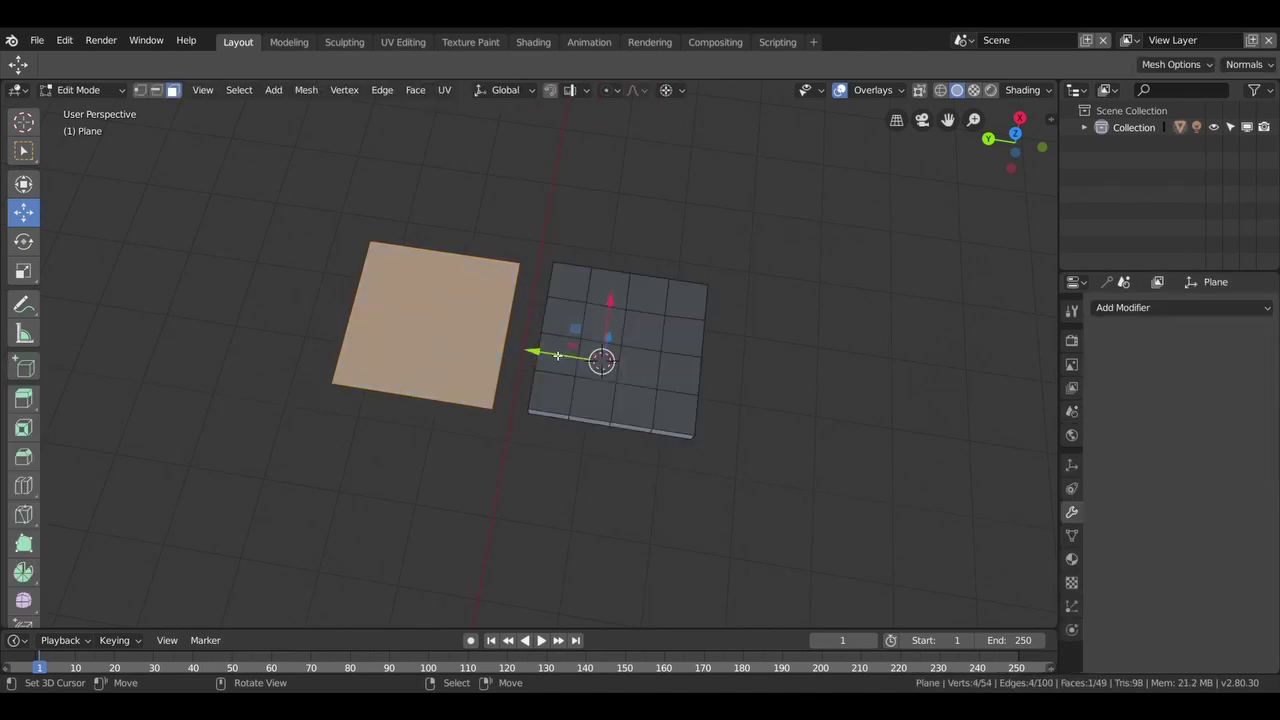
Add vertical and horizontal loop cuts to make the left plane a 4×4 grid, then select a face.
key("ctrl+r")
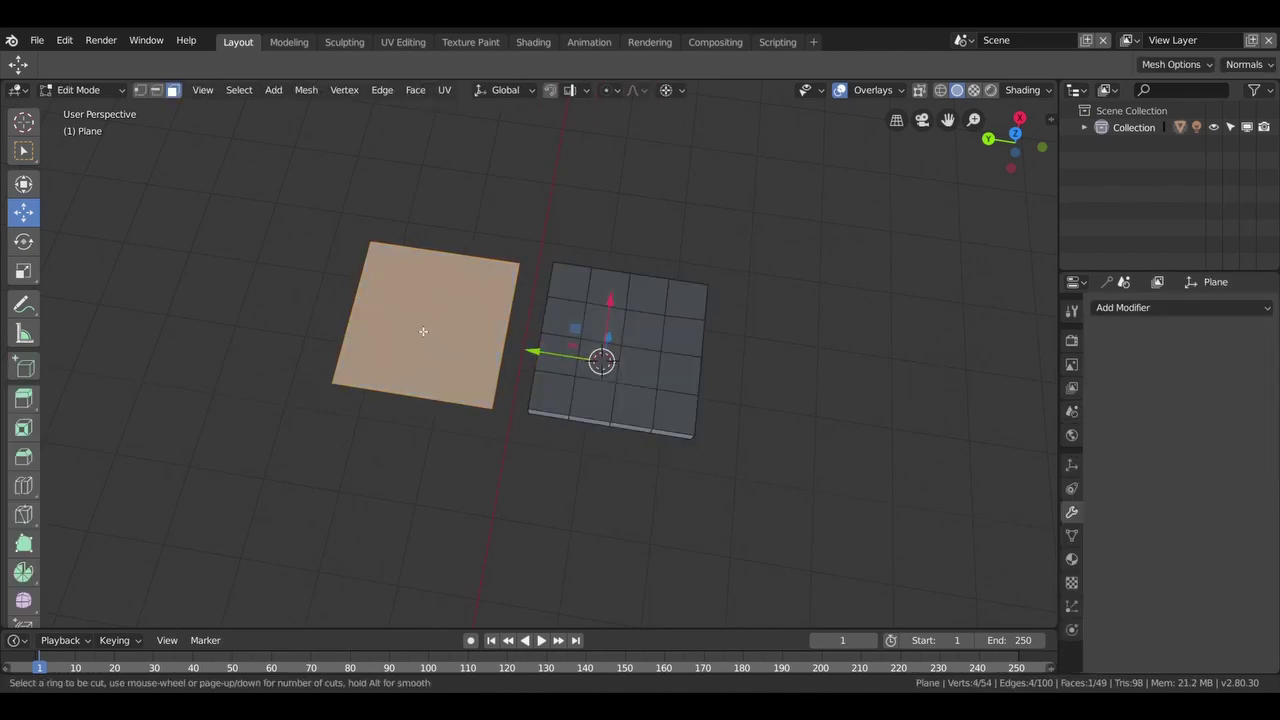
left_click(410, 320)
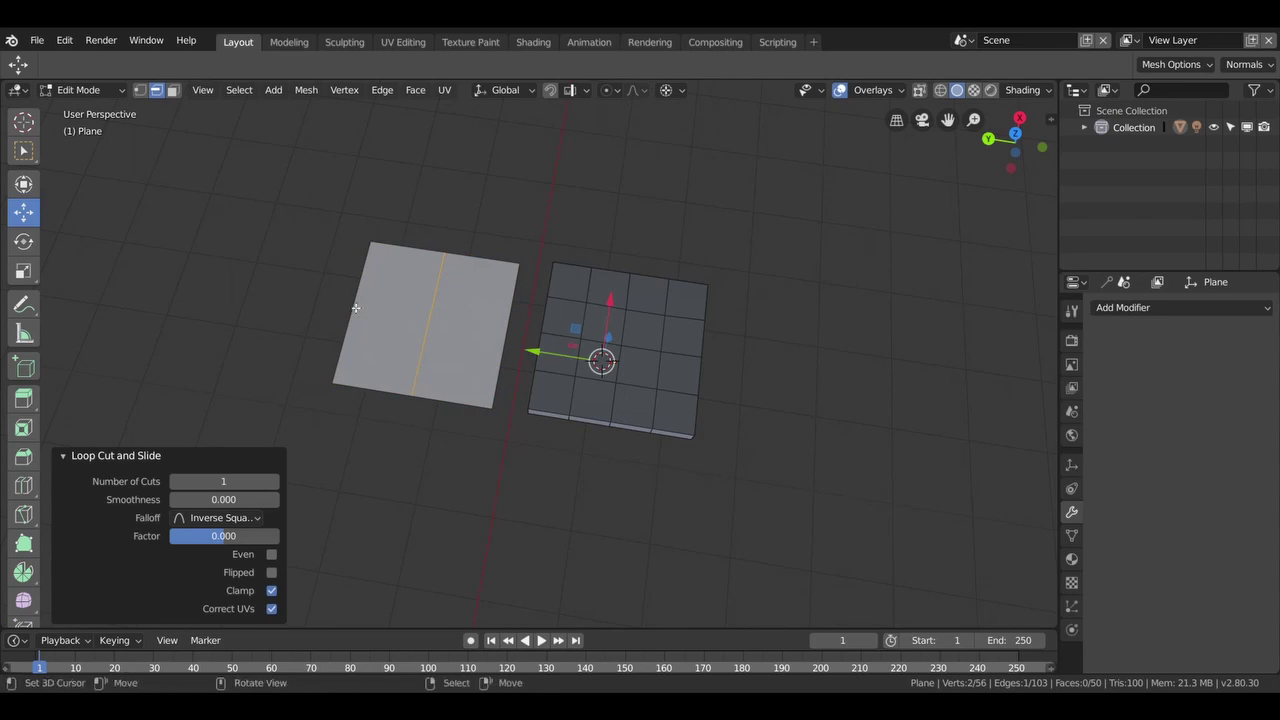
key("ctrl+r")
left_click(383, 316)
key("ctrl+r")
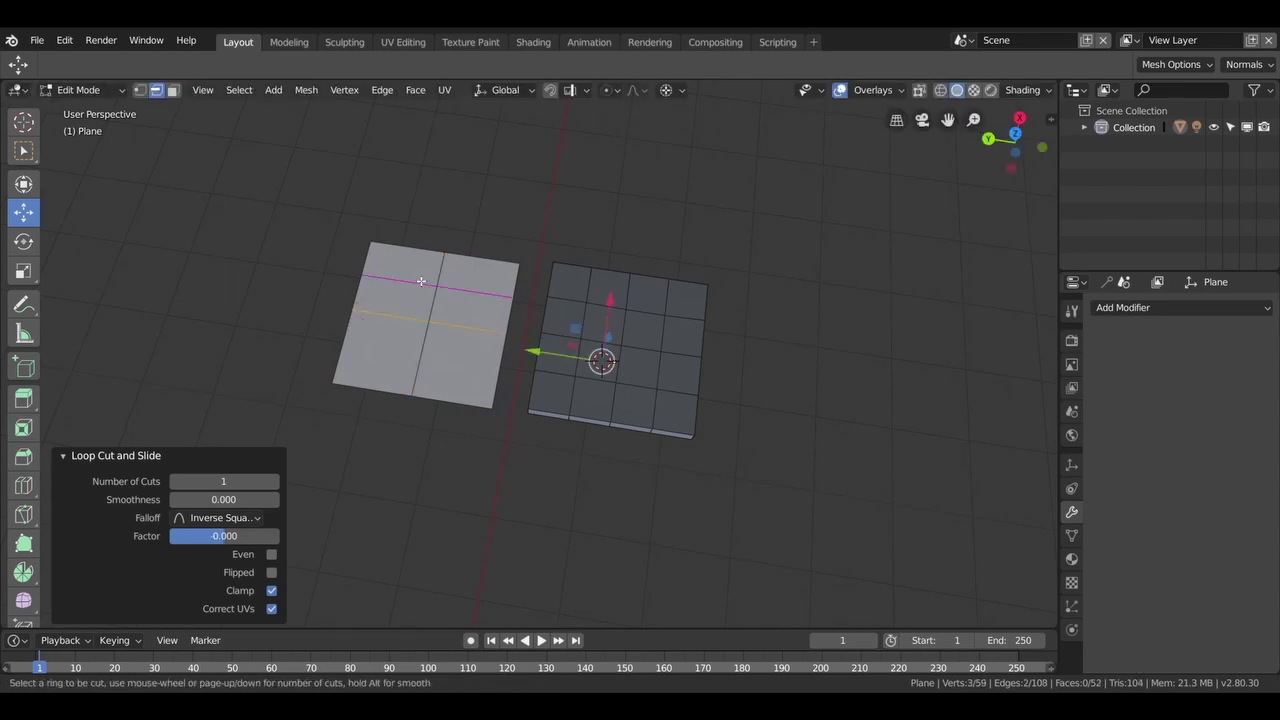
left_click(393, 370)
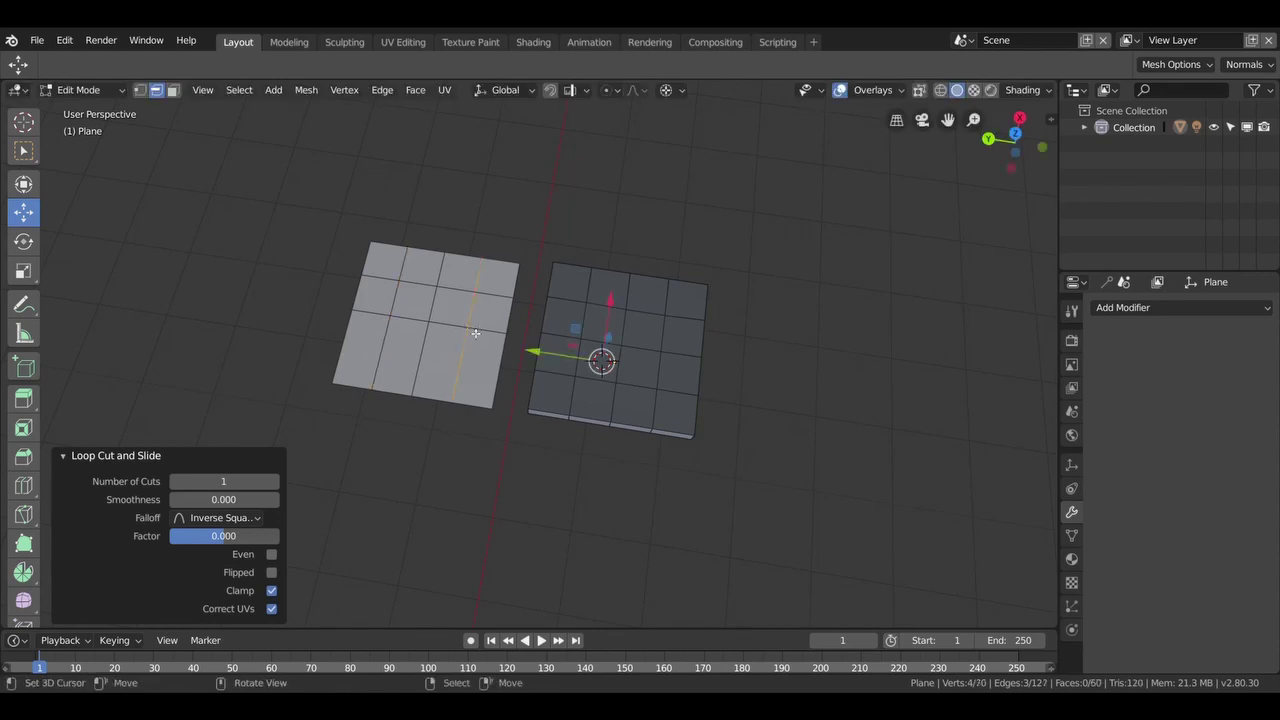
key("3")
left_click(348, 388)
mouse_move(475, 335)
middle_mouse_down()
mouse_move(348, 388)
mouse_move(352, 234)
middle_mouse_up()
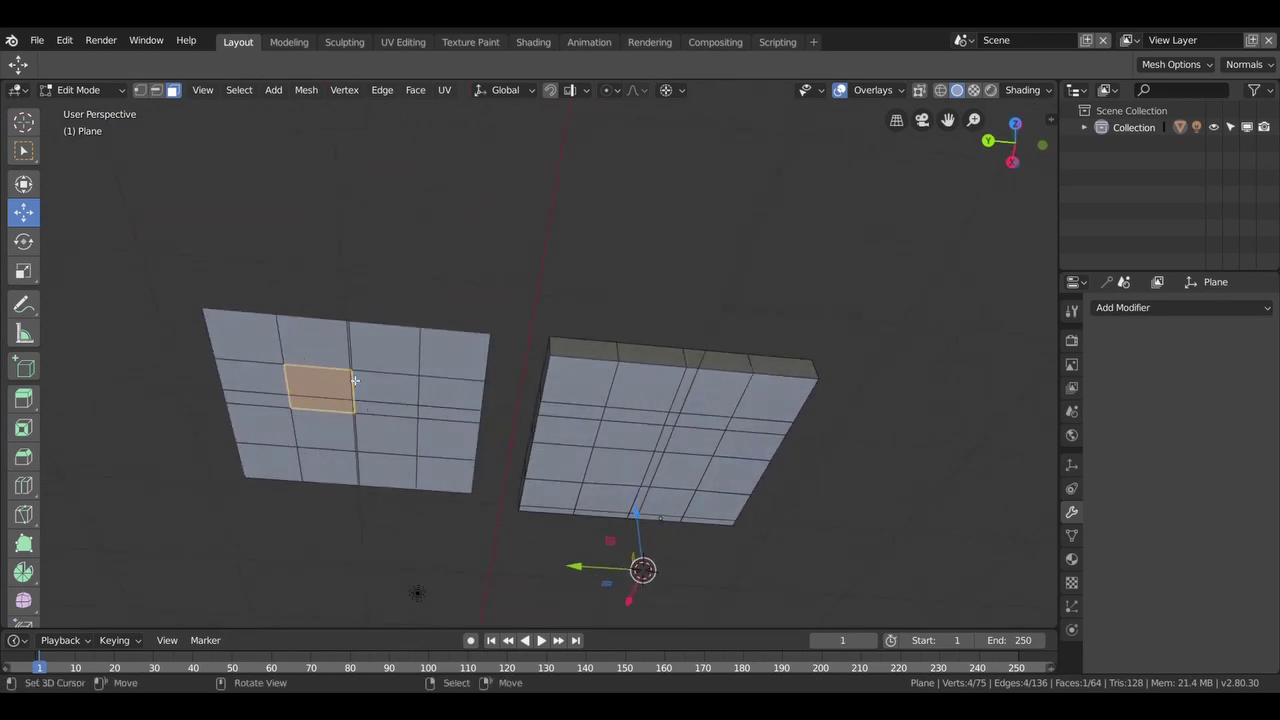
mouse_move(354, 380)
middle_mouse_down()
mouse_move(354, 509)
mouse_move(329, 414)
mouse_move(431, 421)
mouse_move(458, 451)
middle_mouse_up()
scroll(394, 429, "down", 3)
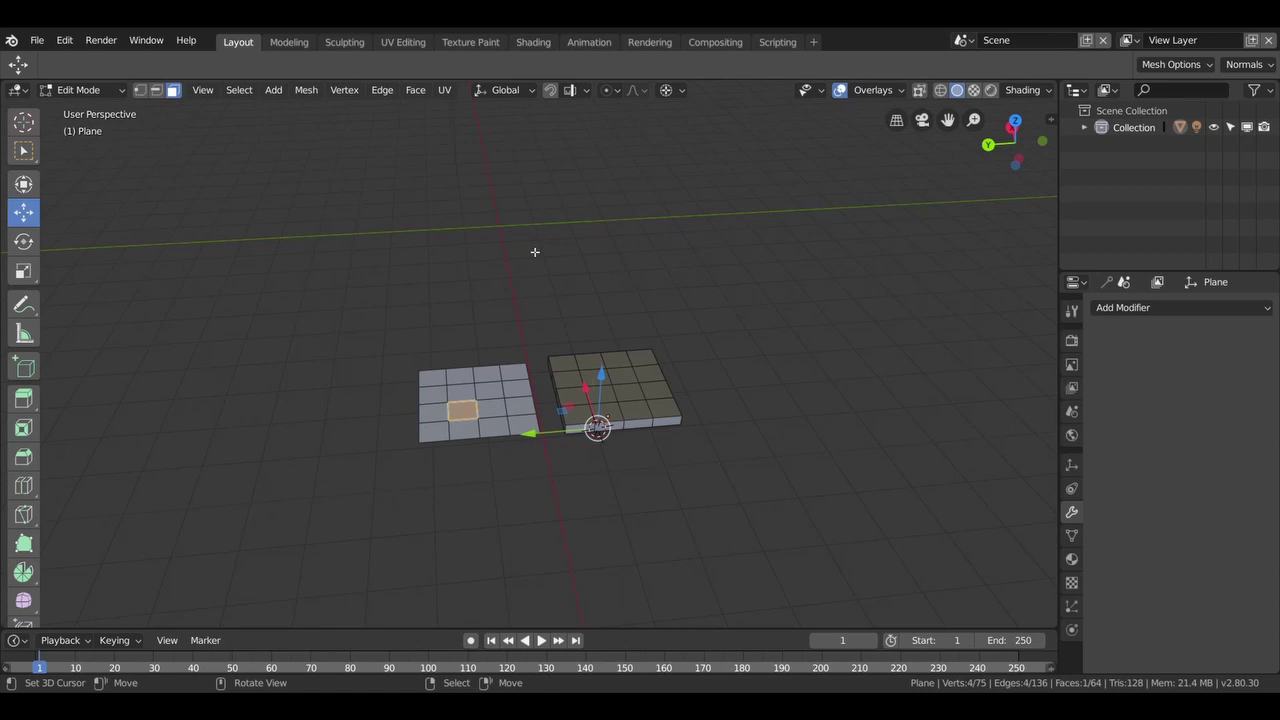
middle_click_drag(535, 252, 557, 477)
scroll(432, 416, "up", 2)
scroll(432, 416, "up", 2)
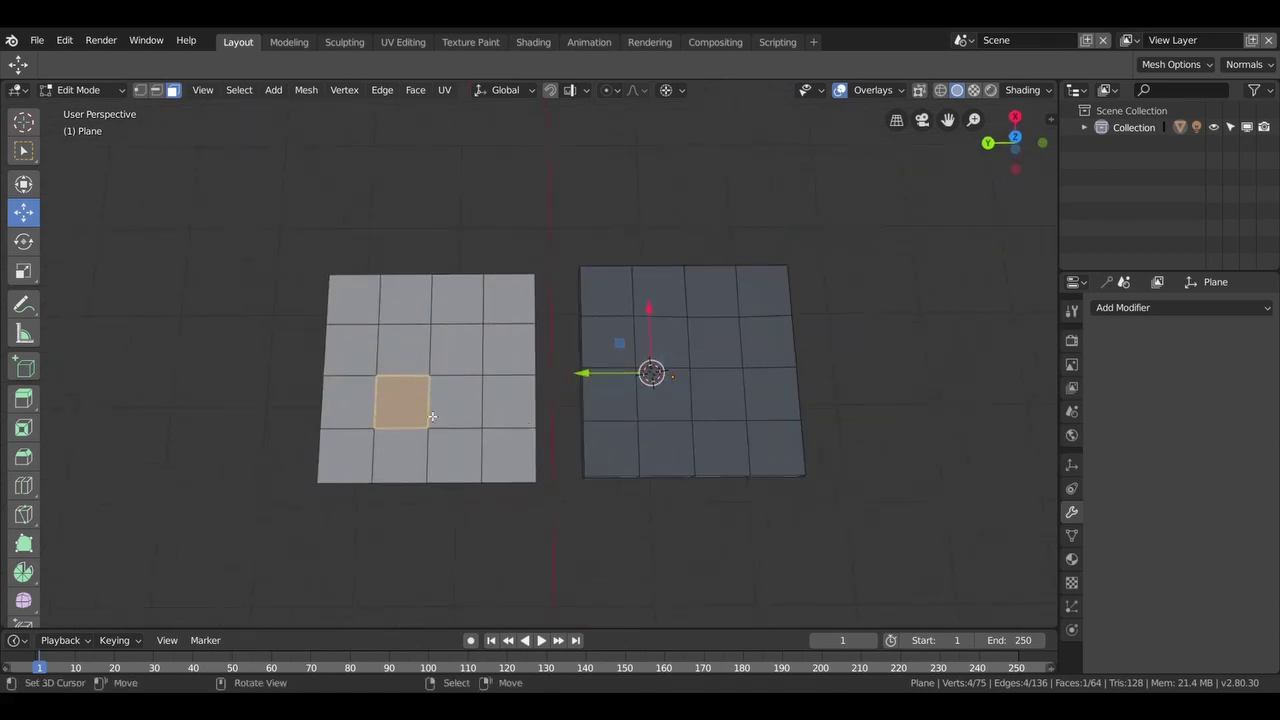
mouse_move(519, 367)
middle_mouse_down()
mouse_move(429, 509)
mouse_move(428, 537)
mouse_move(490, 418)
middle_mouse_up()
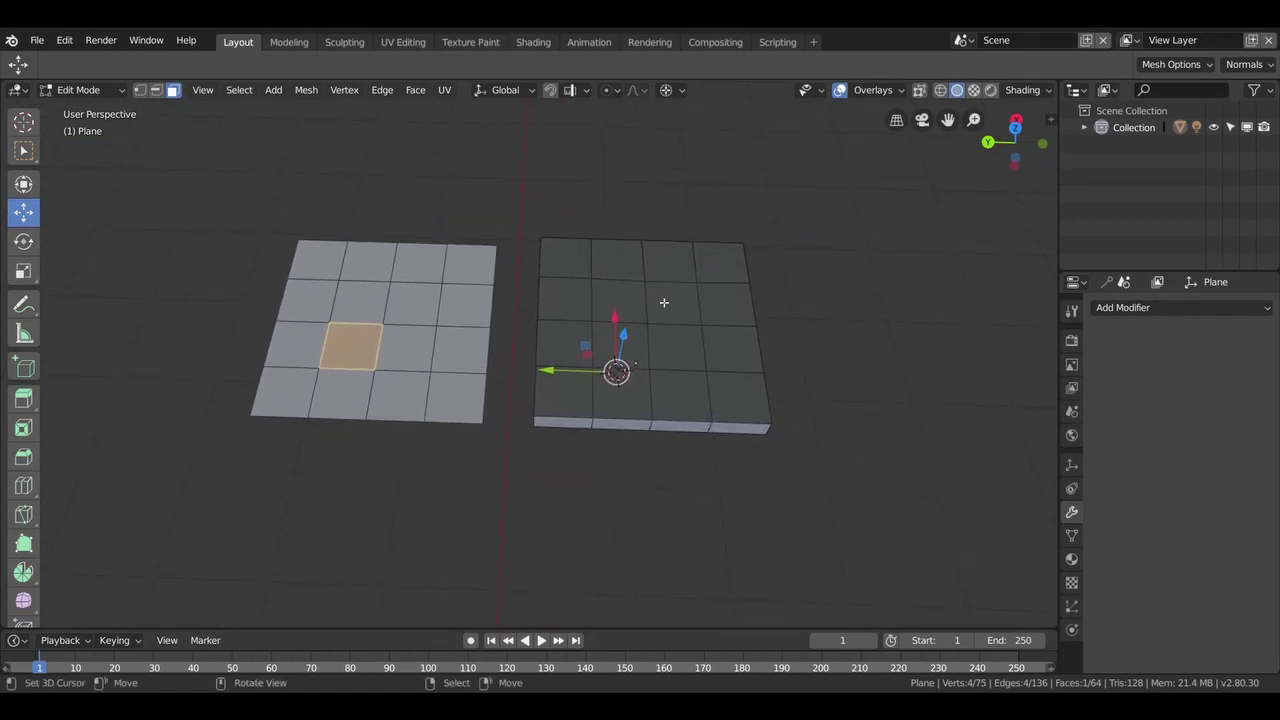
left_click(606, 316)
left_click(686, 310)
left_click(728, 307)
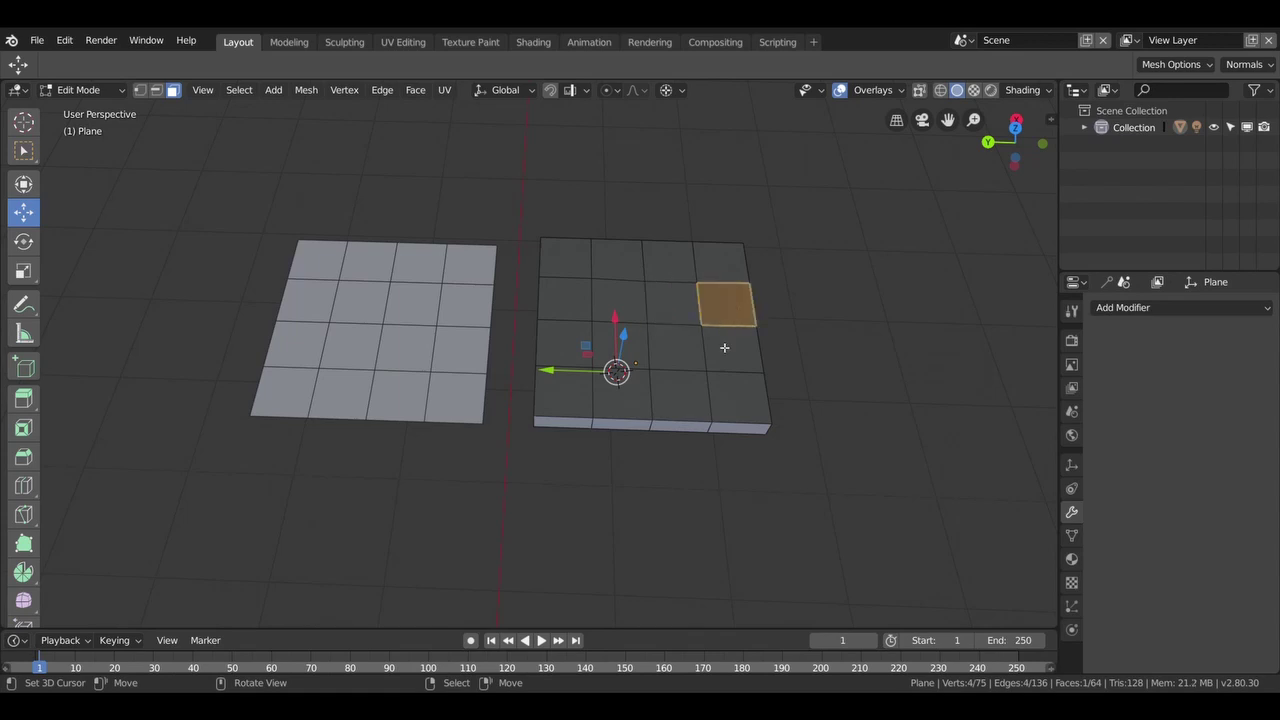
left_click(722, 350)
left_click(361, 314)
left_click(367, 350)
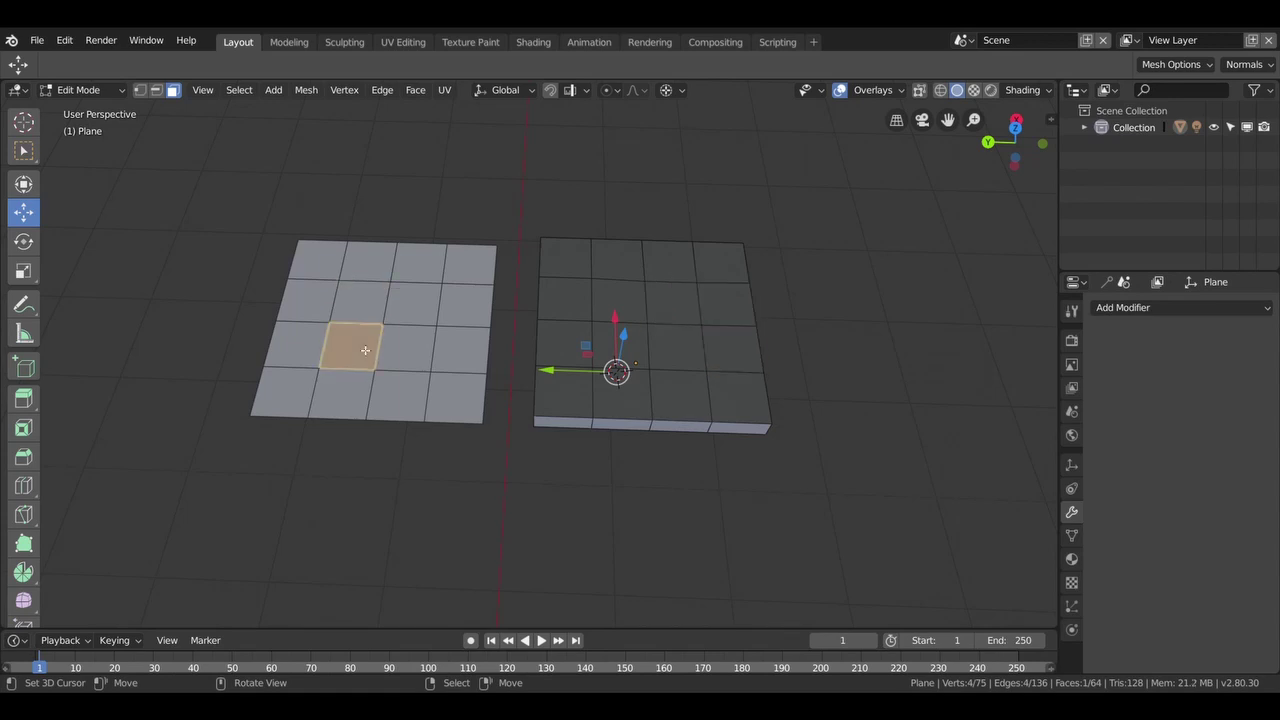
left_click(424, 360)
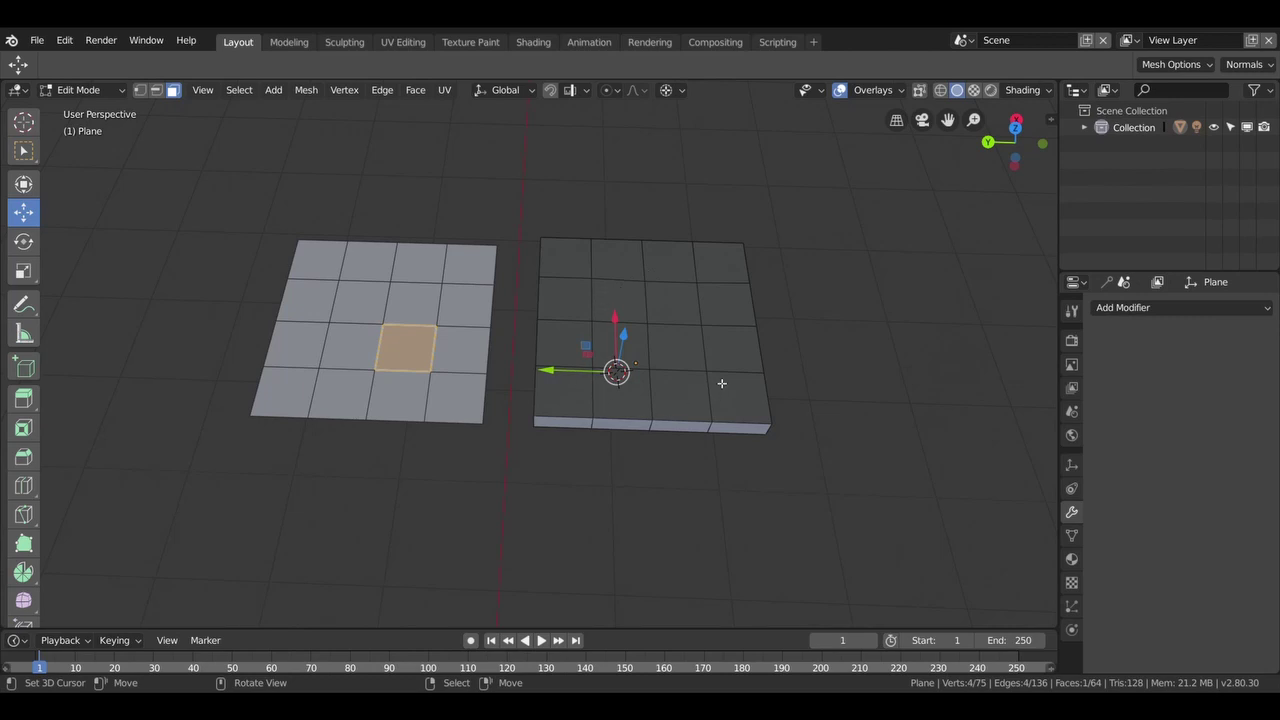
scroll(721, 383, "down", 3)
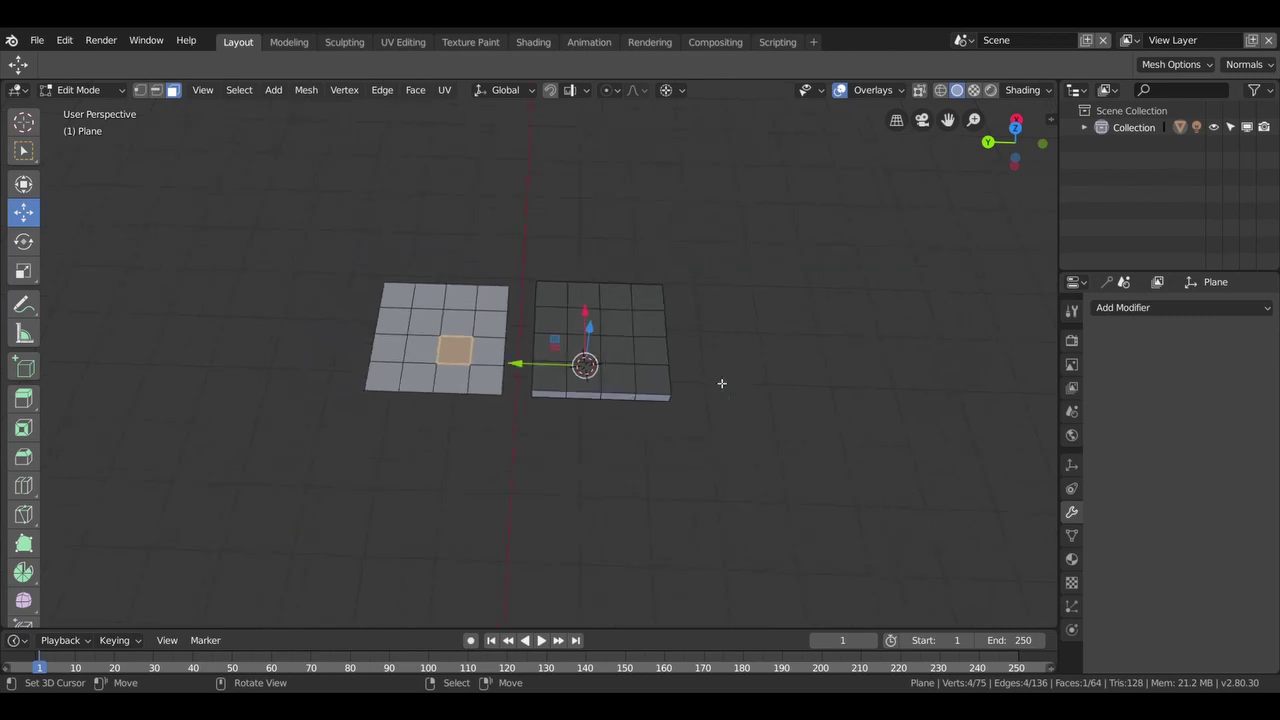
left_click(637, 318)
left_click(634, 312)
left_click(606, 312)
left_click(584, 310)
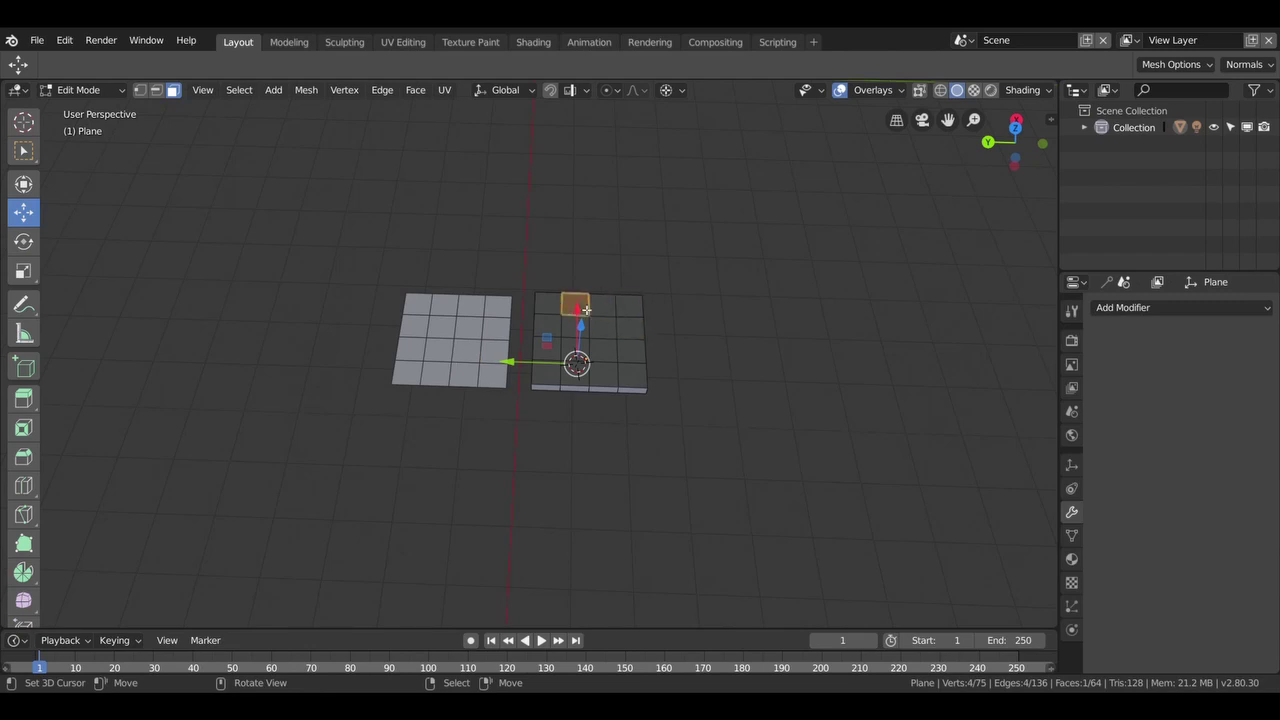
left_click(547, 306)
left_click(547, 325)
left_click(546, 372)
left_click(604, 375)
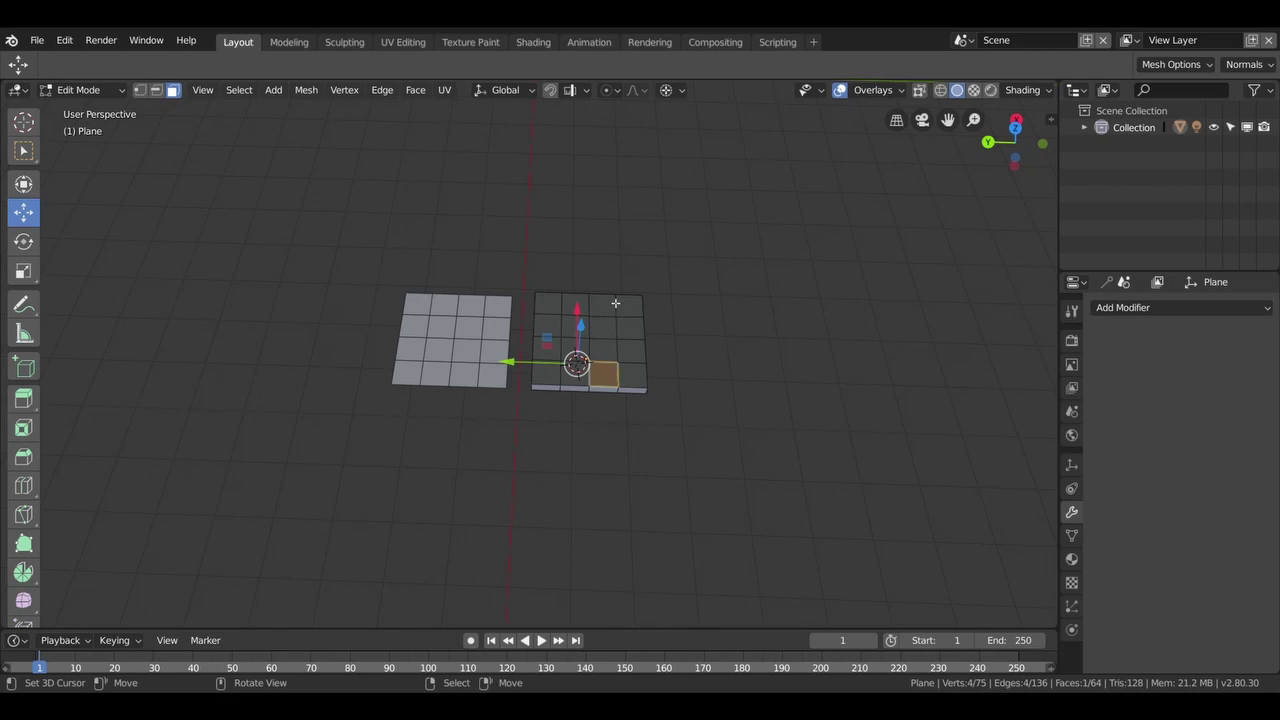
Select all faces of both planes and recalculate their normals with Shift+N.
key("a")
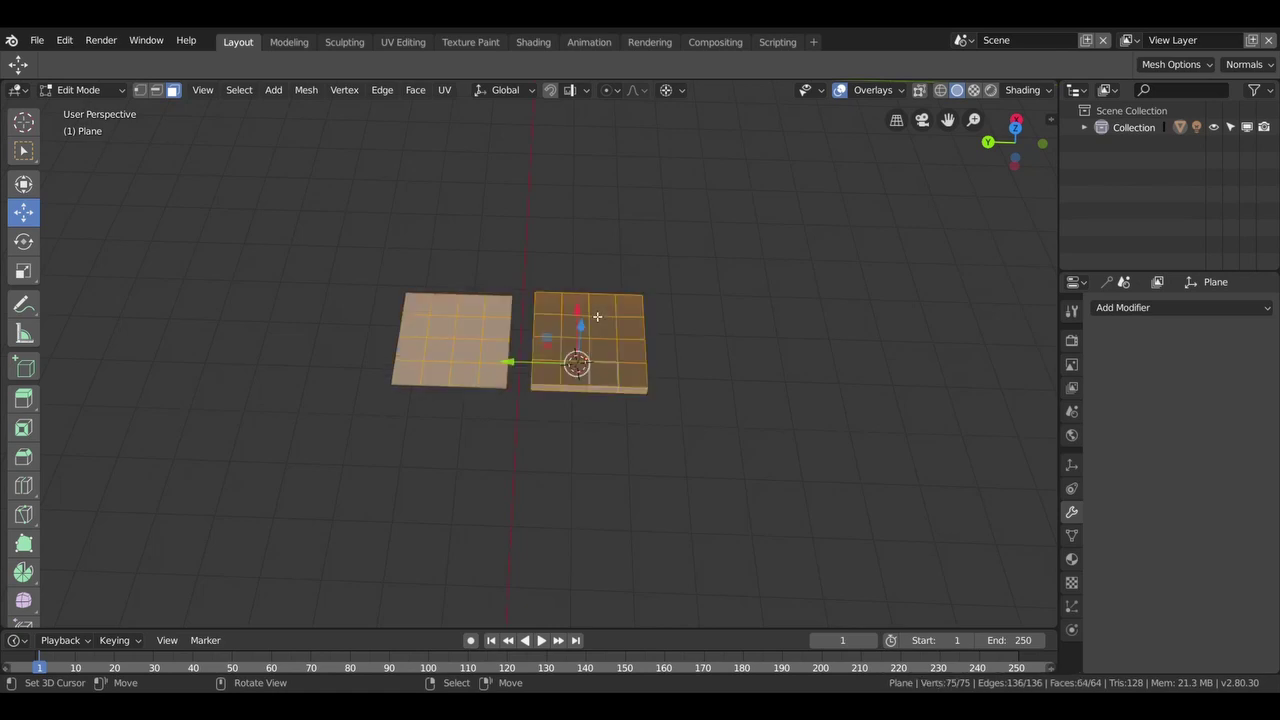
middle_click_drag(597, 316, 590, 402)
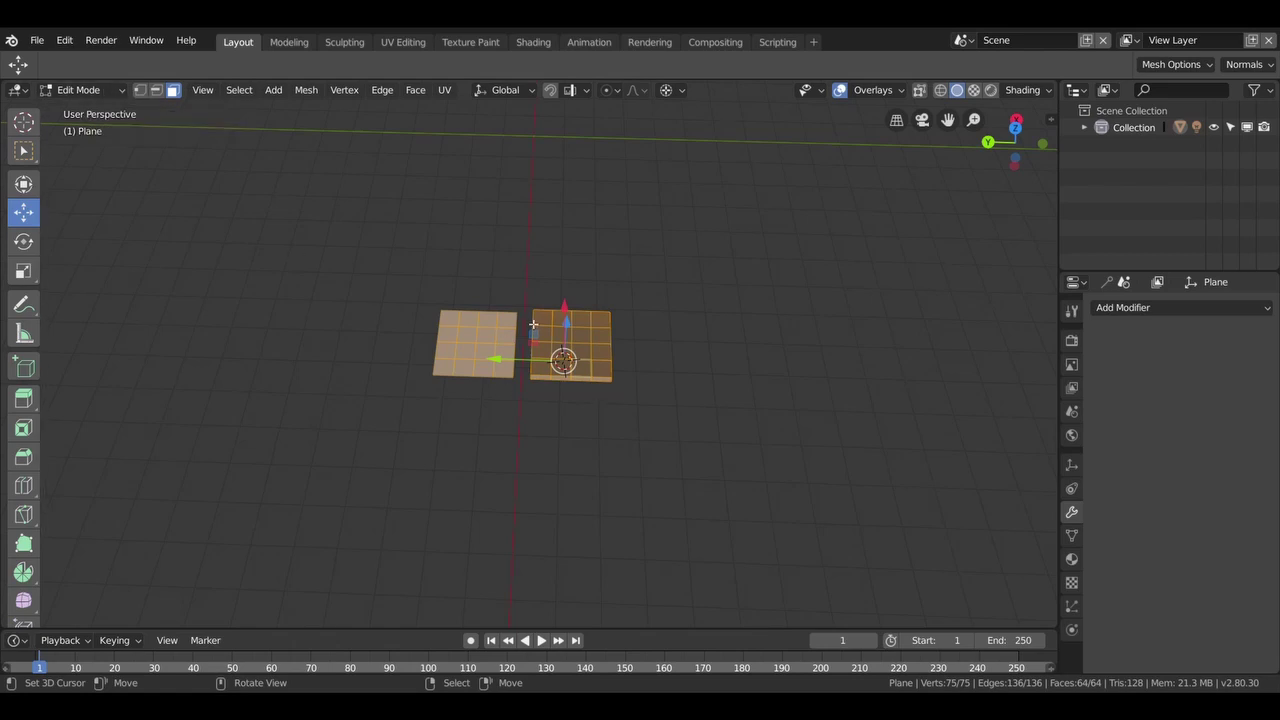
key("shift")
key("shift+n")
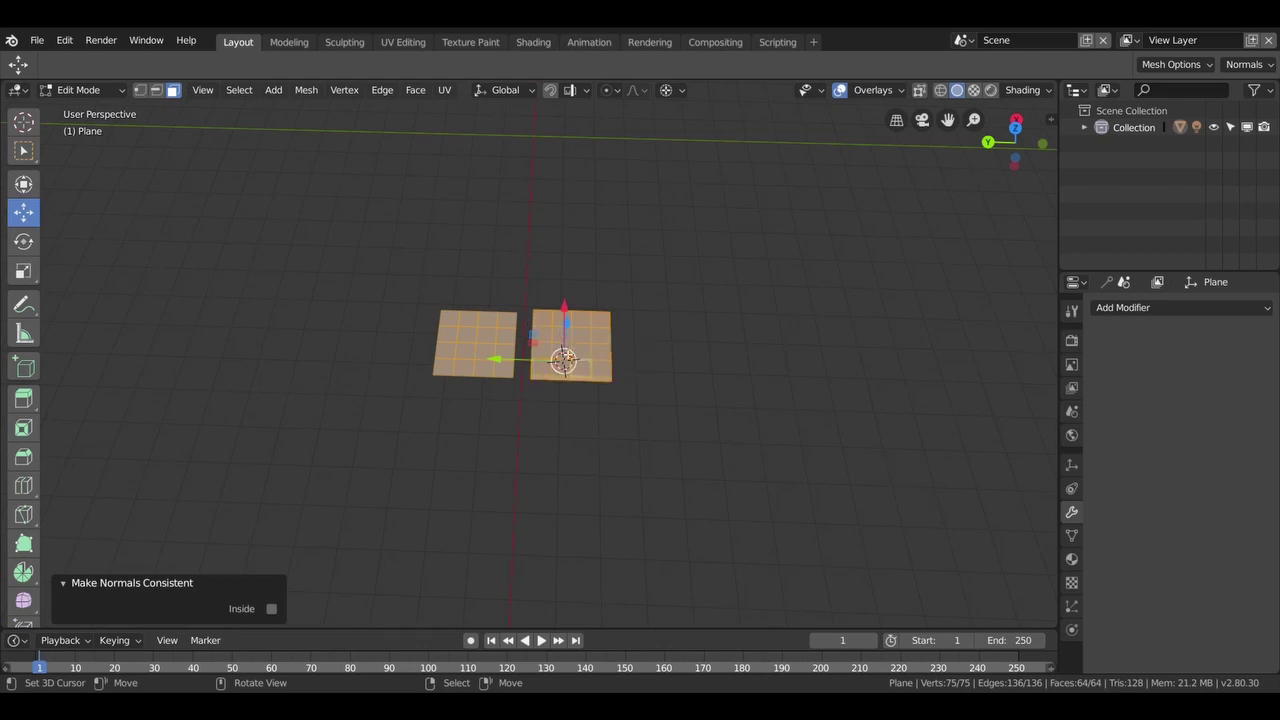
scroll(603, 395, "down", 1)
scroll(603, 395, "up", 1)
scroll(603, 395, "up", 2)
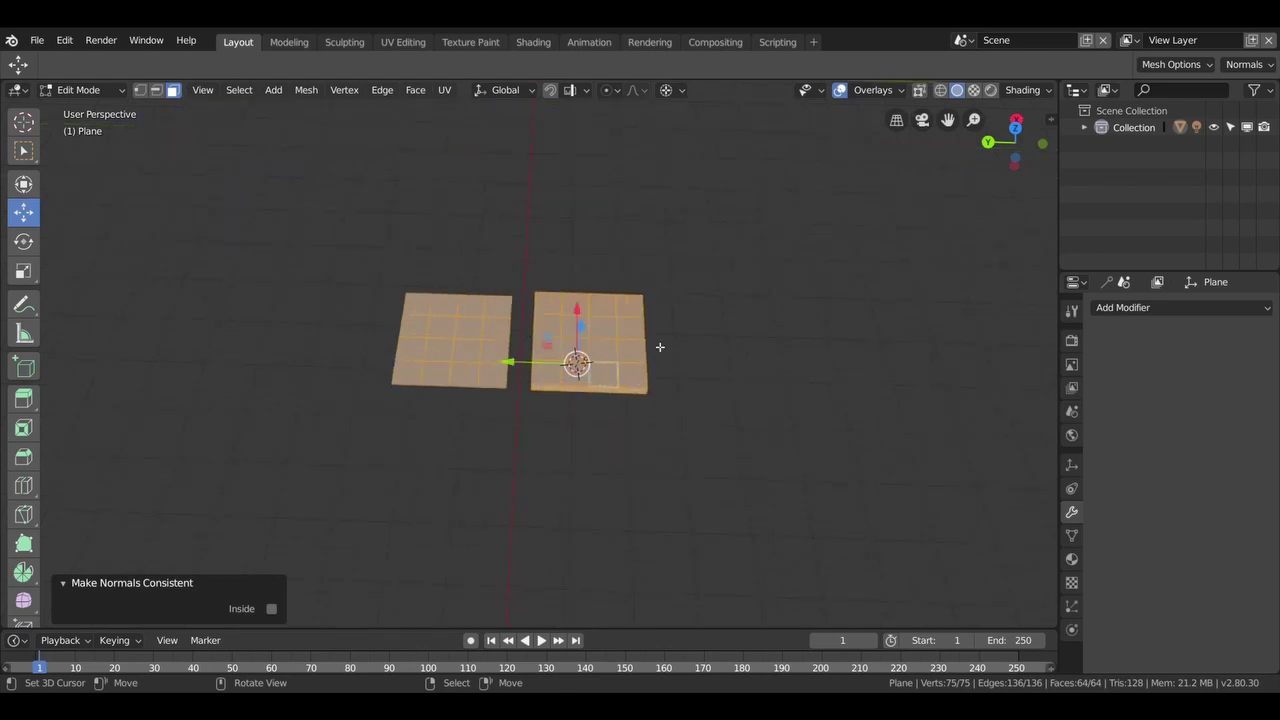
mouse_move(680, 383)
middle_mouse_down("shift")
mouse_move(477, 394)
mouse_move(843, 361)
middle_mouse_up("shift")
Fill-select the left plane and extrude it upward about 0.846 m into a box, undoing a downward try.
left_click(584, 330)
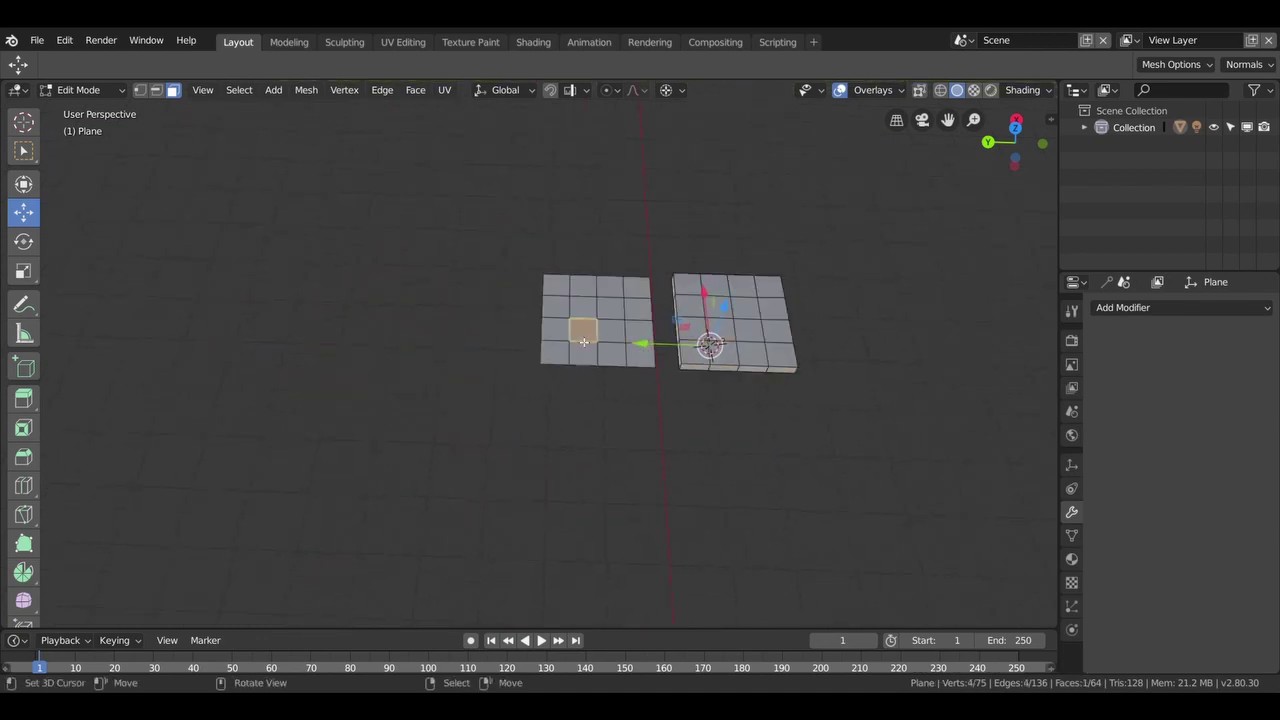
left_click(592, 309)
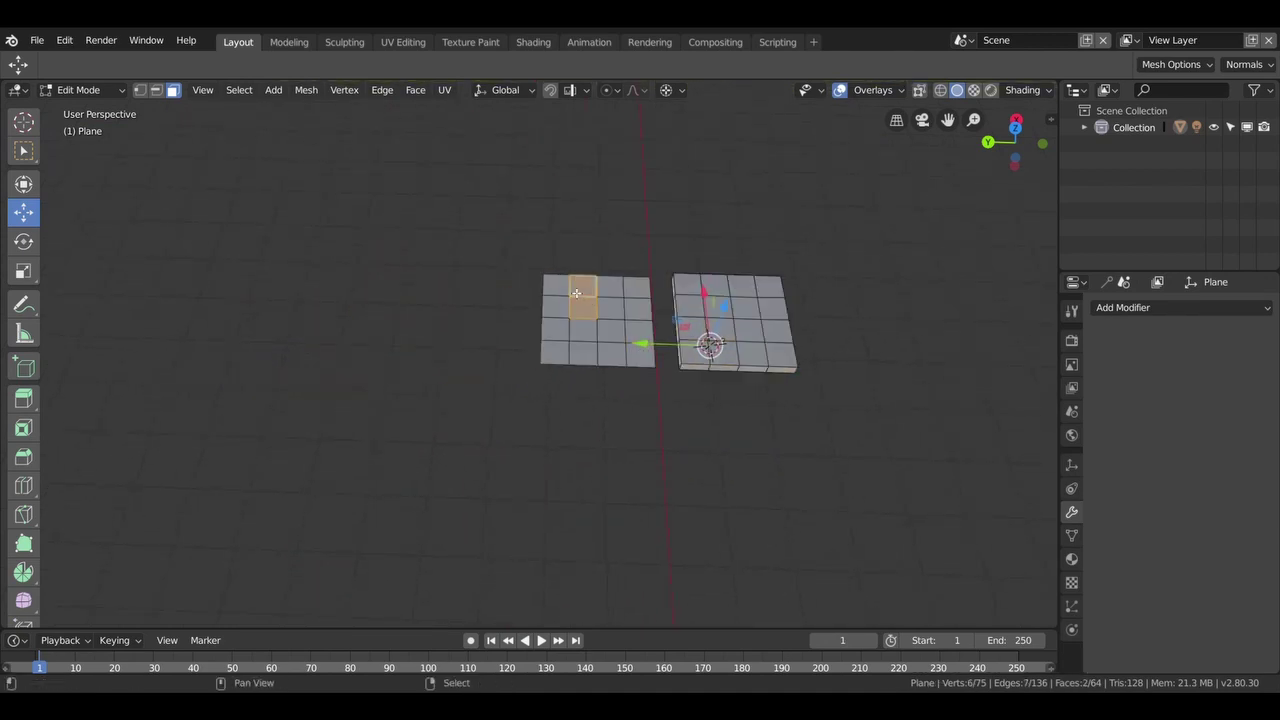
left_click(558, 287)
left_click(644, 362, "ctrl+shift")
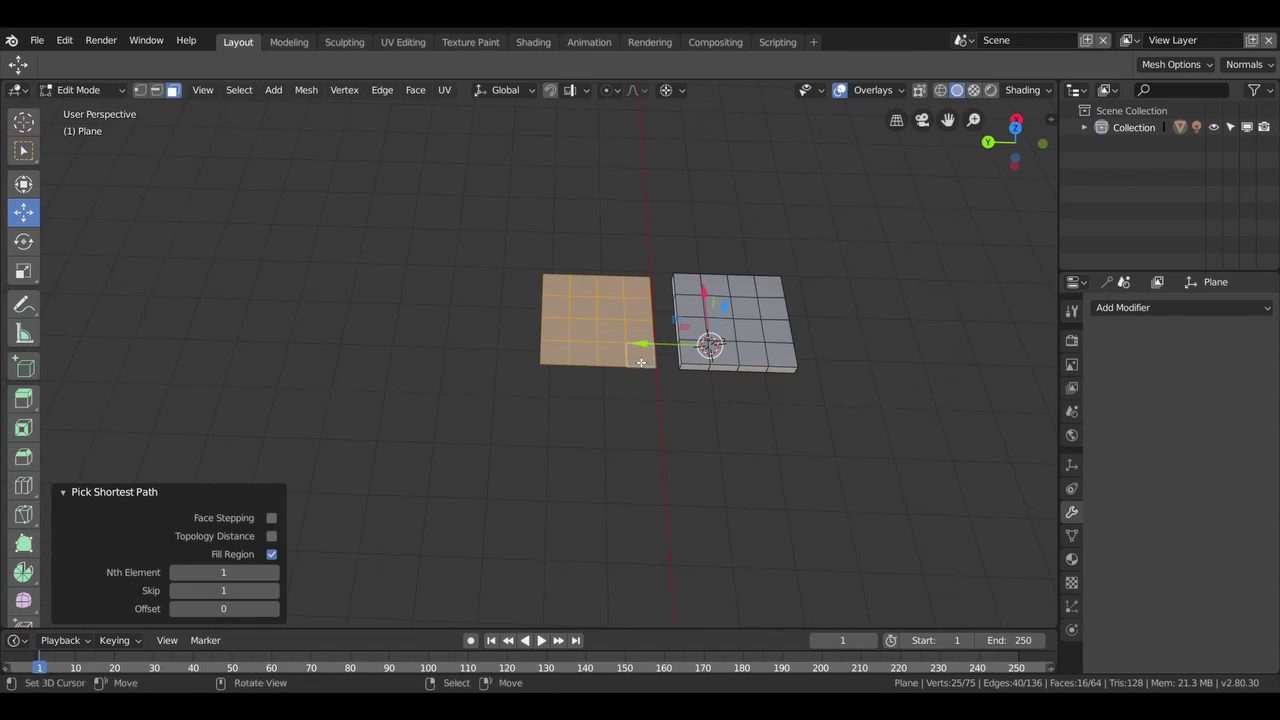
key("e")
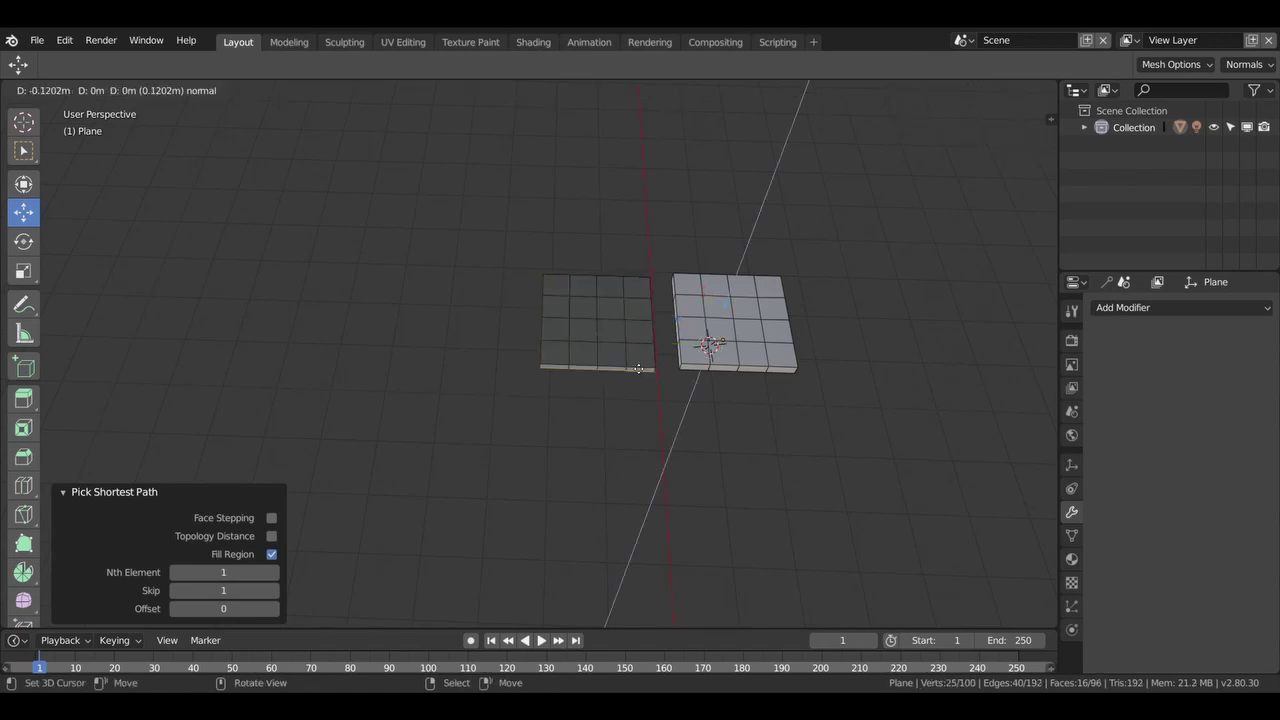
left_click(629, 380)
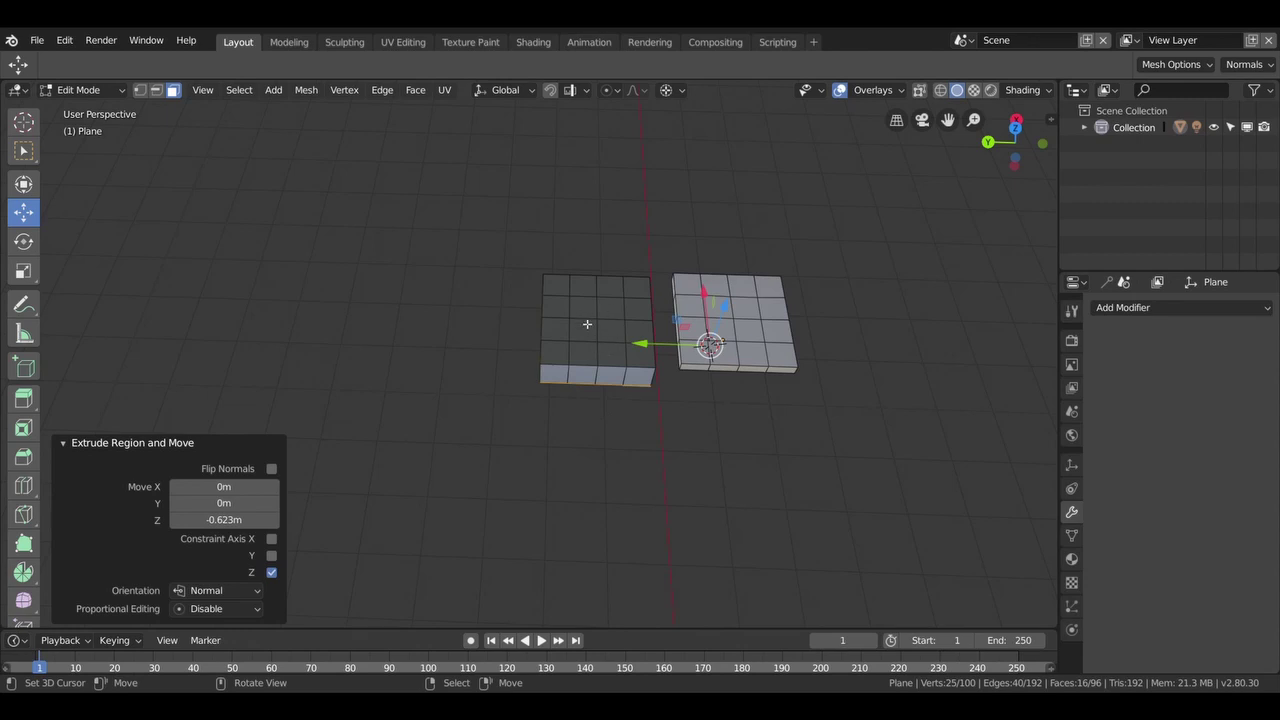
key("ctrl+z")
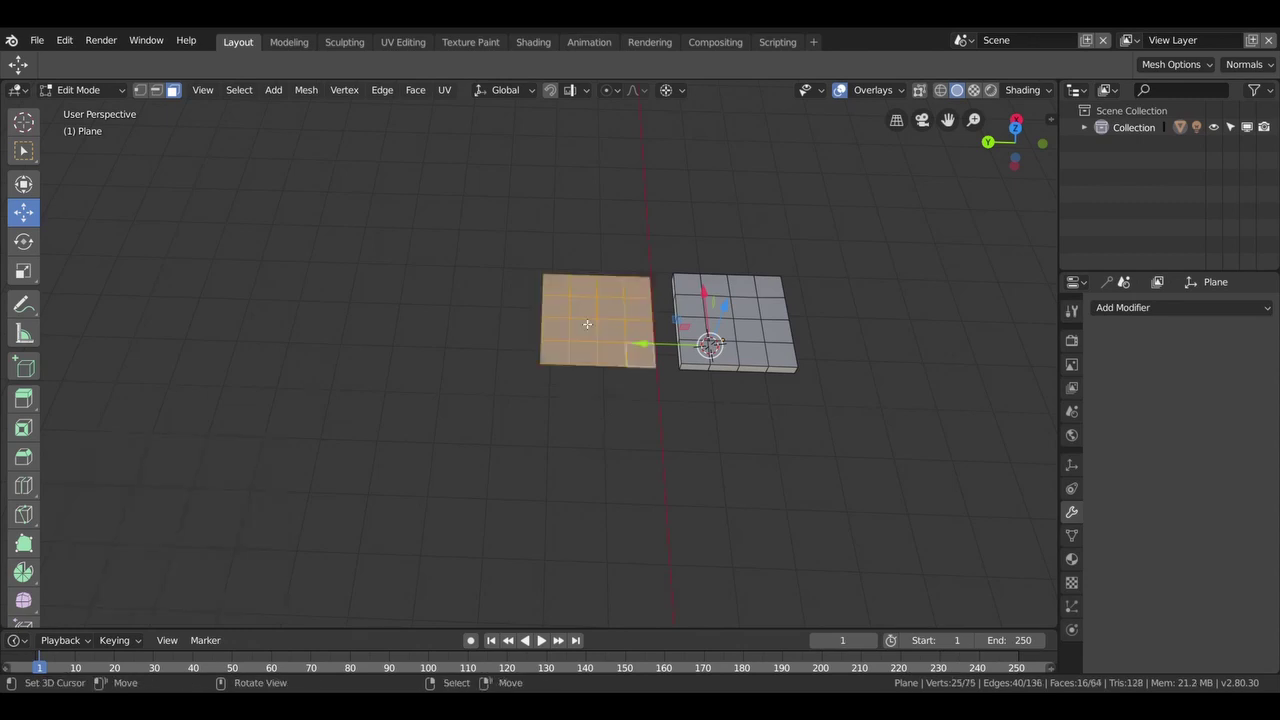
key("e")
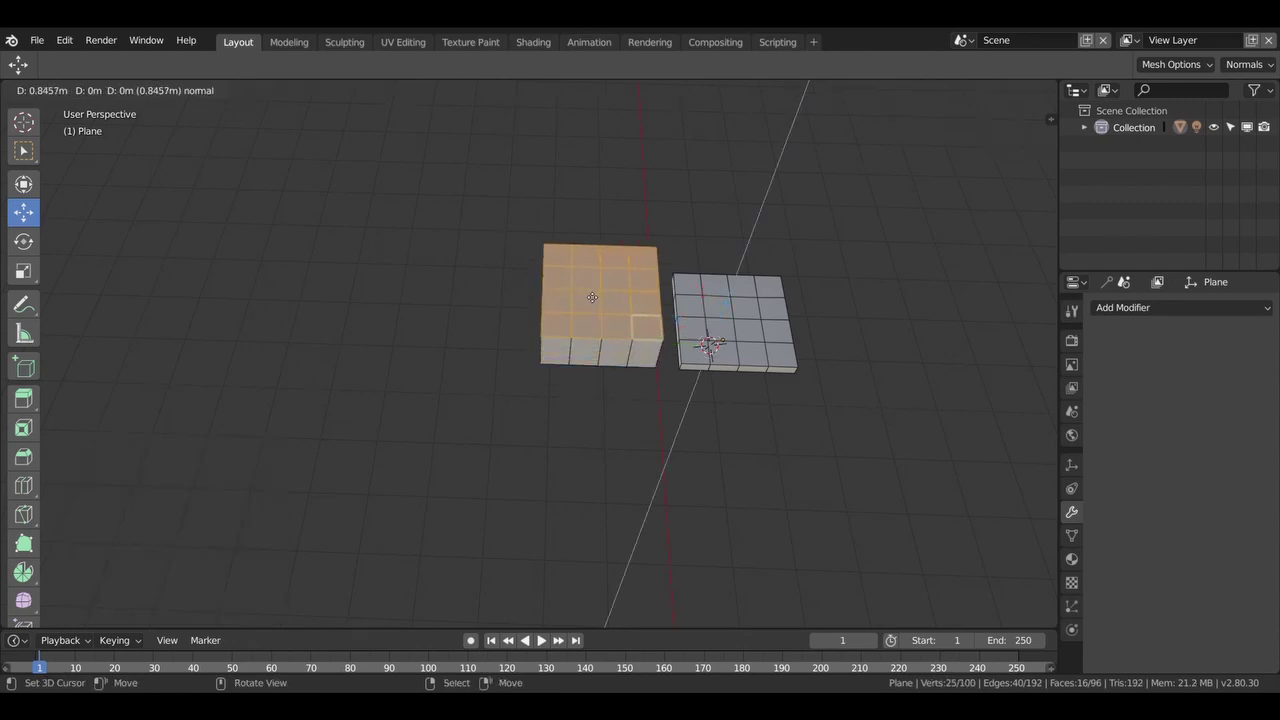
left_click(587, 280)
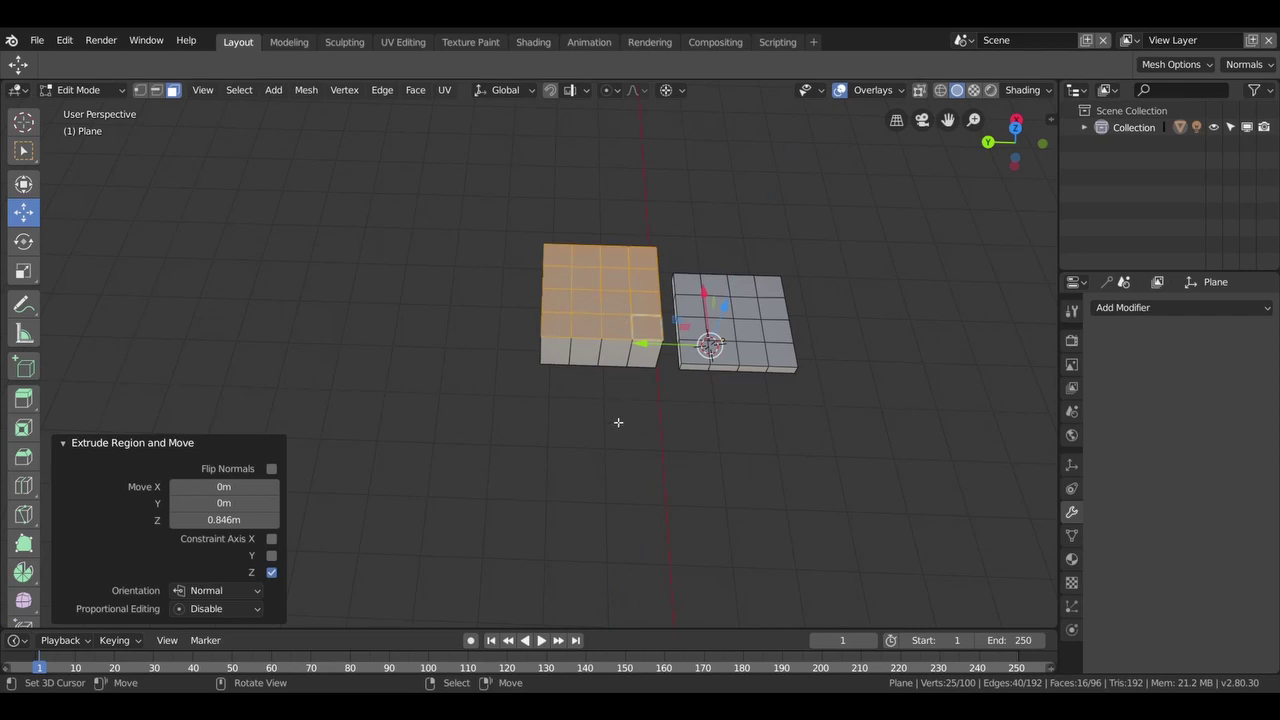
middle_click_drag(587, 394, 603, 334)
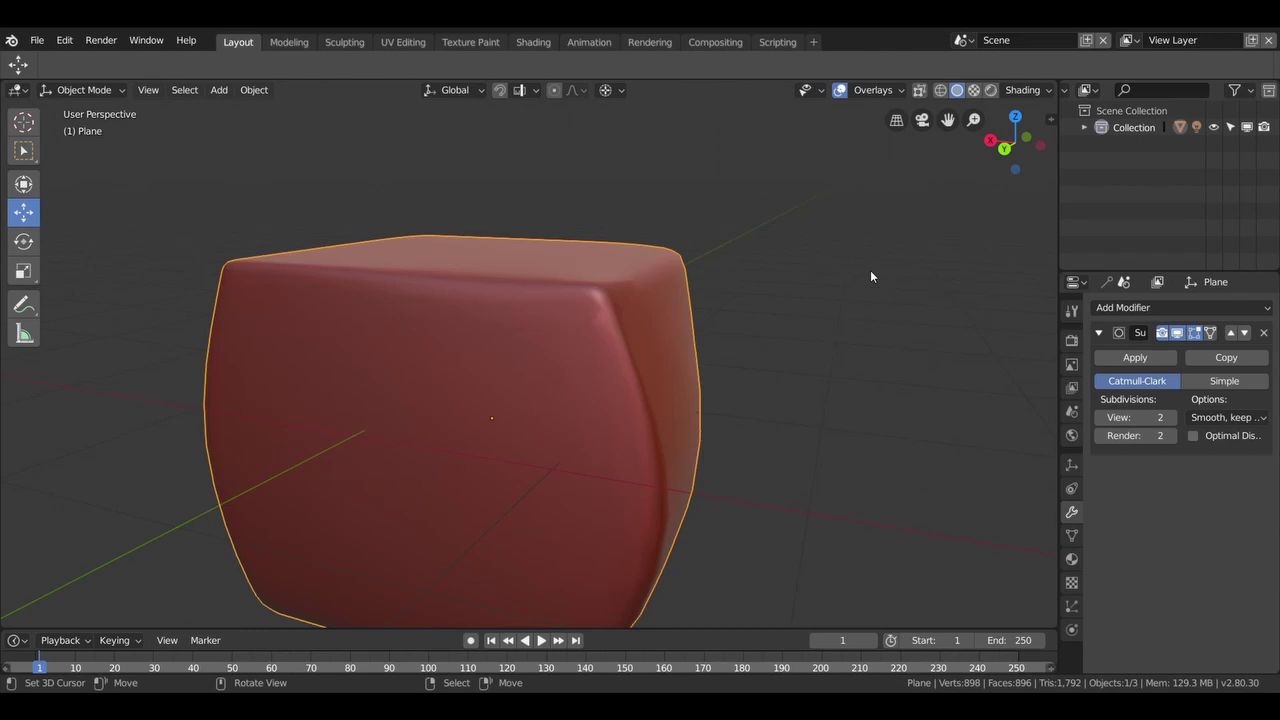
Apply Shade Smooth to the red block and orbit around to inspect its corner crease.
middle_click_drag(541, 321, 610, 333)
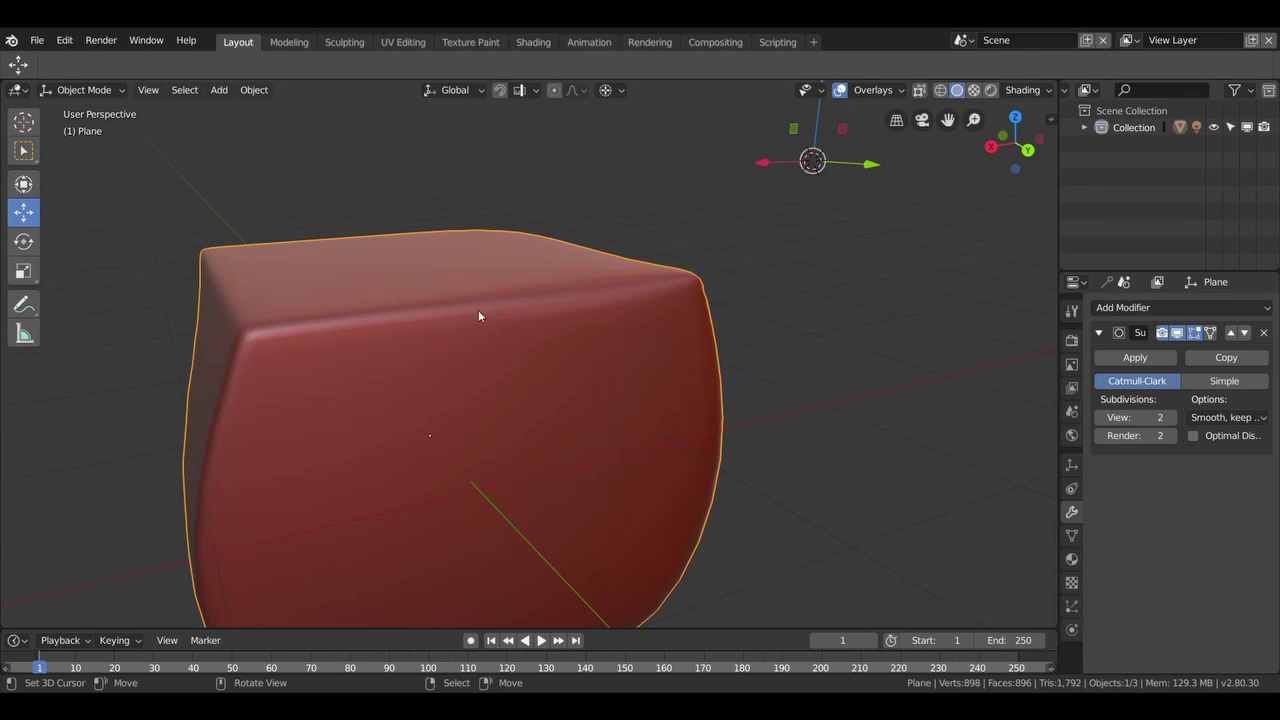
middle_click_drag(484, 324, 497, 349)
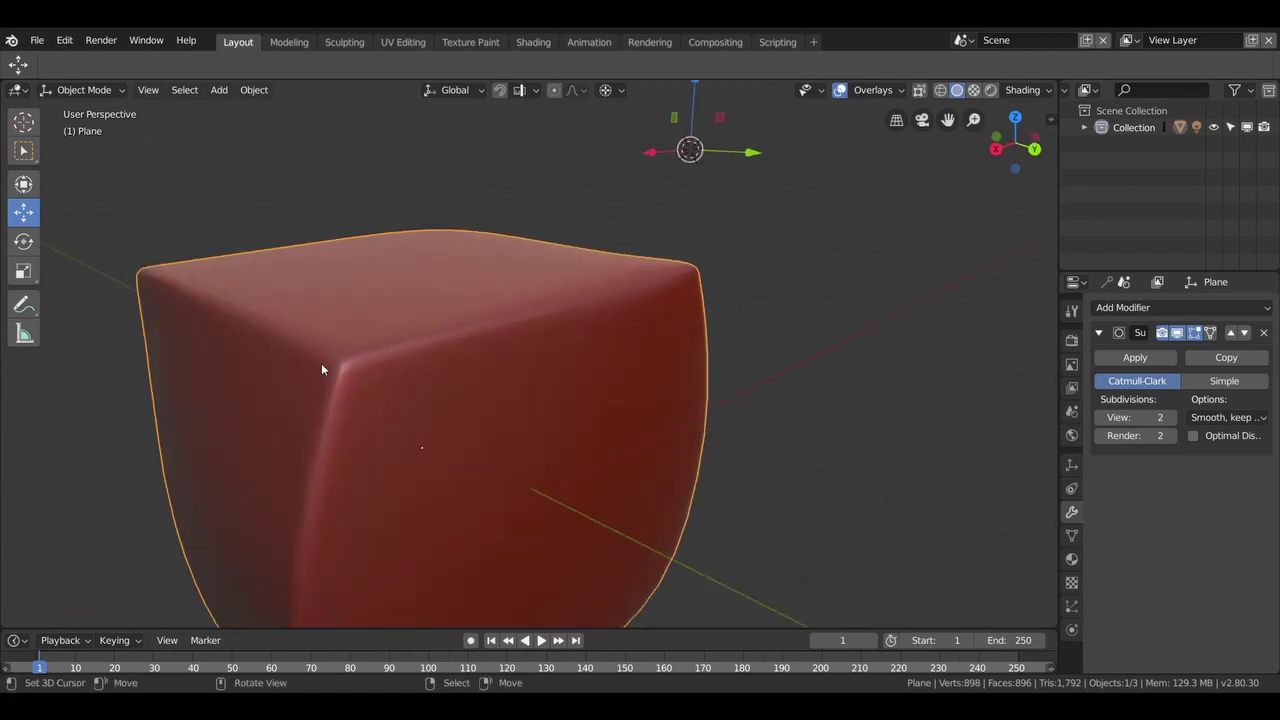
right_click(431, 383)
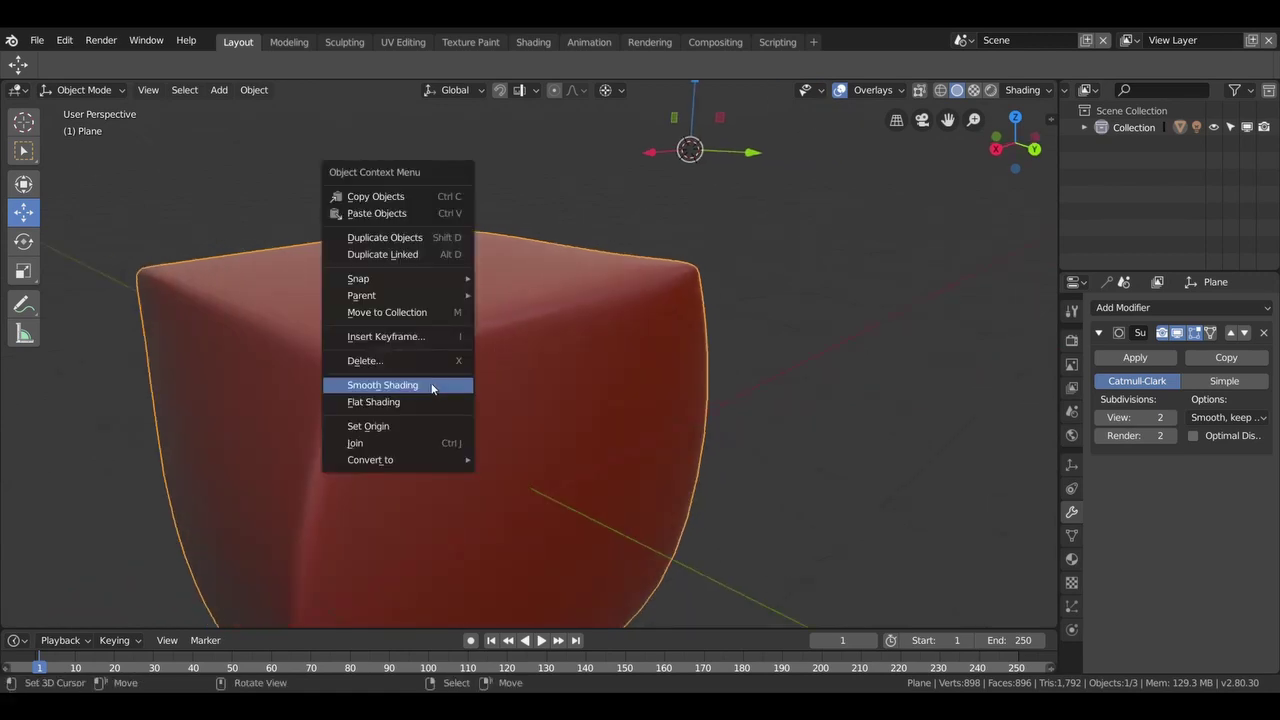
left_click(431, 383)
middle_click_drag(424, 430, 393, 427)
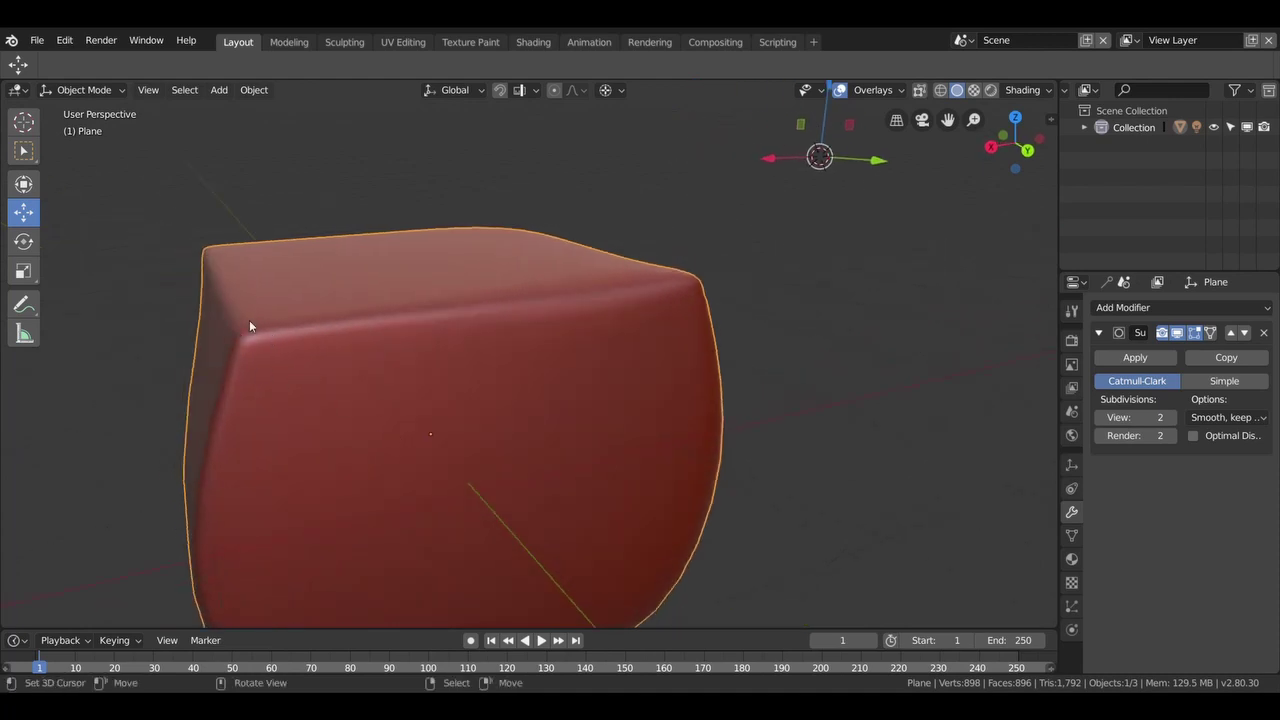
mouse_move(249, 326)
middle_mouse_down()
mouse_move(313, 364)
mouse_move(356, 336)
mouse_move(330, 320)
mouse_move(299, 326)
mouse_move(277, 354)
mouse_move(271, 343)
mouse_move(191, 351)
middle_mouse_up()
scroll(301, 348, "down", 3)
scroll(597, 400, "up", 4)
scroll(594, 390, "up", 2)
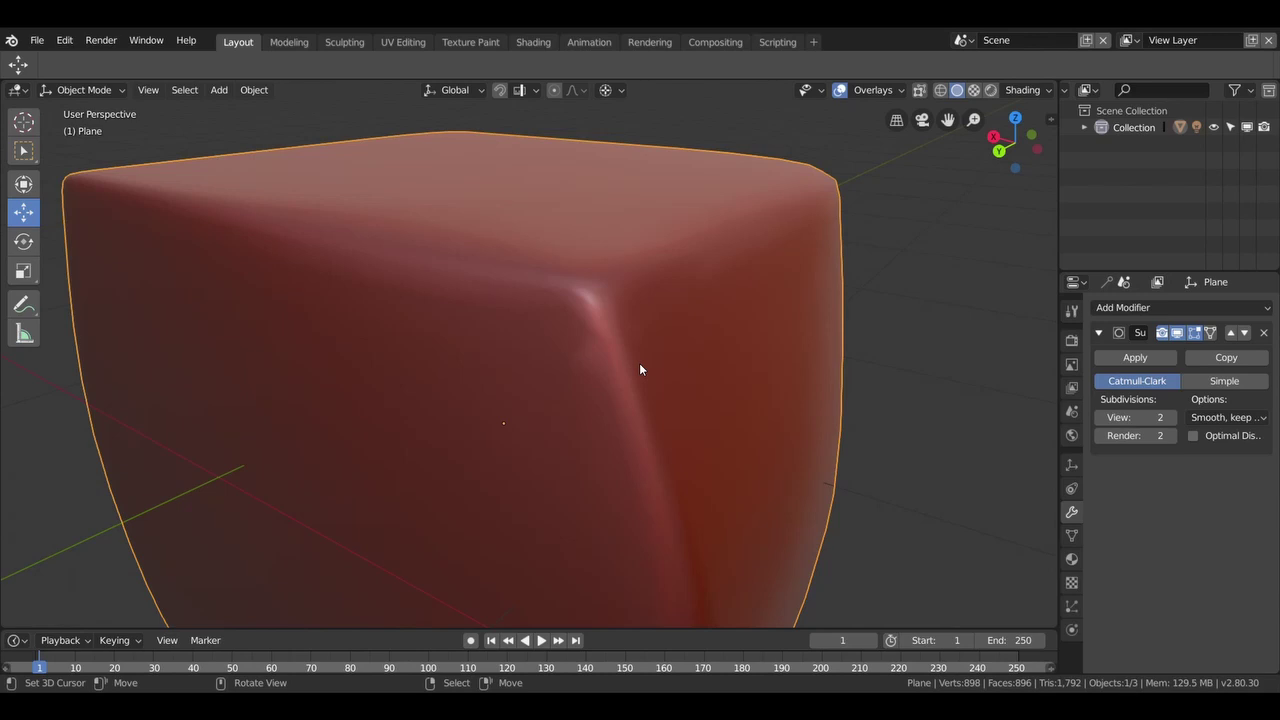
In Edit Mode, select the short and long edges at the block's top corner.
key("Tab")
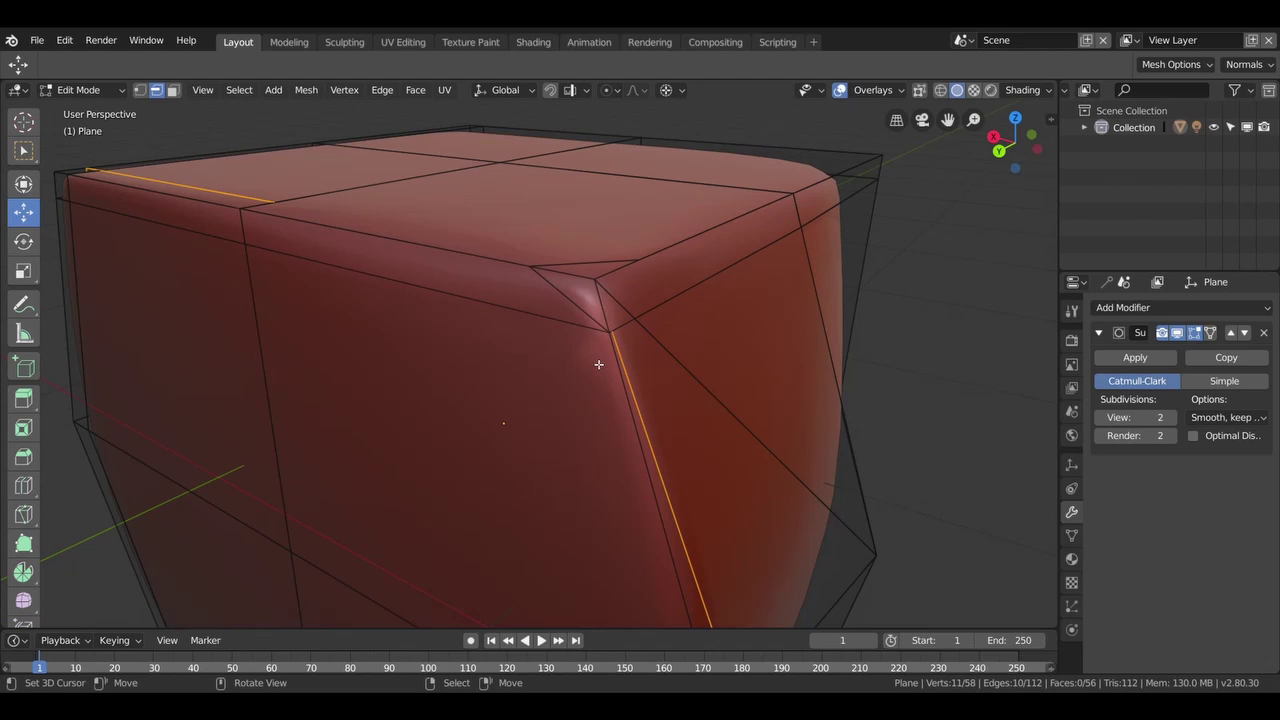
left_click(613, 311)
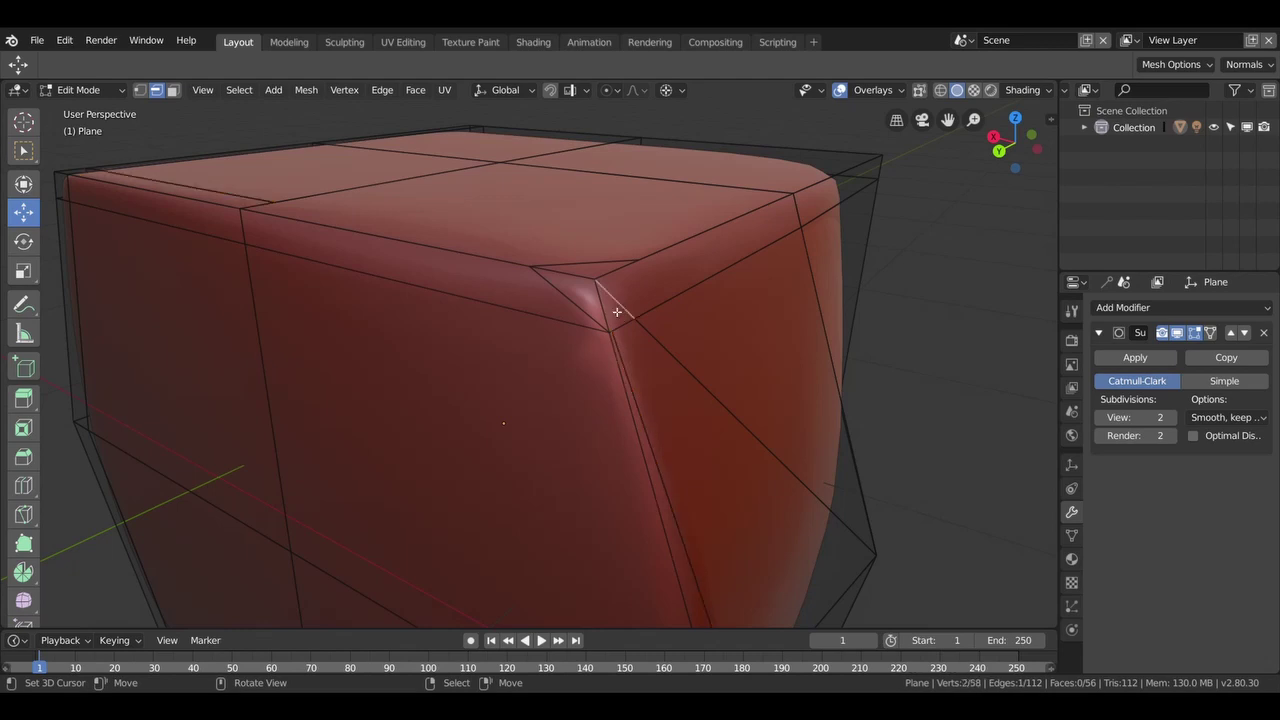
left_click(621, 360, "shift")
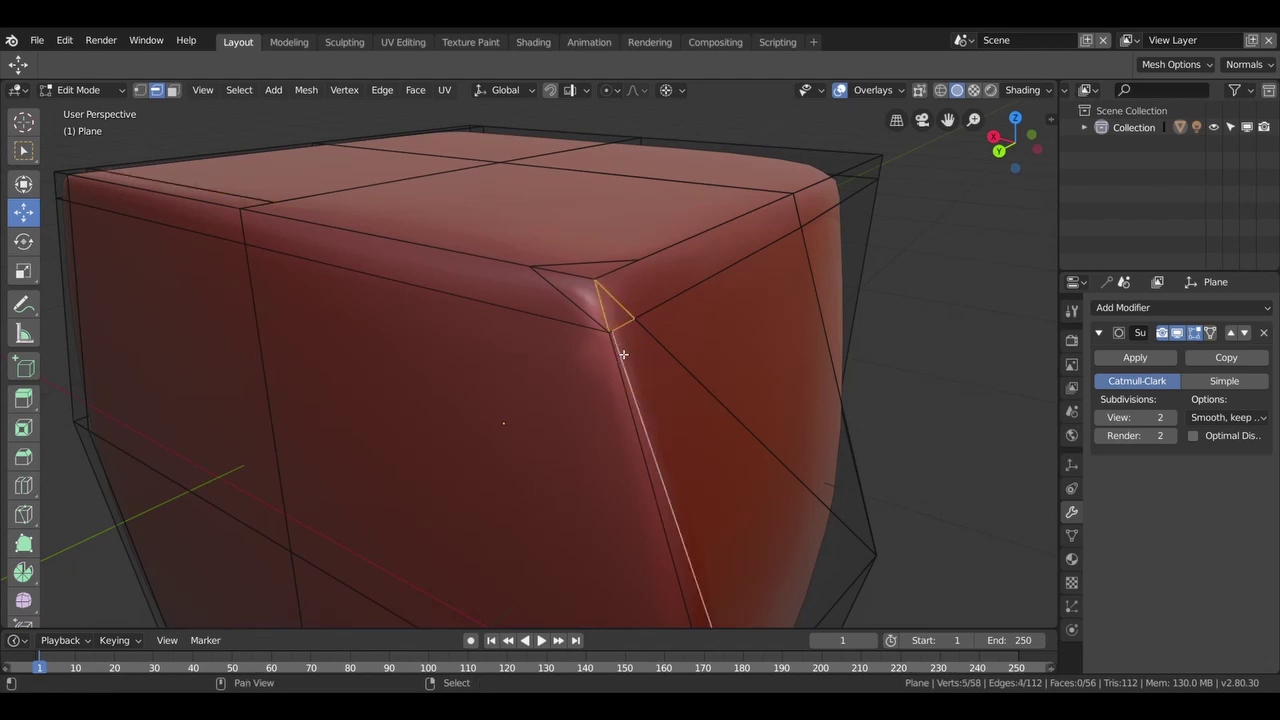
scroll(624, 374, "down", 2)
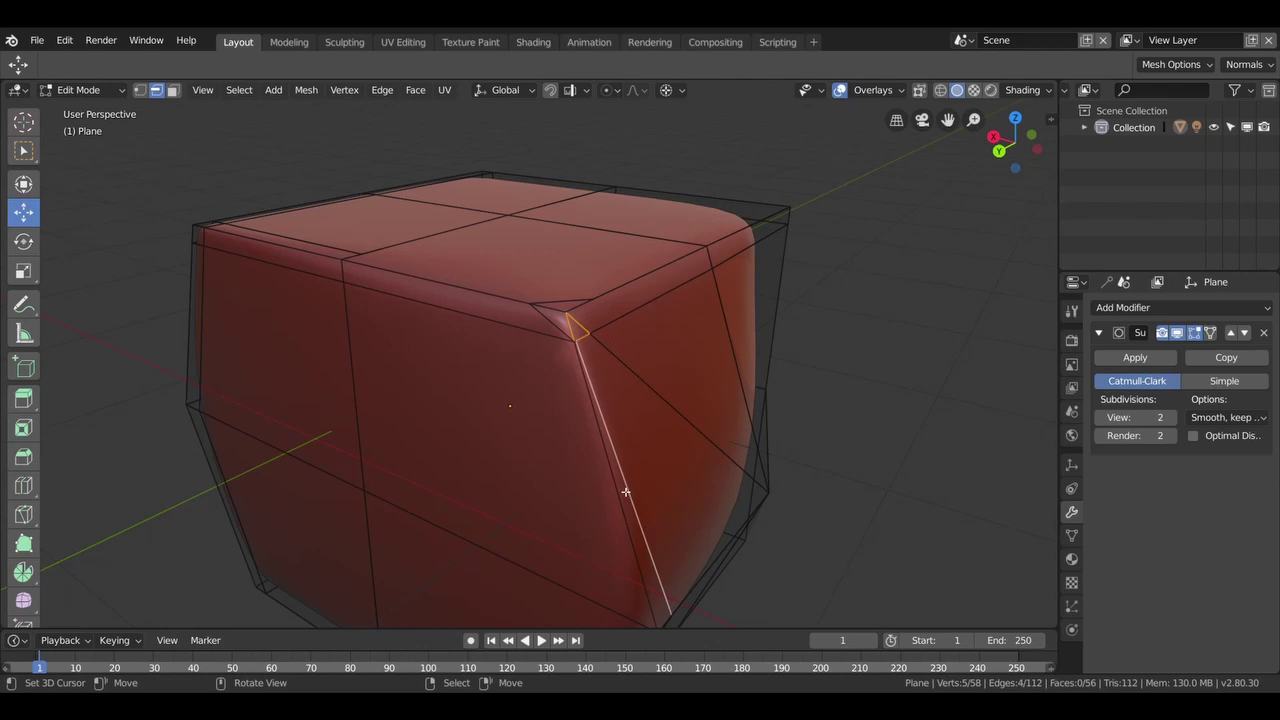
scroll(626, 491, "up", 1)
scroll(623, 470, "up", 1)
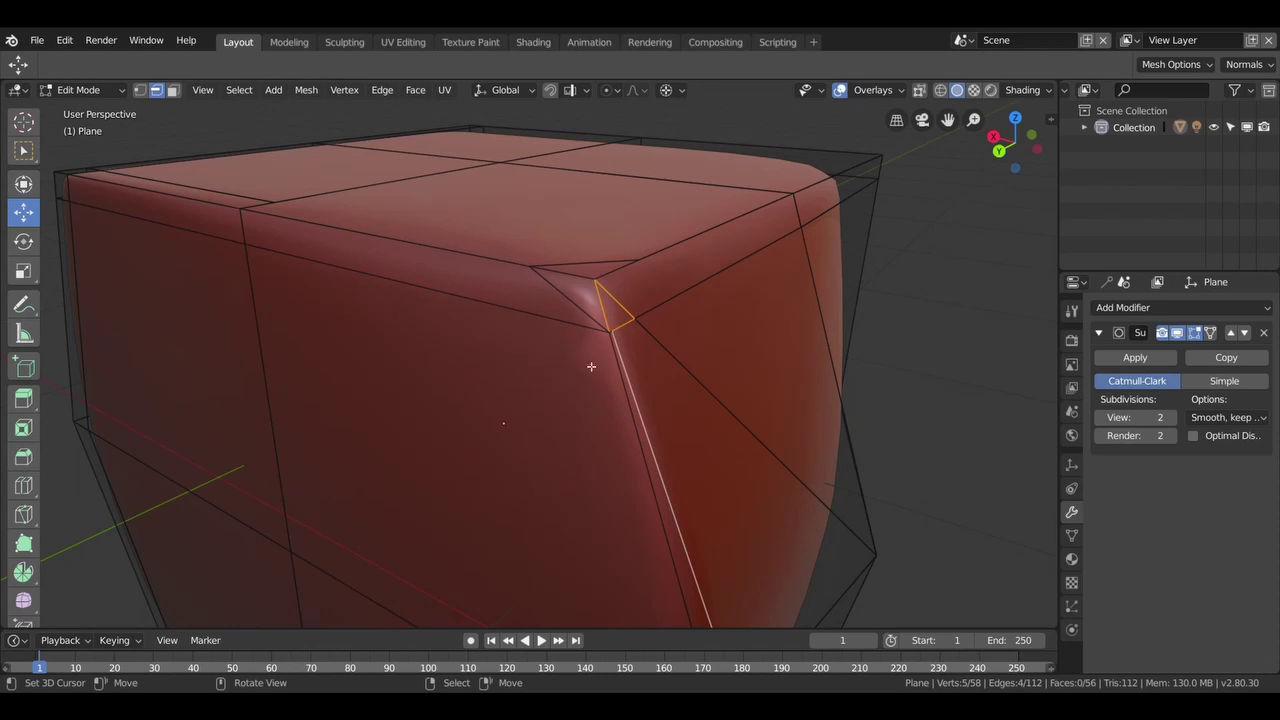
middle_click_drag(587, 329, 554, 331)
Dissolve the three stray edges pinching the cube's front corner.
left_click(501, 323)
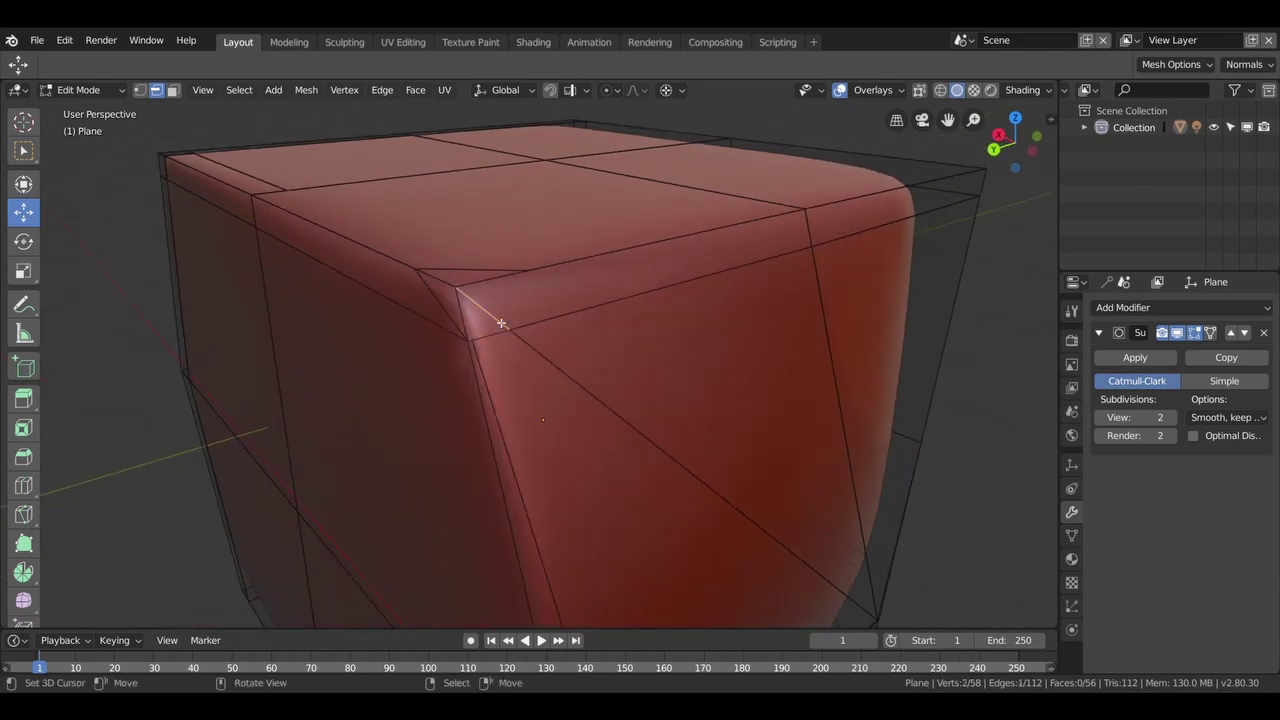
key("x")
left_click(496, 317)
left_click(491, 337)
key("x")
left_click(489, 334)
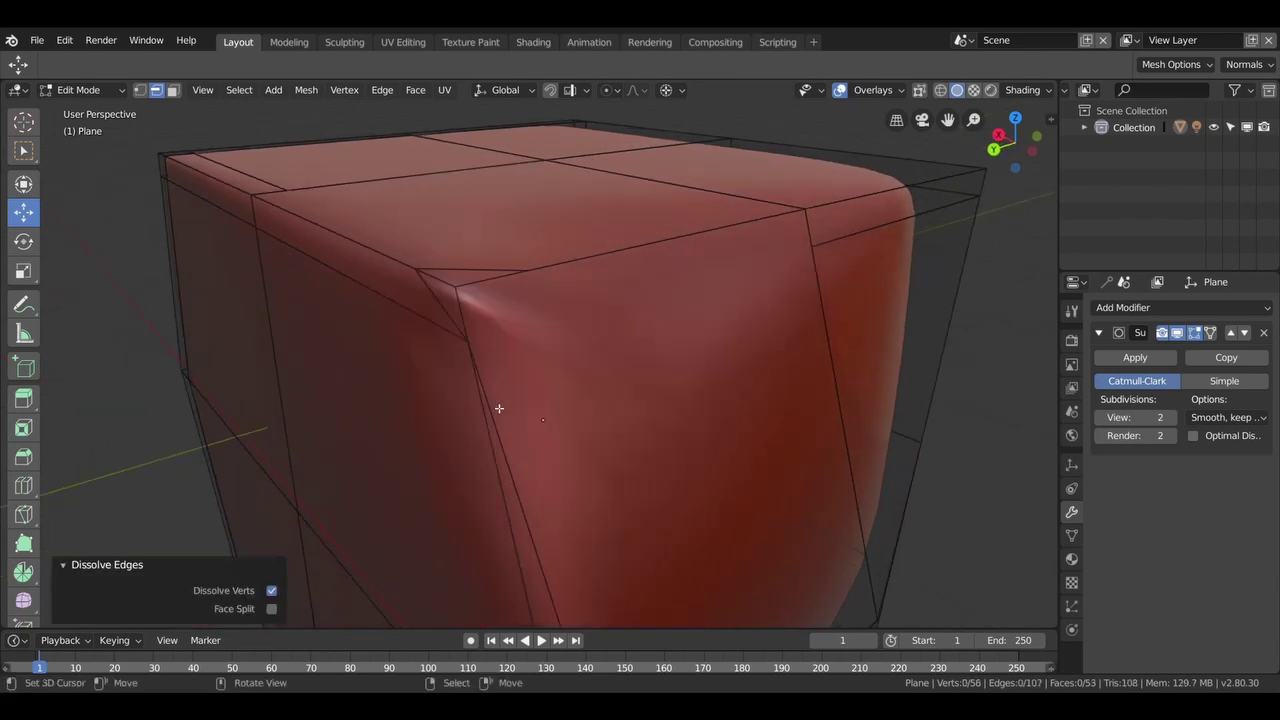
left_click(499, 408)
key("x")
left_click(494, 403)
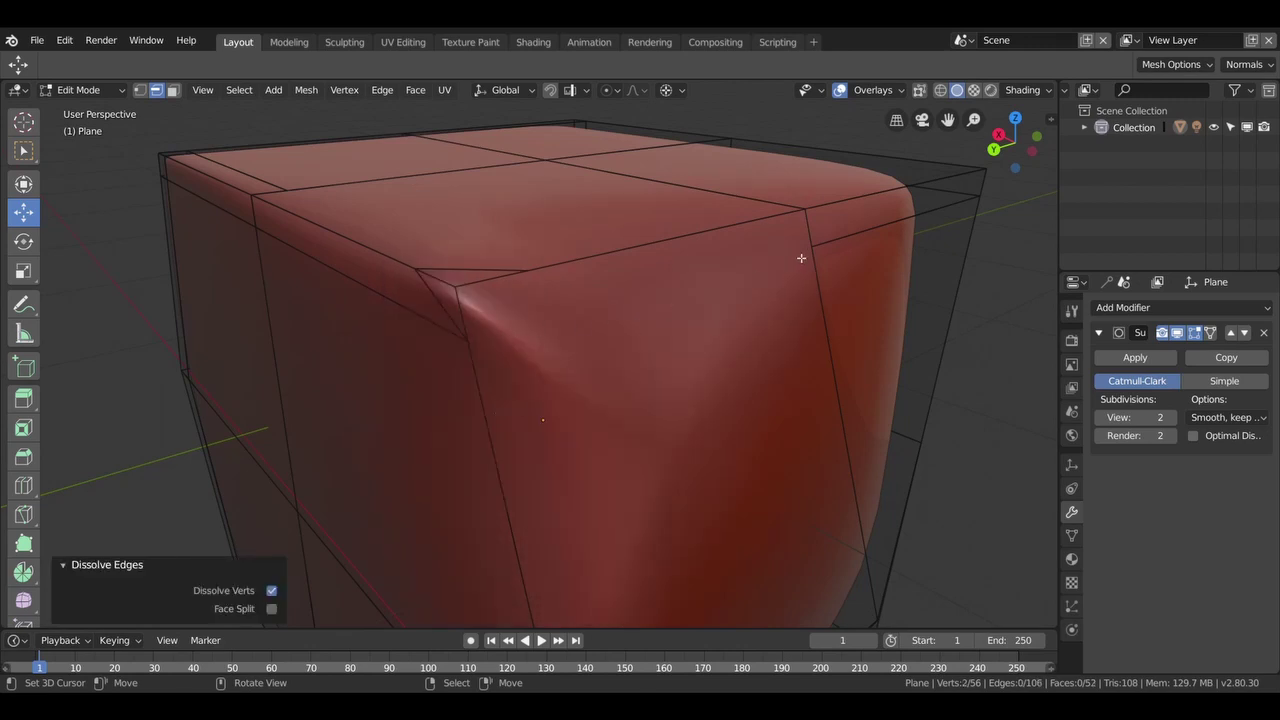
Join the pinched corner vertex to the far top corner vertex with a new edge.
left_click(140, 90)
left_click(484, 344)
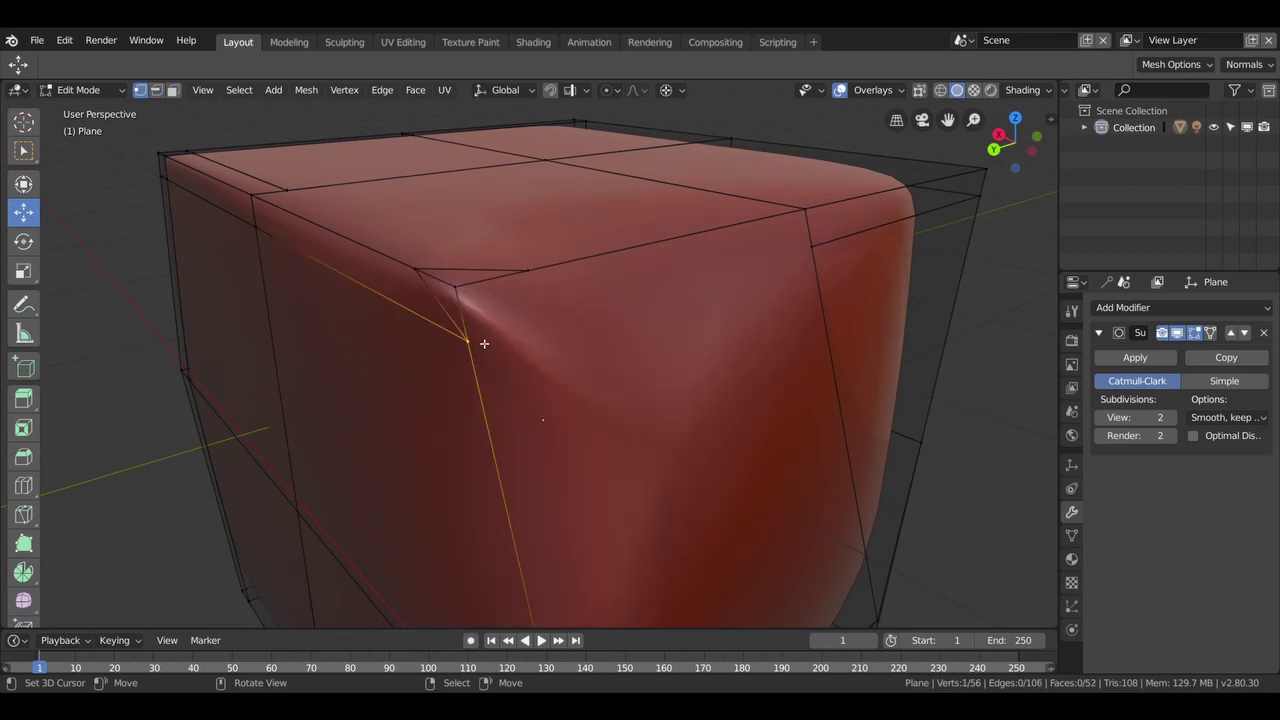
left_click(823, 253, "shift")
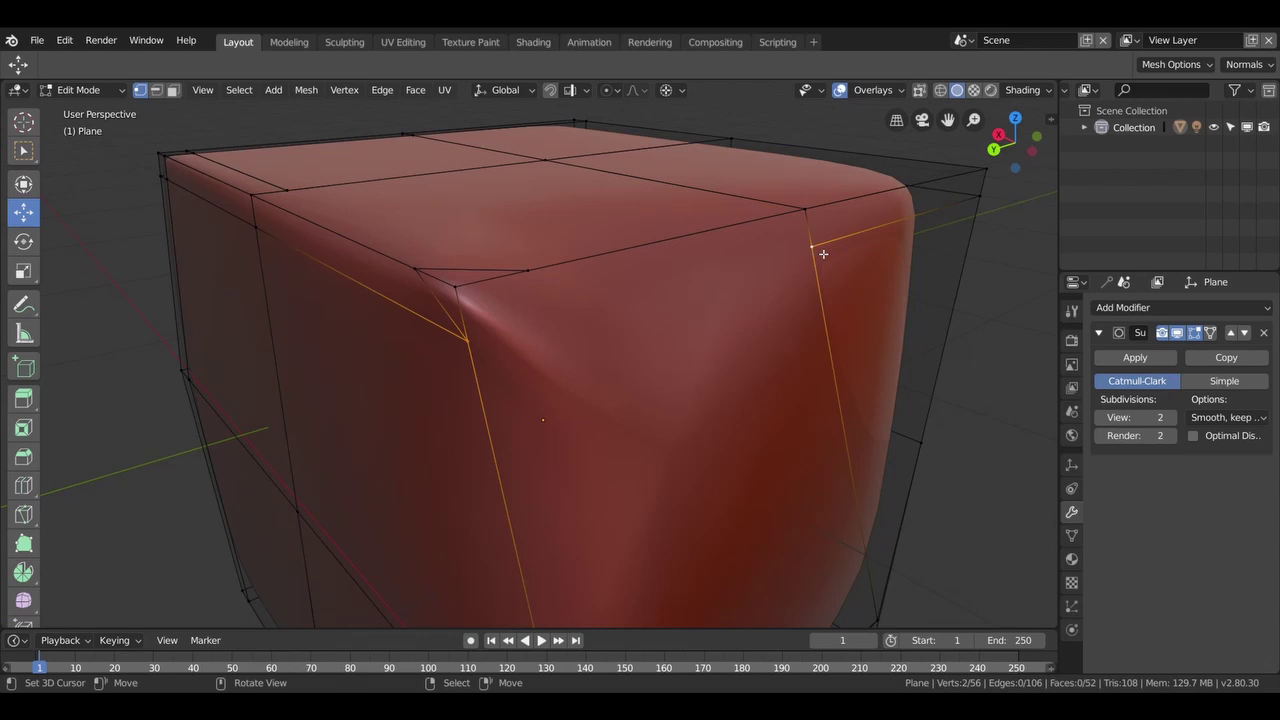
key("j")
middle_click_drag(543, 260, 523, 260)
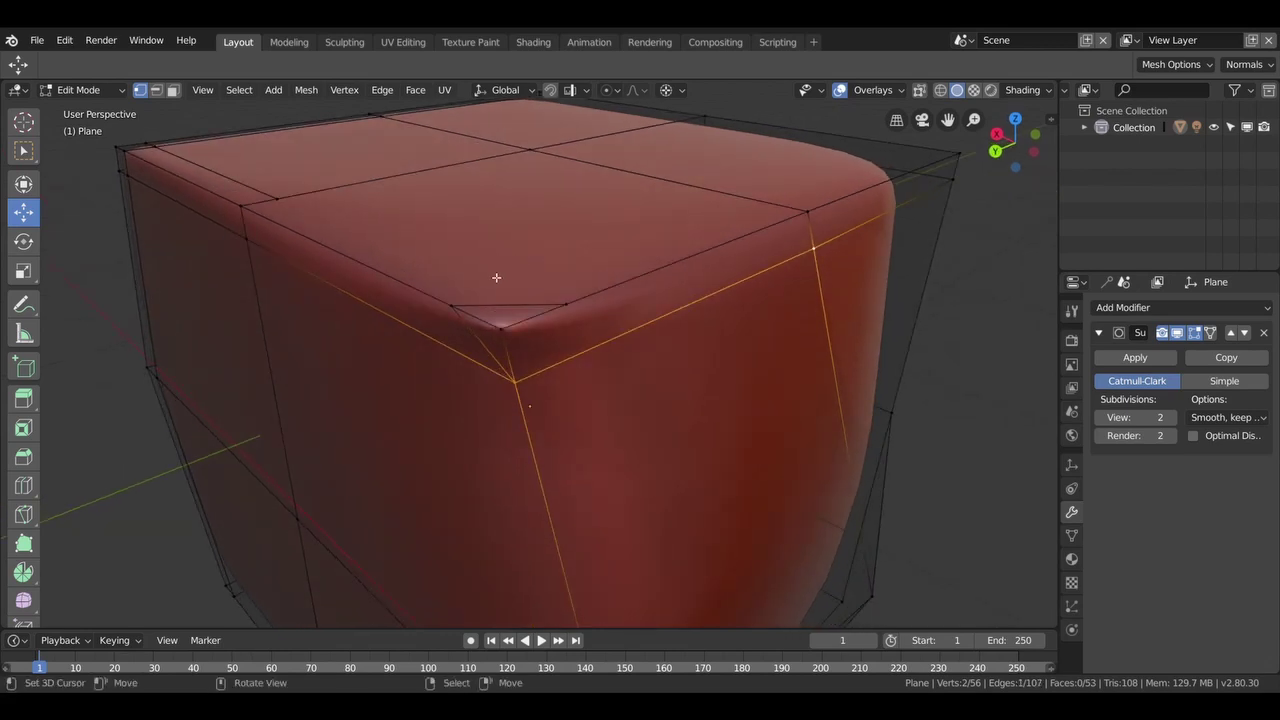
Dissolve the diagonal corner edge and the top edge to remove the thin corner face.
left_click(172, 90)
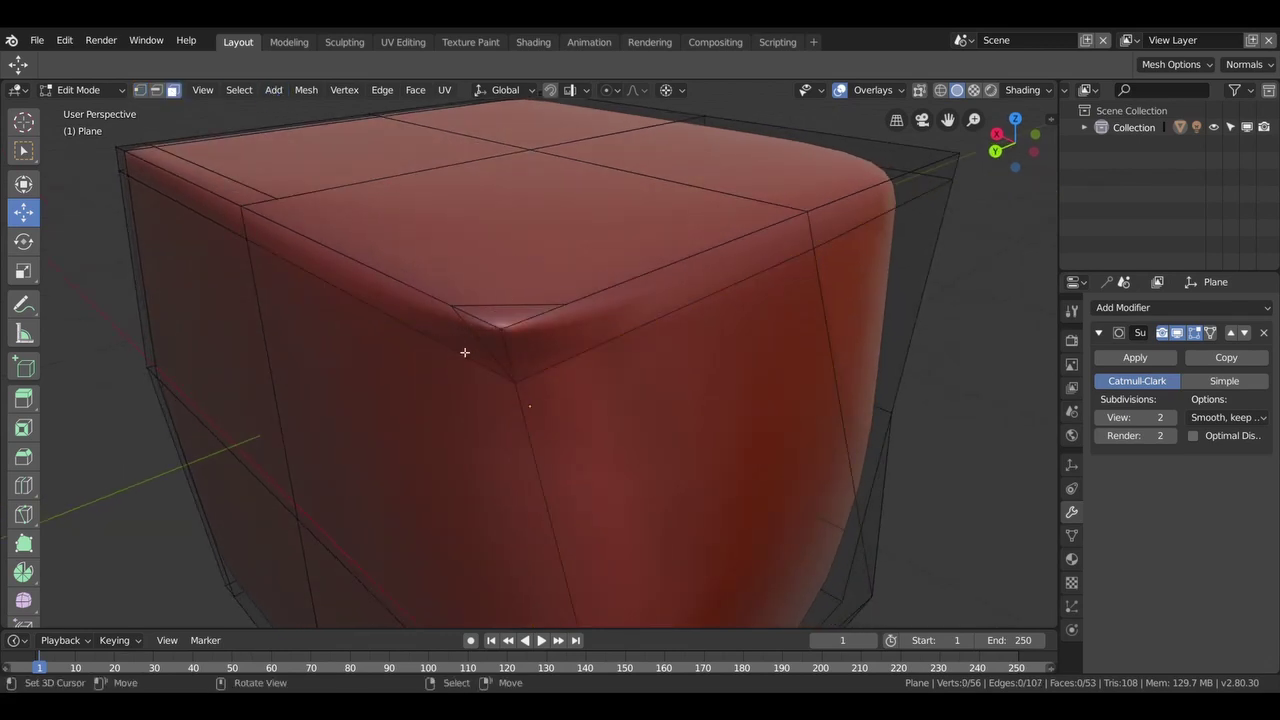
left_click(480, 357)
left_click(156, 90)
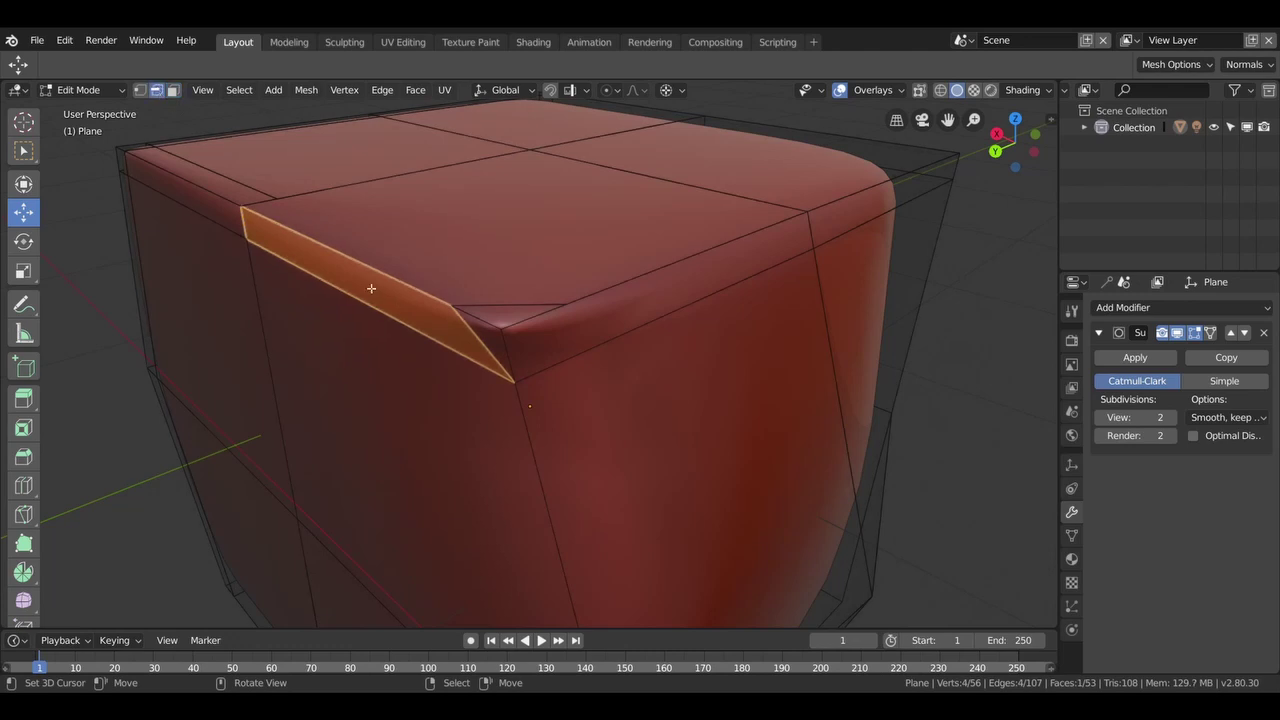
left_click(478, 336)
left_click(484, 304, "shift")
key("x")
left_click(486, 305)
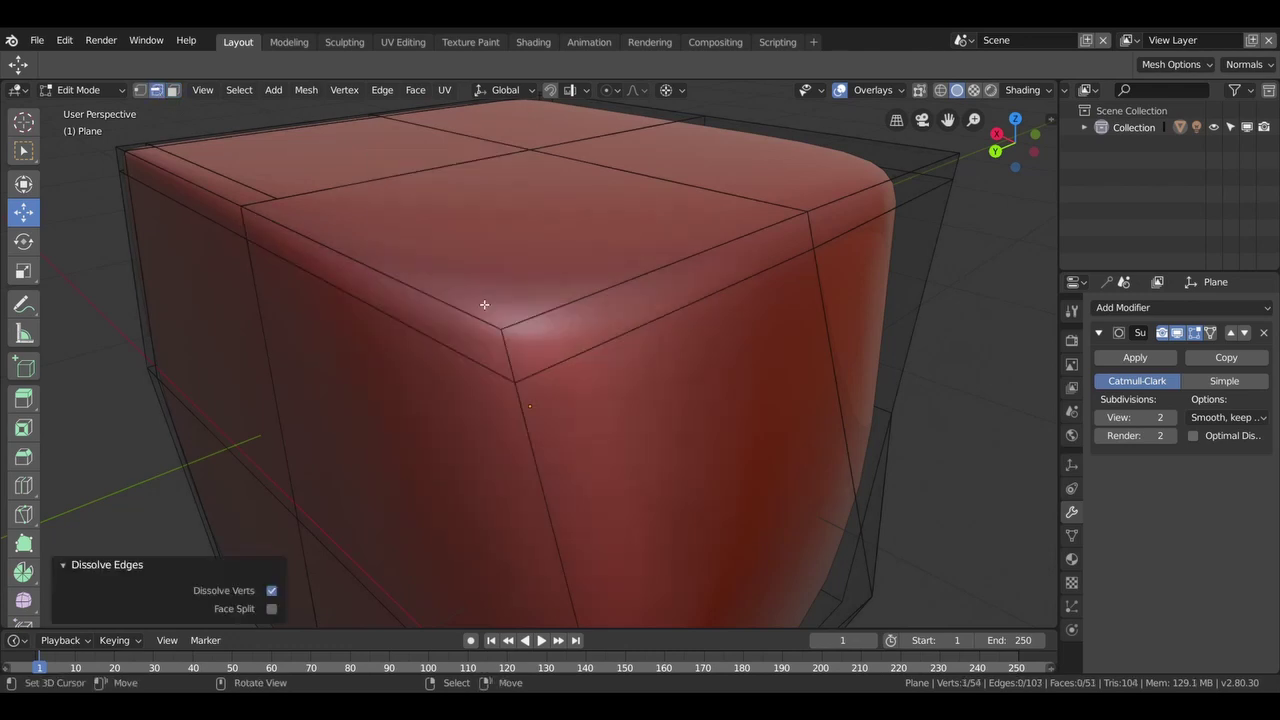
Connect the top corner vertex and the bottom vertex with a J edge path.
scroll(537, 258, "down", 3)
scroll(534, 257, "down", 2)
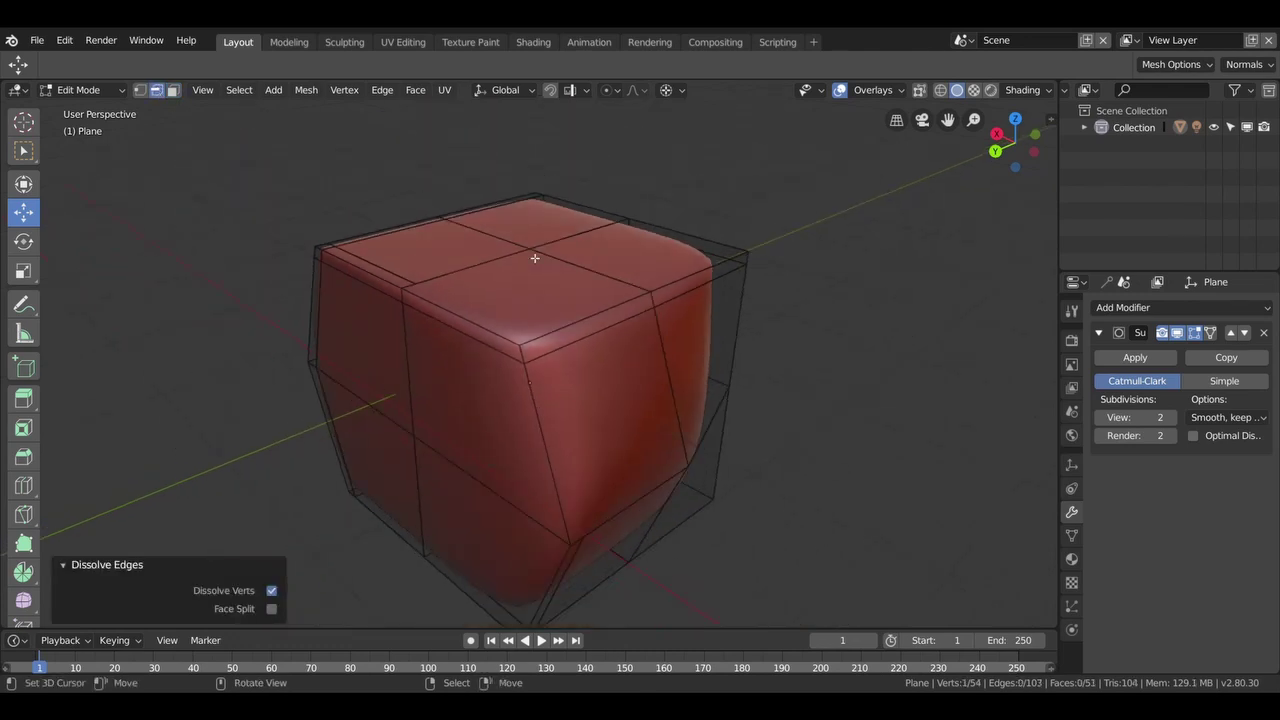
mouse_move(534, 257)
middle_mouse_down()
mouse_move(500, 223)
mouse_move(459, 251)
middle_mouse_up()
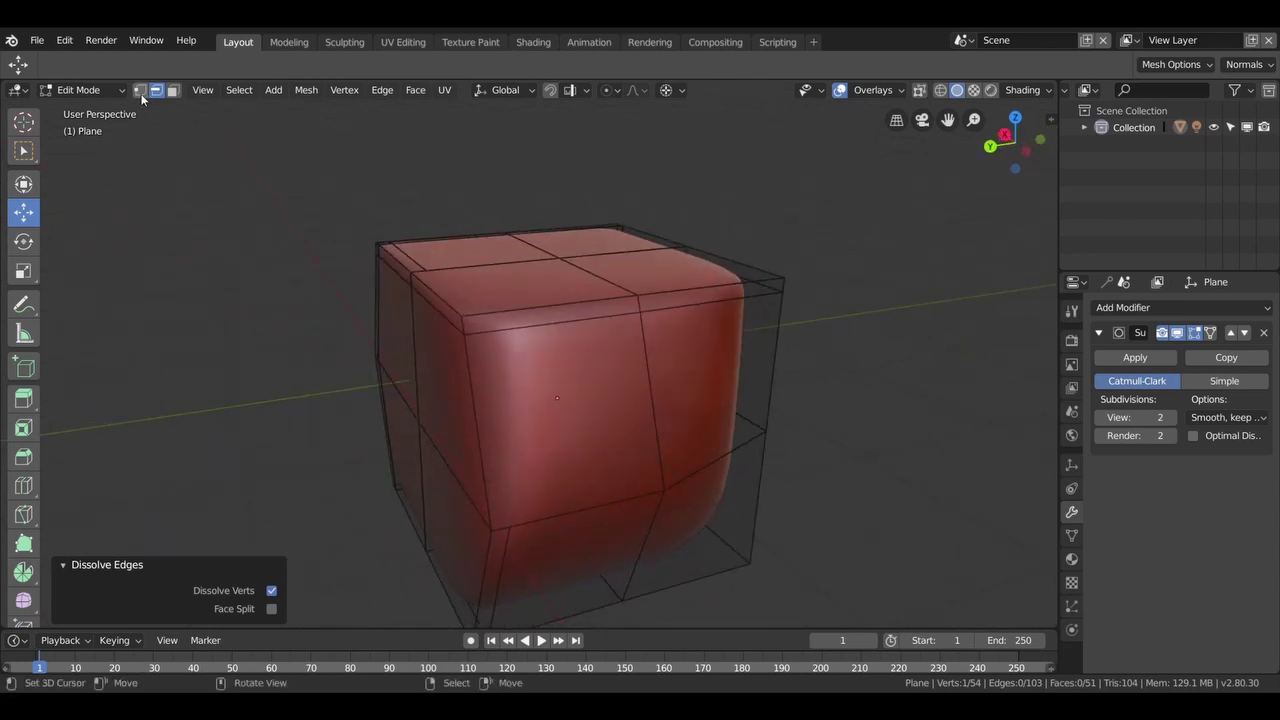
left_click(140, 90)
left_click(434, 269)
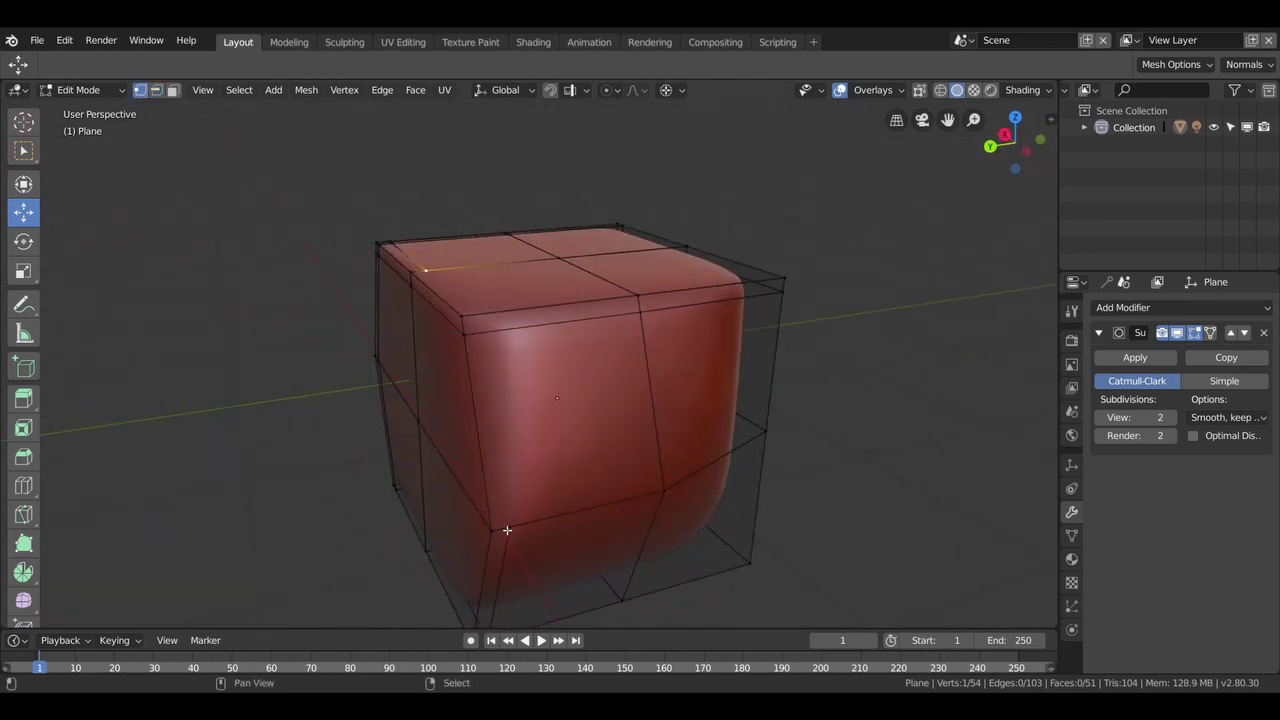
left_click(515, 527, "shift")
key("j")
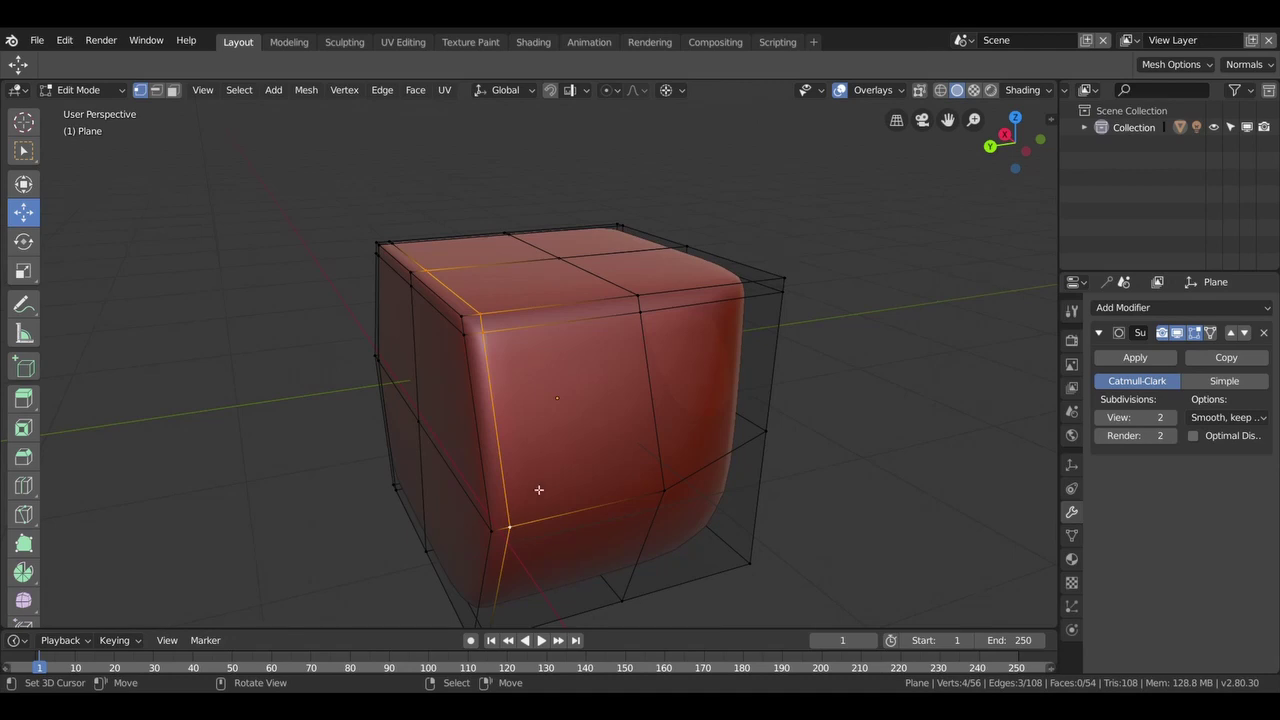
Loop cut the cube, slide the new loop close to one edge, and return to Object Mode.
mouse_move(537, 489)
middle_mouse_down()
mouse_move(663, 378)
mouse_move(640, 366)
mouse_move(560, 389)
mouse_move(555, 433)
mouse_move(651, 431)
mouse_move(560, 372)
middle_mouse_up()
key("ctrl+r")
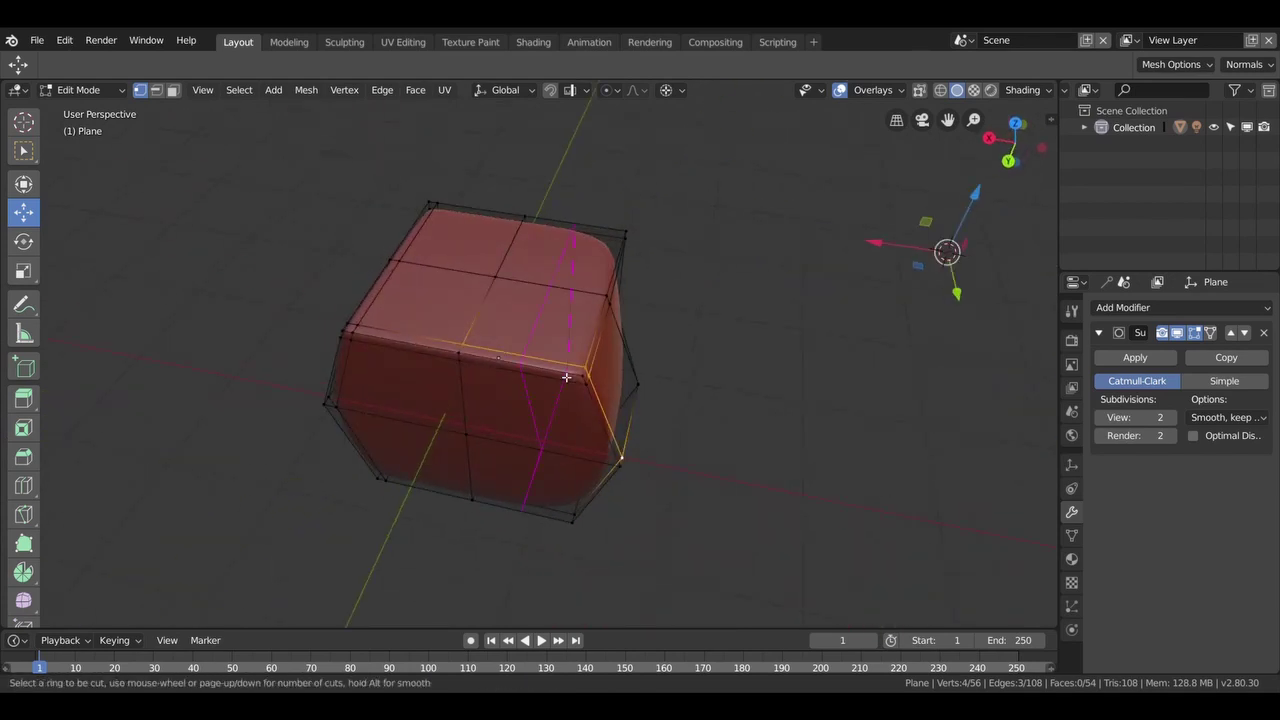
left_click(570, 378)
left_click(610, 390)
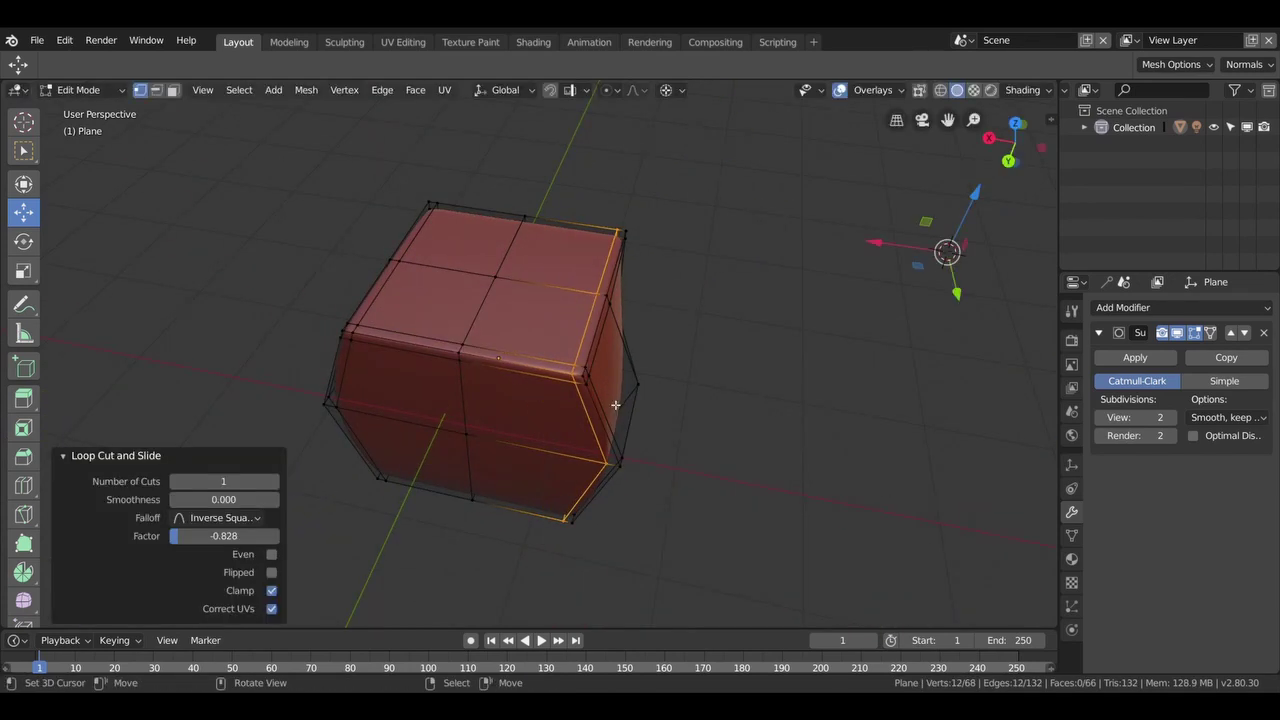
key("Tab")
mouse_move(623, 420)
middle_mouse_down()
mouse_move(629, 374)
mouse_move(600, 346)
mouse_move(544, 350)
mouse_move(612, 345)
mouse_move(628, 314)
mouse_move(591, 300)
mouse_move(563, 334)
mouse_move(570, 389)
middle_mouse_up()
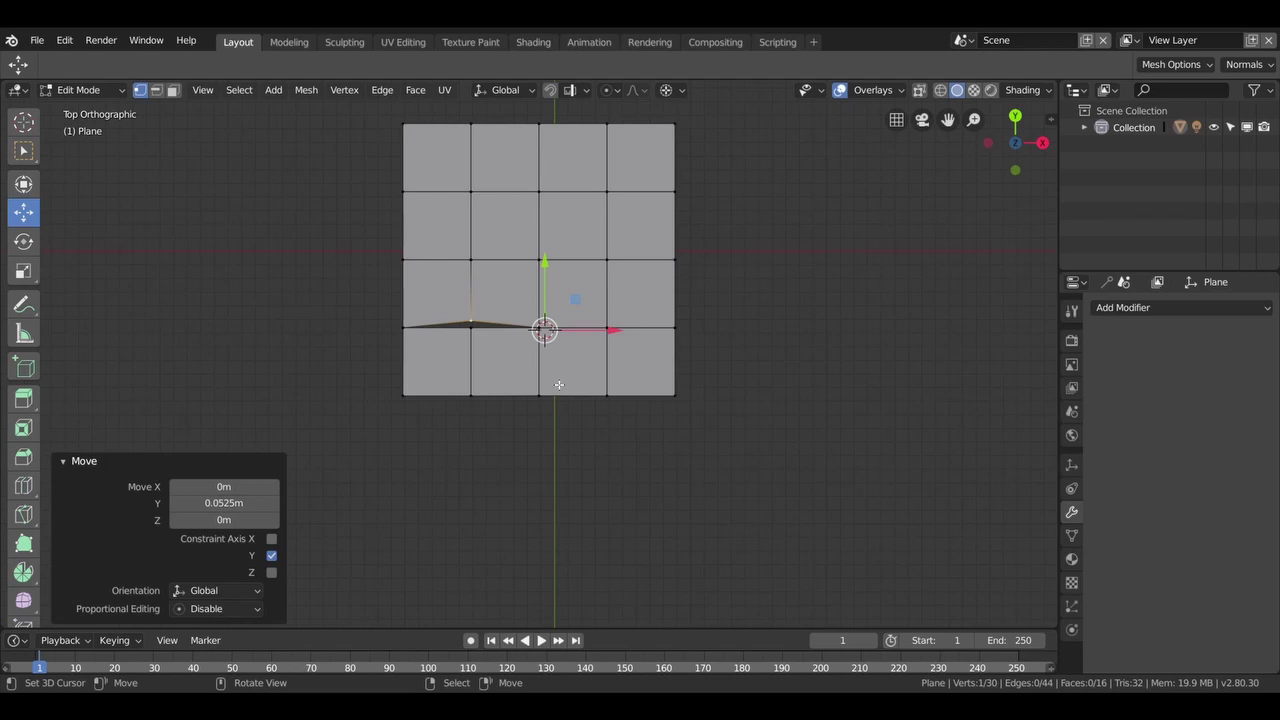
Move the displaced grid vertex along Y back toward its horizontal edge.
scroll(559, 384, "up", 5)
key("g")
key("y")
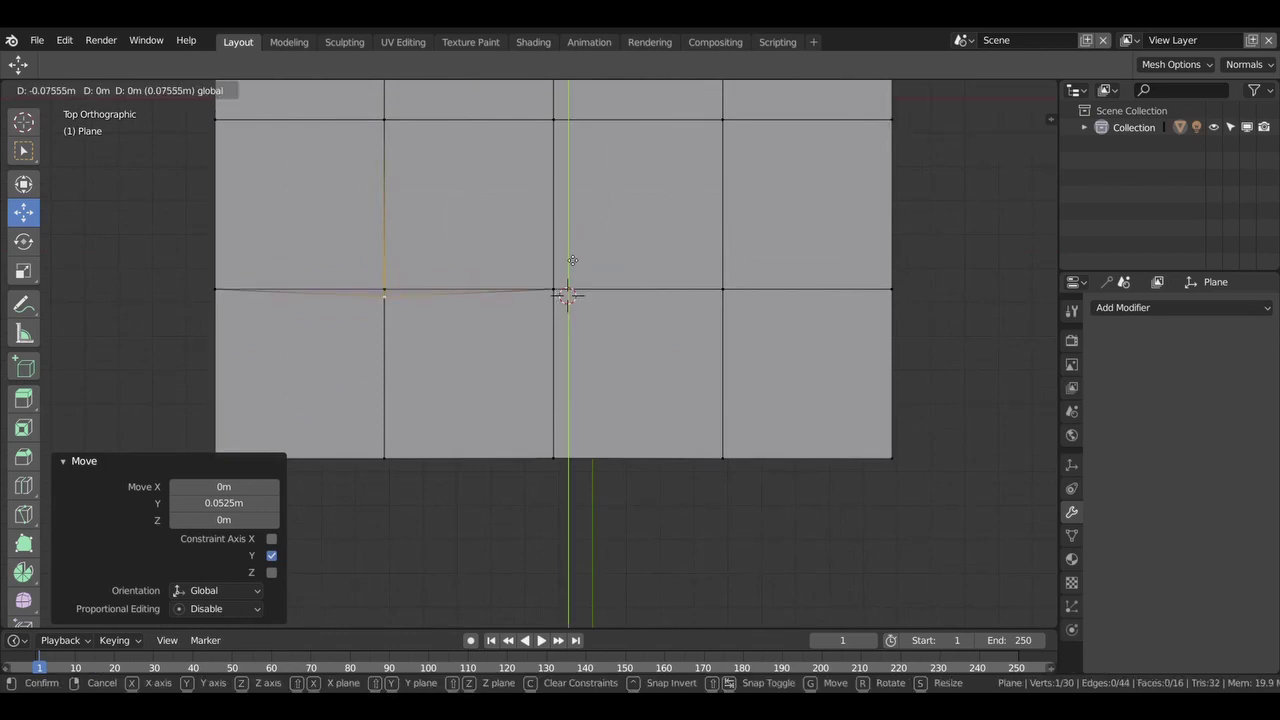
left_click(340, 317)
scroll(340, 317, "up", 2)
middle_click_drag(400, 306, 617, 317, "shift")
scroll(609, 270, "up", 2)
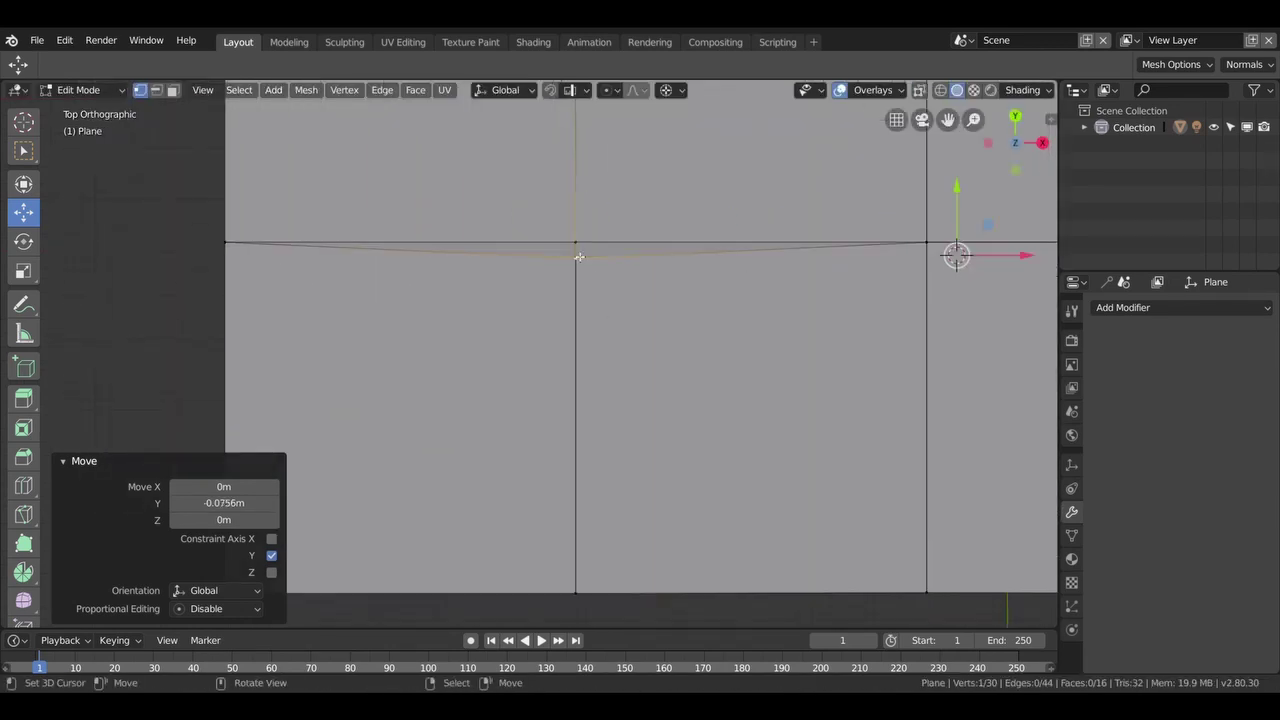
scroll(609, 270, "down", 4)
scroll(609, 271, "down", 1)
Finish aligning the vertex along Y to close the gap, then open the Mesh Context Menu in top view.
middle_click_drag(609, 271, 609, 349)
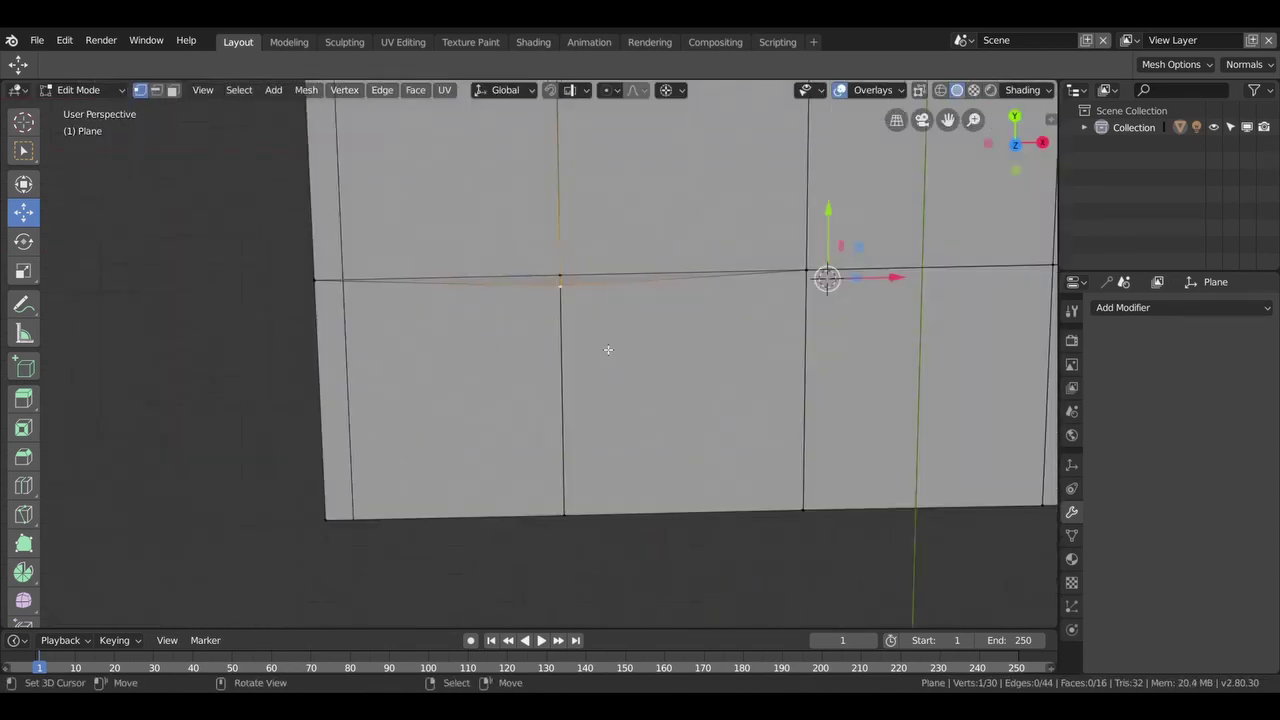
scroll(594, 334, "up", 1)
scroll(596, 335, "up", 1)
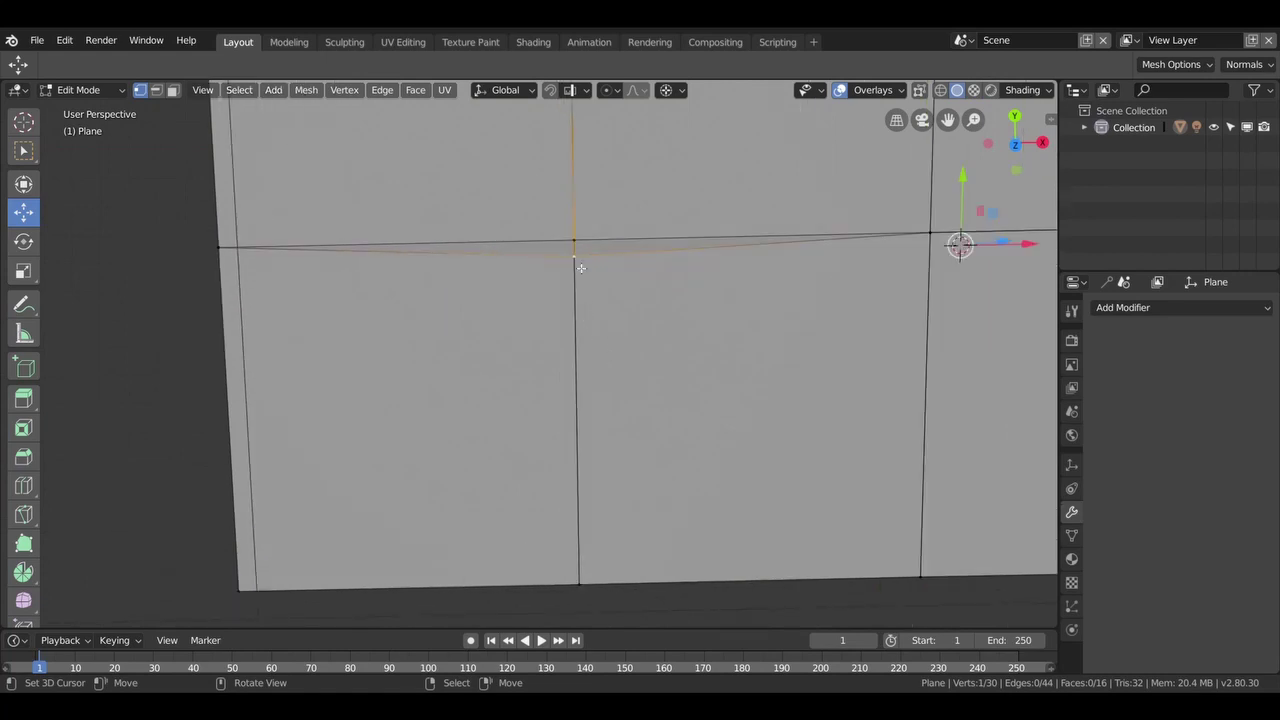
left_click_drag(963, 177, 965, 163)
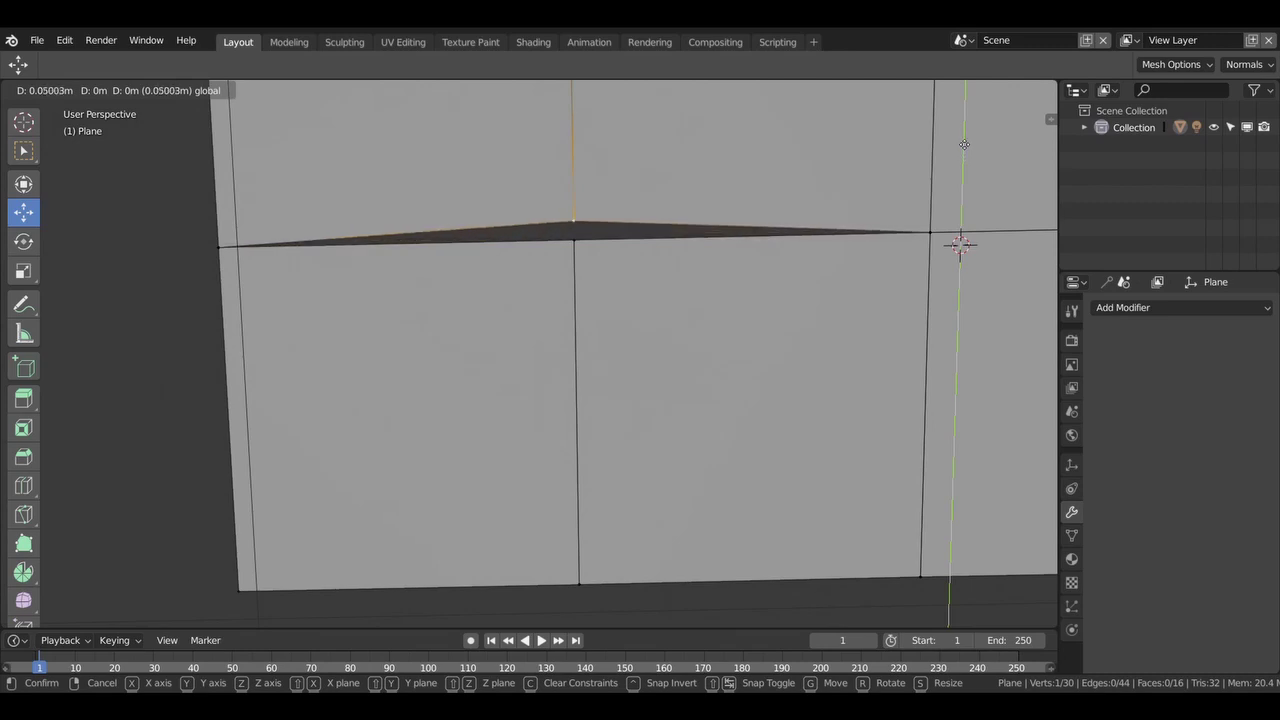
mouse_move(965, 163)
left_mouse_down()
mouse_move(964, 145)
mouse_move(963, 243)
left_mouse_up()
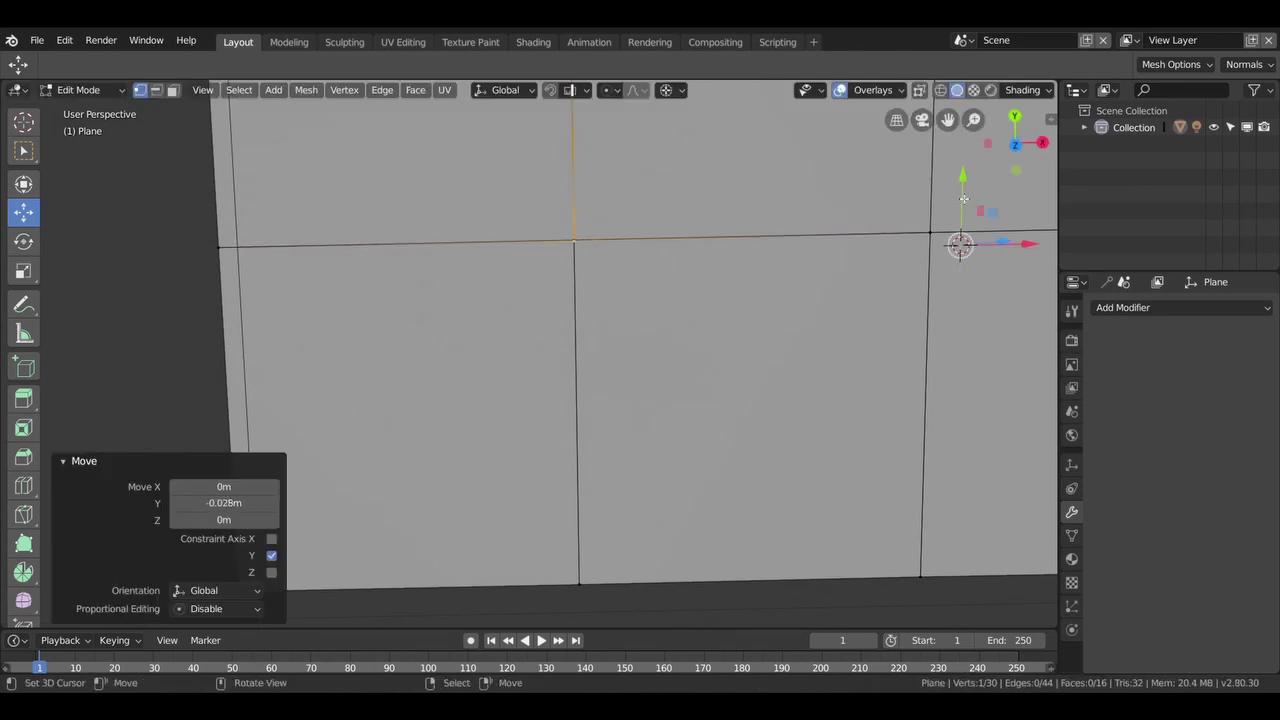
key("KP_7")
right_click(620, 400)
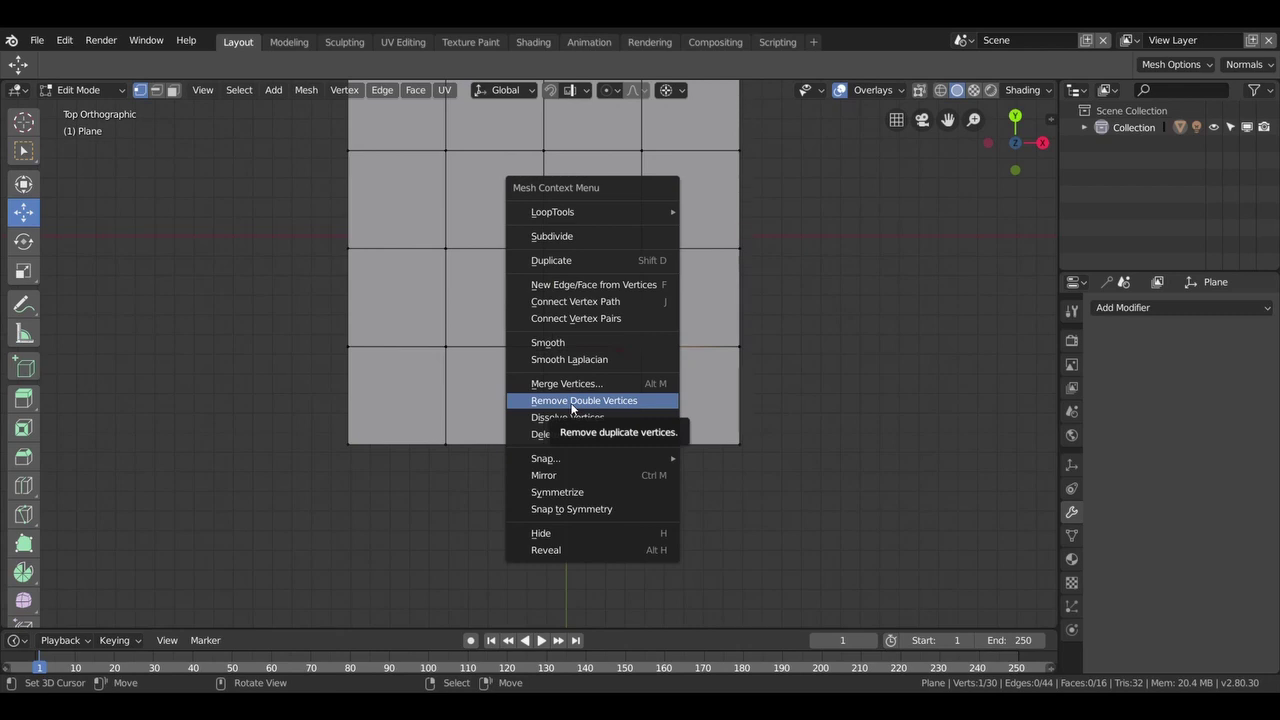
Remove duplicate vertices, then raise two edge vertices along Y, one by 0.102 m.
left_click(572, 404)
scroll(572, 408, "up", 3)
scroll(572, 408, "up", 3)
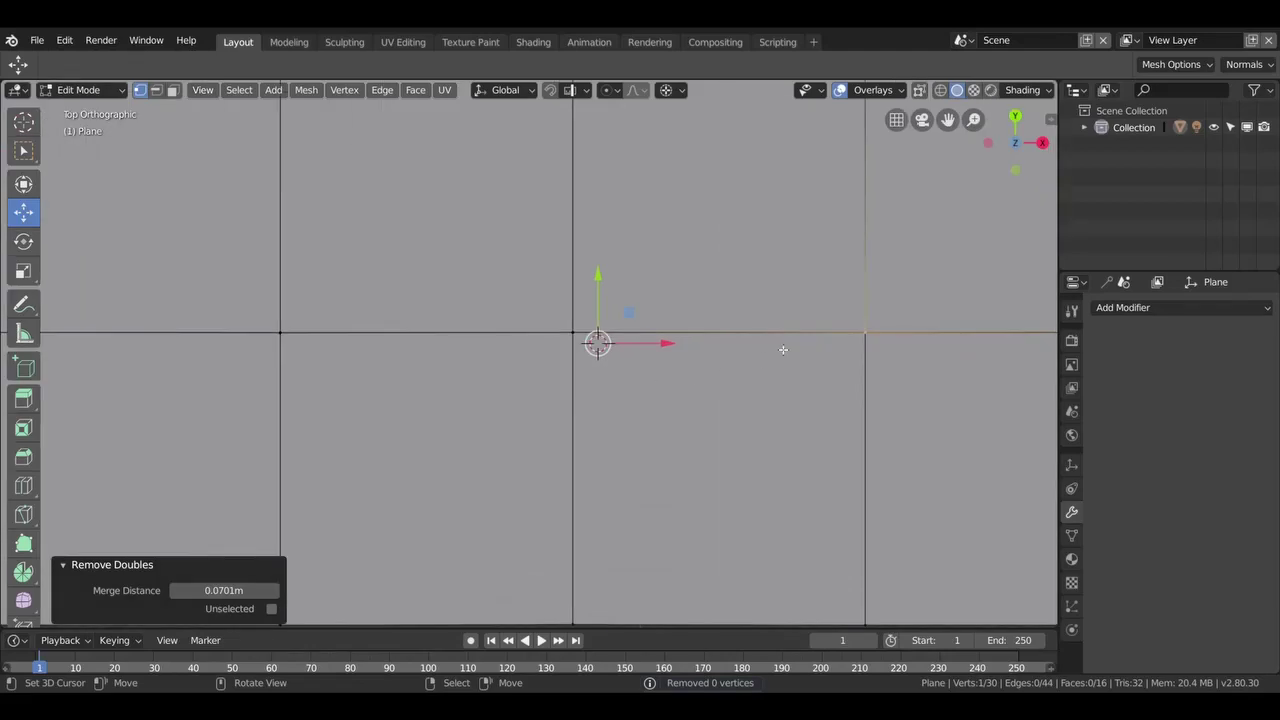
key("g")
key("y")
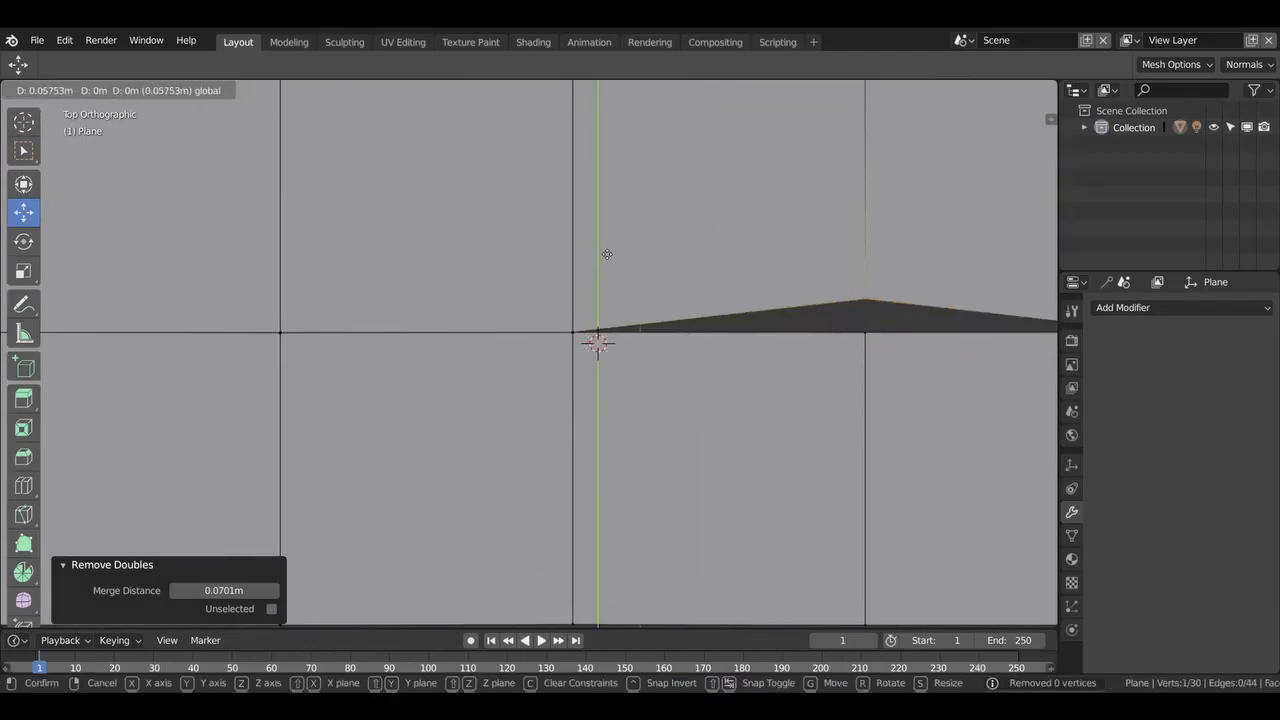
left_click(609, 251)
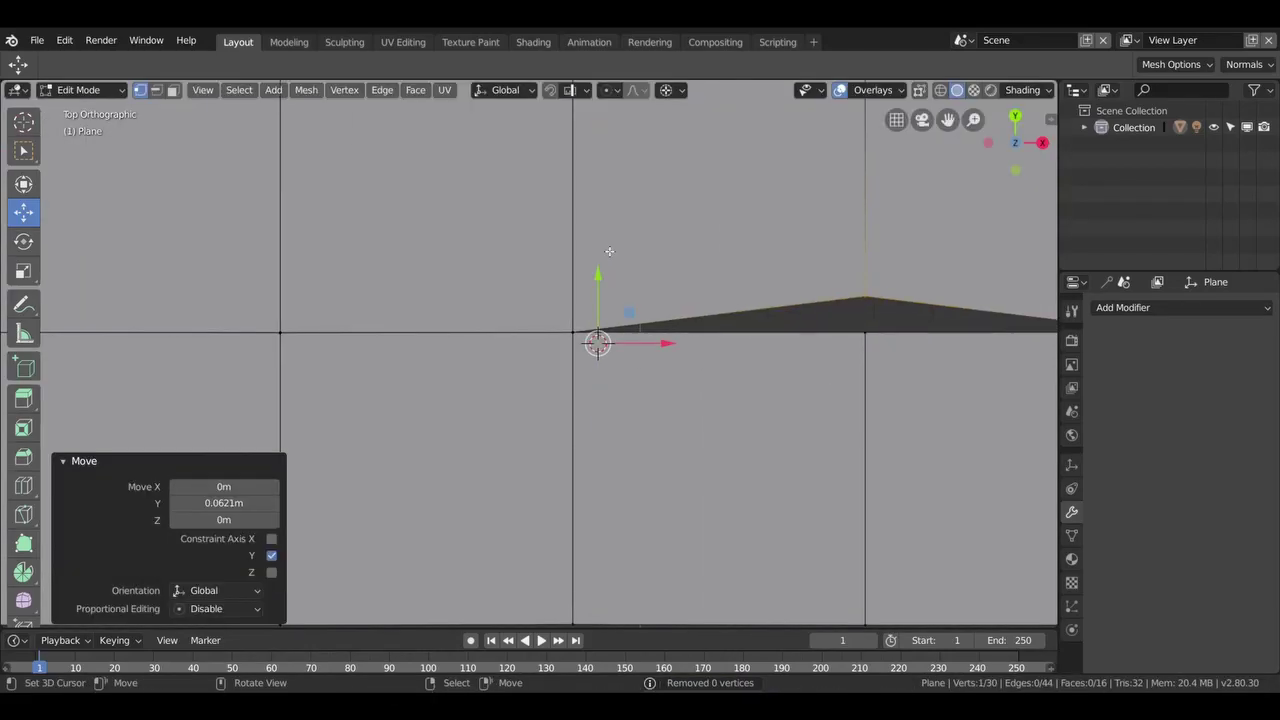
left_click(580, 318)
key("g")
key("y")
left_click(600, 265)
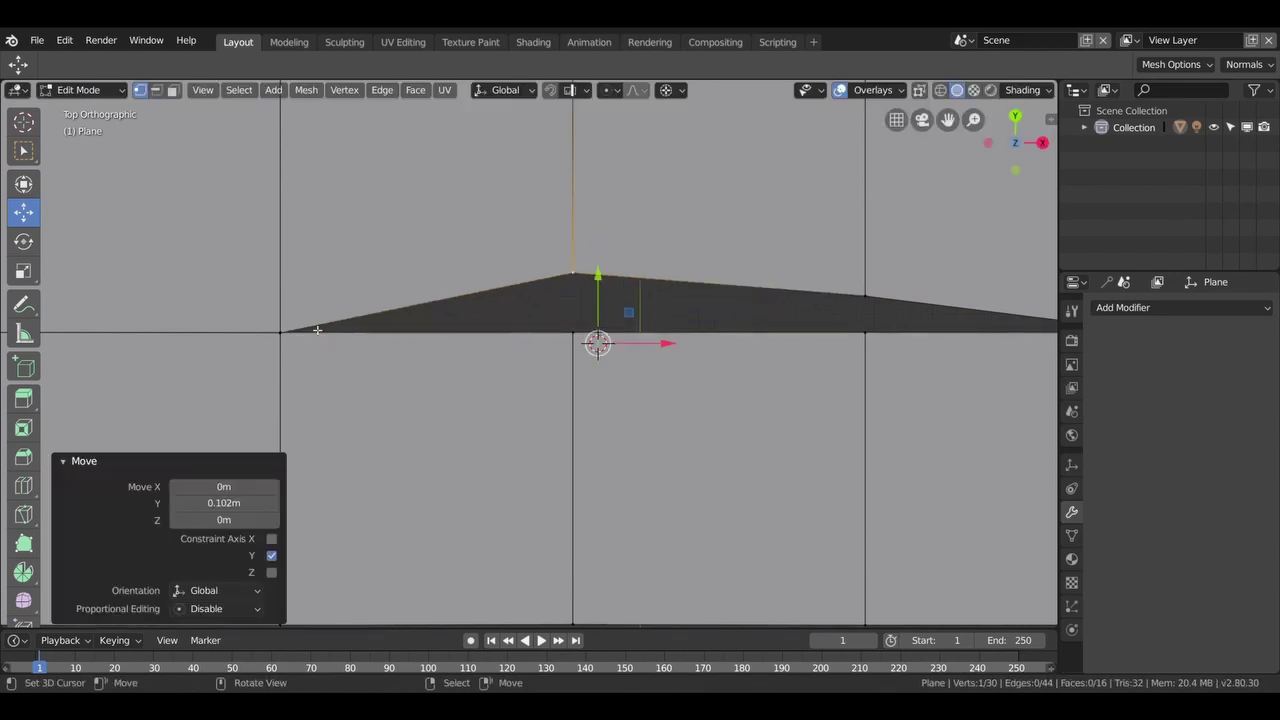
Raise the edge's left vertex along Y, then undo the moves back to a flat edge.
left_click(282, 335)
key("g")
key("y")
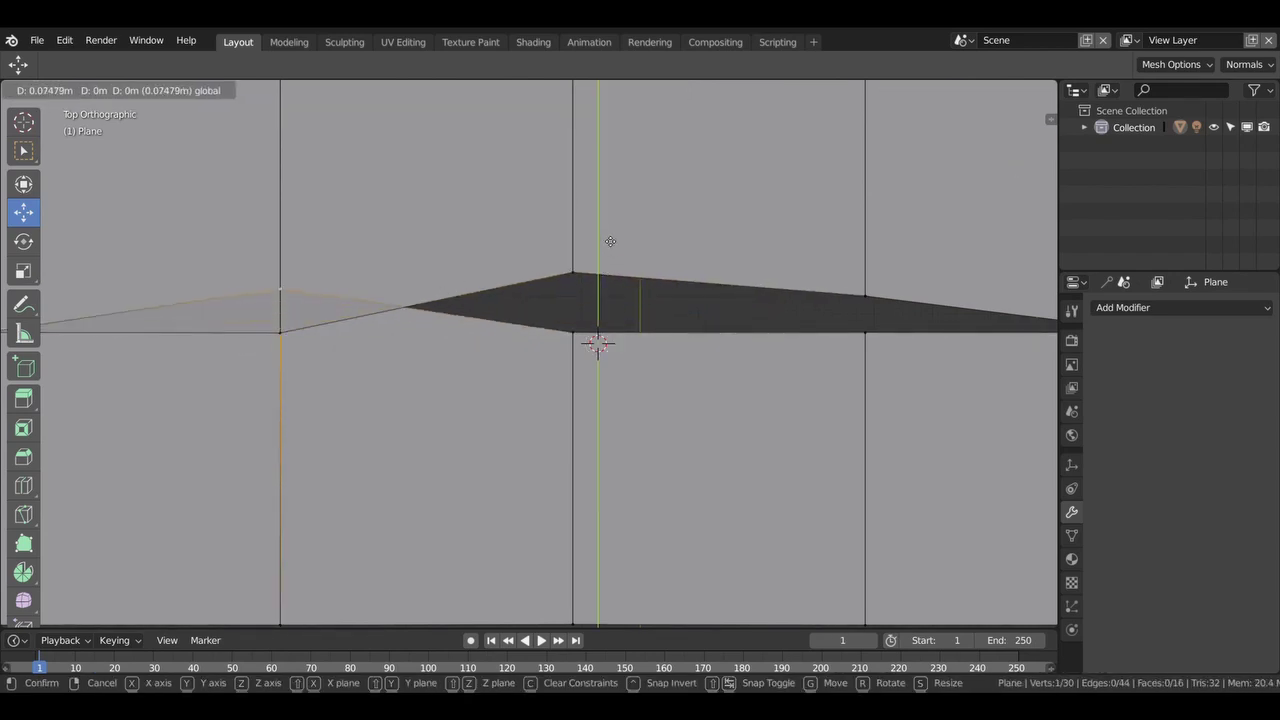
left_click(597, 330)
key("ctrl+z")
key("ctrl+z")
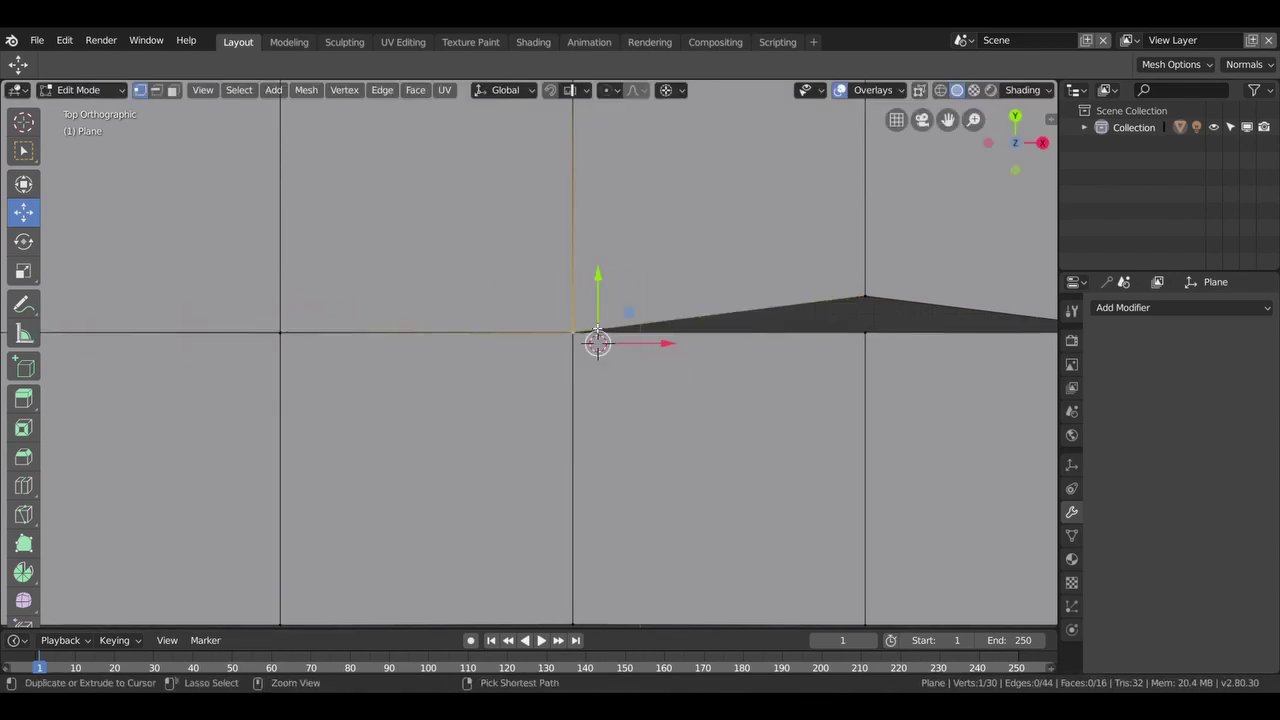
key("ctrl+z")
key("ctrl+z")
key("ctrl+z")
key("ctrl+z")
key("ctrl+z")
key("ctrl+z")
key("ctrl+z")
key("ctrl+z")
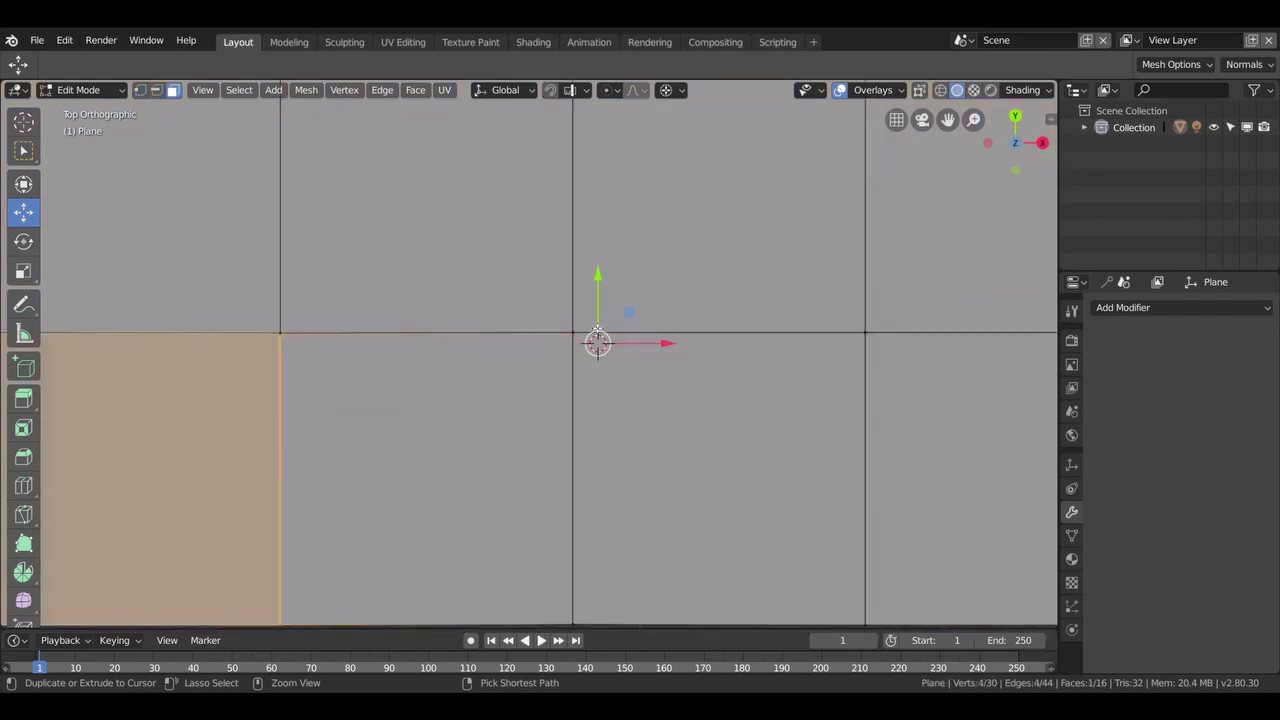
key("ctrl+z")
key("ctrl+z")
Select the whole grid mesh and merge its duplicate vertices.
scroll(600, 380, "down", 2)
scroll(608, 413, "down", 2)
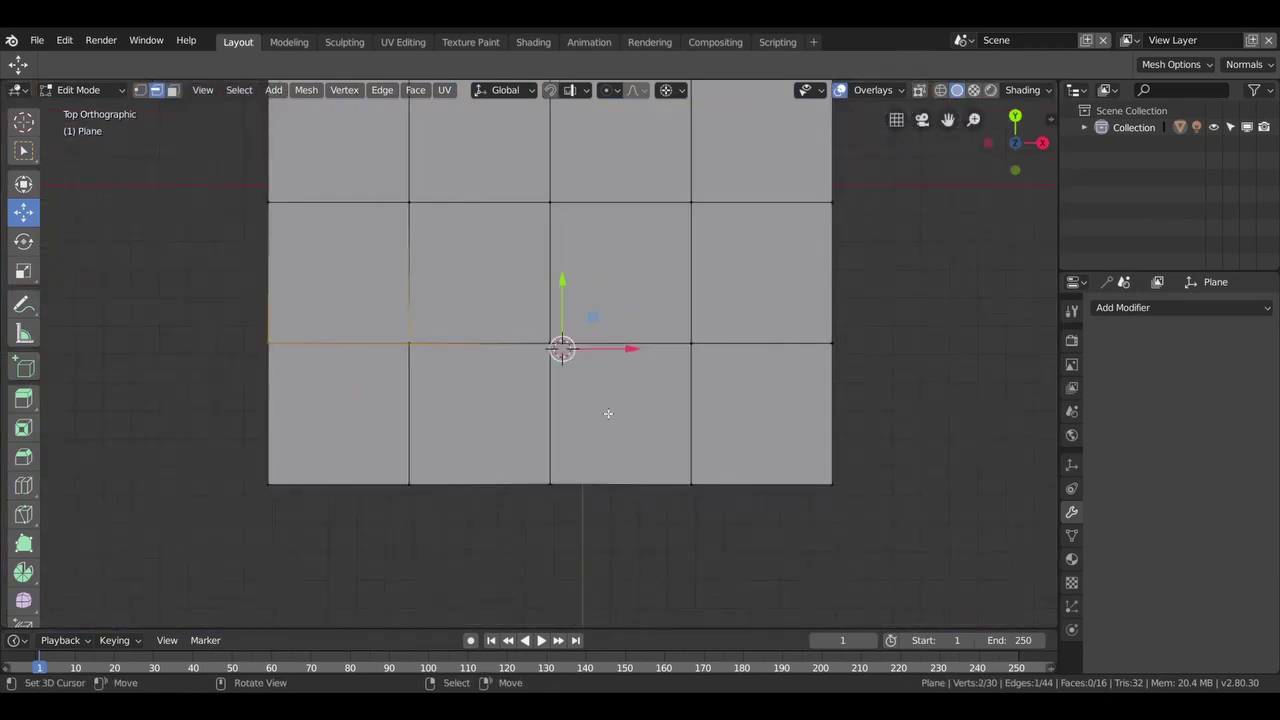
scroll(608, 413, "up", 1)
key("a")
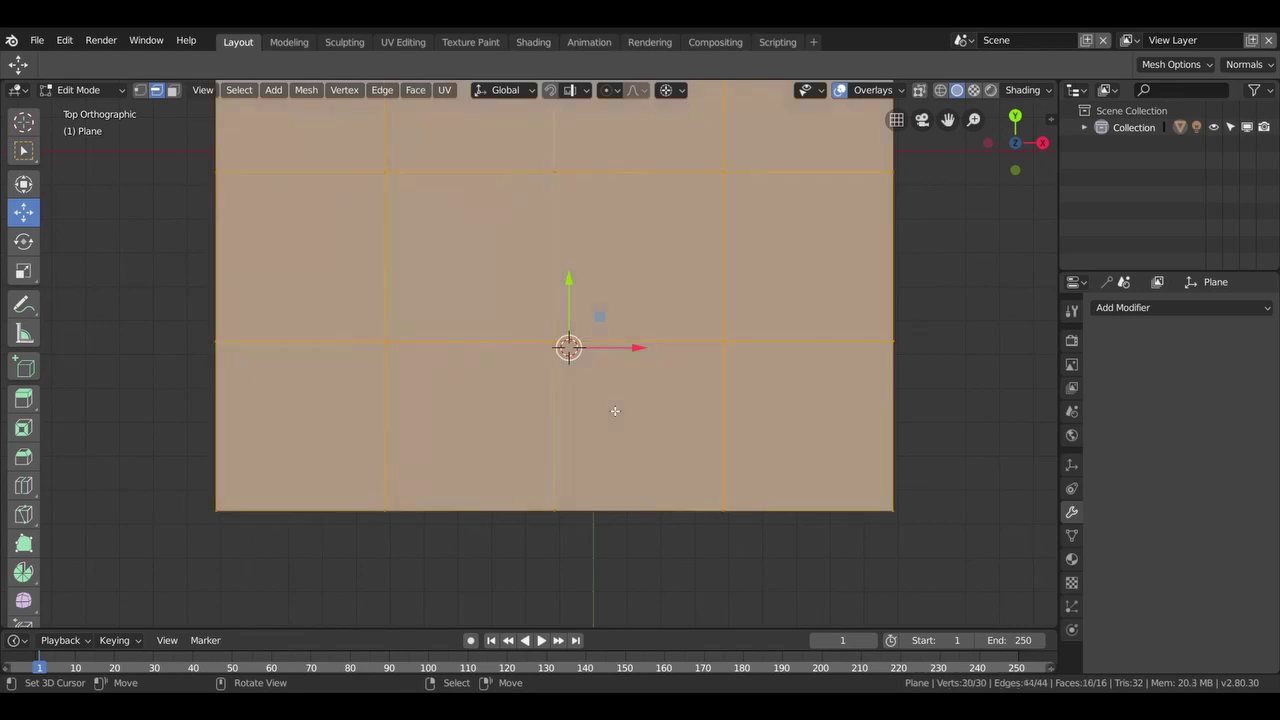
right_click(615, 410)
left_click(614, 408)
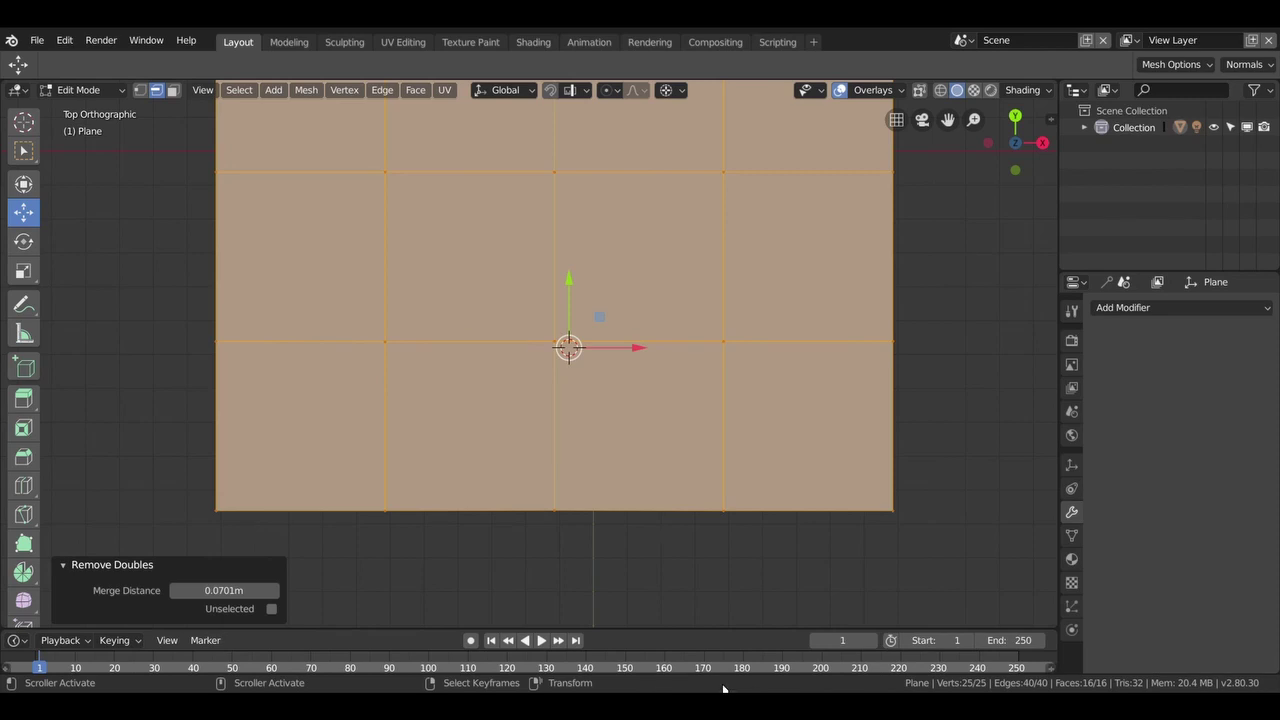
Raise a middle-row vertex and nudge the left-column vertices along Y.
left_click(722, 343)
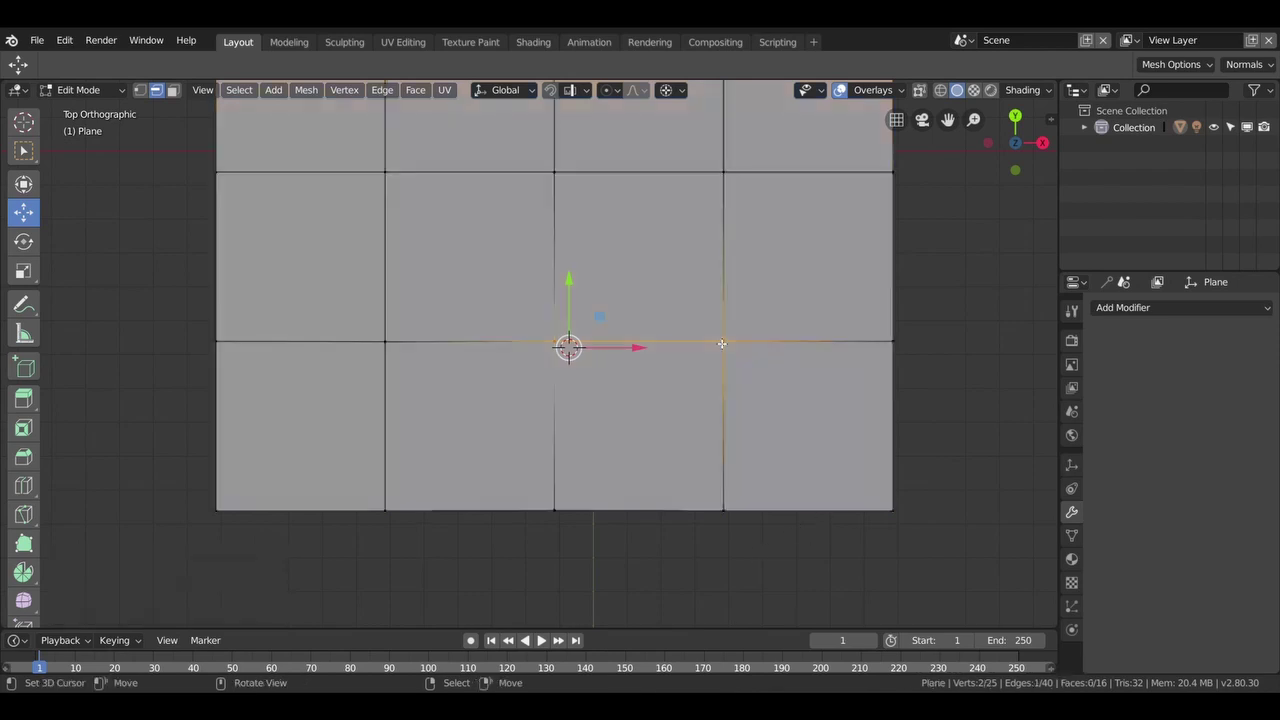
key("g")
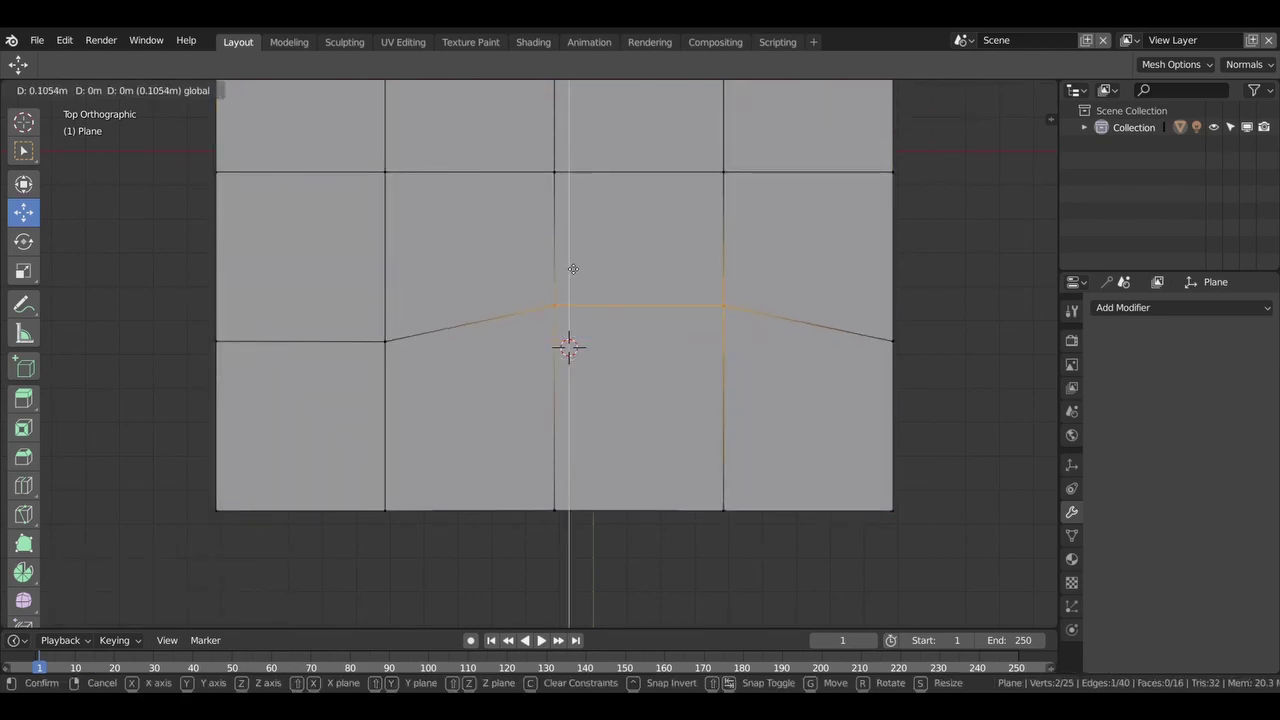
left_click(580, 258)
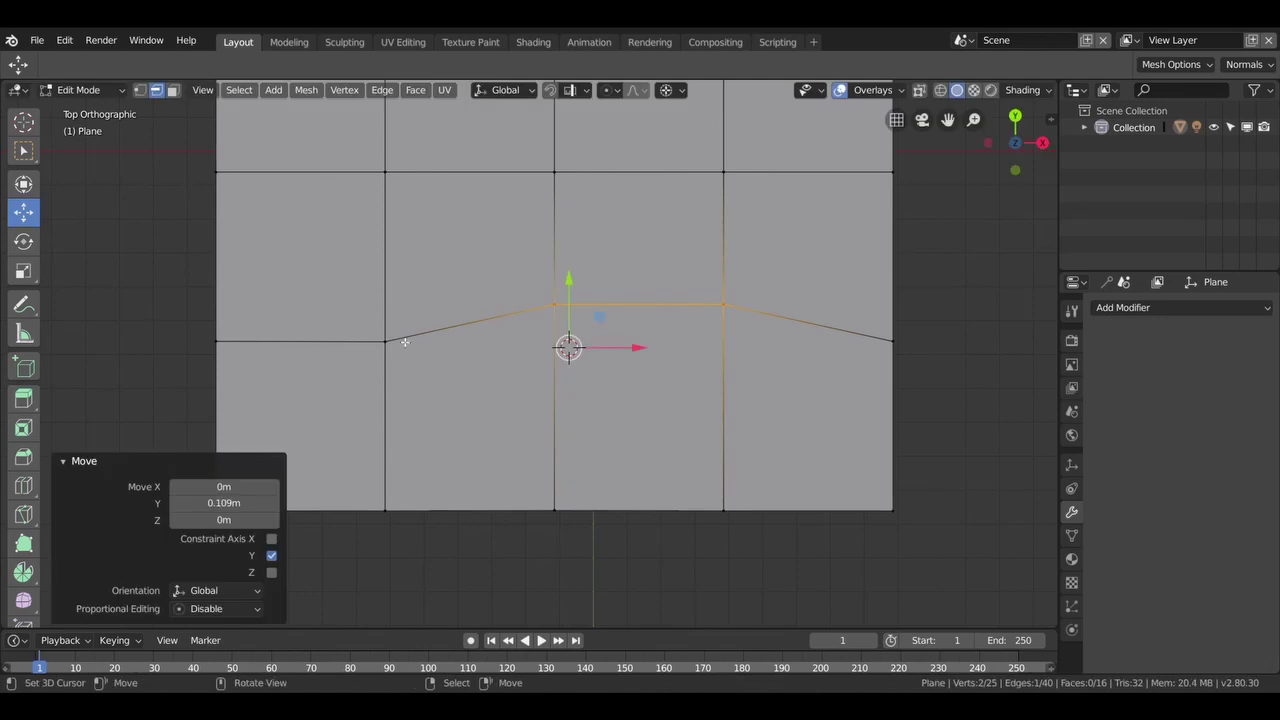
left_click(398, 342)
left_click_drag(568, 282, 571, 272)
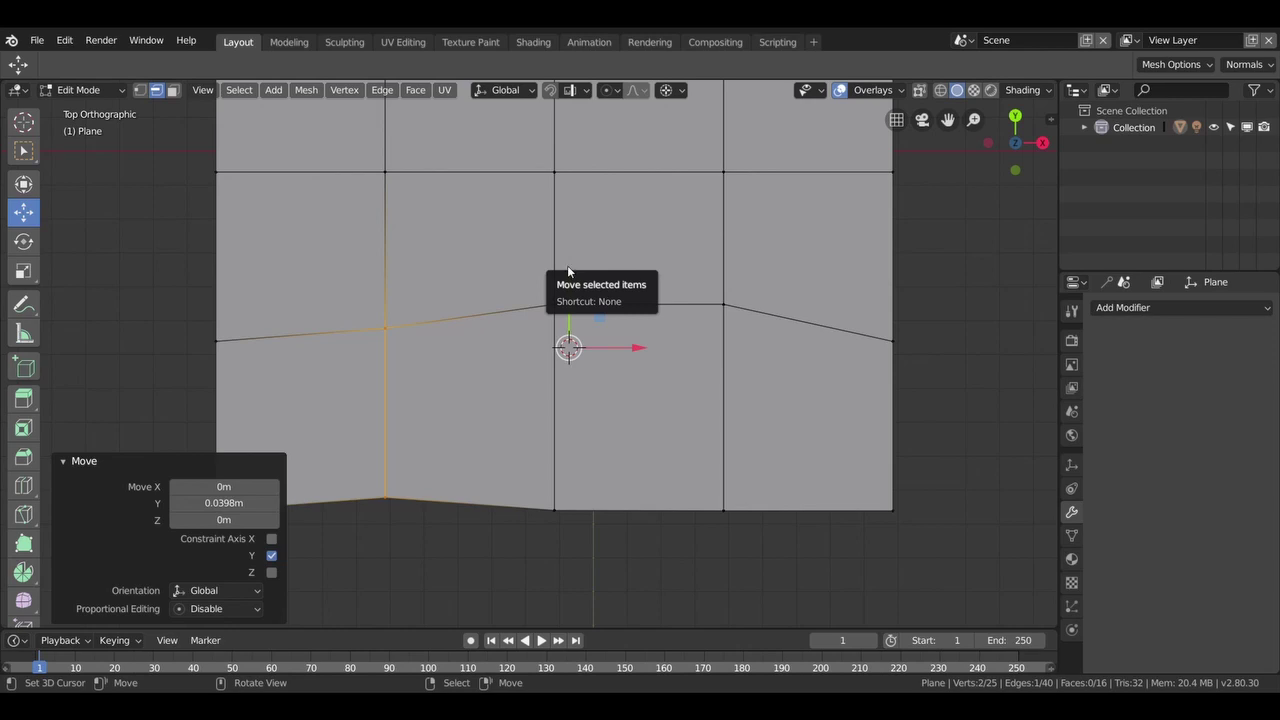
Select all again and merge any remaining duplicate vertices.
key("a")
key("alt+a")
key("a")
right_click(764, 435)
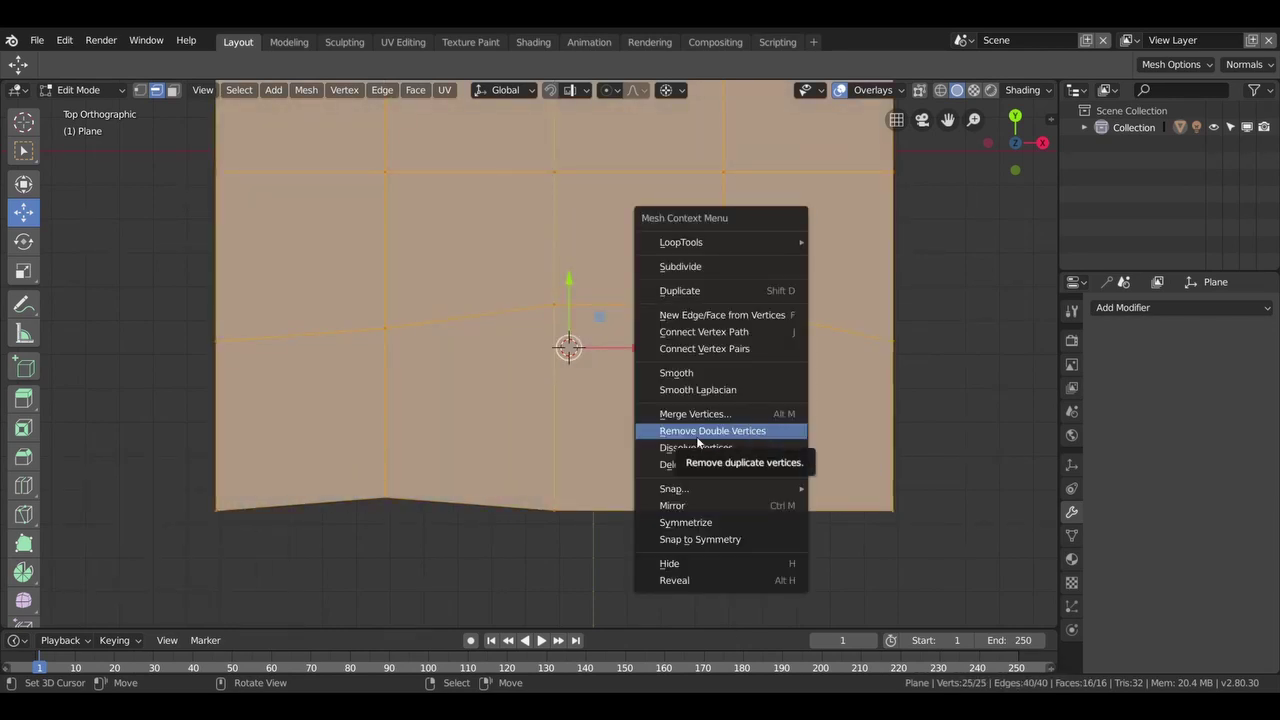
key("shift+space")
left_click(214, 558)
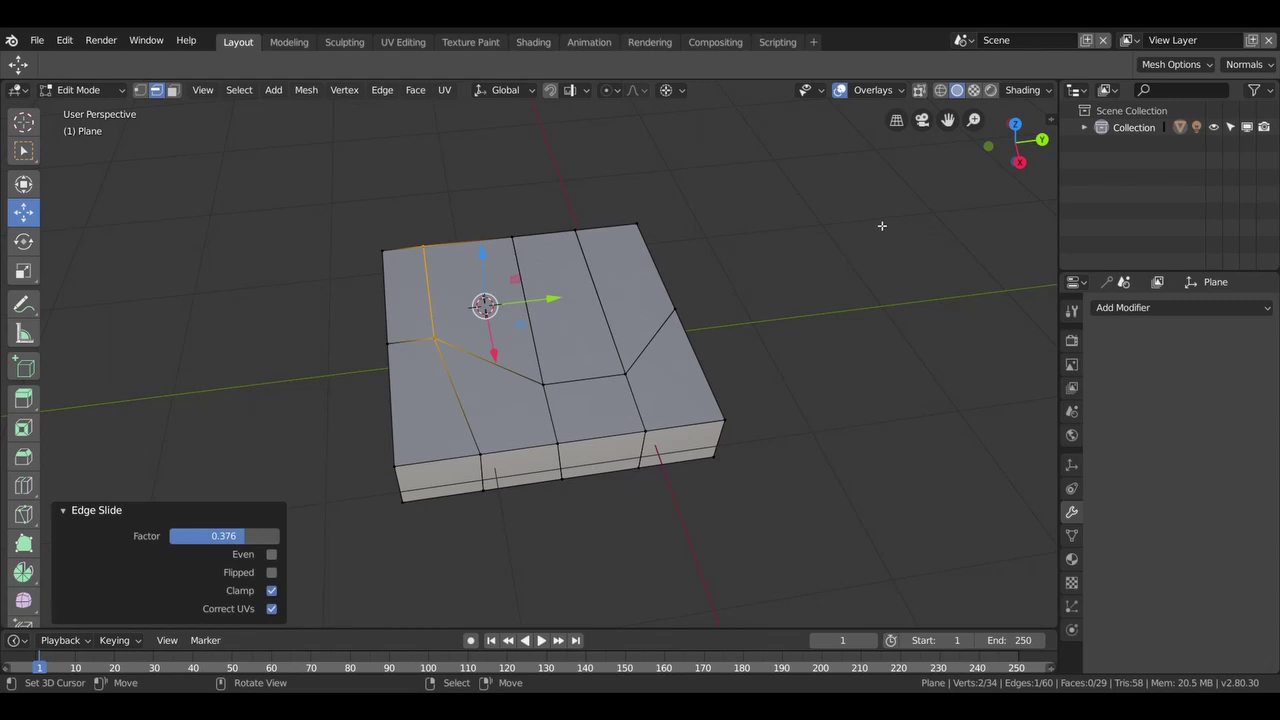
Select the edge loop through the block's angled corner and start edge-sliding it.
middle_click_drag(604, 318, 711, 318)
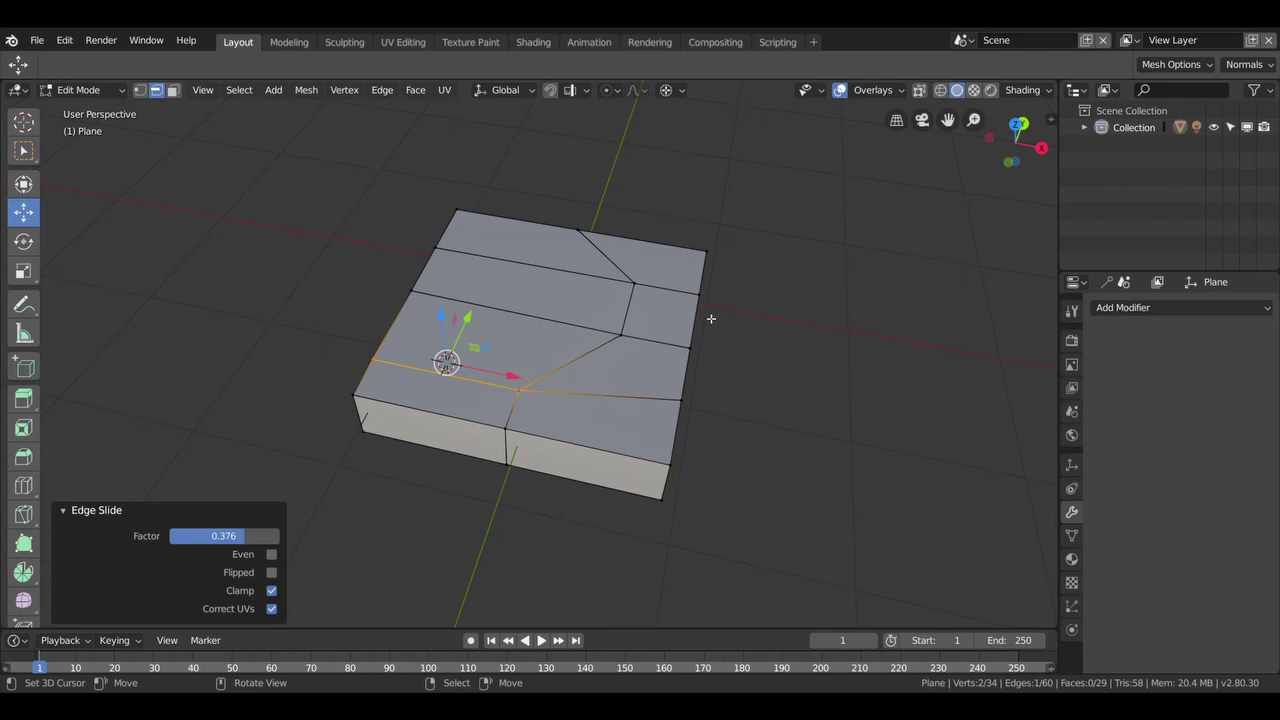
middle_click_drag(648, 352, 563, 338)
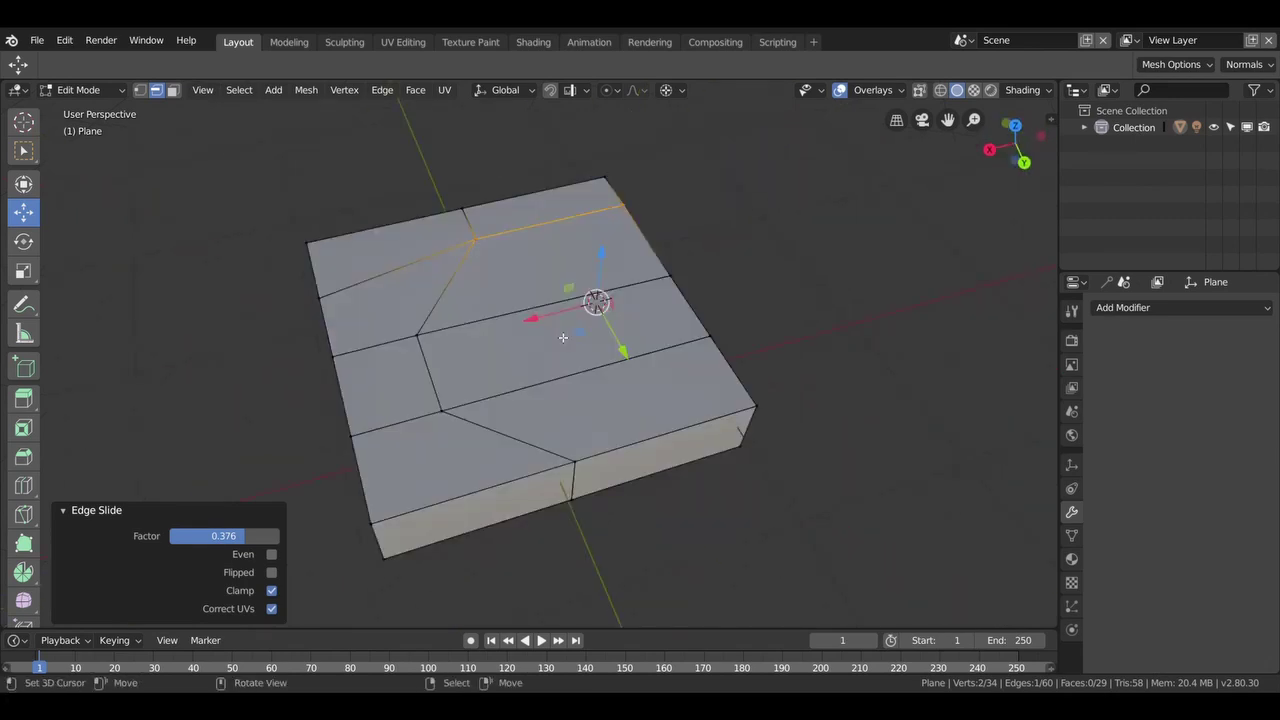
left_click(449, 416, "alt")
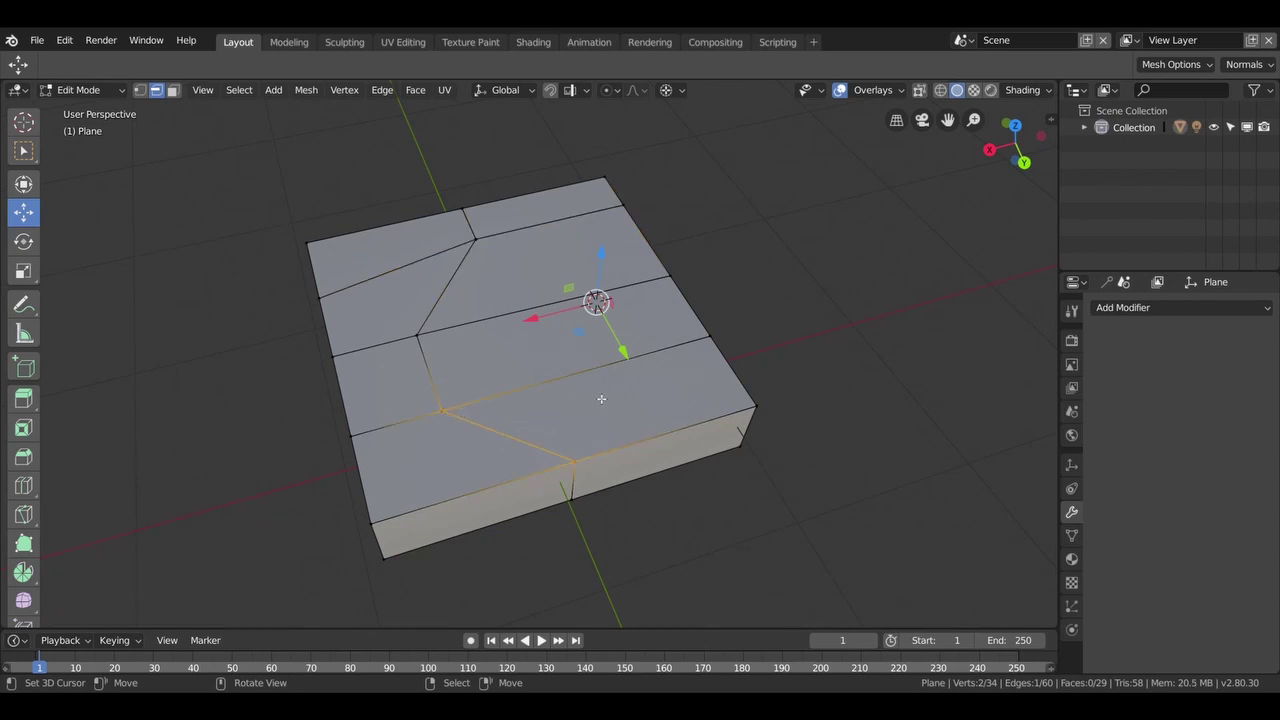
key("g")
key("g")
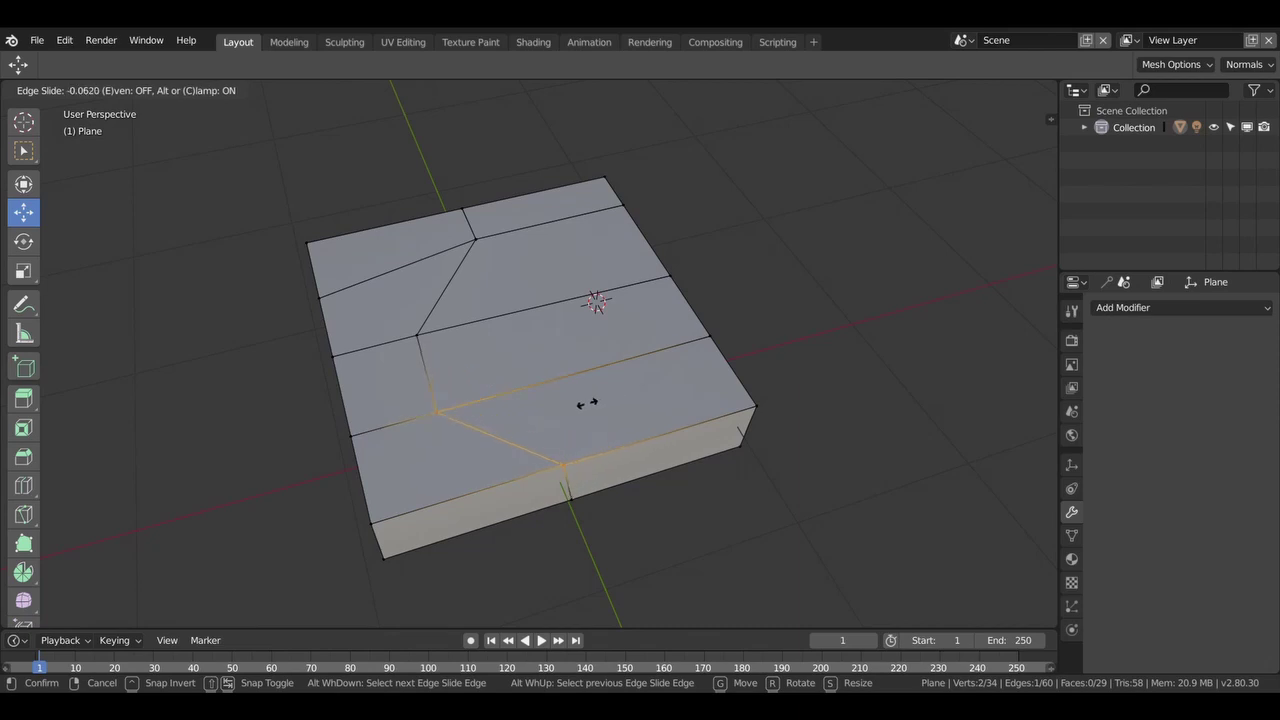
Edge-slide the corner loop and a second neighbouring loop into new positions.
left_click(586, 406)
middle_click_drag(586, 406, 558, 427)
key("g")
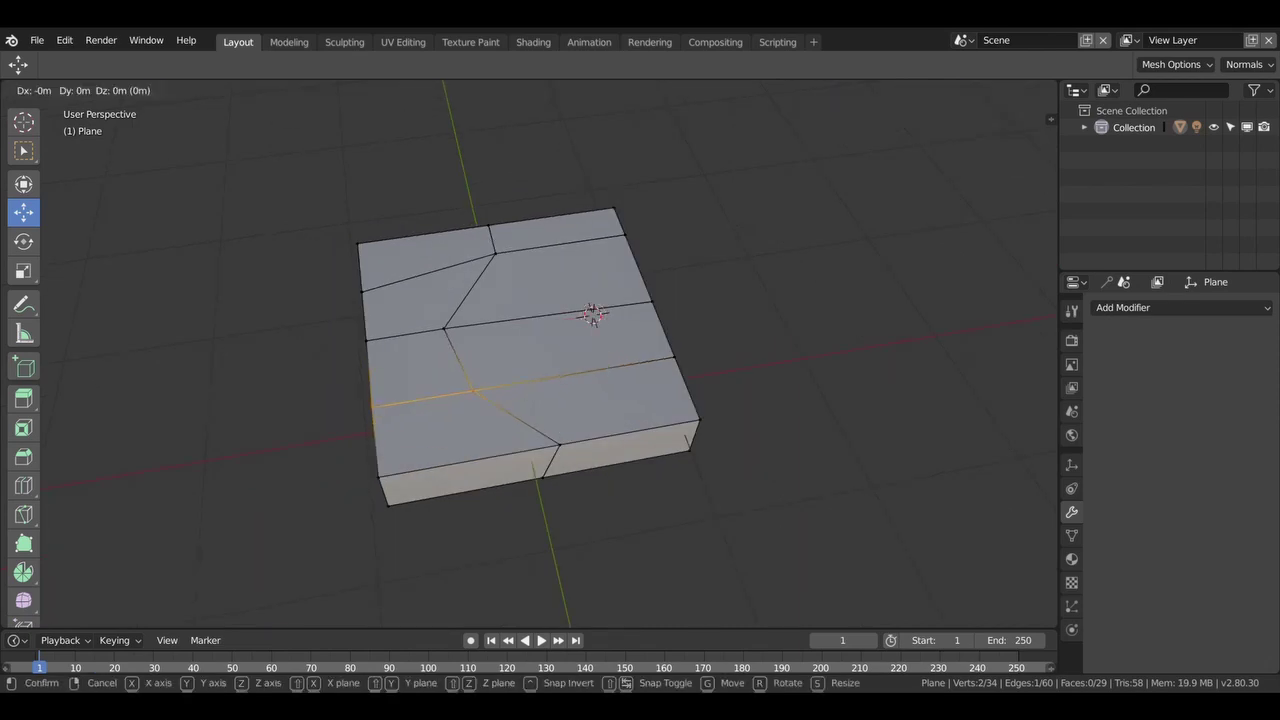
key("g")
left_click(545, 378)
left_click(462, 326, "alt")
key("g")
key("g")
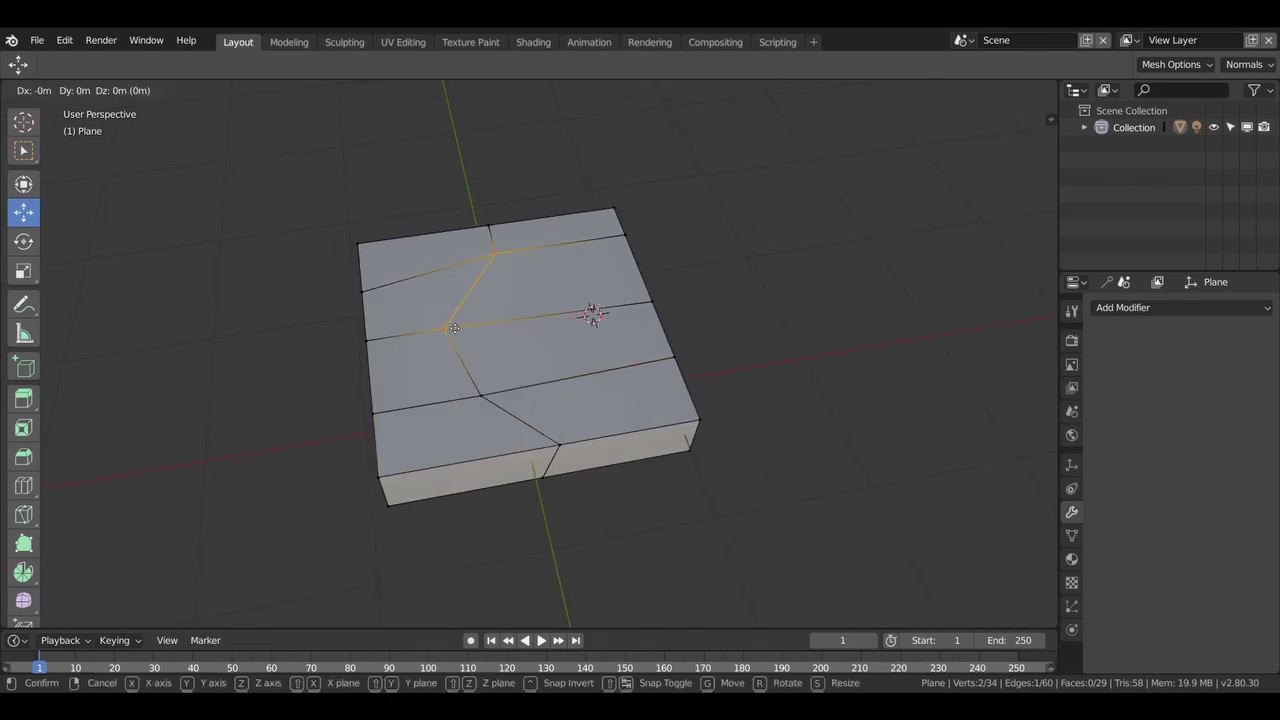
left_click(490, 322)
Slide the upper loop and the diagonal loop toward the front edge, then select the front top loop.
left_click(528, 251, "alt")
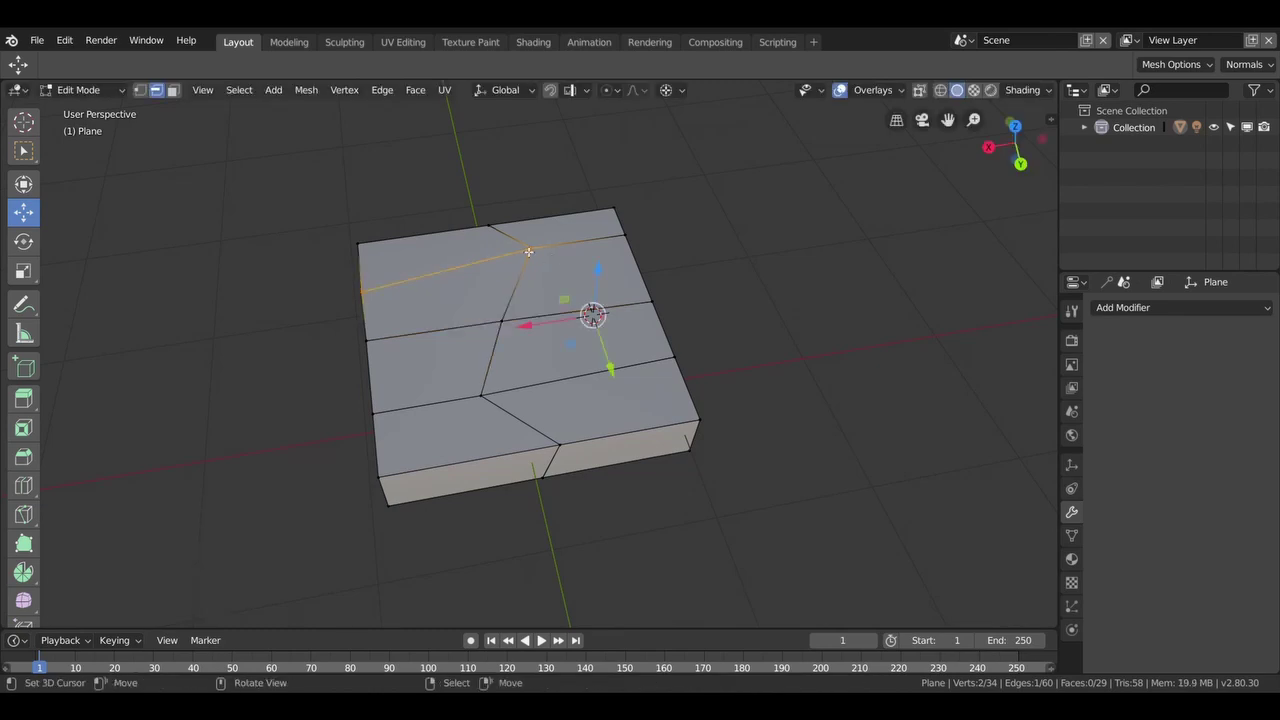
key("g")
key("g")
left_click(515, 249)
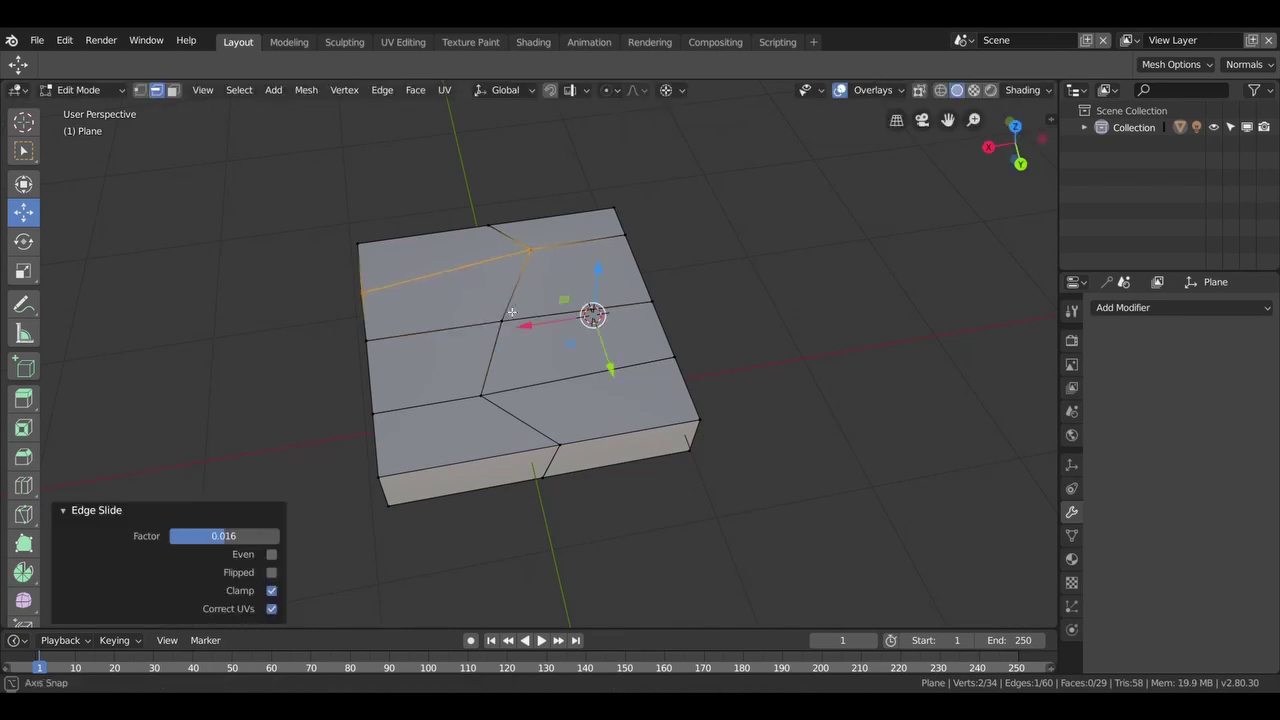
mouse_move(515, 249)
middle_mouse_down()
mouse_move(681, 164)
mouse_move(582, 322)
middle_mouse_up()
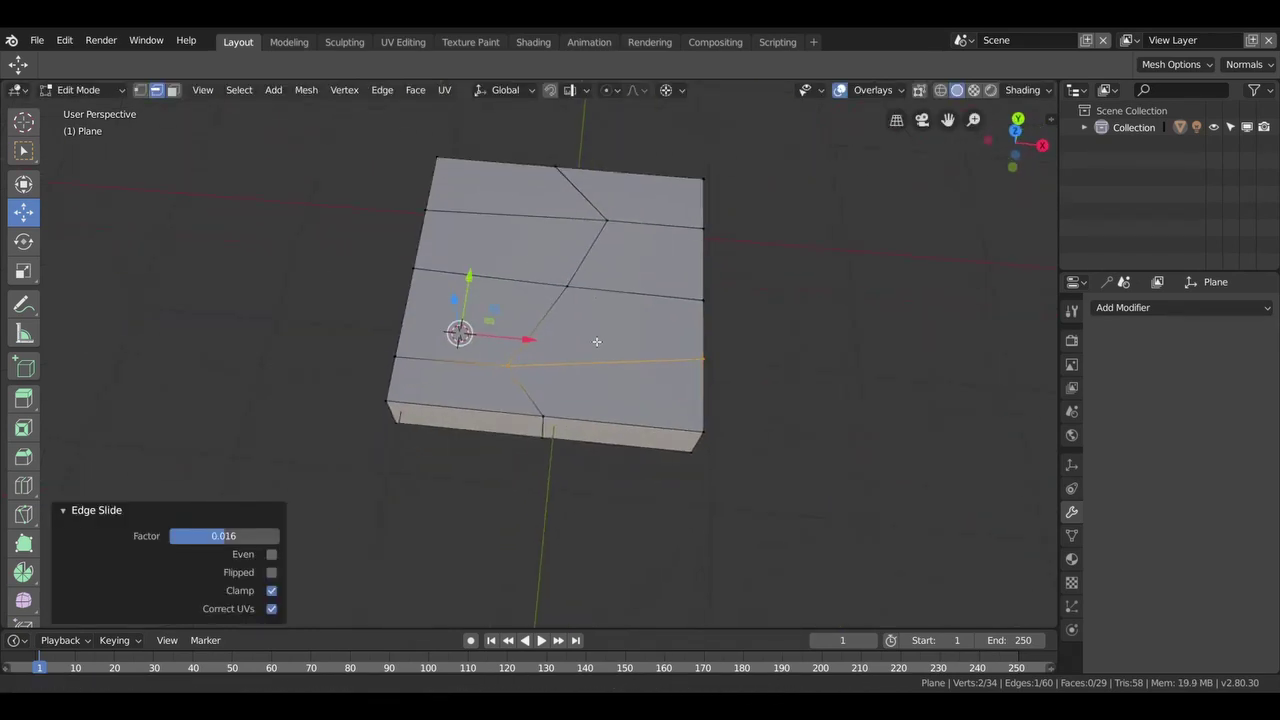
scroll(582, 322, "up", 2)
left_click(514, 264, "alt")
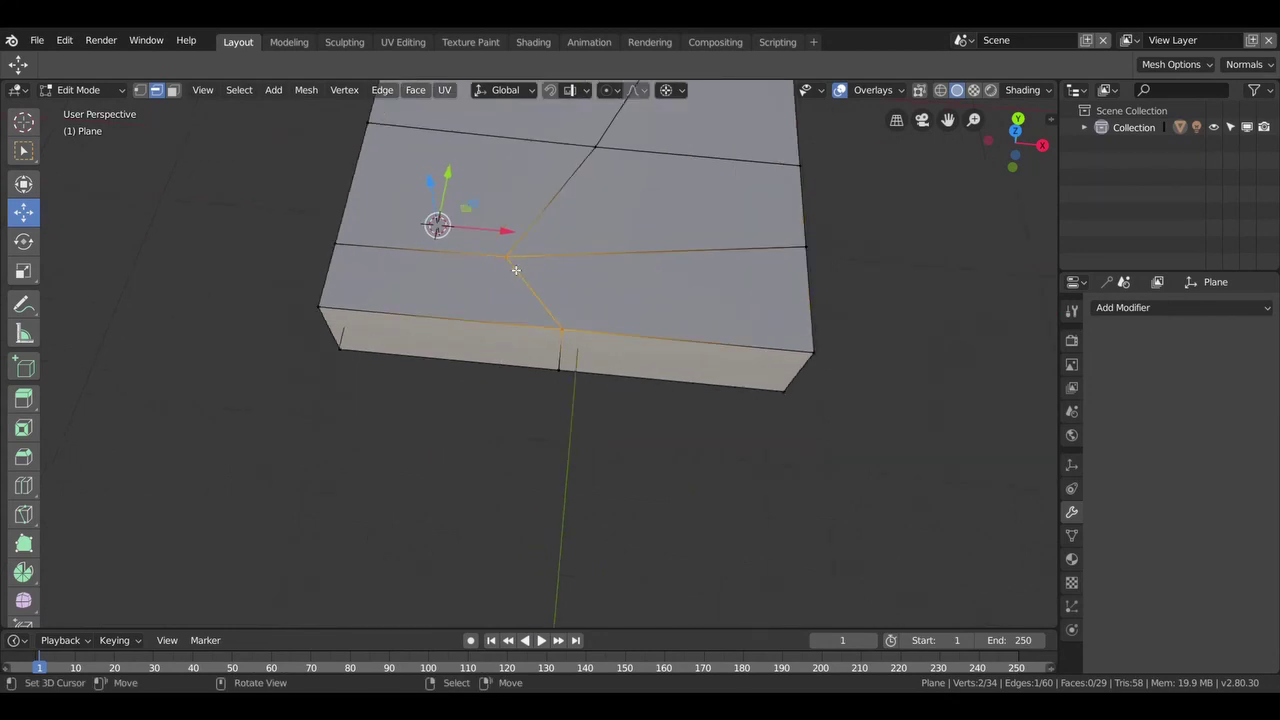
key("g")
key("g")
left_click(588, 334)
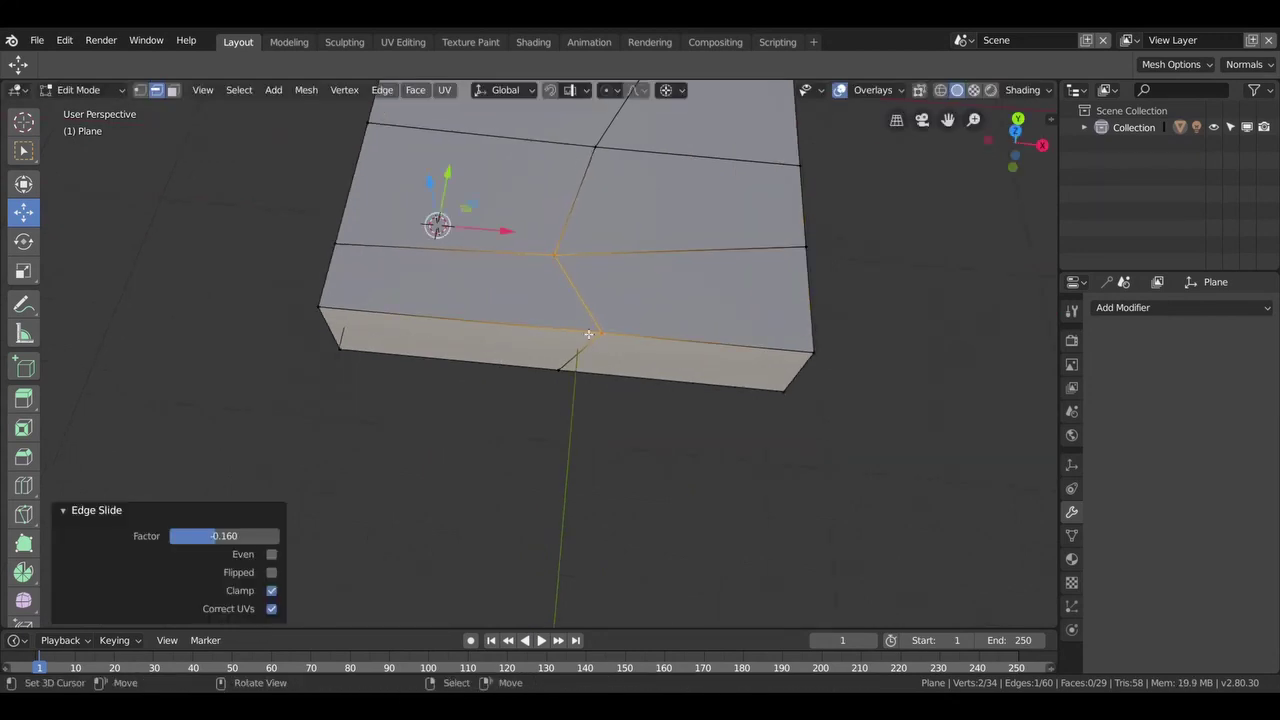
left_click(599, 345, "alt")
left_click(607, 335, "alt")
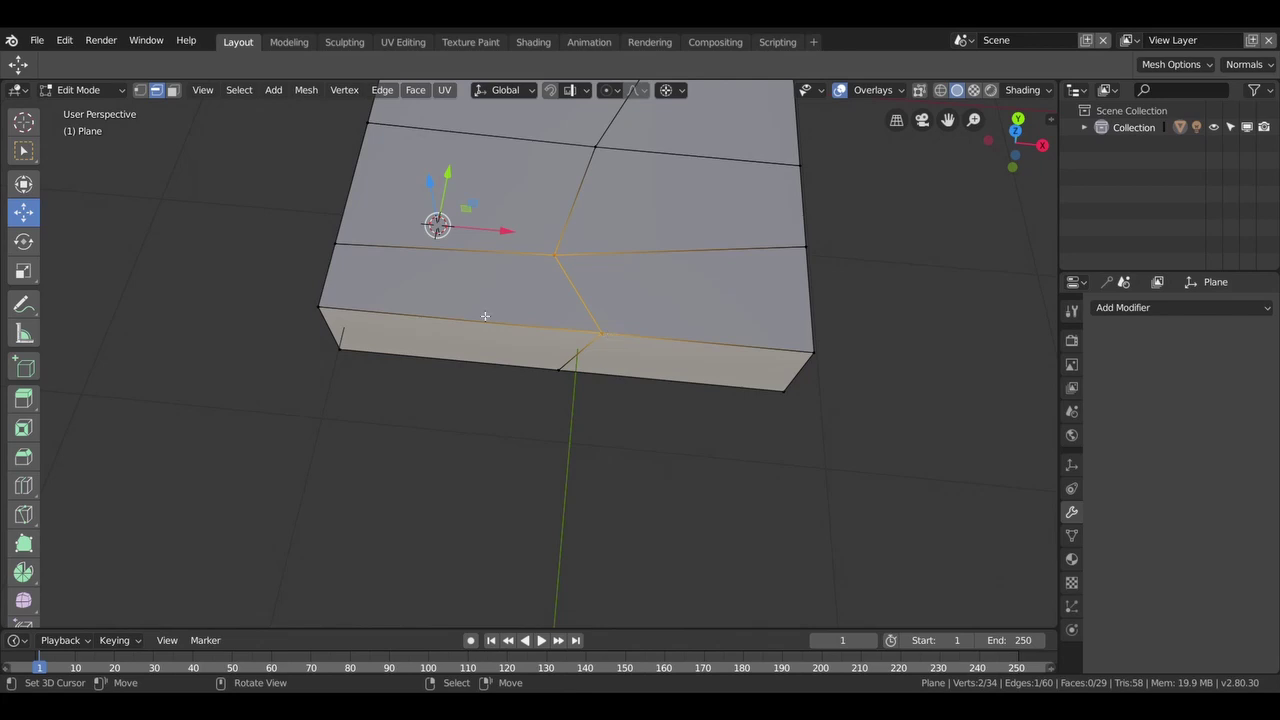
In vertex mode, slide three vertices (including the front-edge and middle ones) along their edges.
left_click(139, 90)
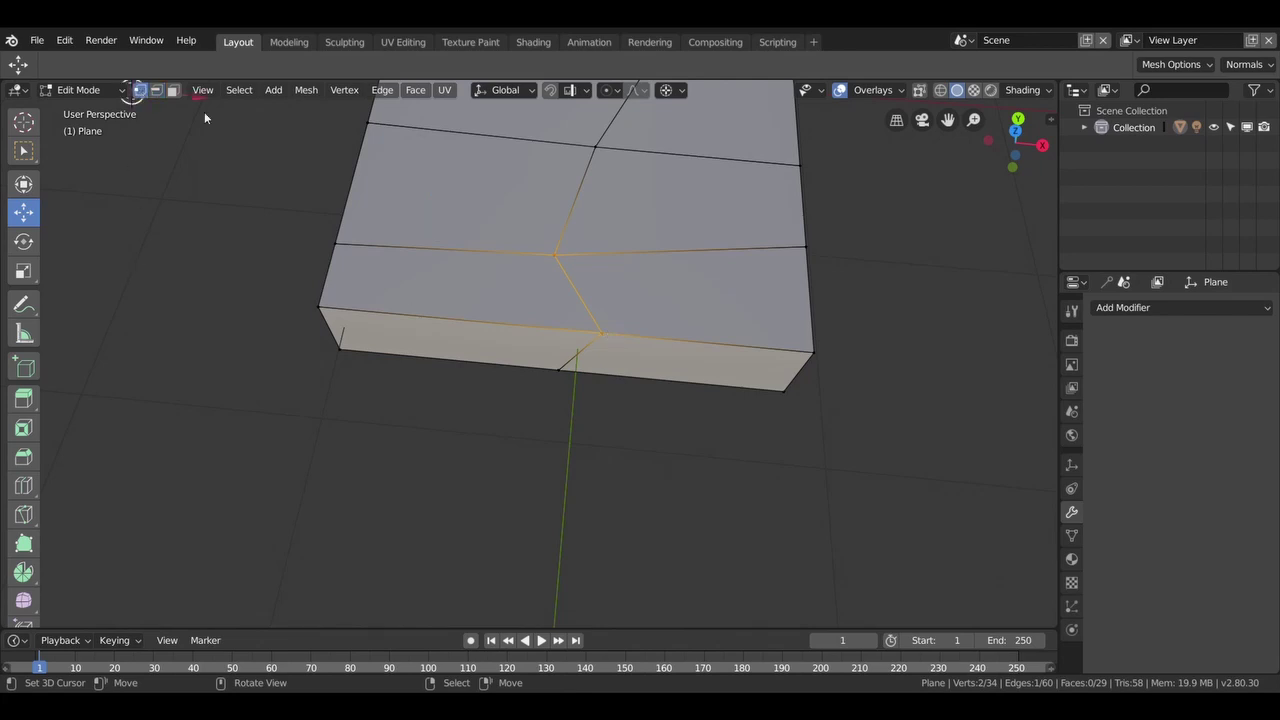
key("shift+v")
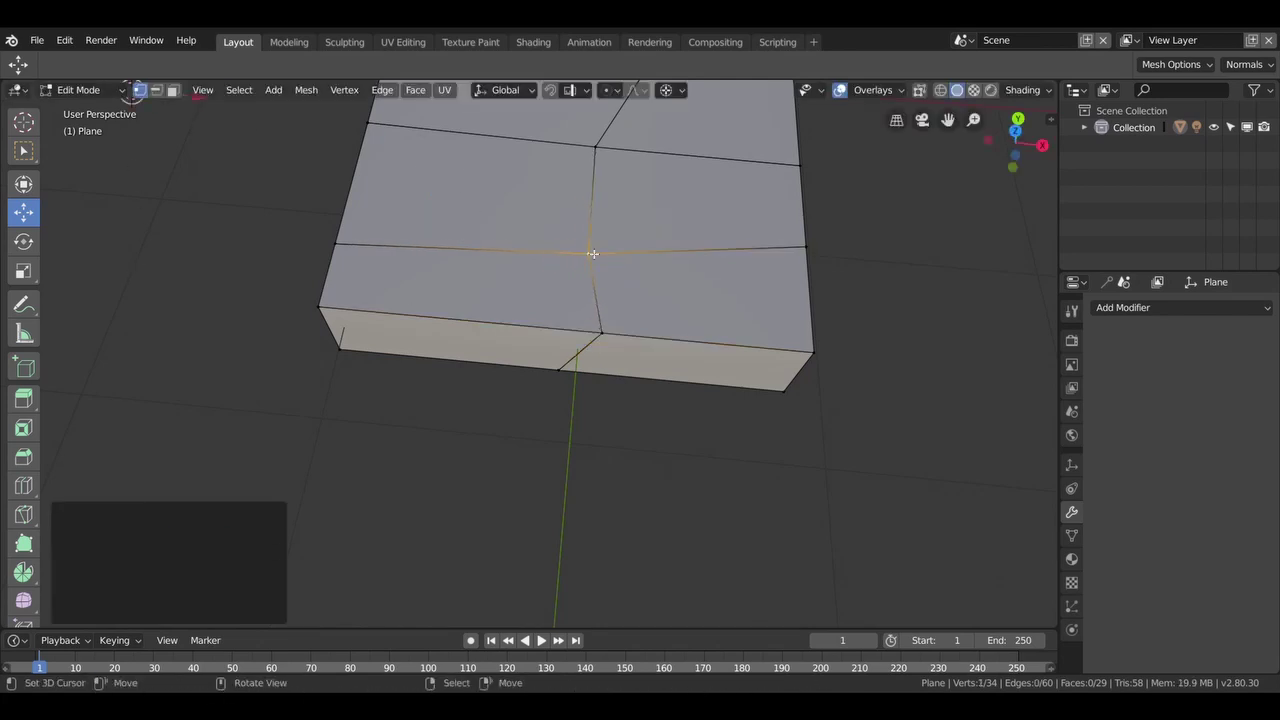
left_click(592, 307)
left_click(598, 337)
key("shift+v")
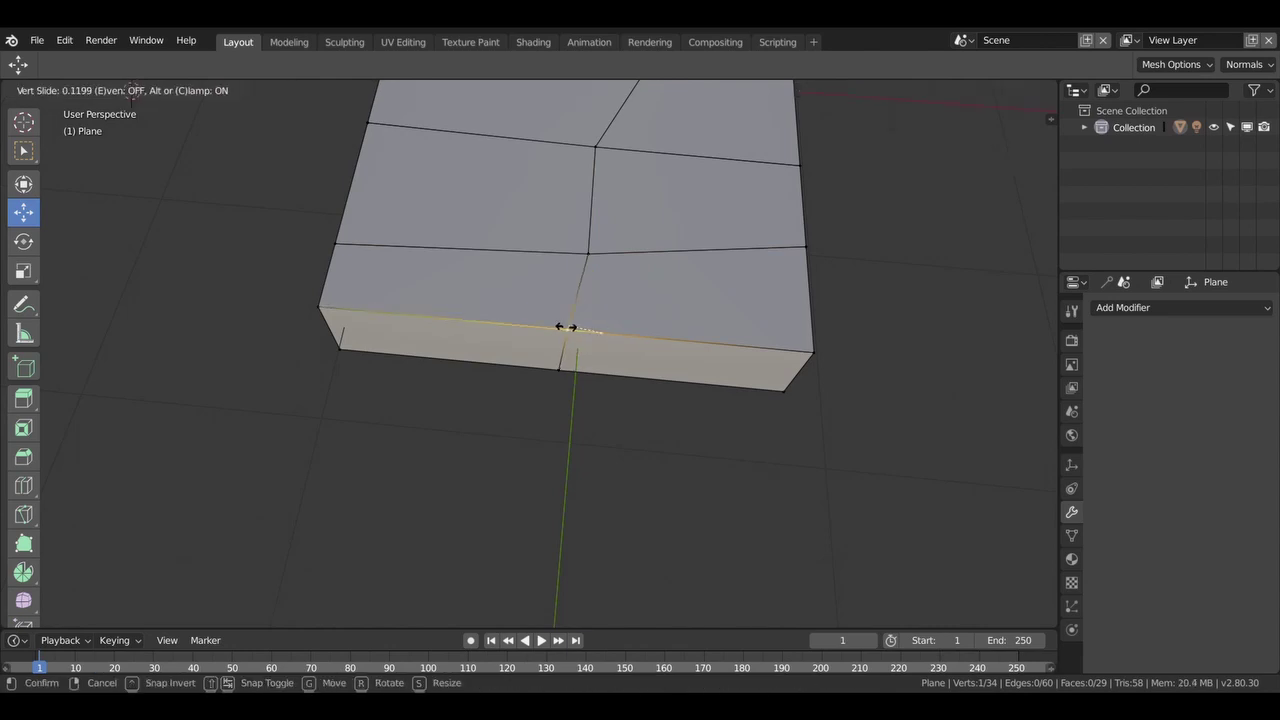
left_click(567, 331)
left_click(590, 255)
key("shift+v")
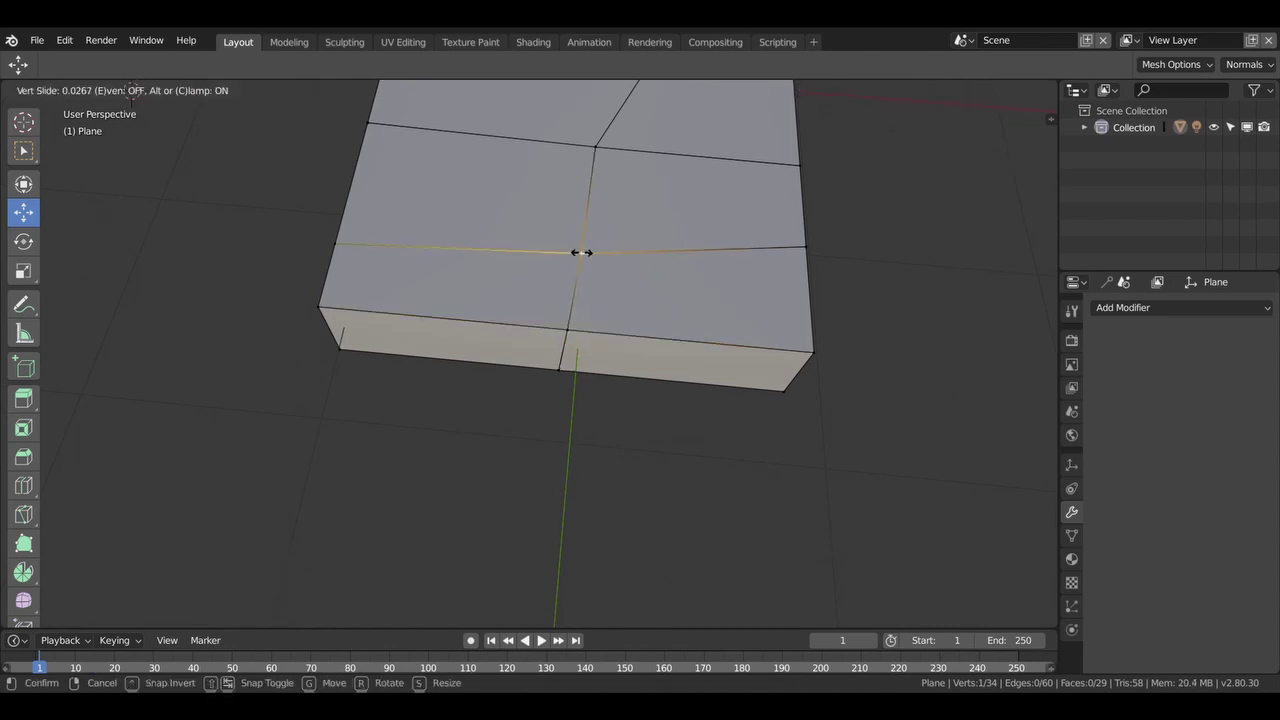
left_click(580, 256)
mouse_move(578, 258)
middle_mouse_down()
mouse_move(617, 289)
mouse_move(571, 295)
mouse_move(494, 262)
middle_mouse_up()
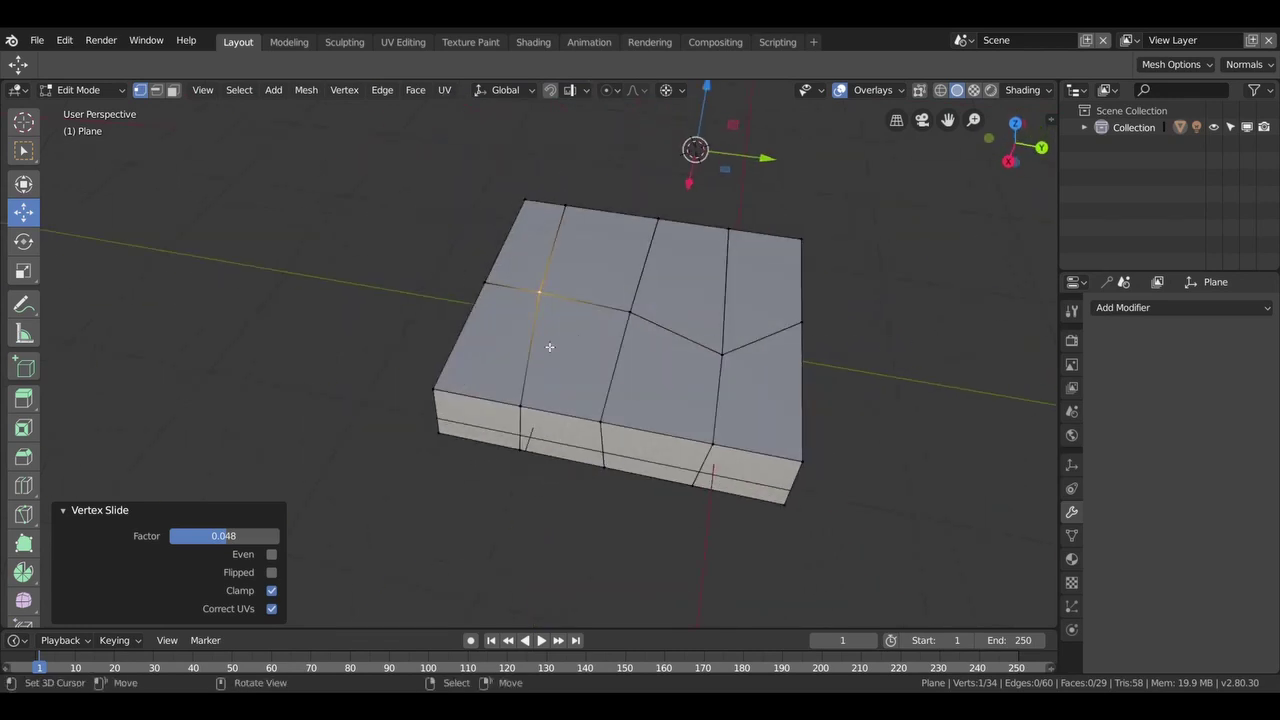
mouse_move(549, 347)
middle_mouse_down()
mouse_move(714, 300)
mouse_move(662, 214)
middle_mouse_up()
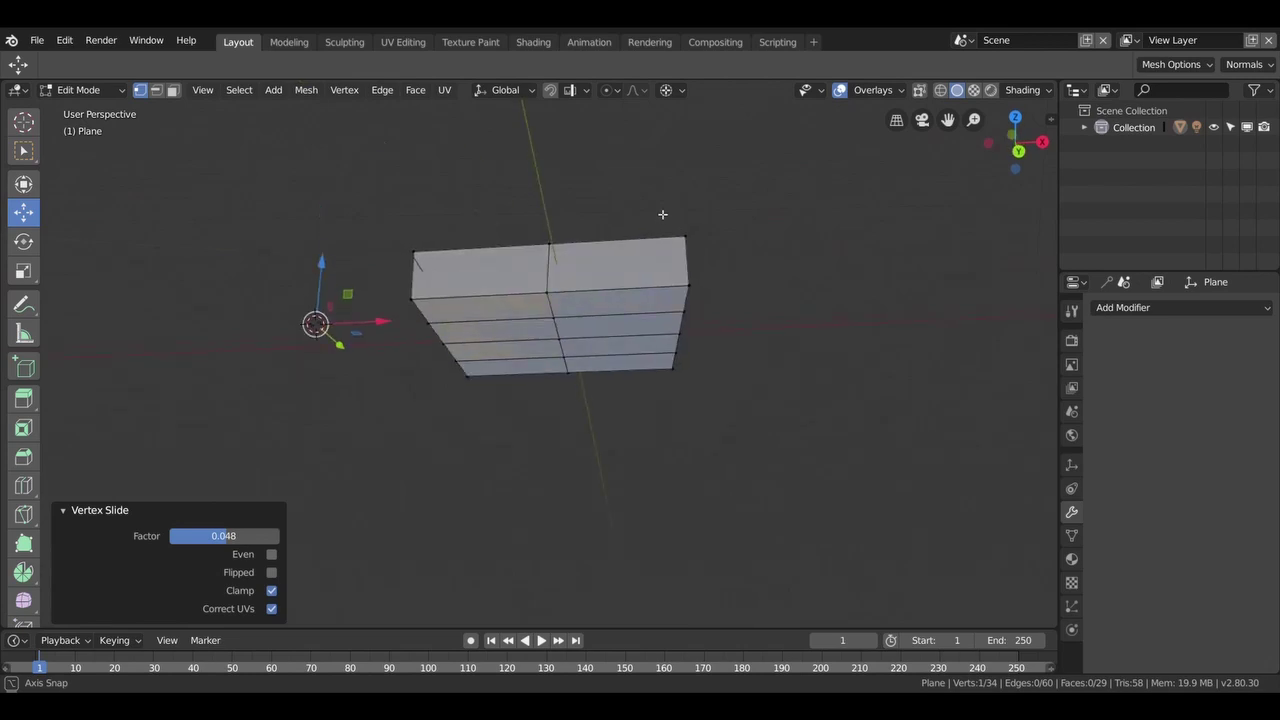
mouse_move(590, 332)
middle_mouse_down()
mouse_move(562, 470)
mouse_move(520, 479)
mouse_move(529, 443)
middle_mouse_up()
Snap the 3D cursor to a selected vertex on the block.
left_click(570, 320)
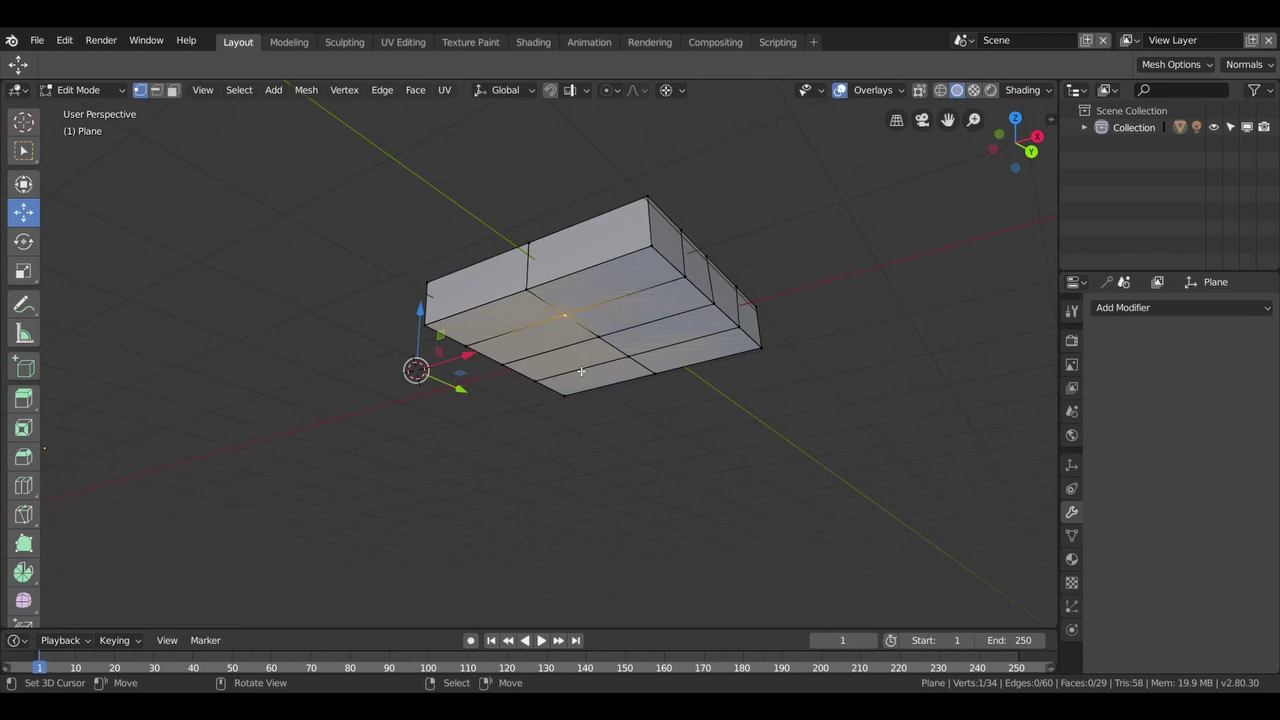
key("shift+s")
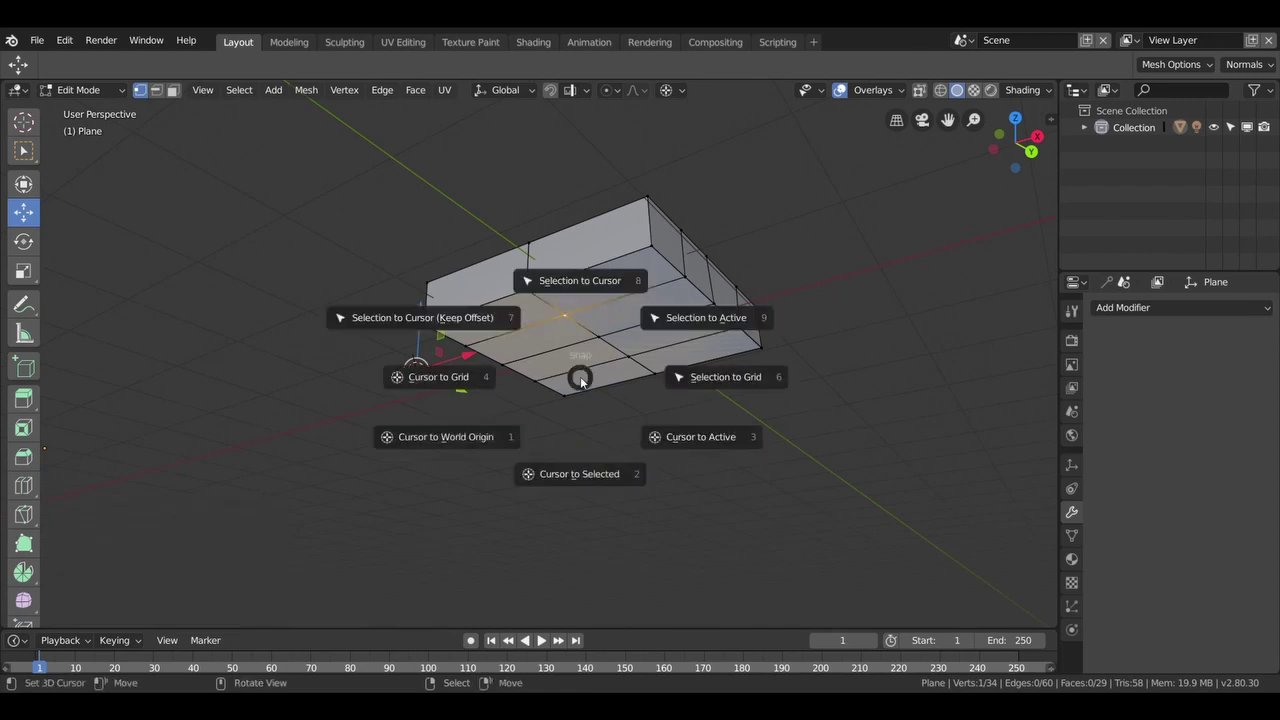
left_click(576, 478)
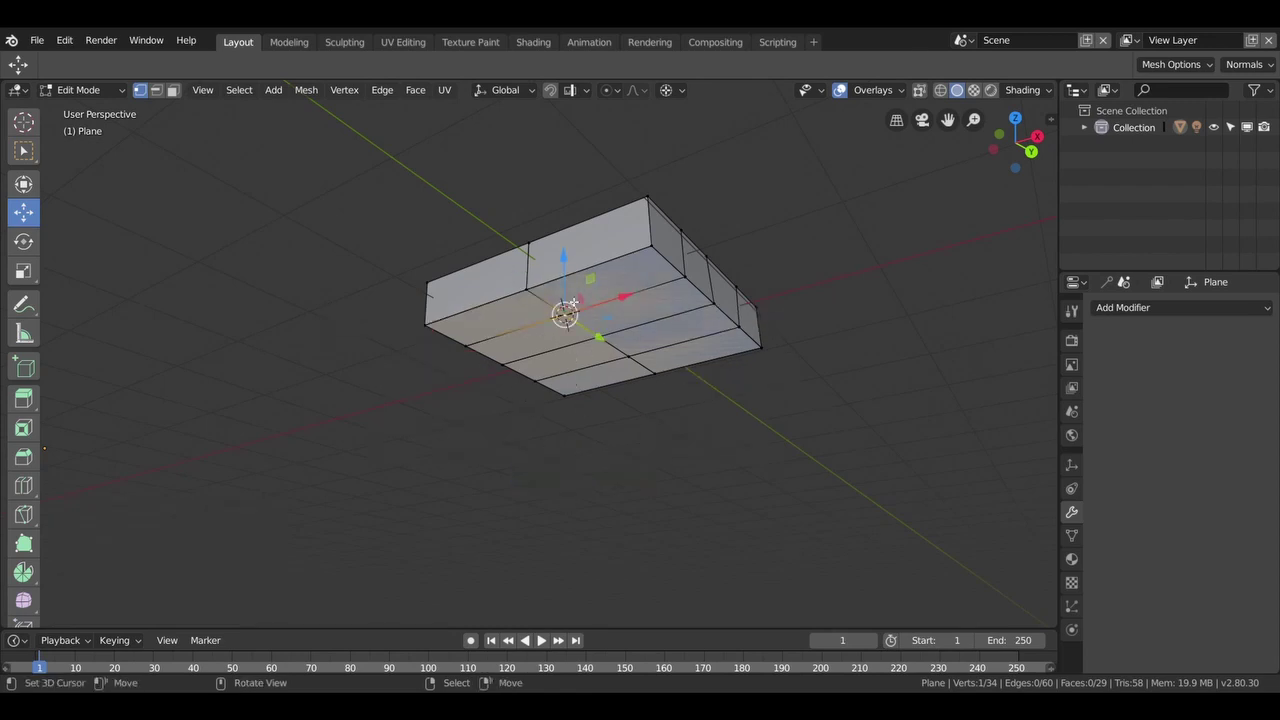
Select the edge loop running down the centre of the box.
mouse_move(560, 322)
middle_mouse_down()
mouse_move(603, 426)
mouse_move(621, 330)
middle_mouse_up()
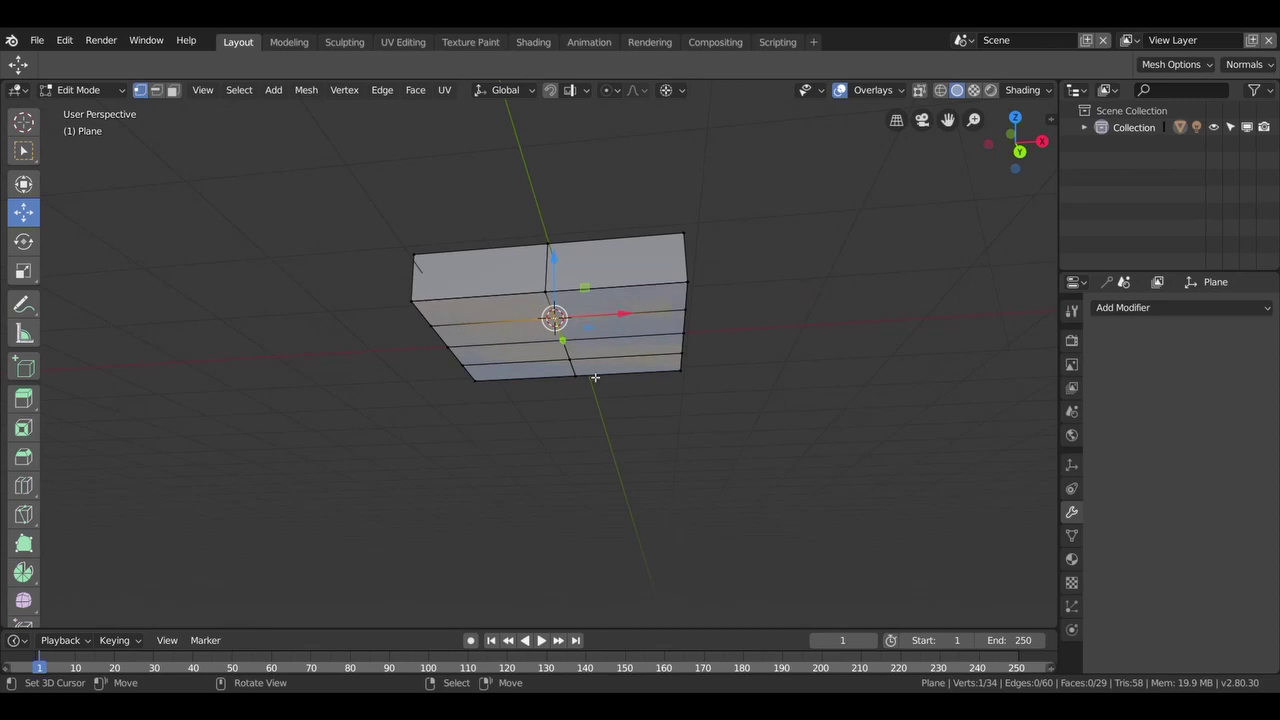
mouse_move(555, 322)
middle_mouse_down()
mouse_move(827, 234)
mouse_move(564, 374)
middle_mouse_up()
scroll(564, 374, "up", 3)
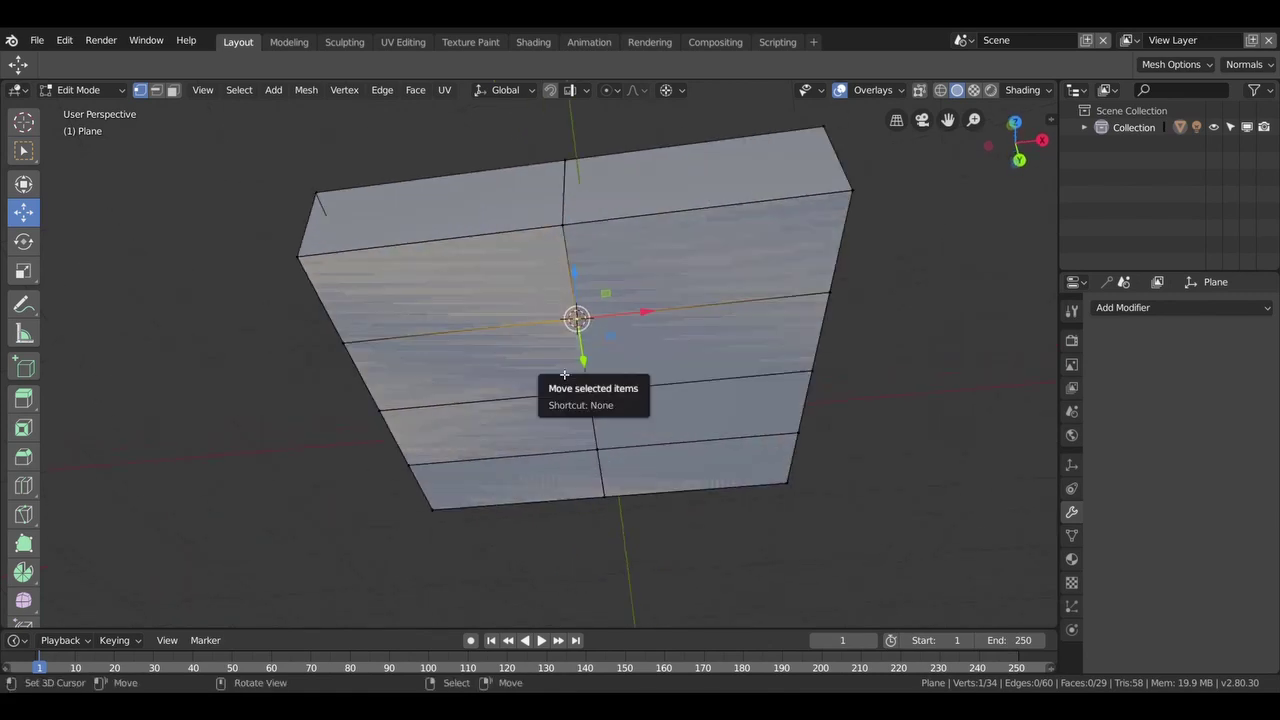
scroll(564, 374, "up", 2)
scroll(603, 306, "down", 4)
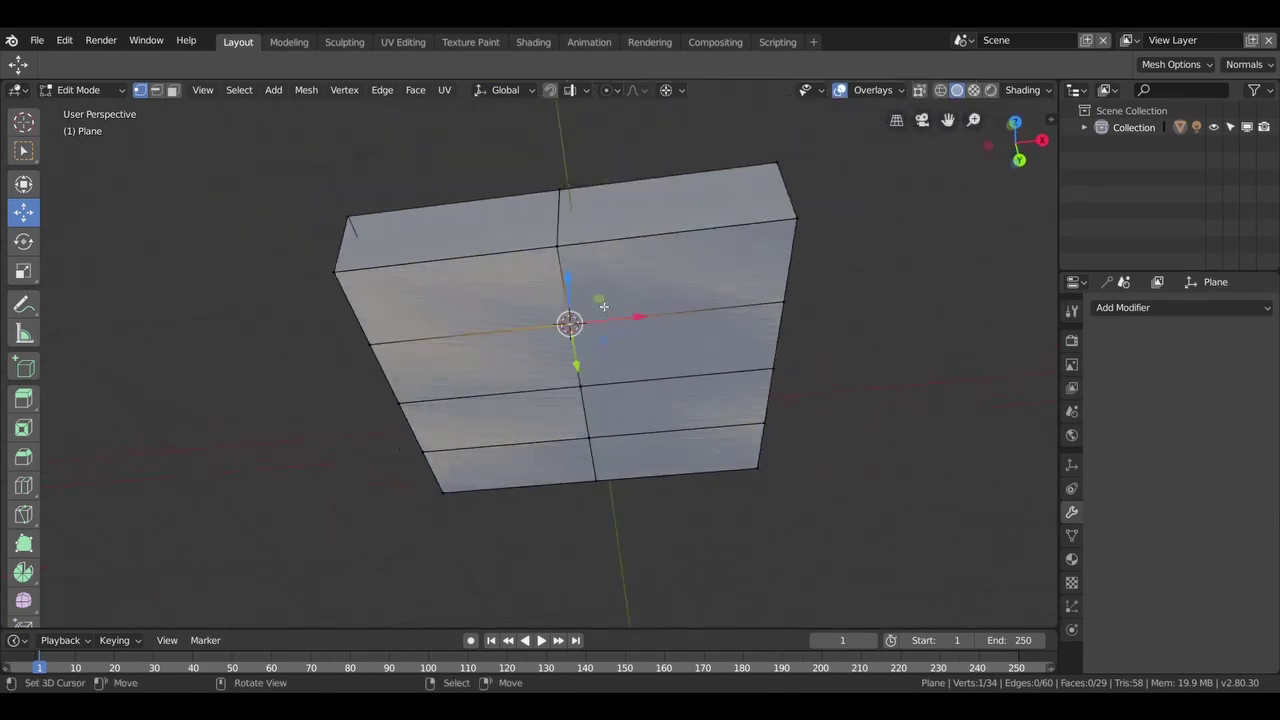
middle_click_drag(603, 306, 554, 281)
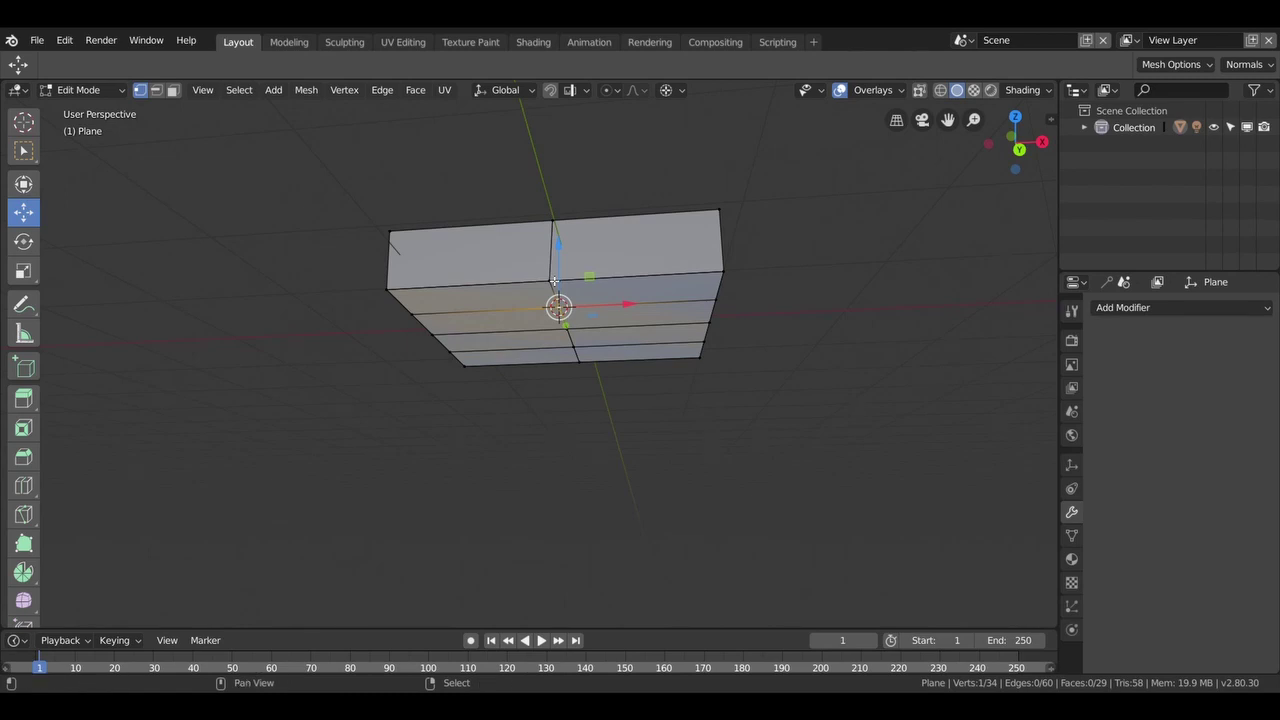
left_click(554, 281, "alt")
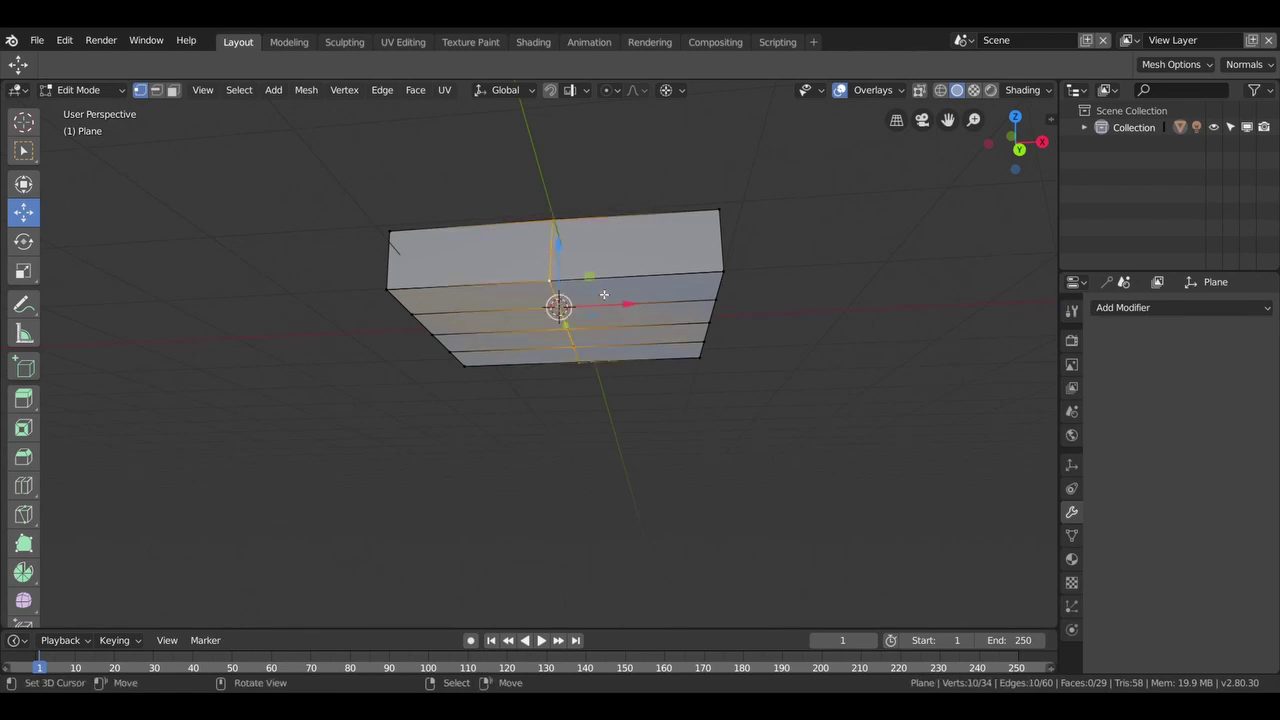
middle_click_drag(604, 294, 607, 439)
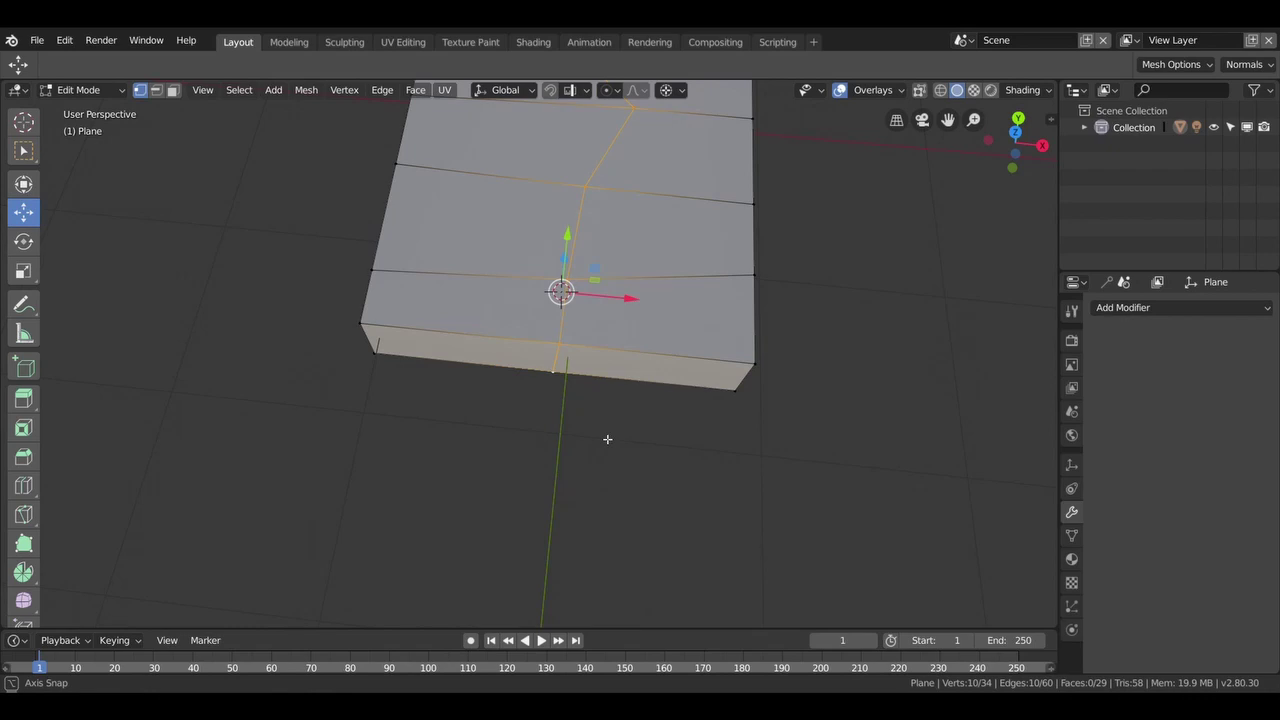
In top view, scale the centre loop to 0 along X so it forms a straight line.
key("KP_7")
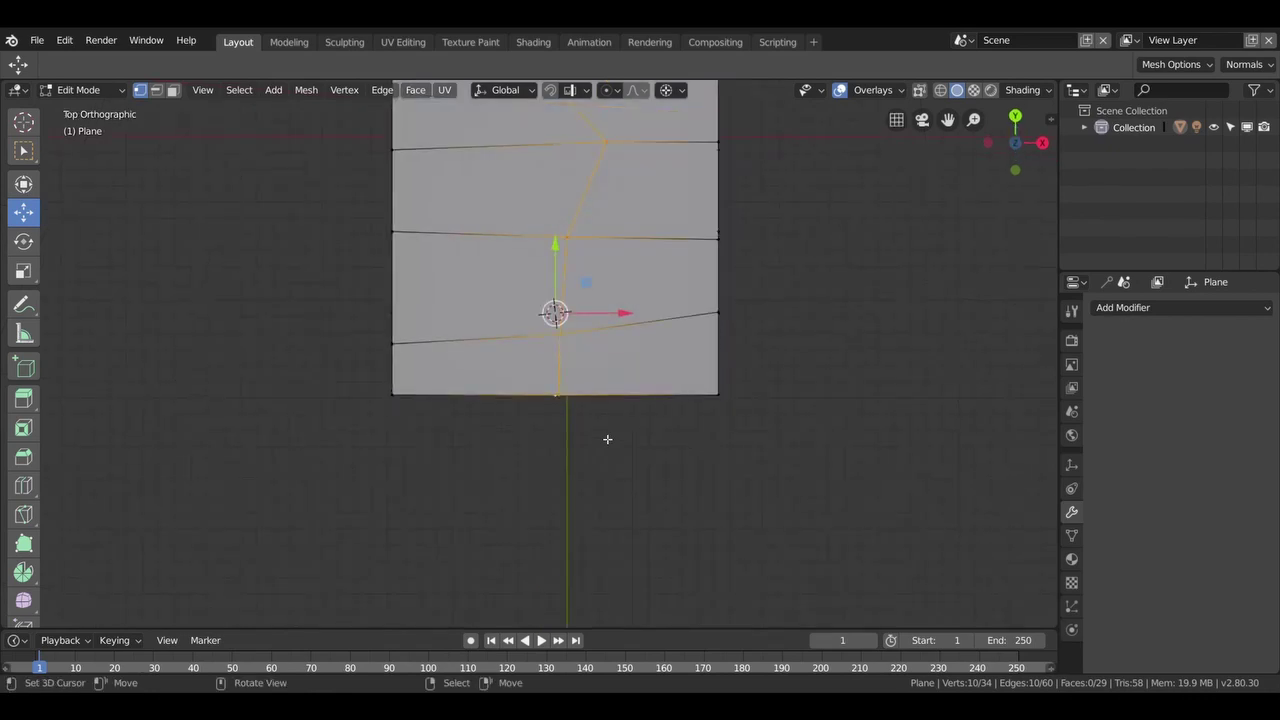
key("s")
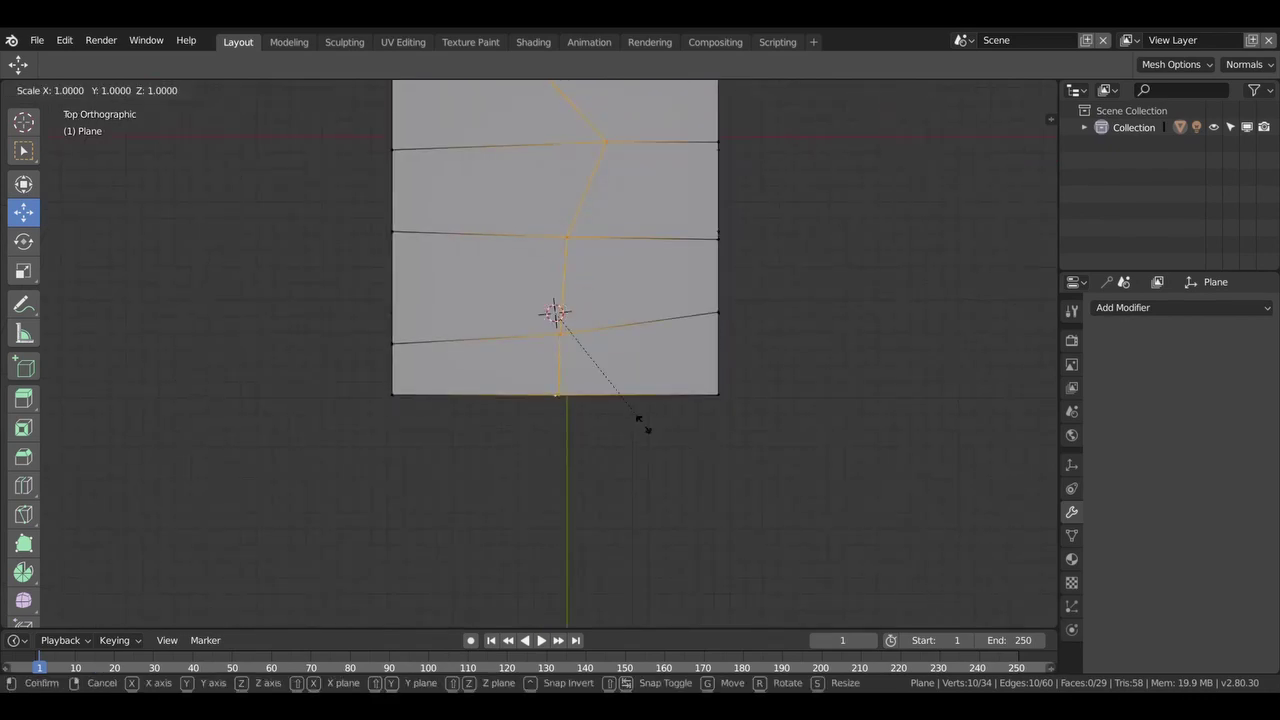
key("x")
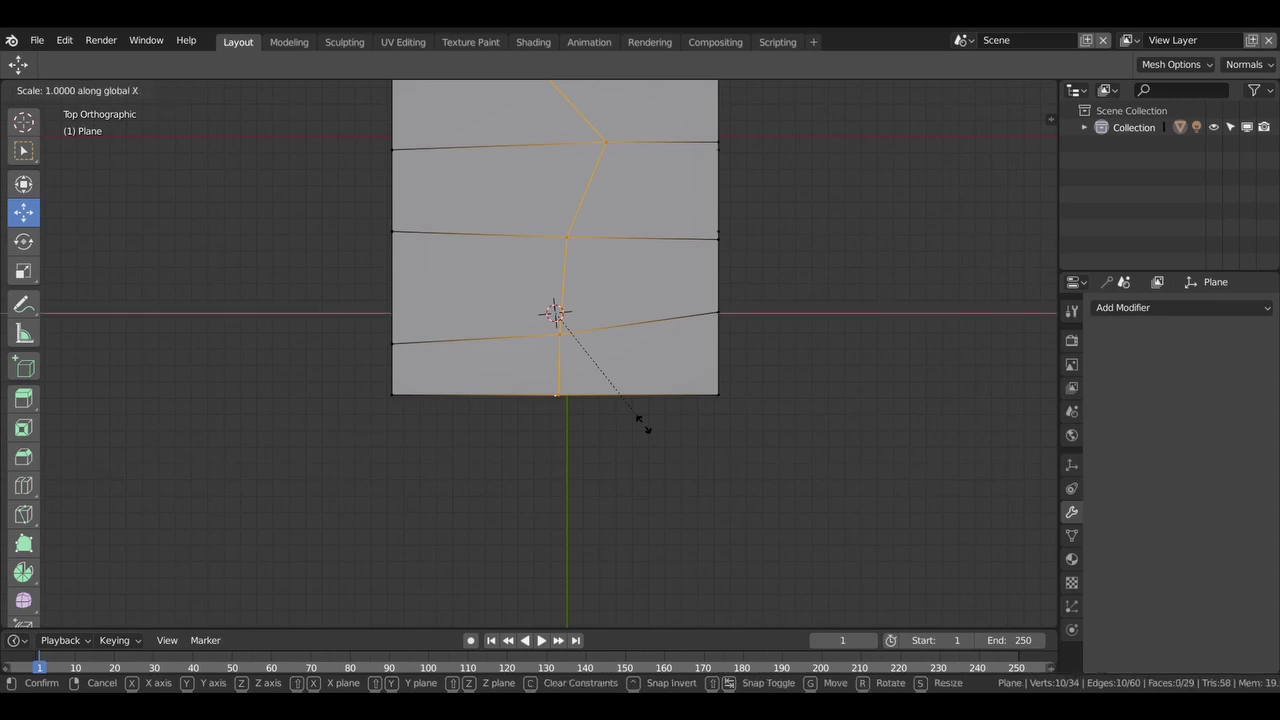
type("0")
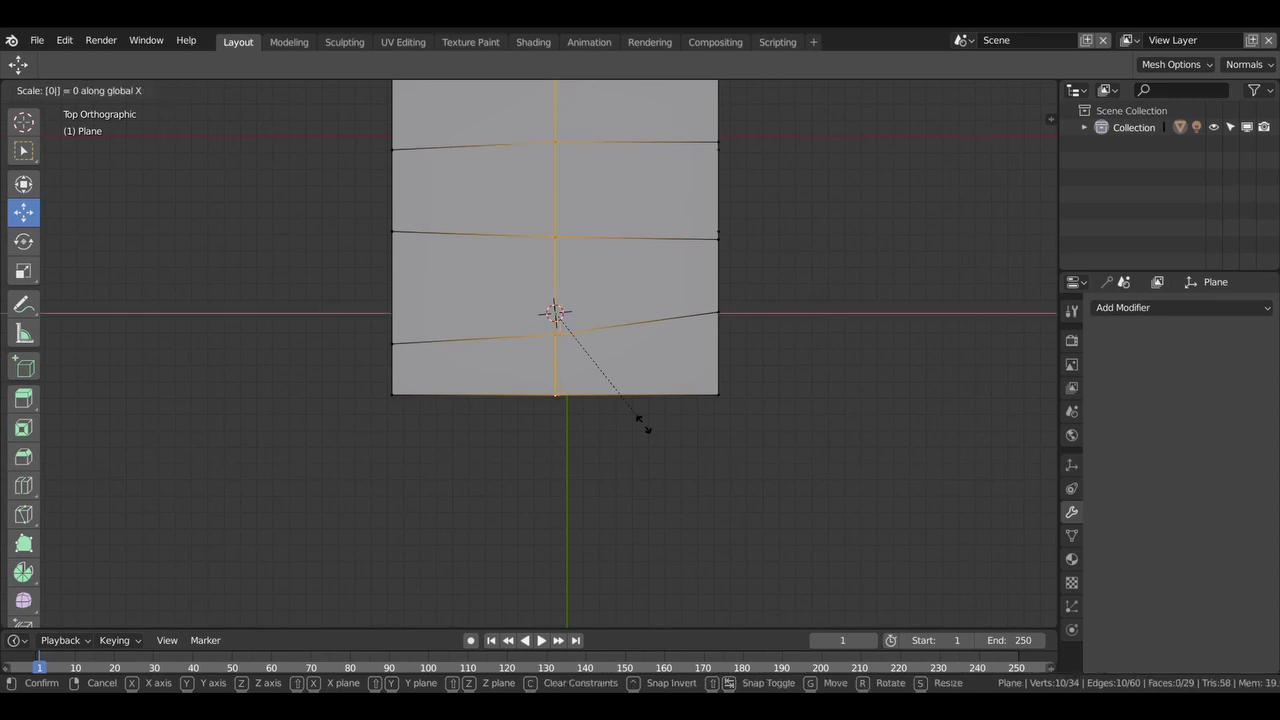
key("Escape")
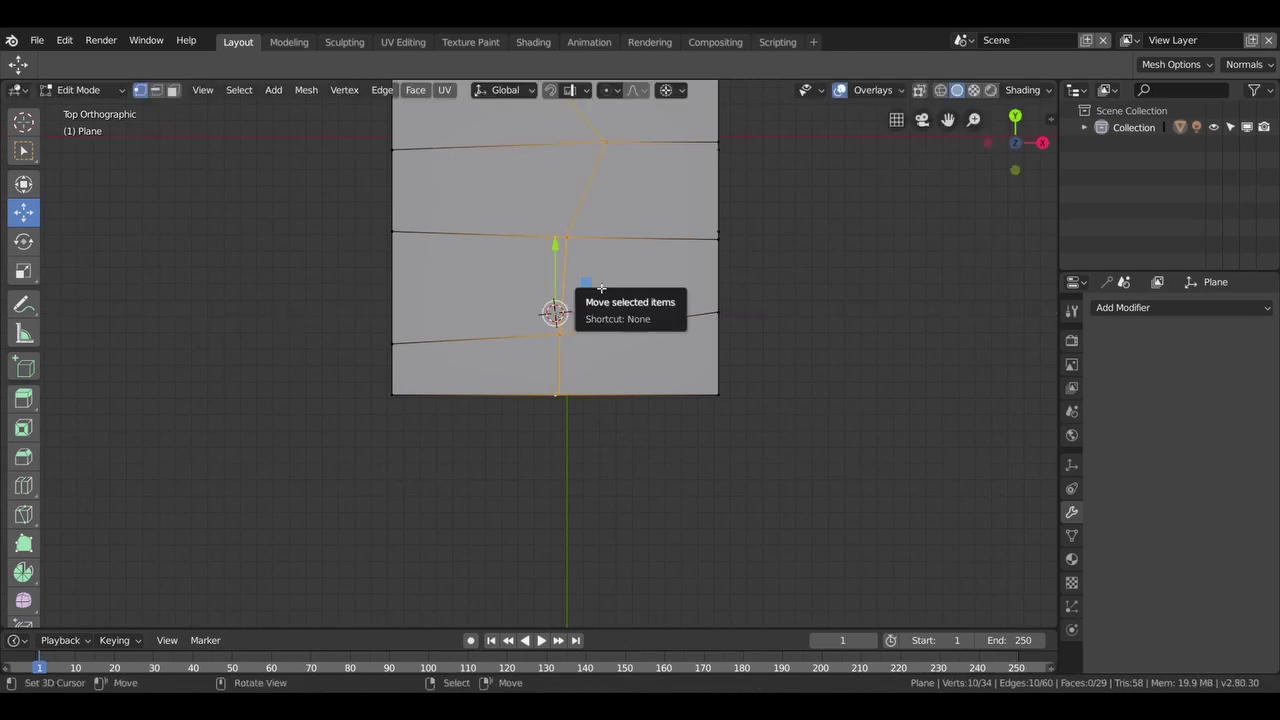
key("s")
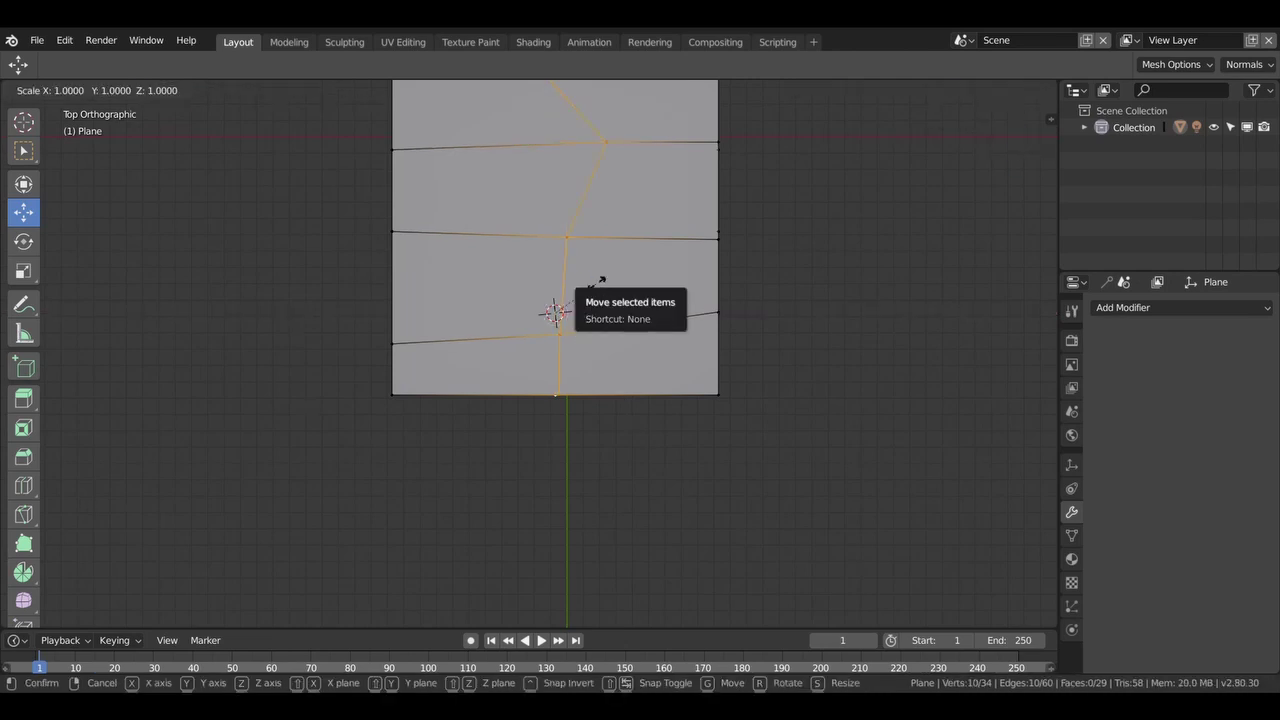
key("x")
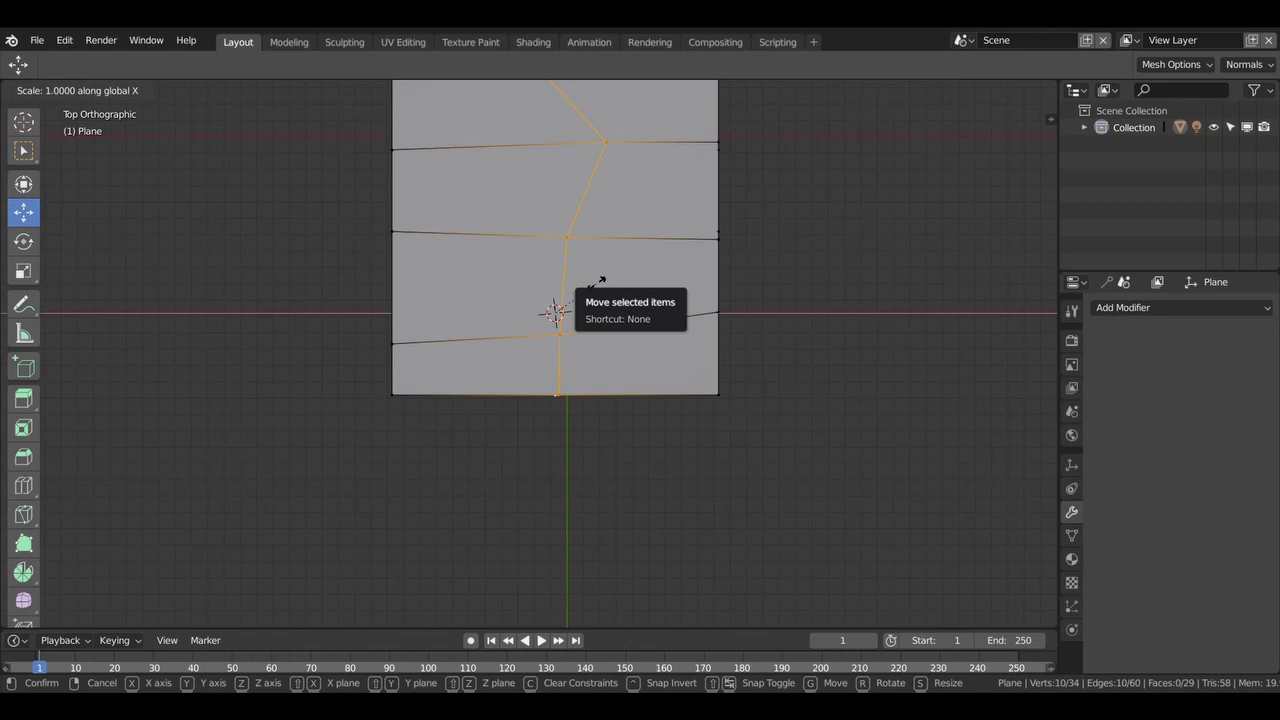
type("0")
key("Return")
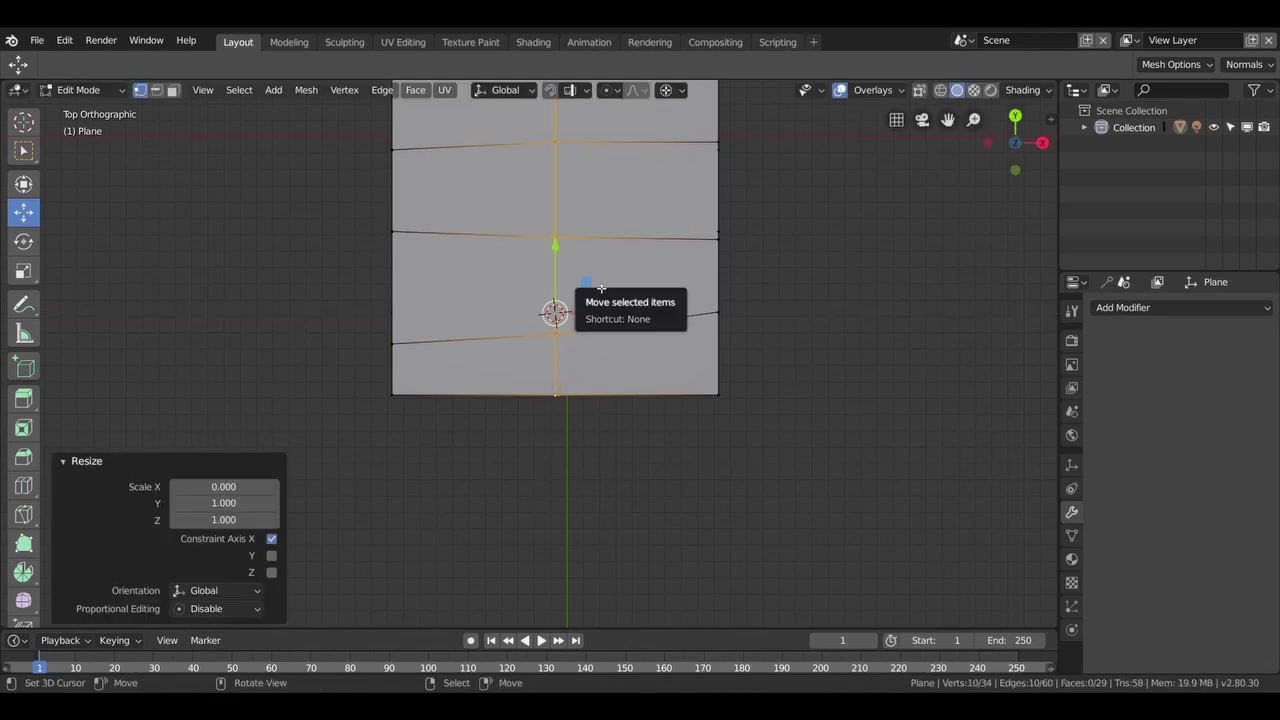
mouse_move(599, 281)
middle_mouse_down()
mouse_move(660, 272)
mouse_move(682, 215)
mouse_move(466, 214)
mouse_move(443, 226)
mouse_move(457, 220)
middle_mouse_up()
middle_click_drag(700, 314, 701, 342)
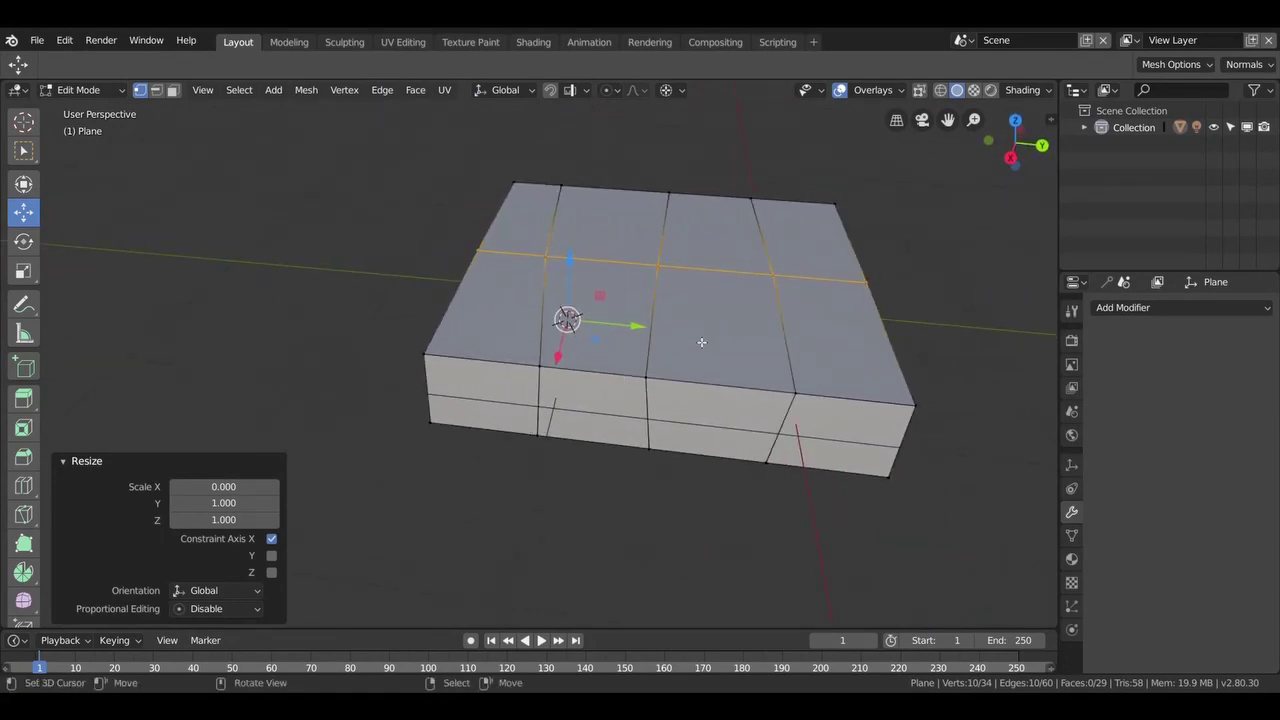
Snap the cursor to a corner vertex, then scale the top edge loop to 0 along Y.
left_click(662, 268)
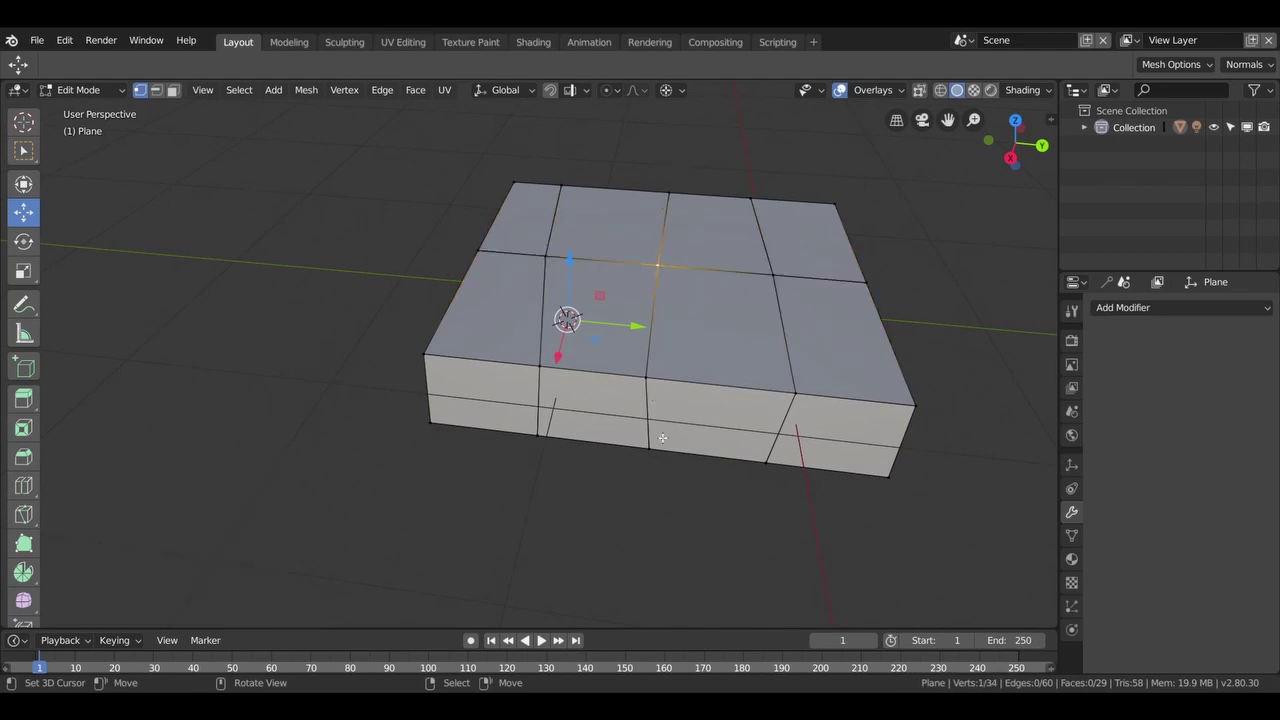
middle_click_drag(662, 437, 665, 290)
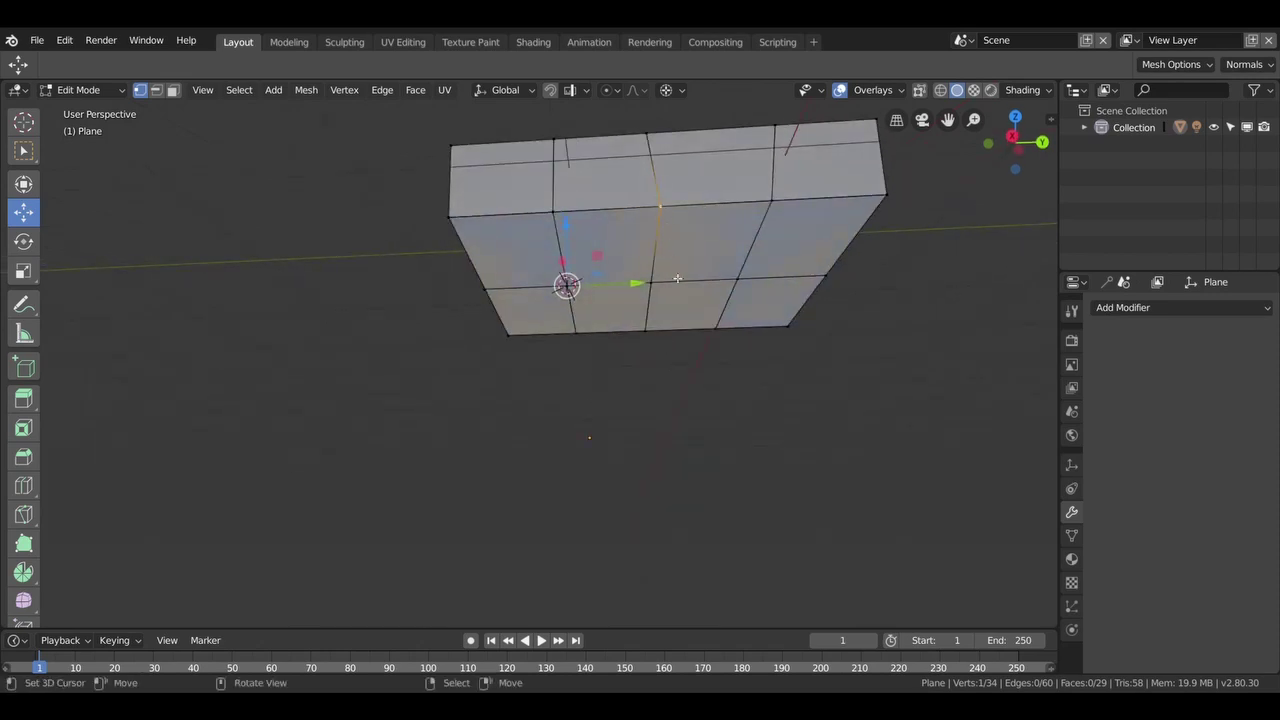
key("shift+s")
left_click(673, 370)
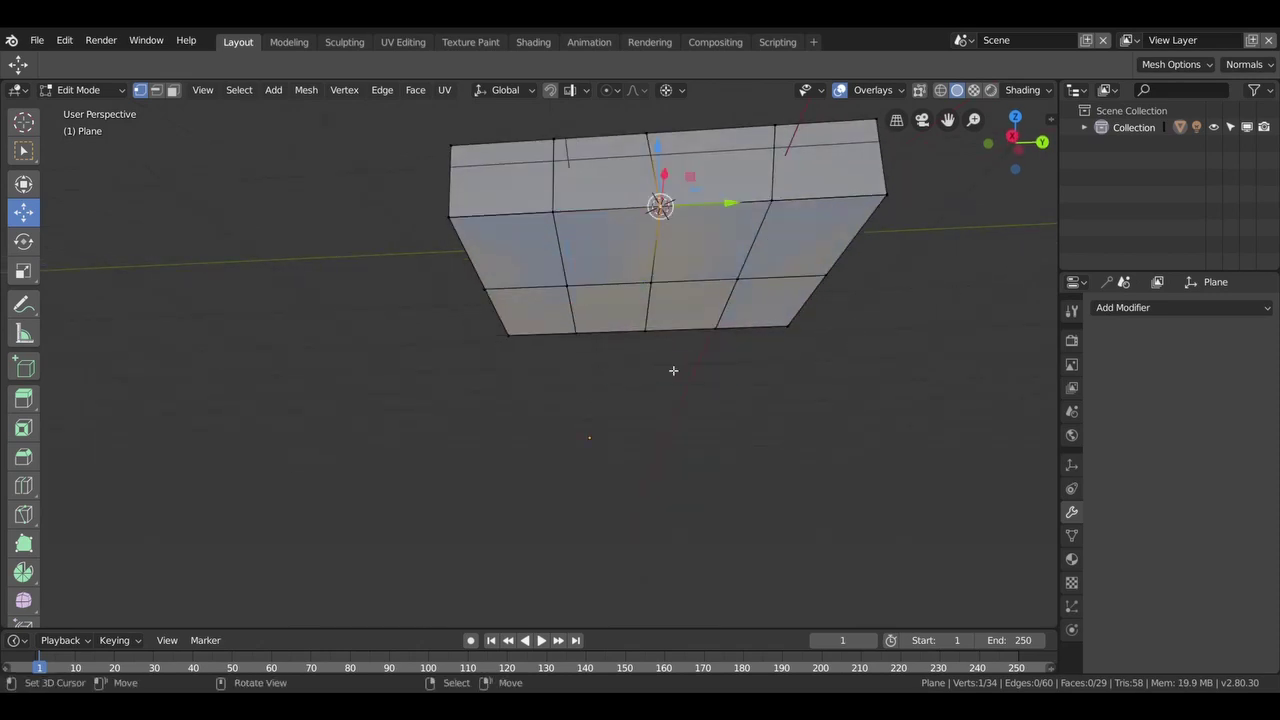
middle_click_drag(673, 370, 666, 354)
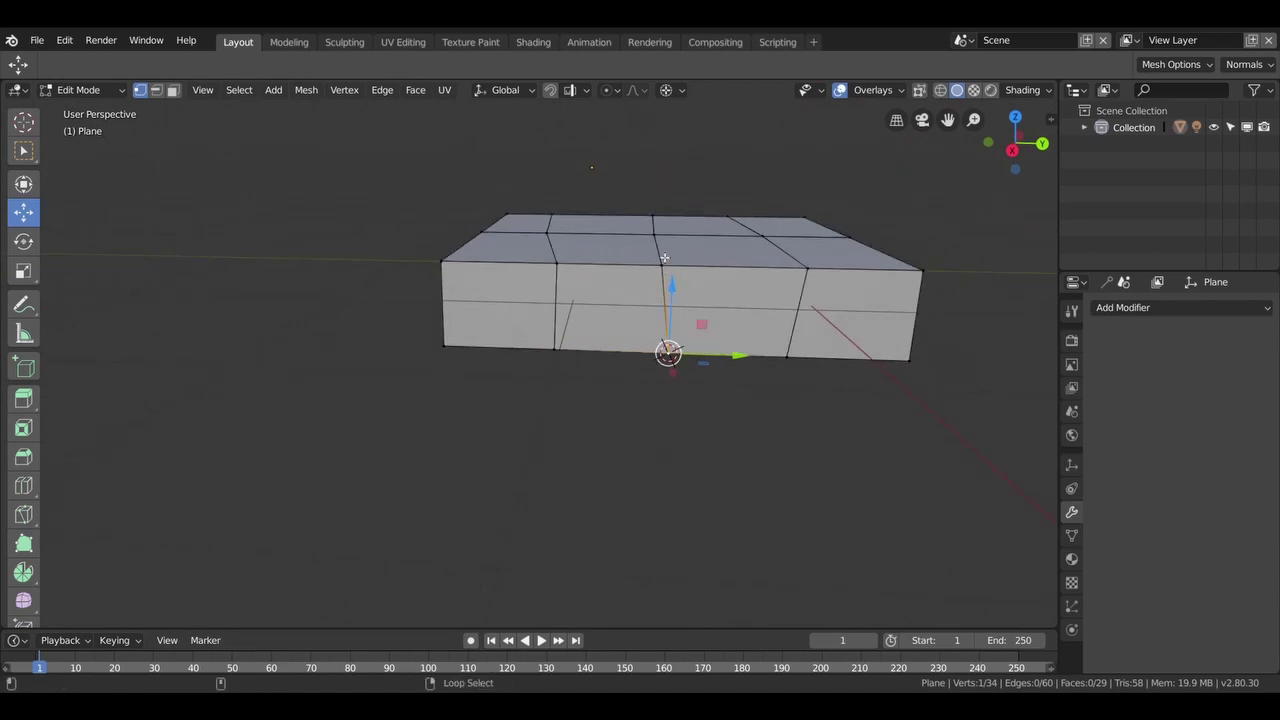
left_click(665, 266, "alt")
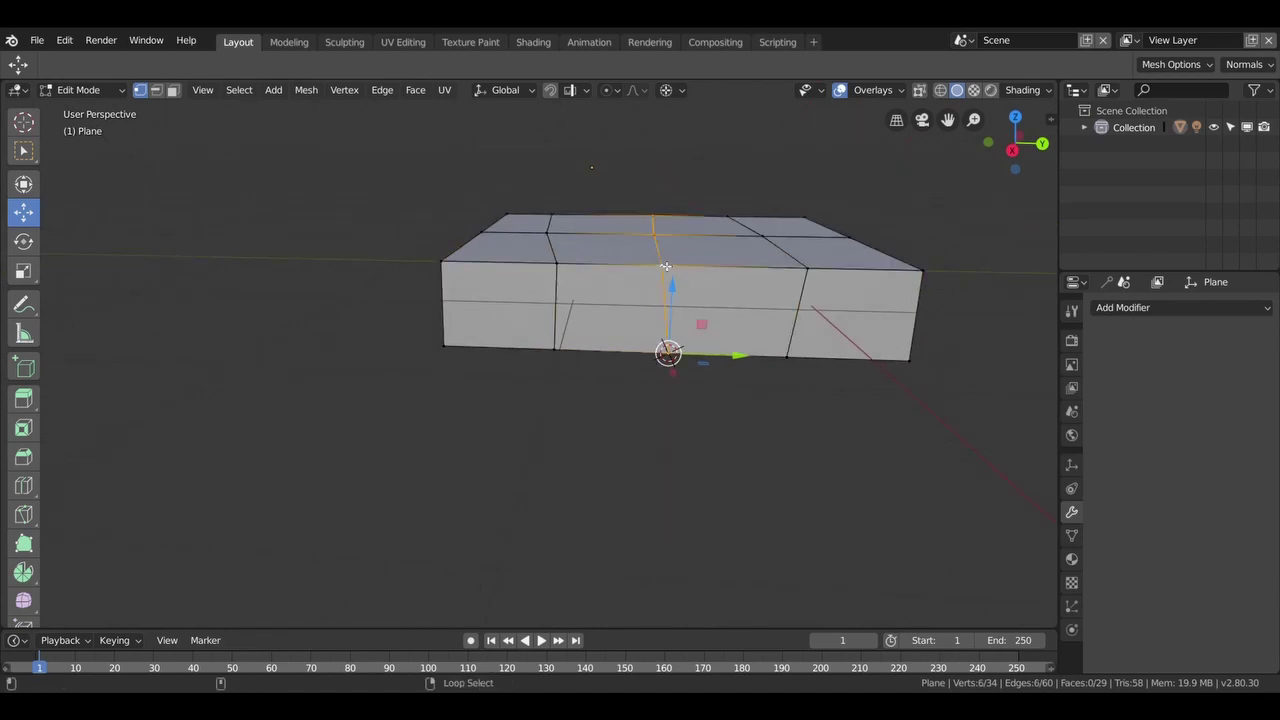
mouse_move(665, 266)
middle_mouse_down()
mouse_move(708, 329)
mouse_move(683, 378)
middle_mouse_up()
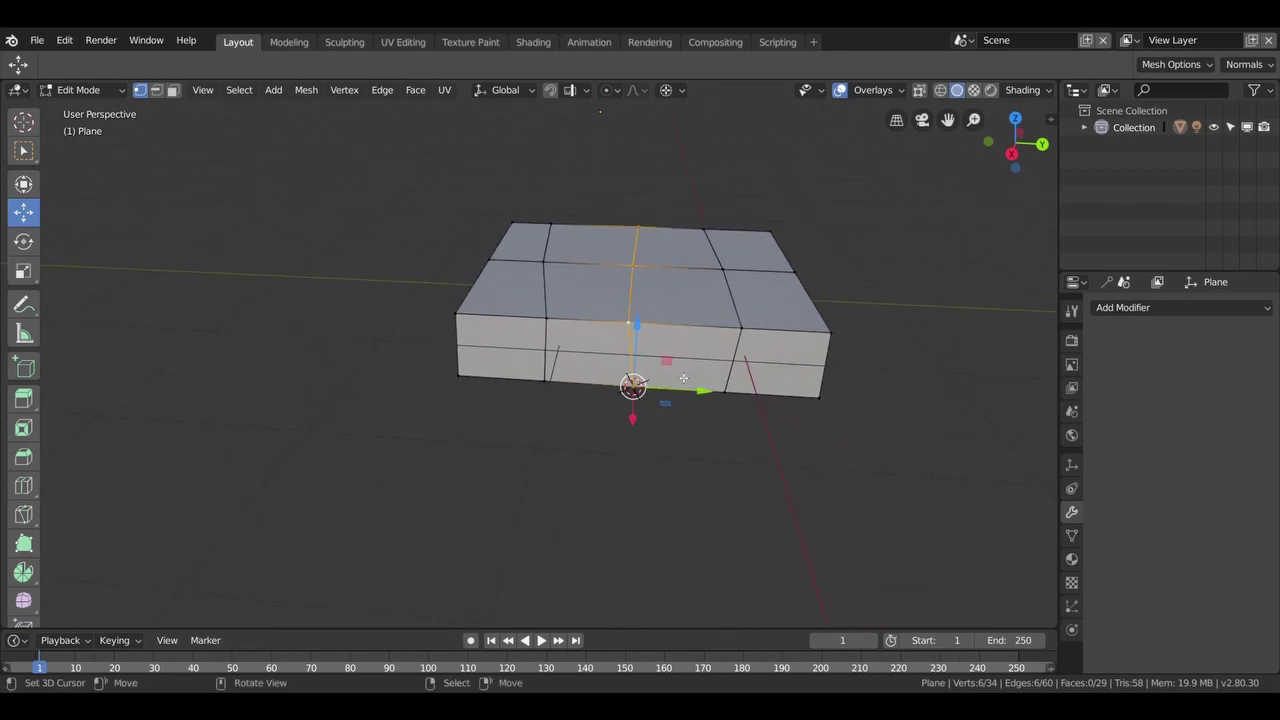
key("s")
key("x")
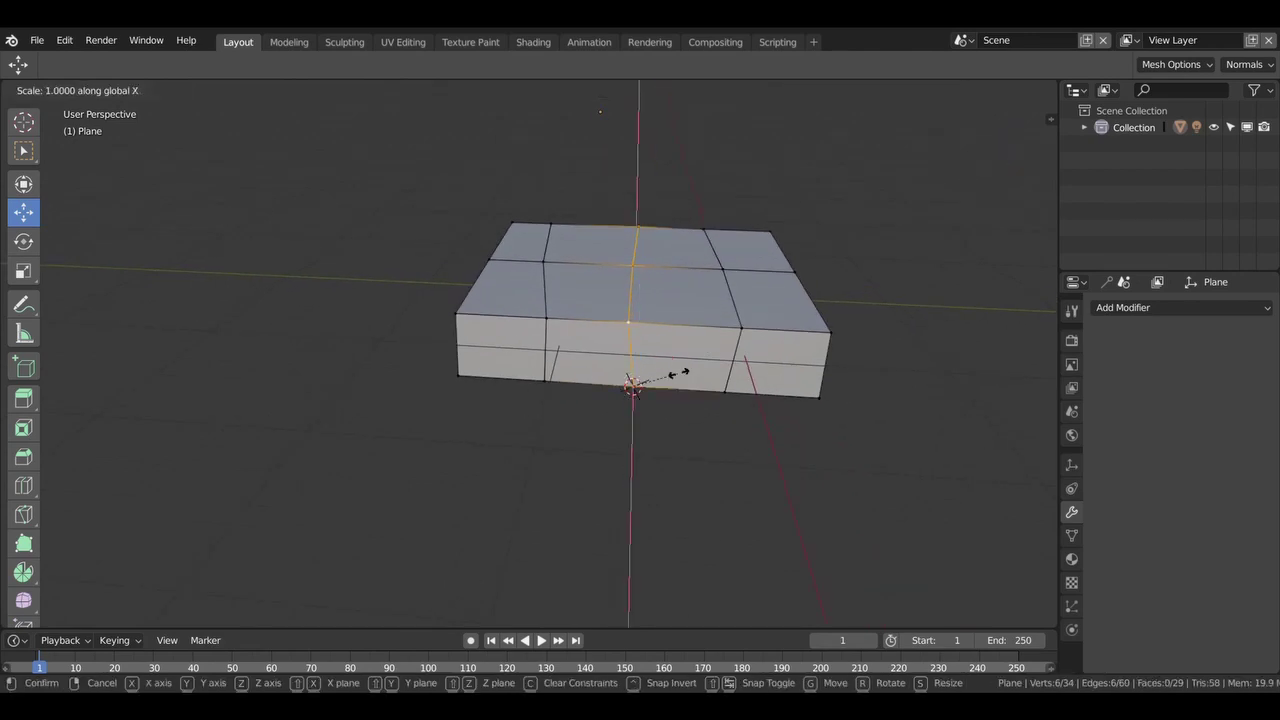
type("y")
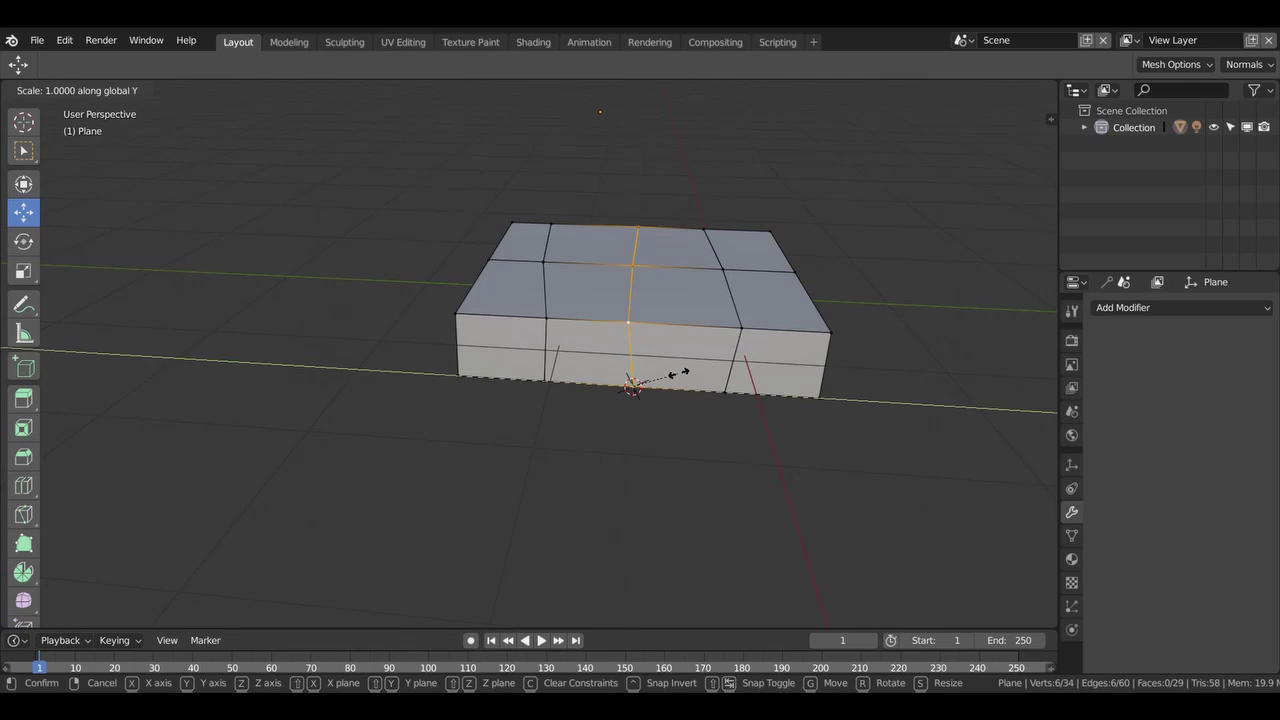
type("0")
key("Return")
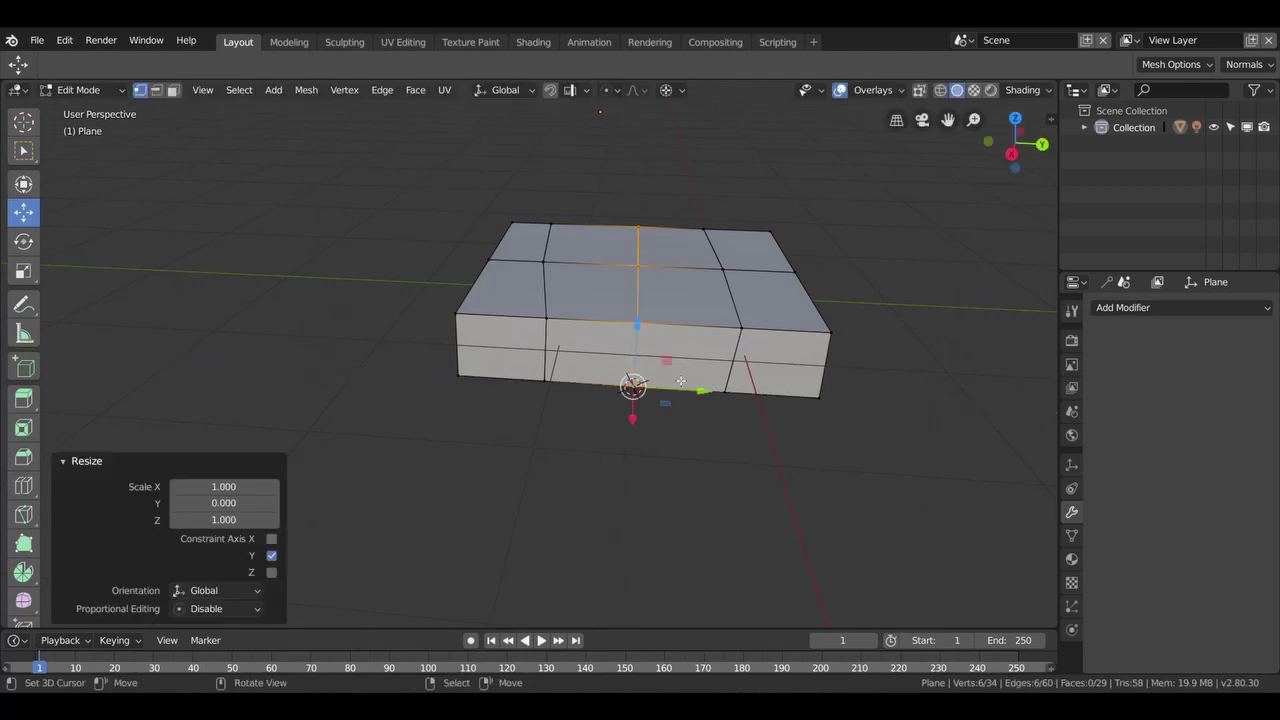
Snap the cursor to another vertex and scale the loop over the top and front to 0 along Y.
scroll(763, 434, "down", 3)
scroll(757, 371, "up", 3)
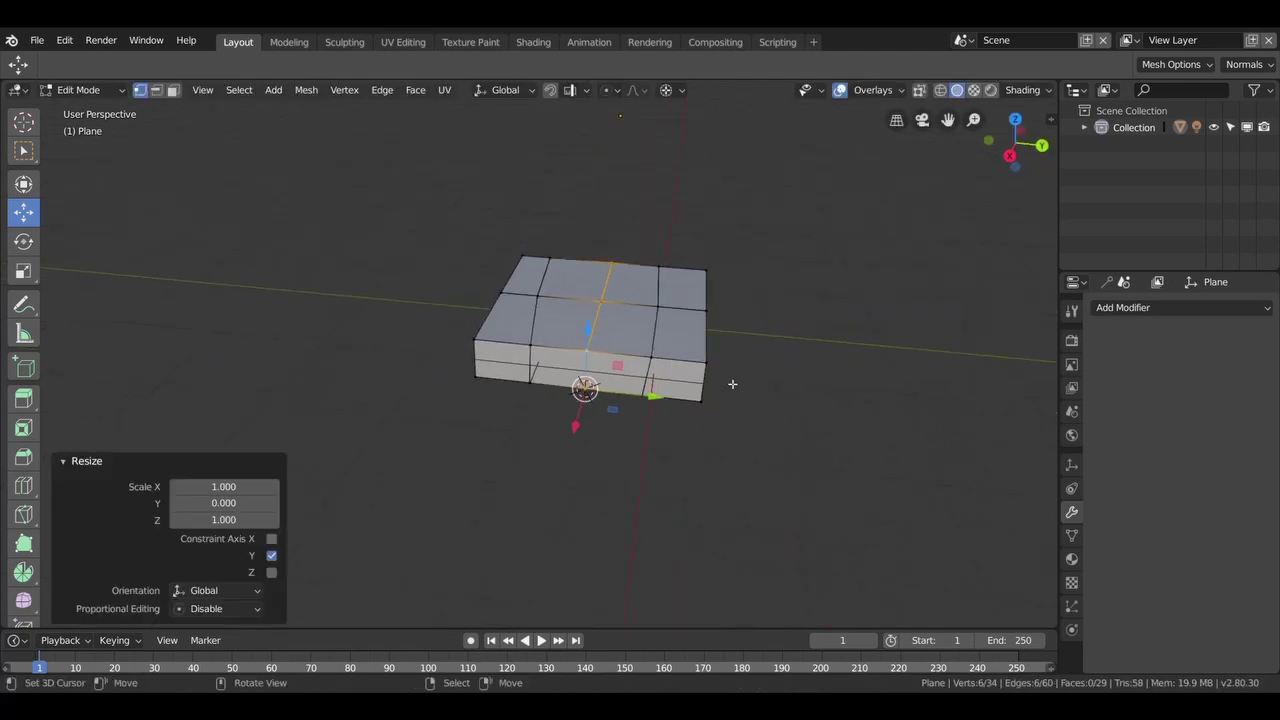
left_click(684, 361)
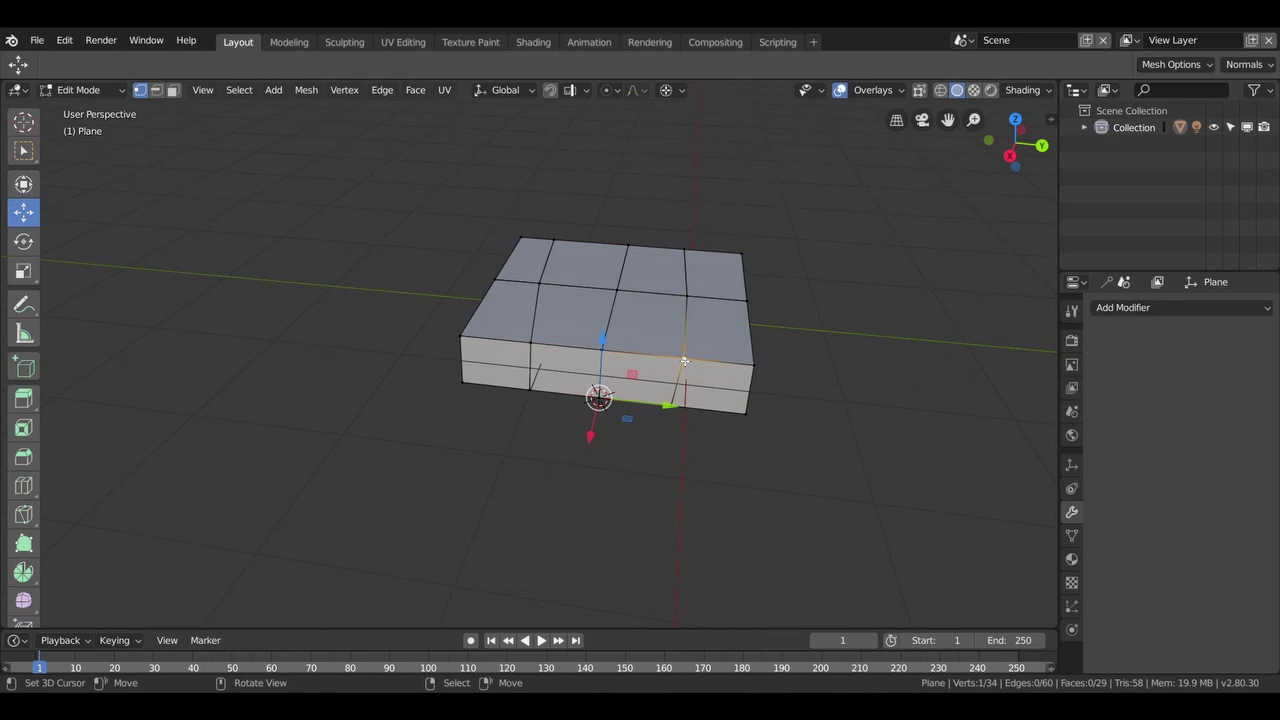
key("shift+s")
left_click(666, 456)
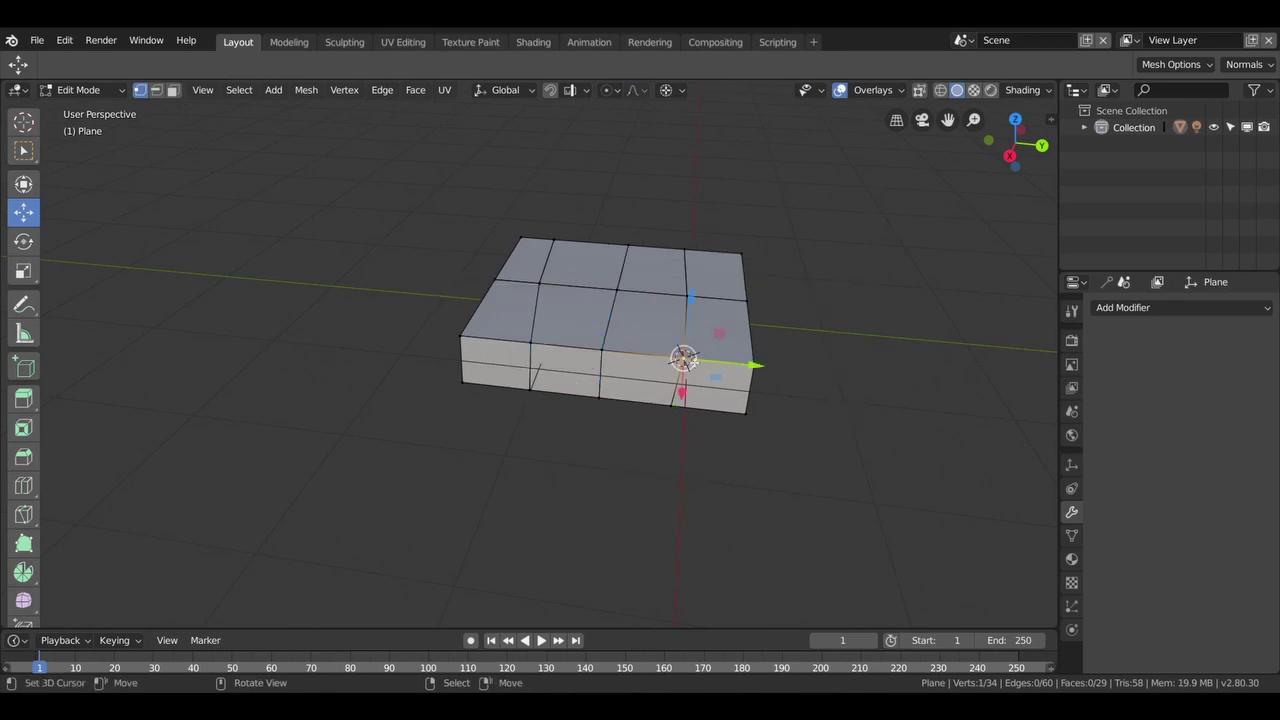
left_click(684, 360, "alt")
left_click(684, 357, "alt+shift")
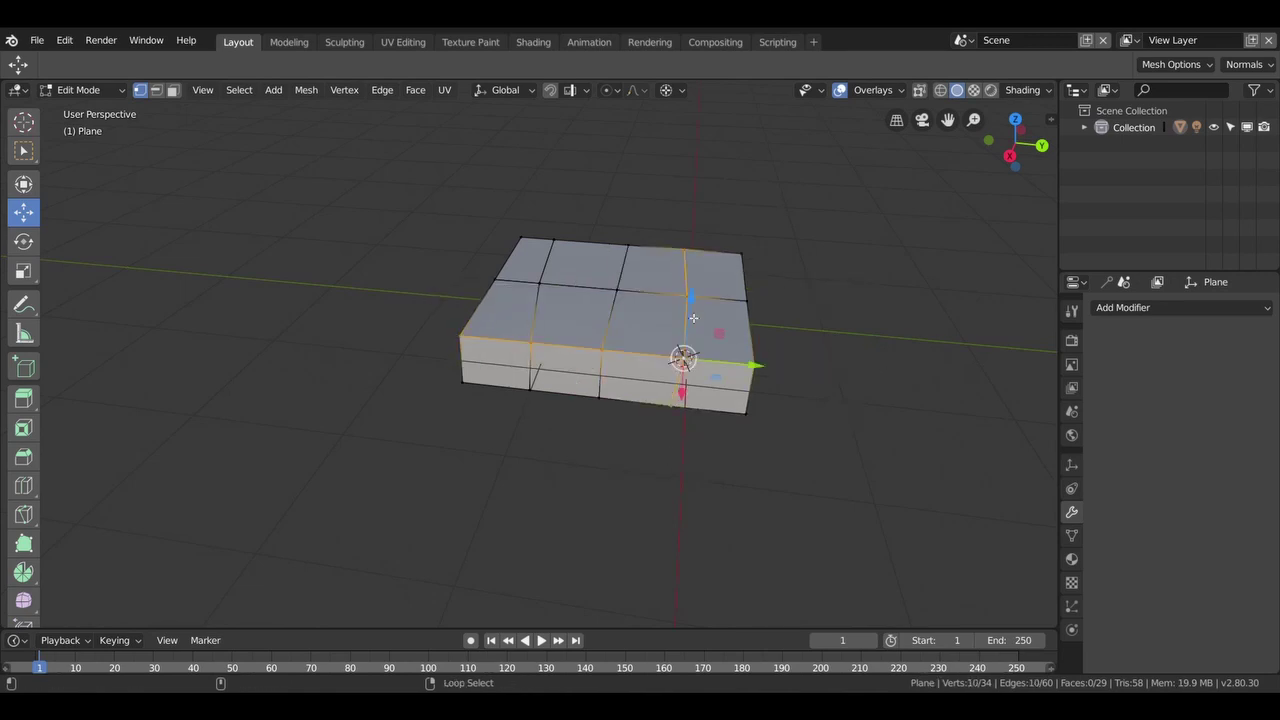
left_click(692, 320, "alt")
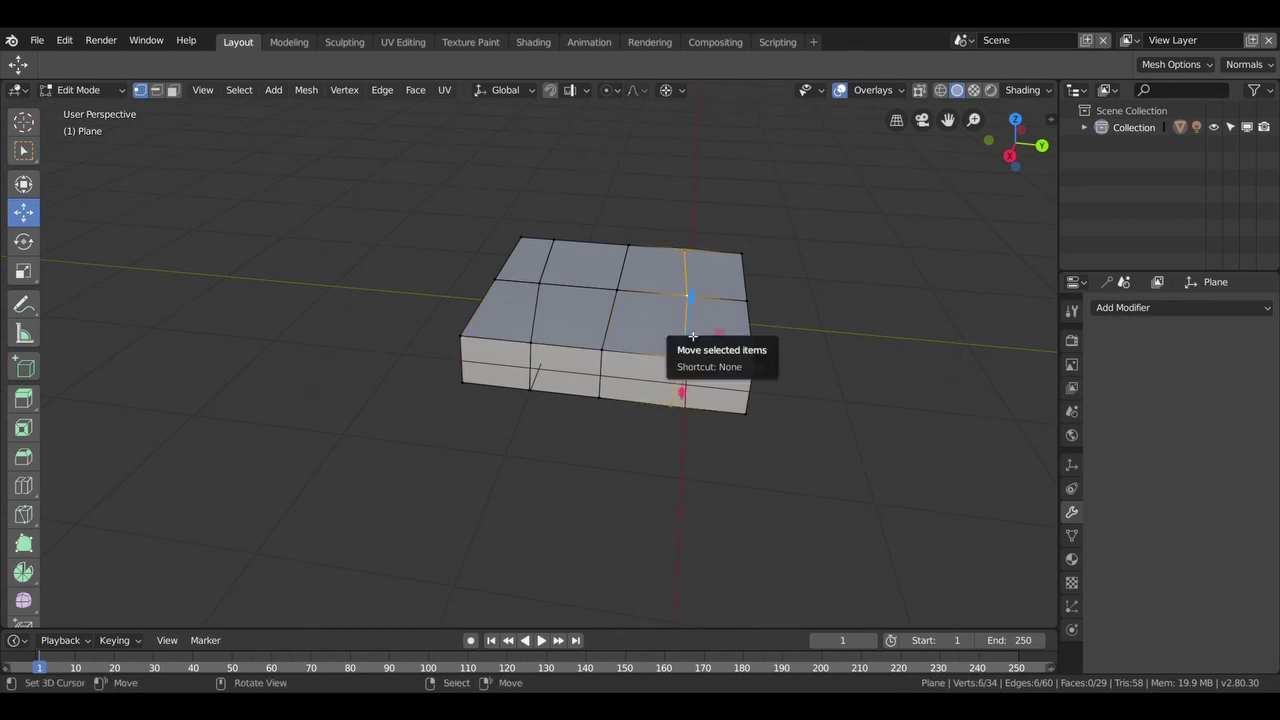
type("sy")
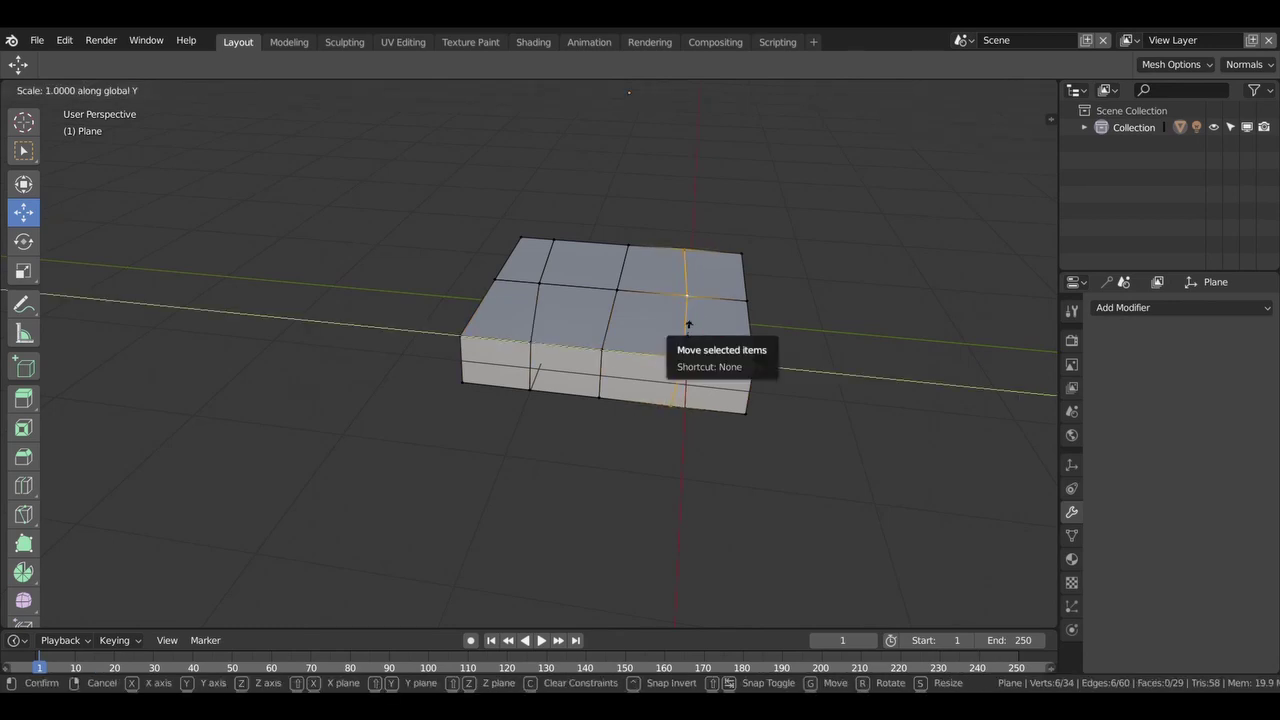
type("0")
key("Return")
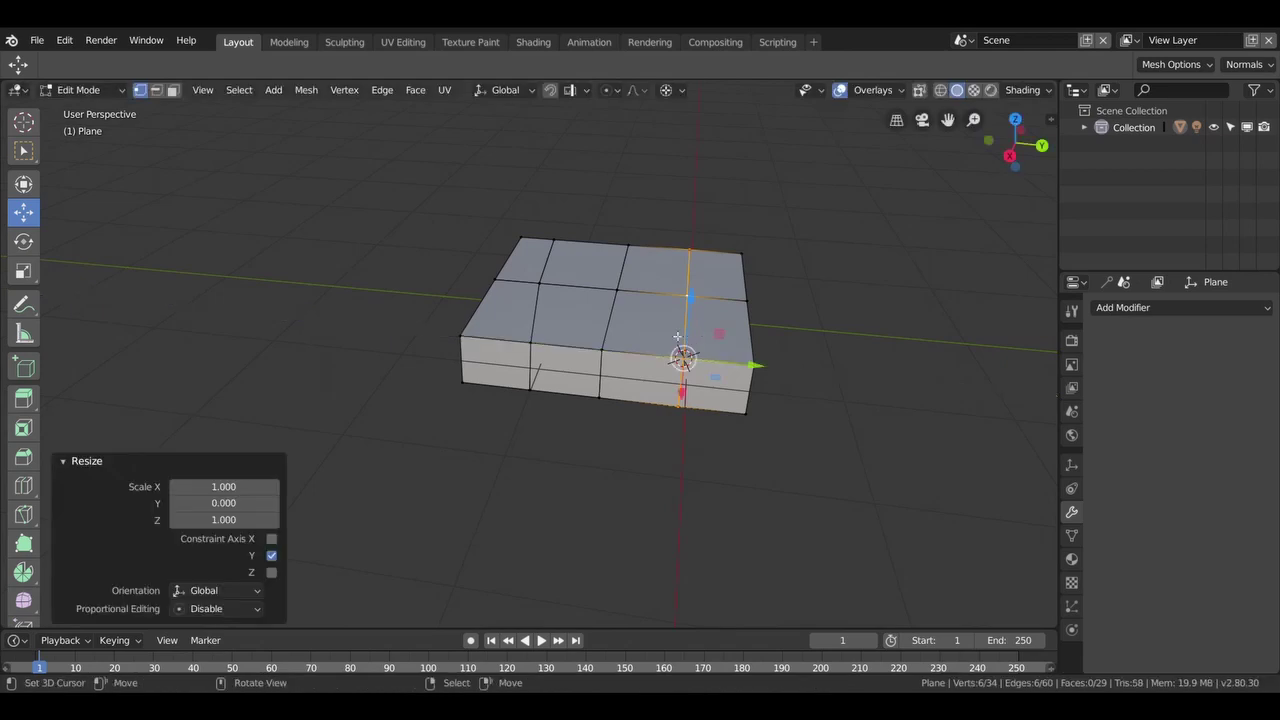
mouse_move(680, 351)
middle_mouse_down()
mouse_move(664, 390)
mouse_move(669, 463)
mouse_move(726, 337)
mouse_move(731, 260)
middle_mouse_up()
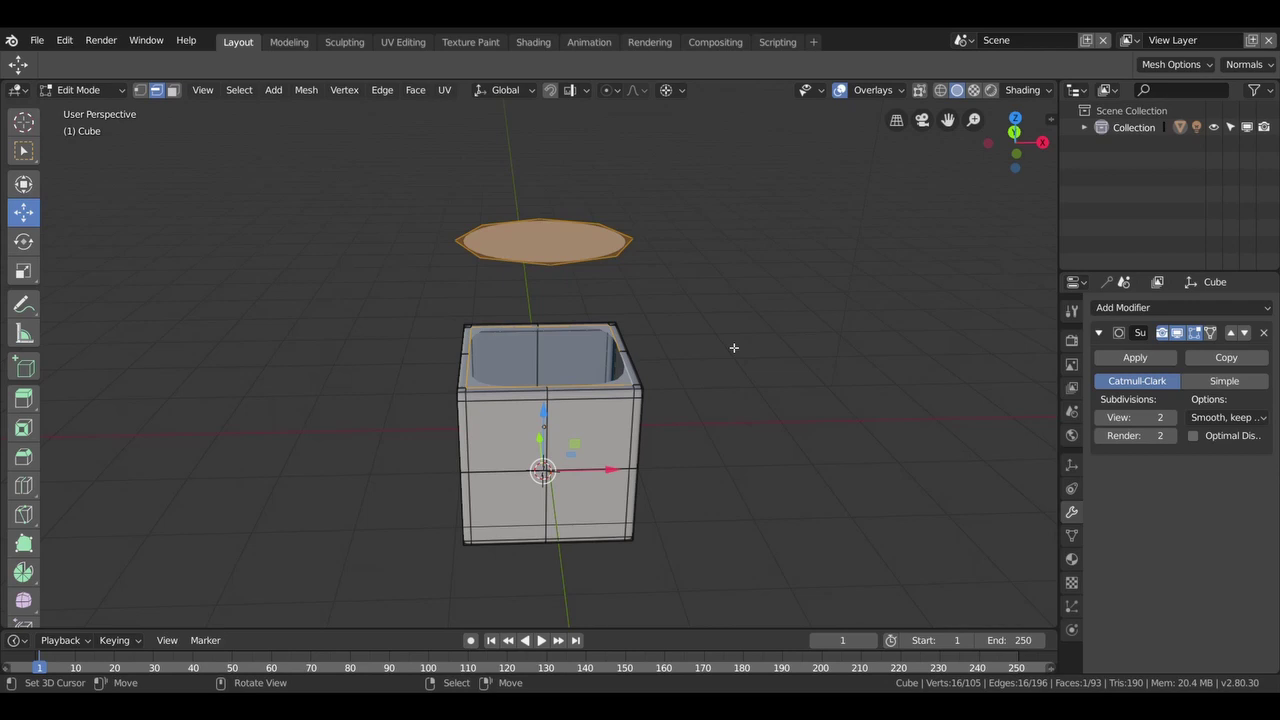
Select the cube's top rim loop and the octagonal disc loop, then Bridge Edge Loops between them.
mouse_move(645, 384)
middle_mouse_down()
mouse_move(606, 456)
mouse_move(534, 257)
middle_mouse_up()
mouse_move(557, 440)
middle_mouse_down()
mouse_move(537, 463)
mouse_move(586, 403)
mouse_move(612, 430)
middle_mouse_up()
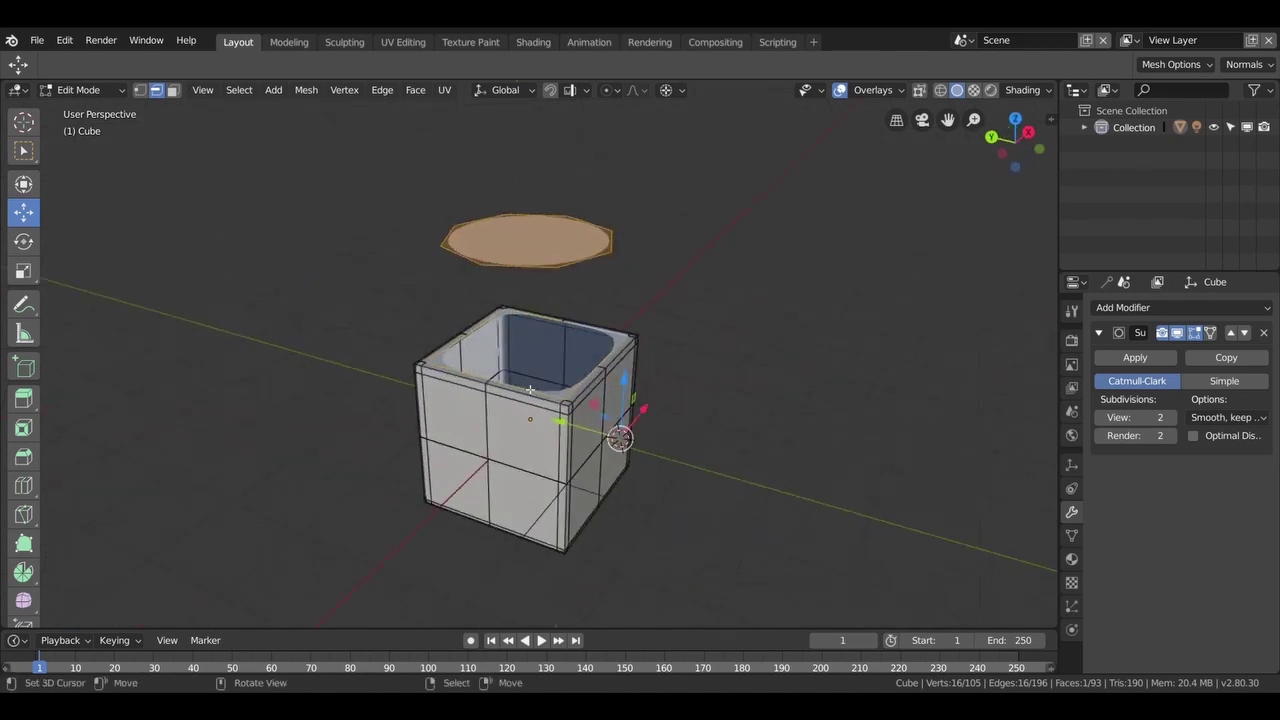
middle_click_drag(642, 420, 512, 390)
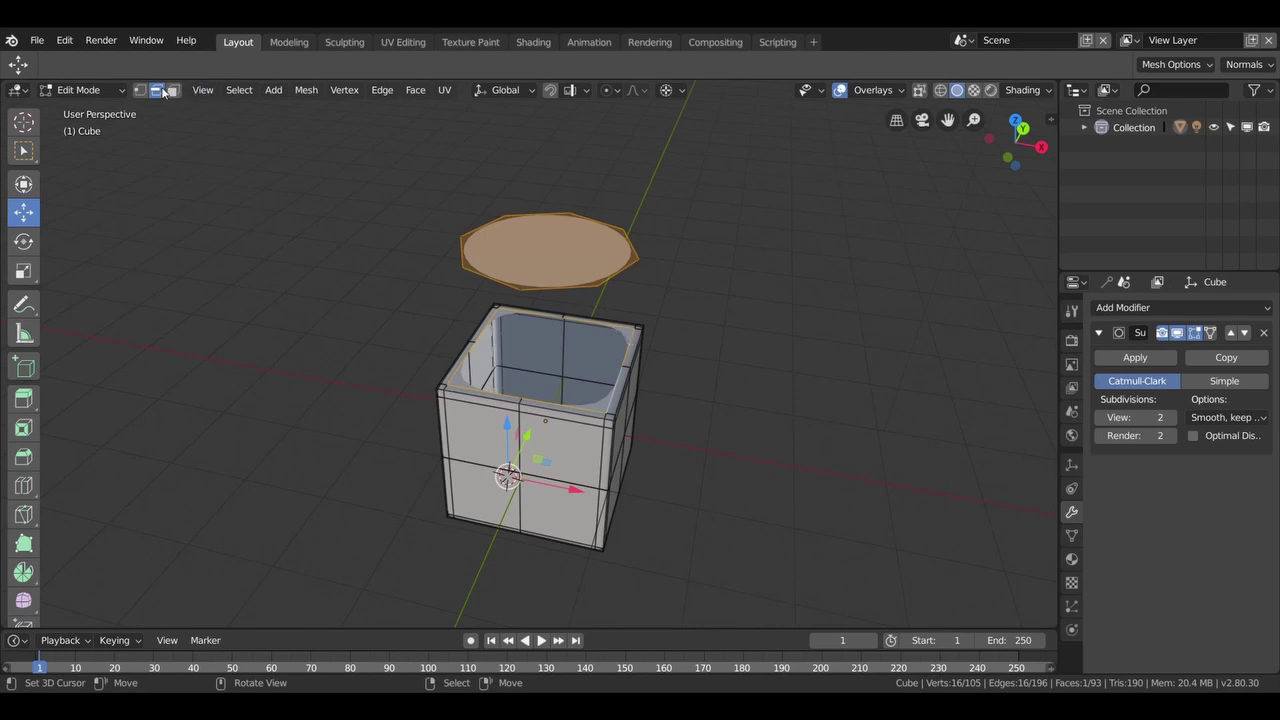
left_click(630, 350)
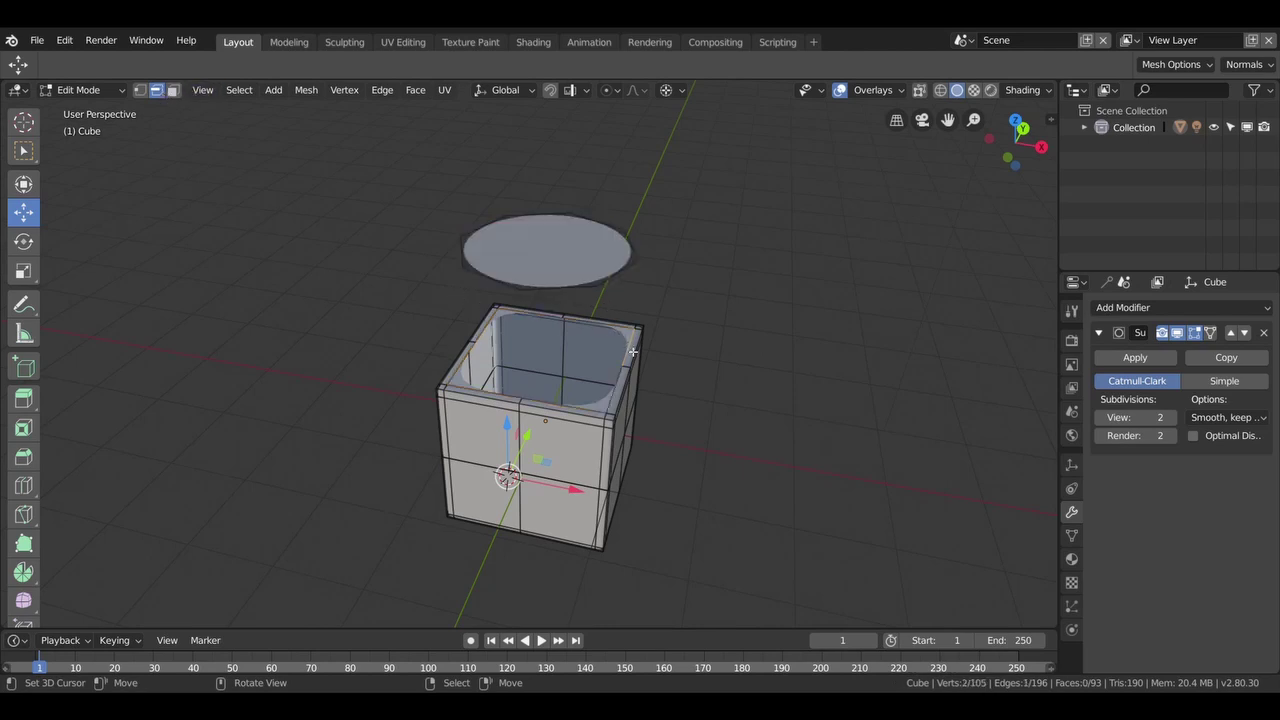
left_click(456, 385, "alt")
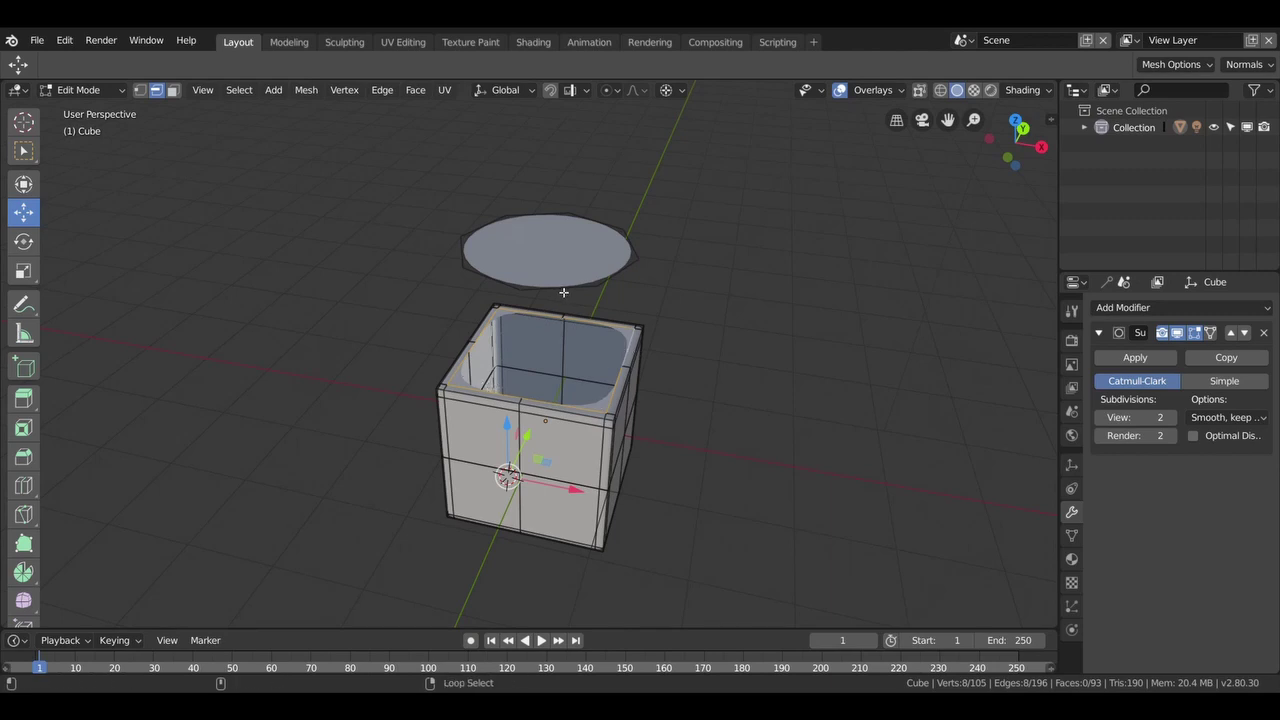
left_click(563, 291, "alt+shift")
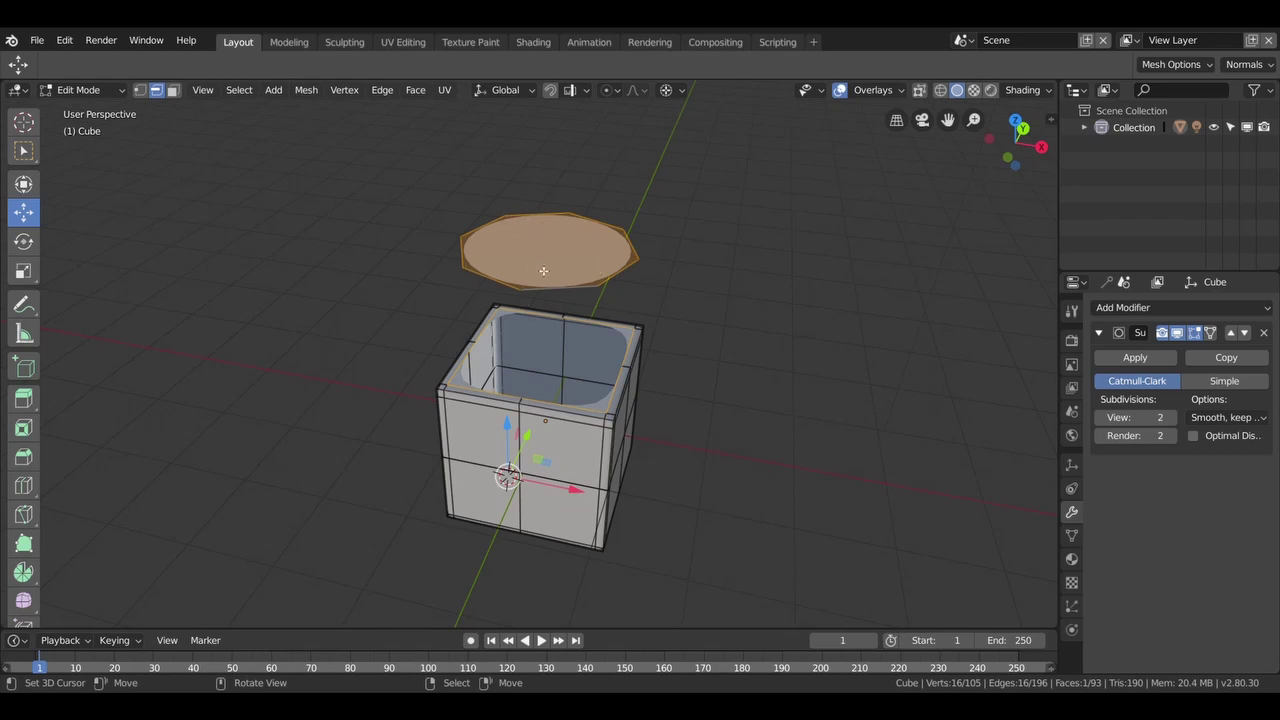
right_click(761, 384)
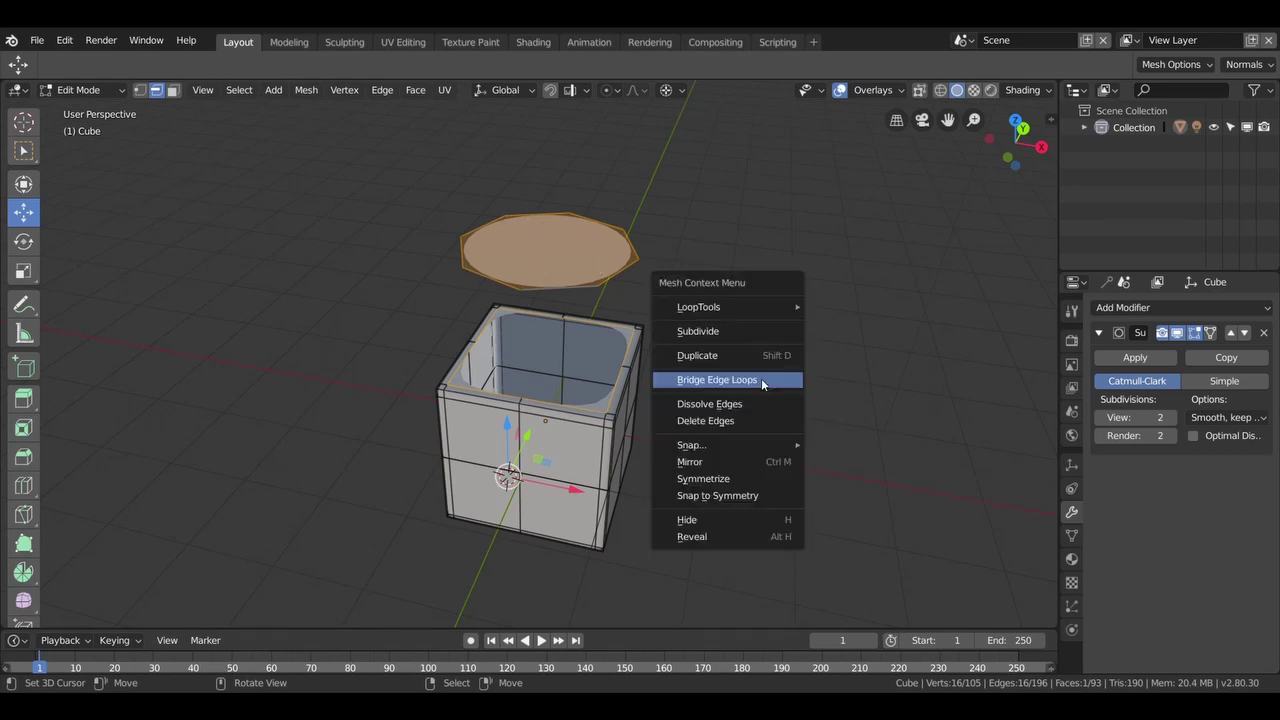
left_click(678, 384)
mouse_move(697, 380)
middle_mouse_down()
mouse_move(516, 288)
mouse_move(636, 388)
mouse_move(778, 393)
mouse_move(557, 460)
middle_mouse_up()
Add a loop cut slid close to the cube's top edge.
key("Tab")
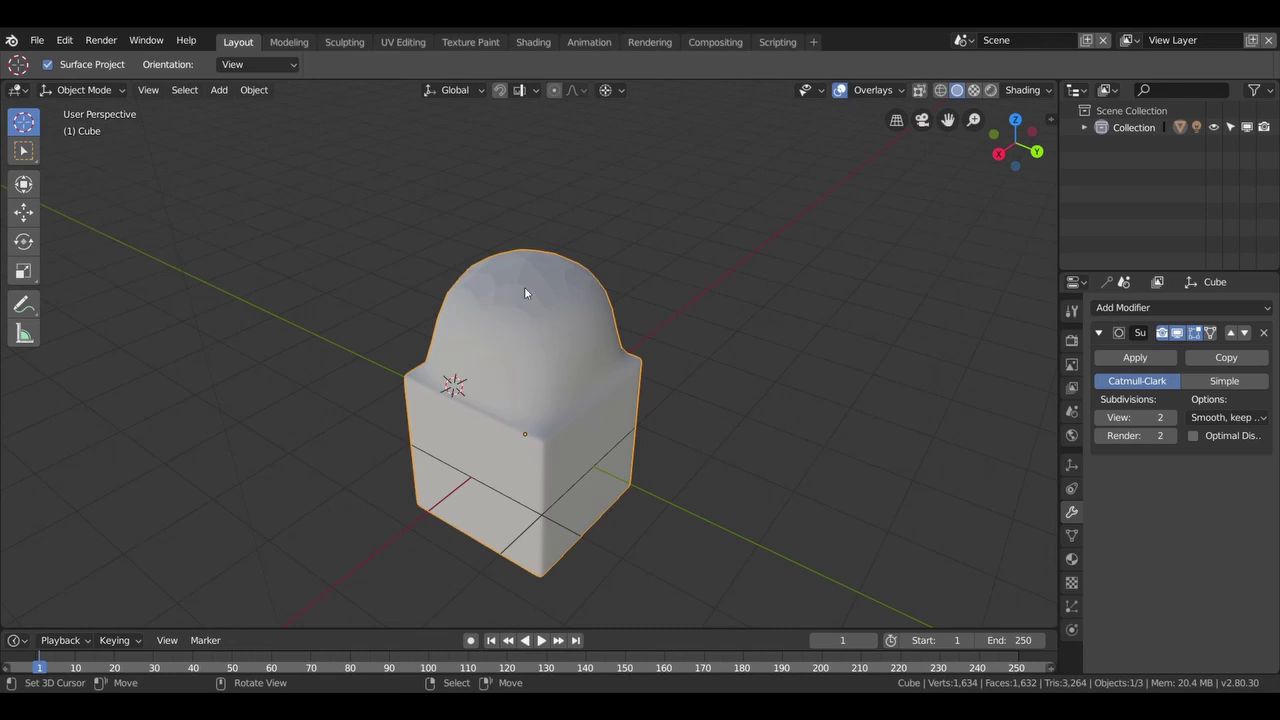
key("Tab")
key("ctrl+r")
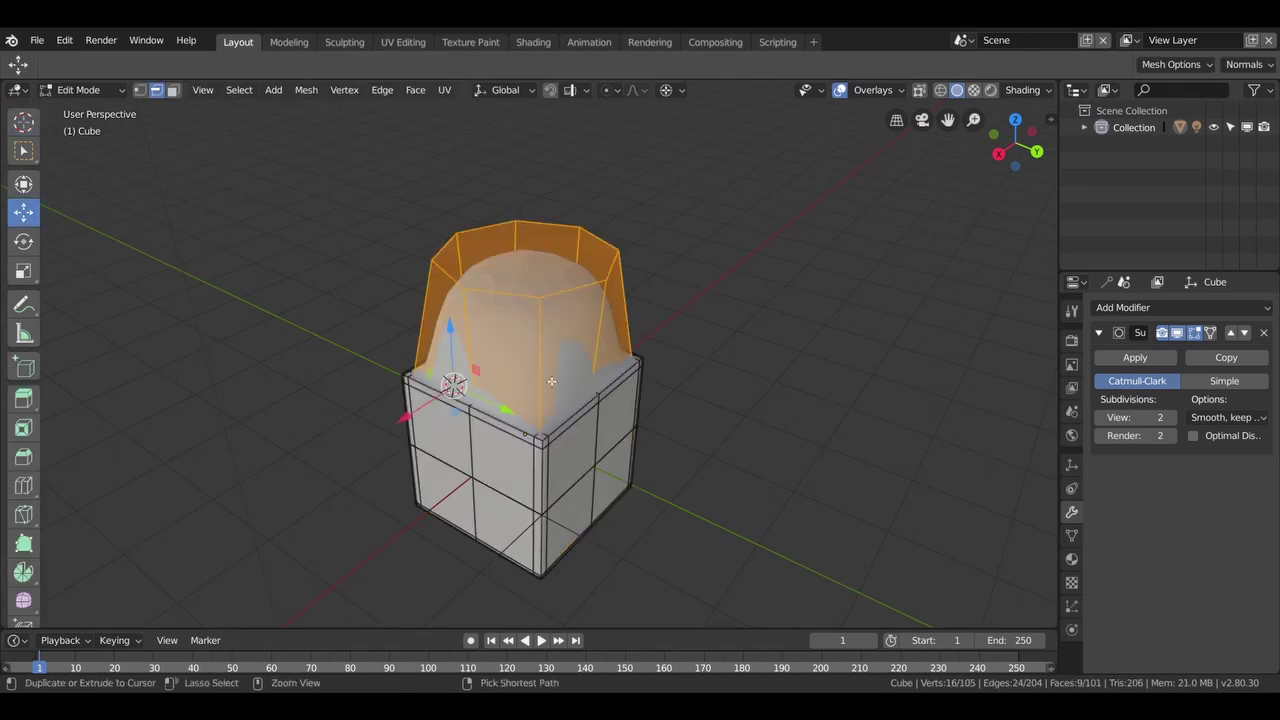
left_click(546, 405)
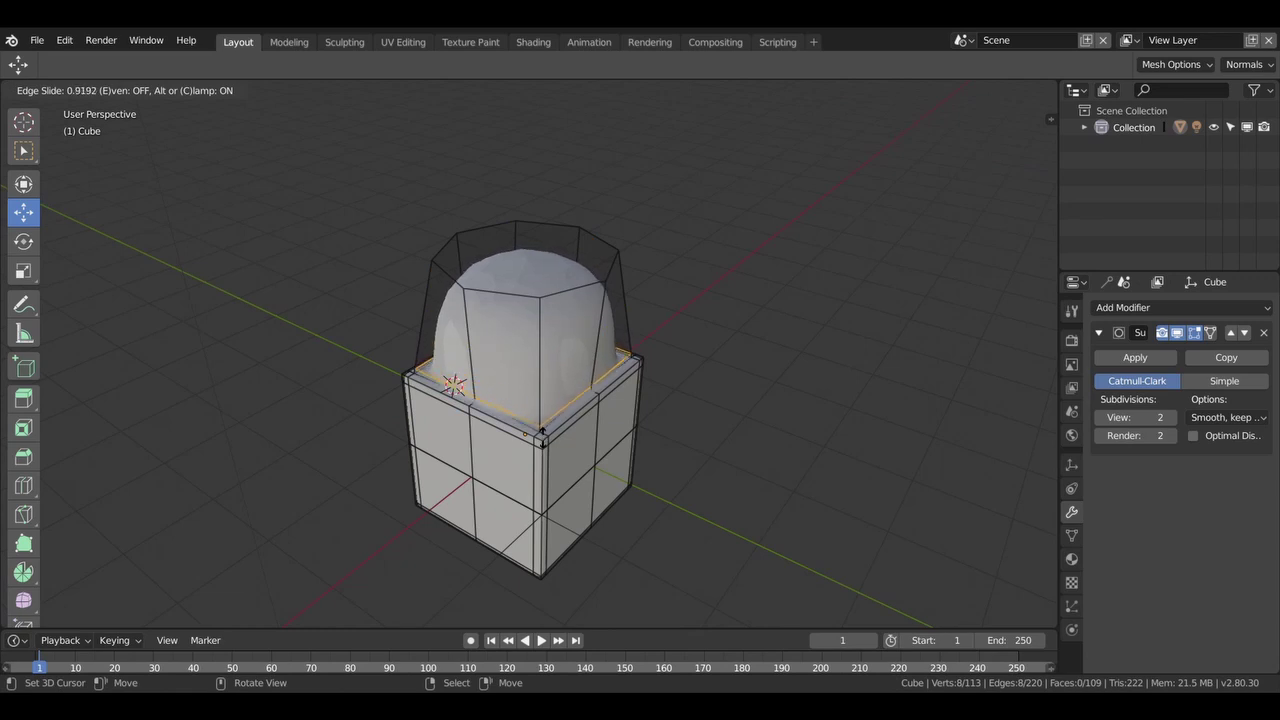
left_click(540, 406)
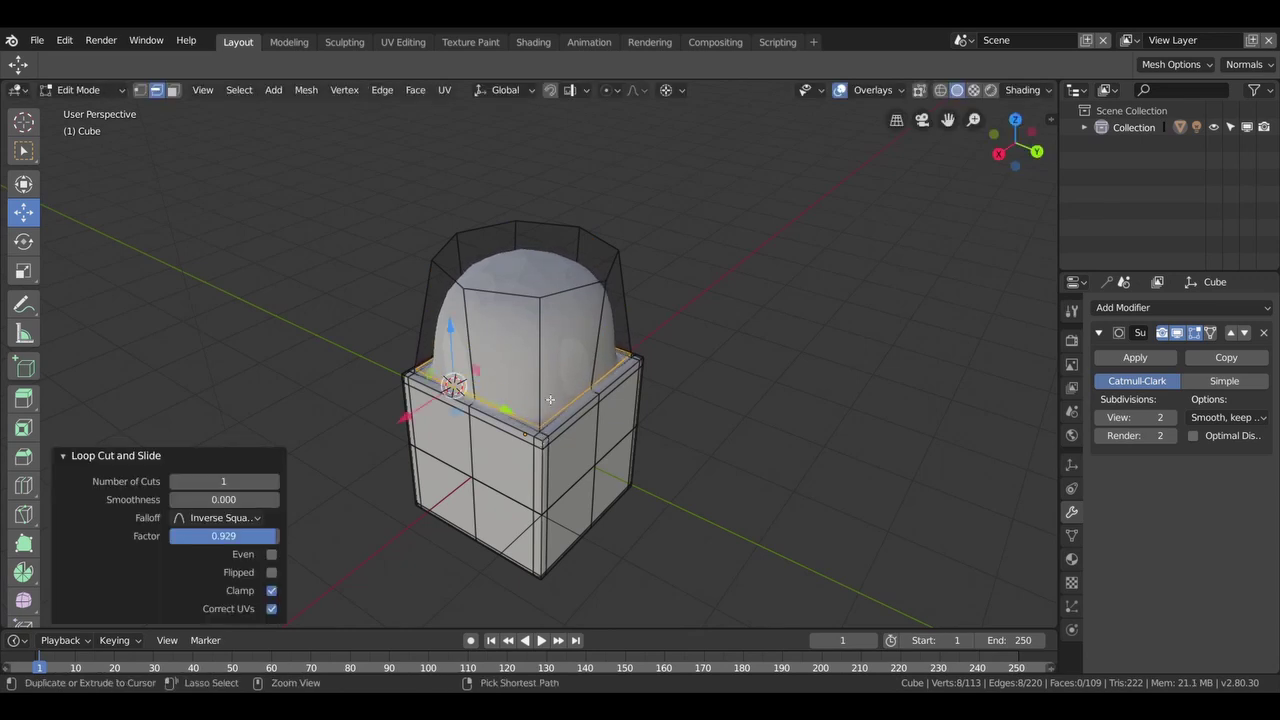
Apply Shade Smooth to the model in Object Mode.
key("Tab")
right_click(500, 448)
left_click(500, 448)
mouse_move(500, 448)
middle_mouse_down()
mouse_move(507, 410)
mouse_move(398, 424)
mouse_move(422, 493)
mouse_move(605, 330)
mouse_move(827, 339)
middle_mouse_up()
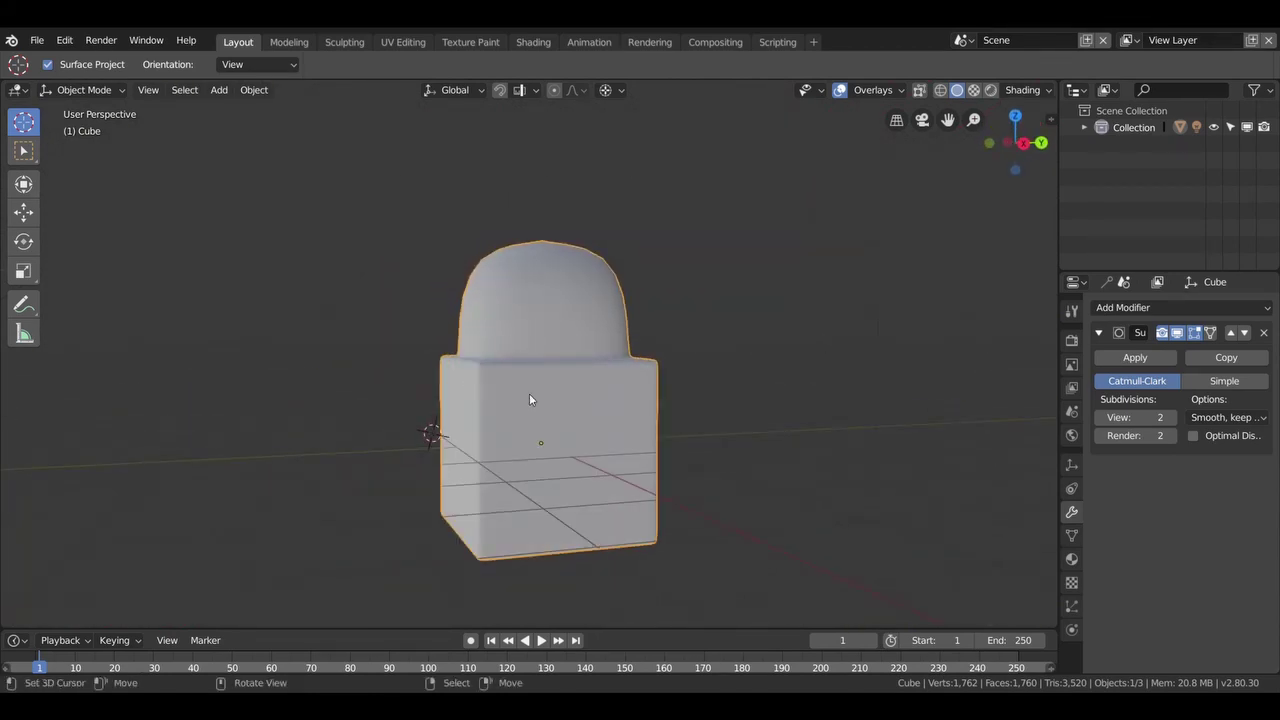
mouse_move(529, 393)
middle_mouse_down()
mouse_move(452, 430)
mouse_move(542, 486)
middle_mouse_up()
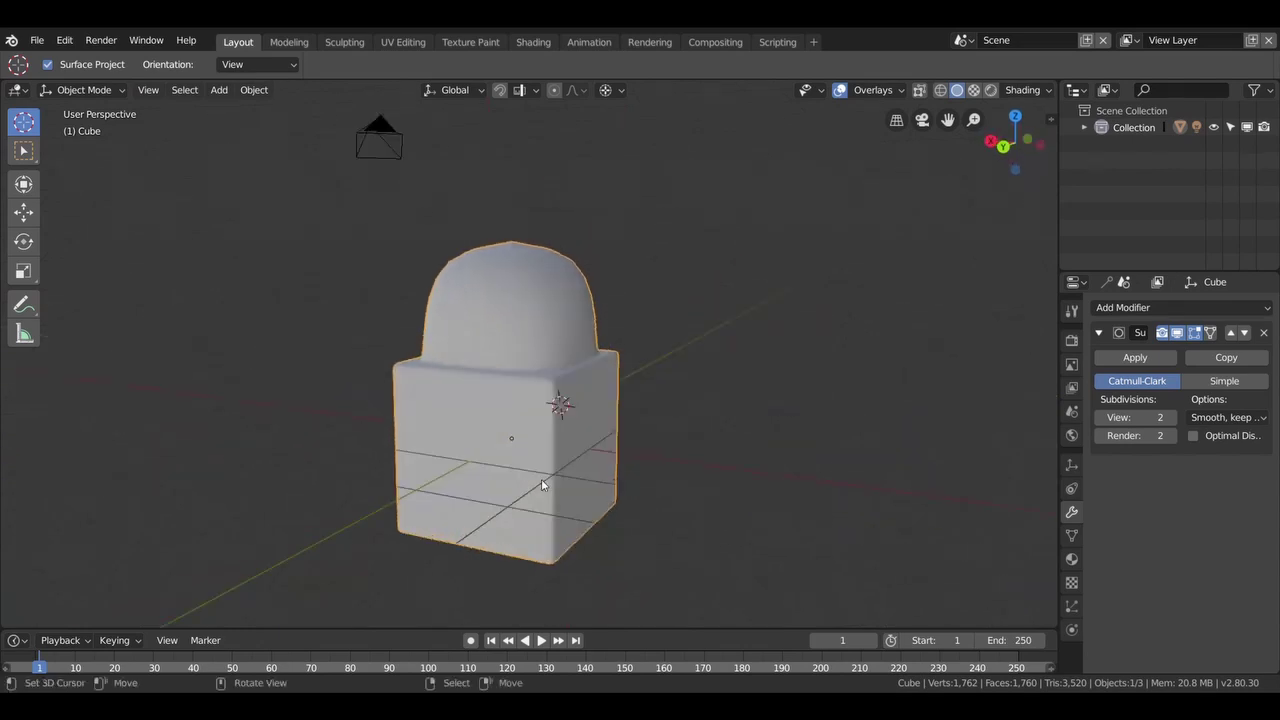
Switch to top orthographic view, reposition the cube, and add a new Plane mesh.
key("KP_5")
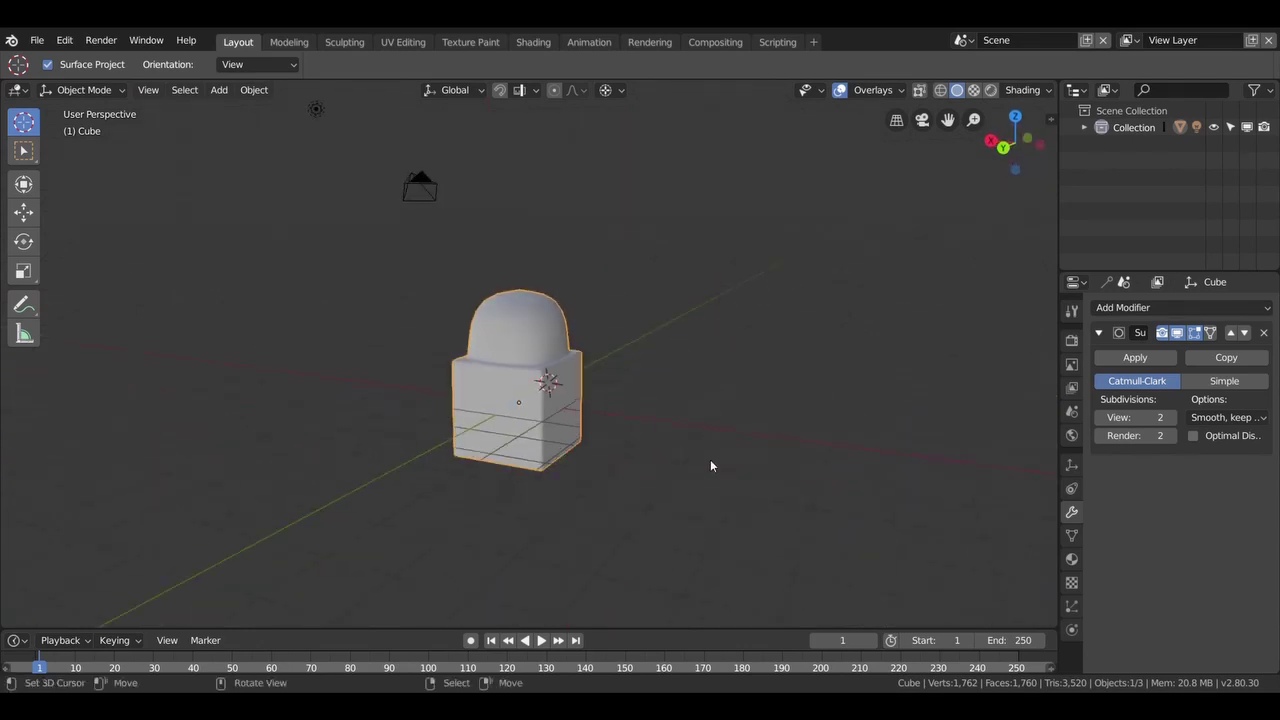
key("KP_5")
key("KP_5")
key("KP_7")
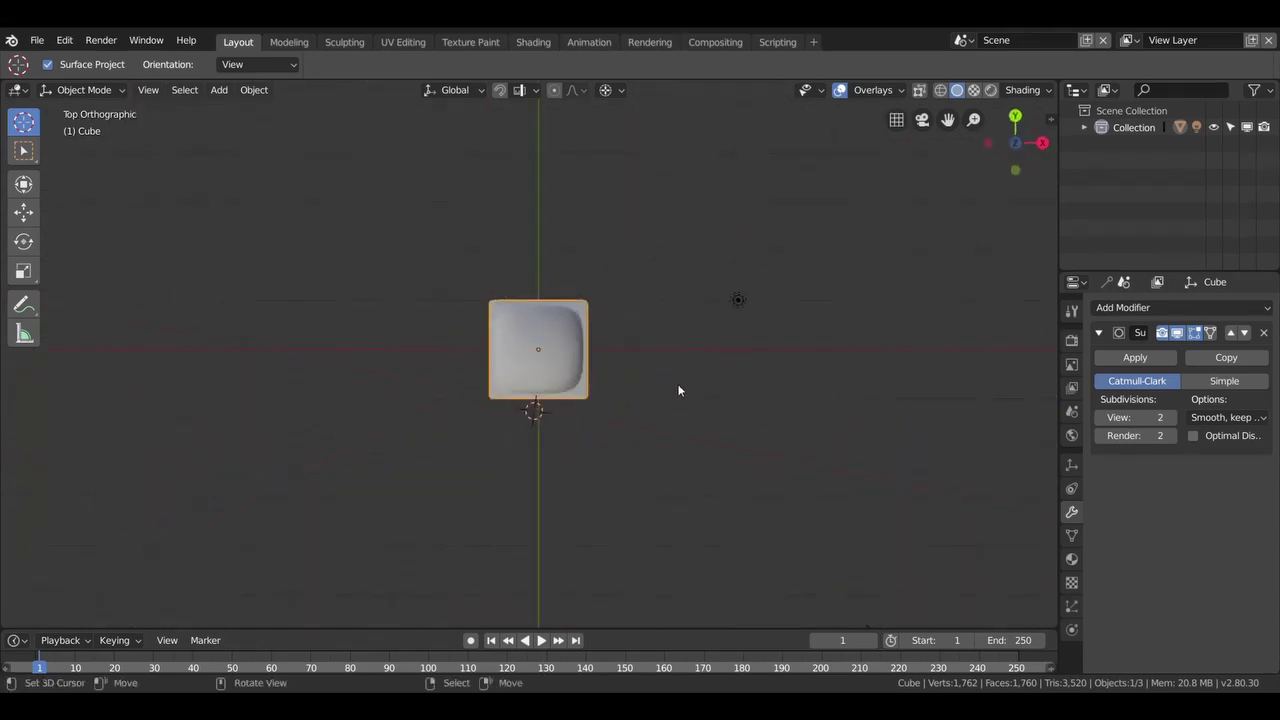
mouse_move(168, 272)
middle_mouse_down("shift")
mouse_move(417, 314)
mouse_move(495, 384)
middle_mouse_up("shift")
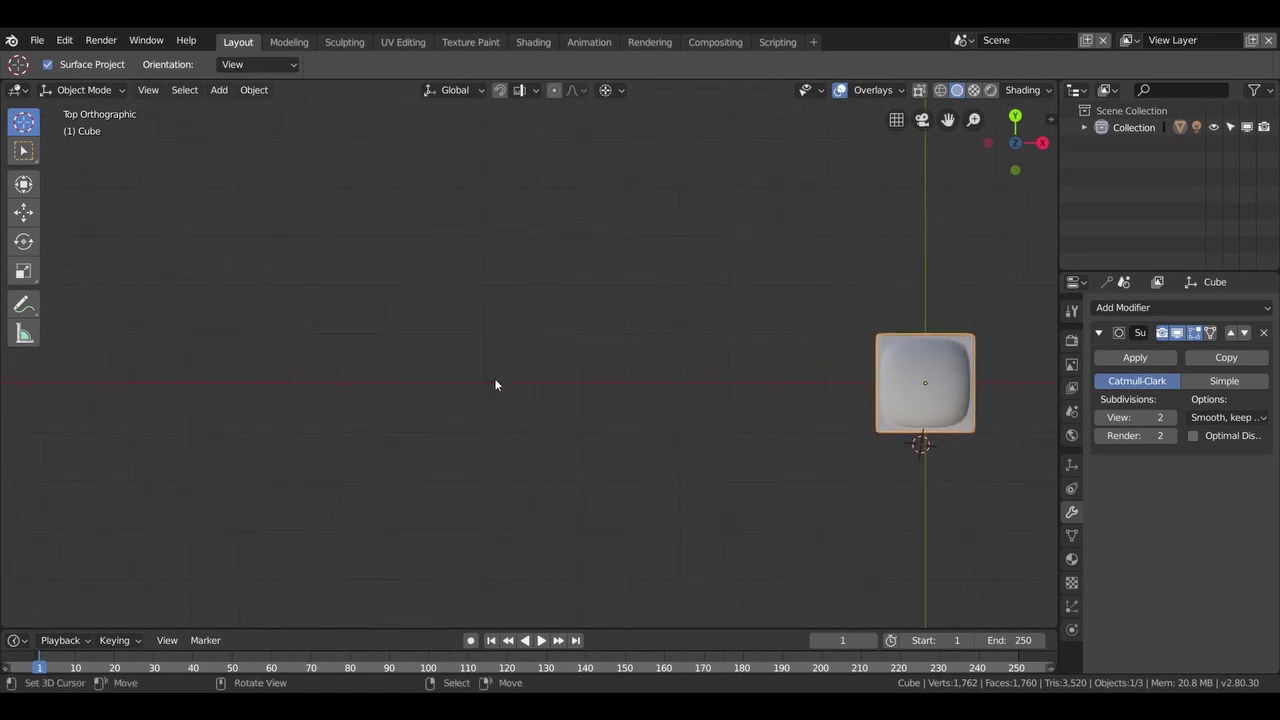
key("shift+a")
Add a new plane and move it 8.64 m left of the cube along X.
left_click(572, 374)
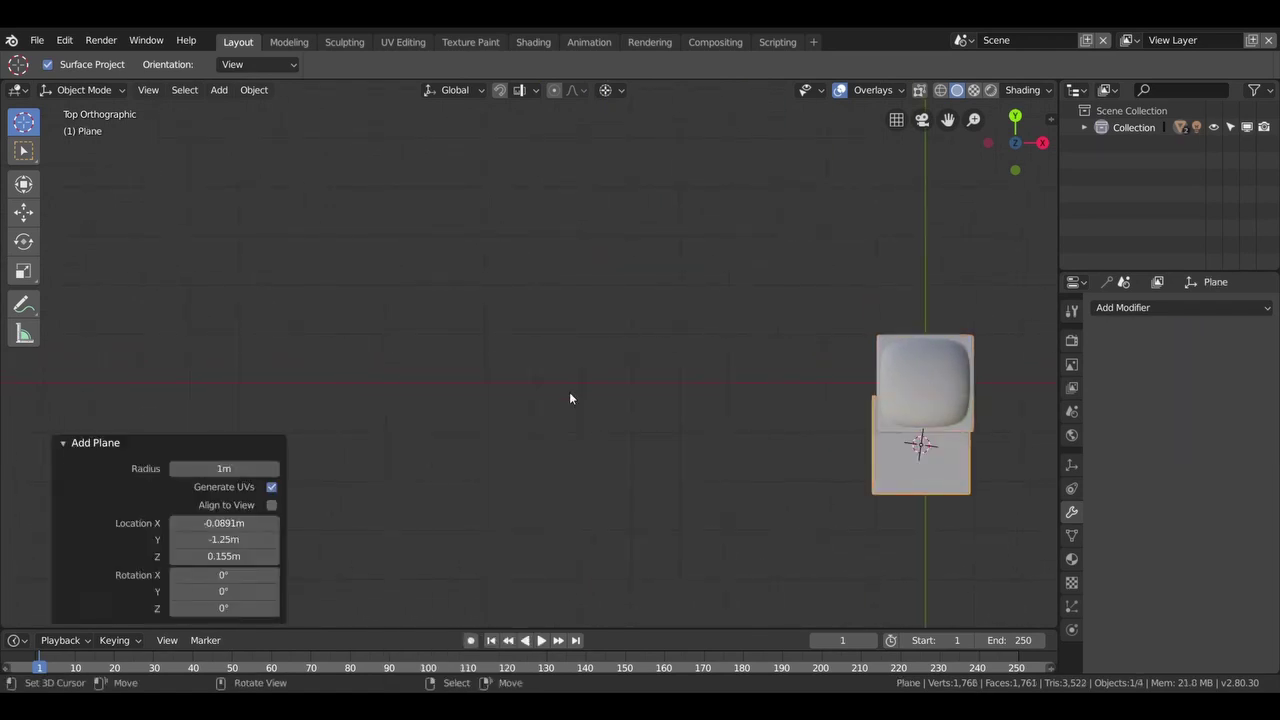
left_click(24, 212)
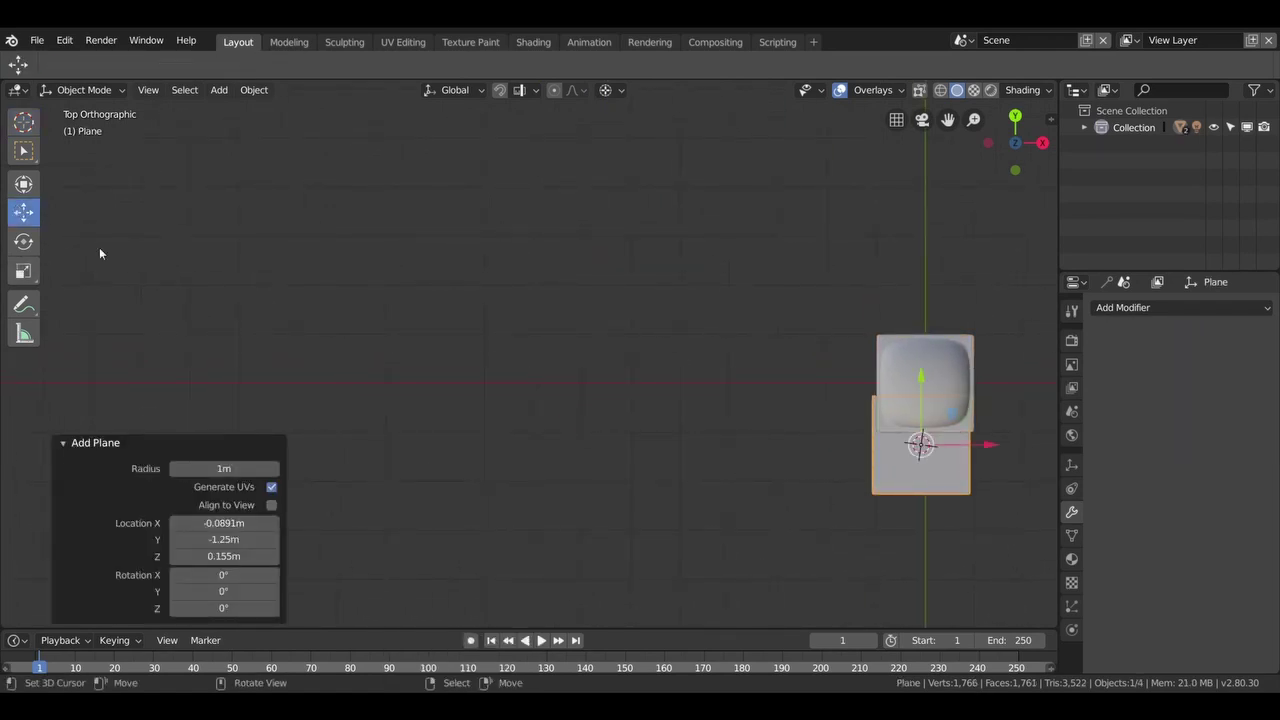
left_click_drag(980, 444, 557, 440)
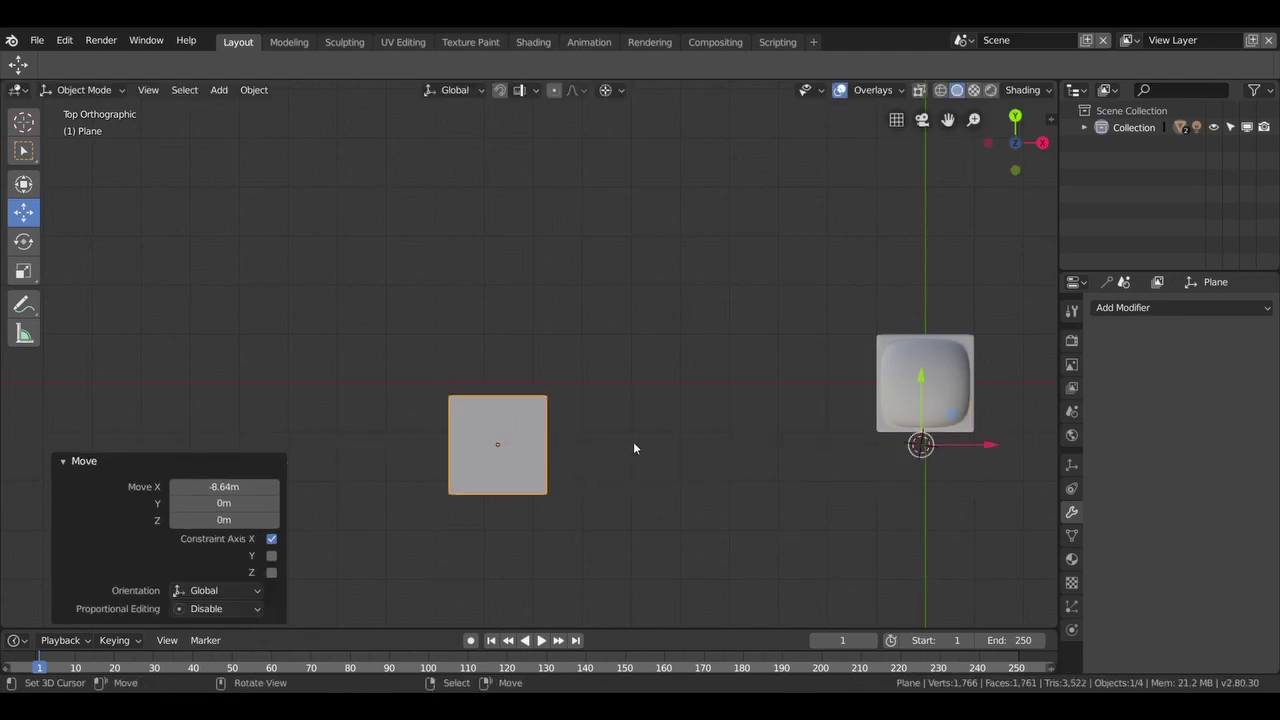
scroll(525, 454, "up", 2)
scroll(586, 263, "up", 2)
scroll(540, 357, "up", 3)
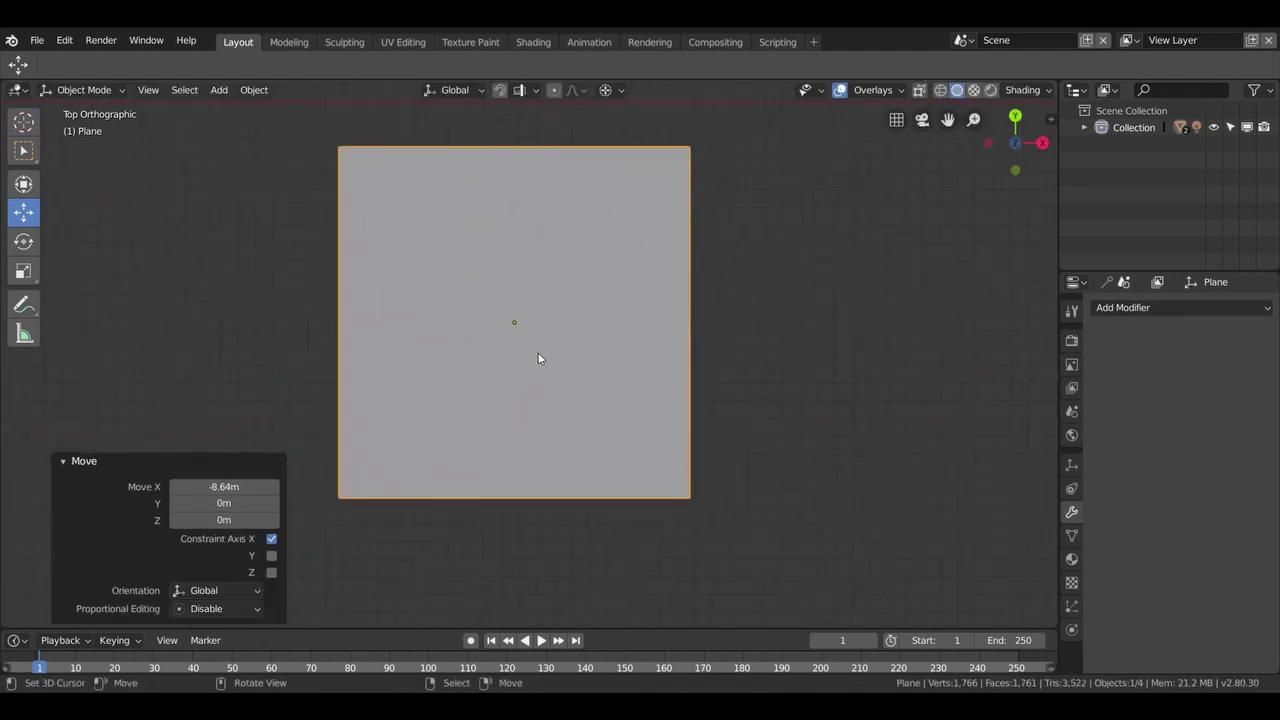
scroll(536, 359, "up", 1)
In Edit Mode, scale the plane slightly and subdivide it once into four faces.
right_click(513, 375)
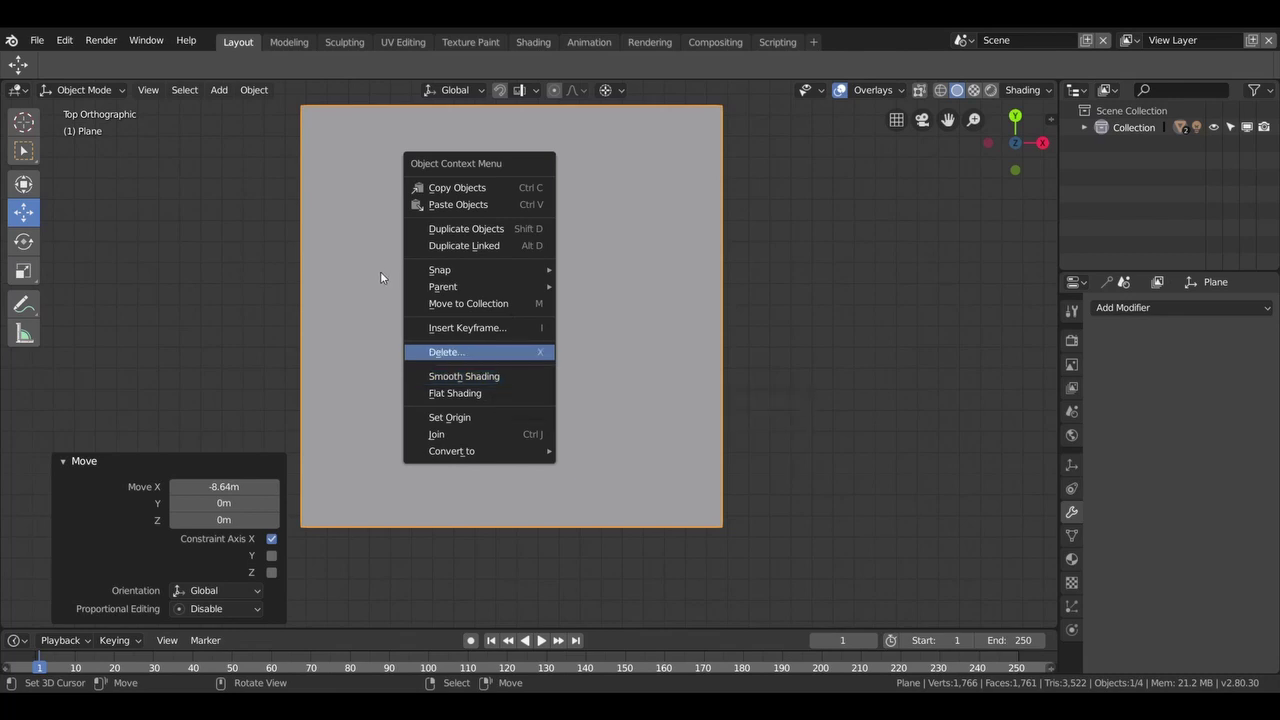
key("Tab")
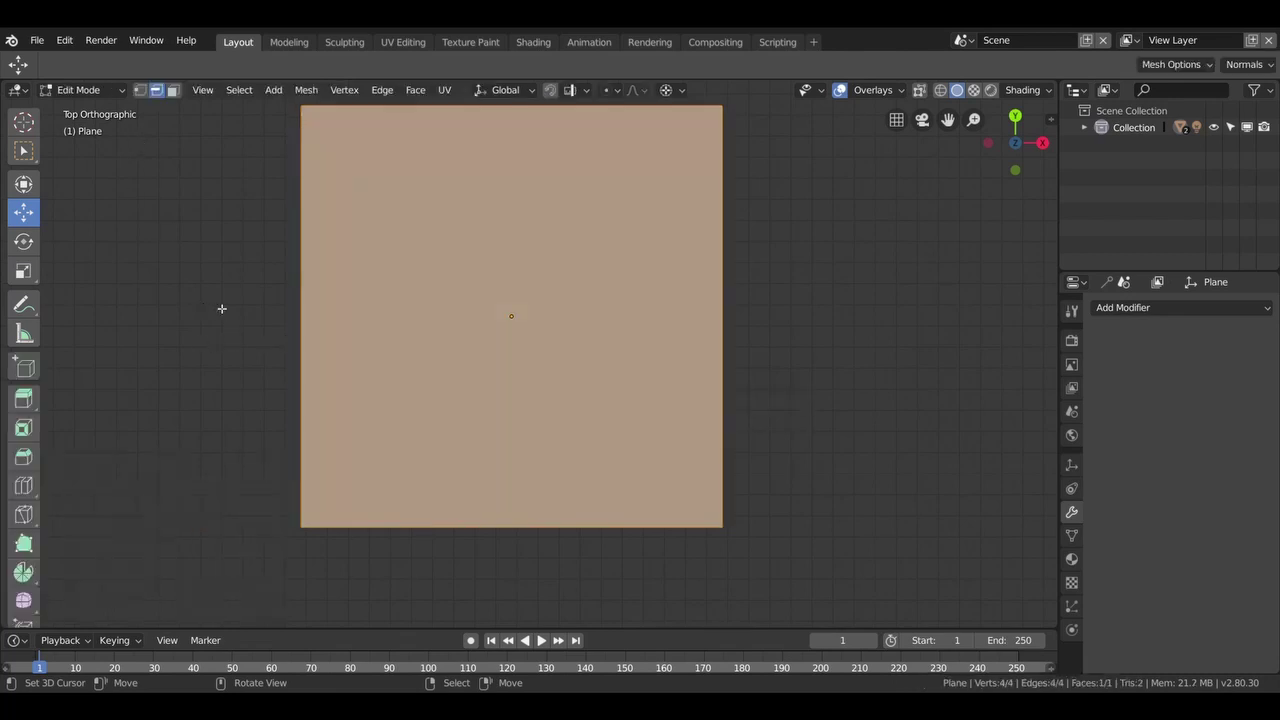
key("s")
left_click(488, 283)
right_click(477, 292)
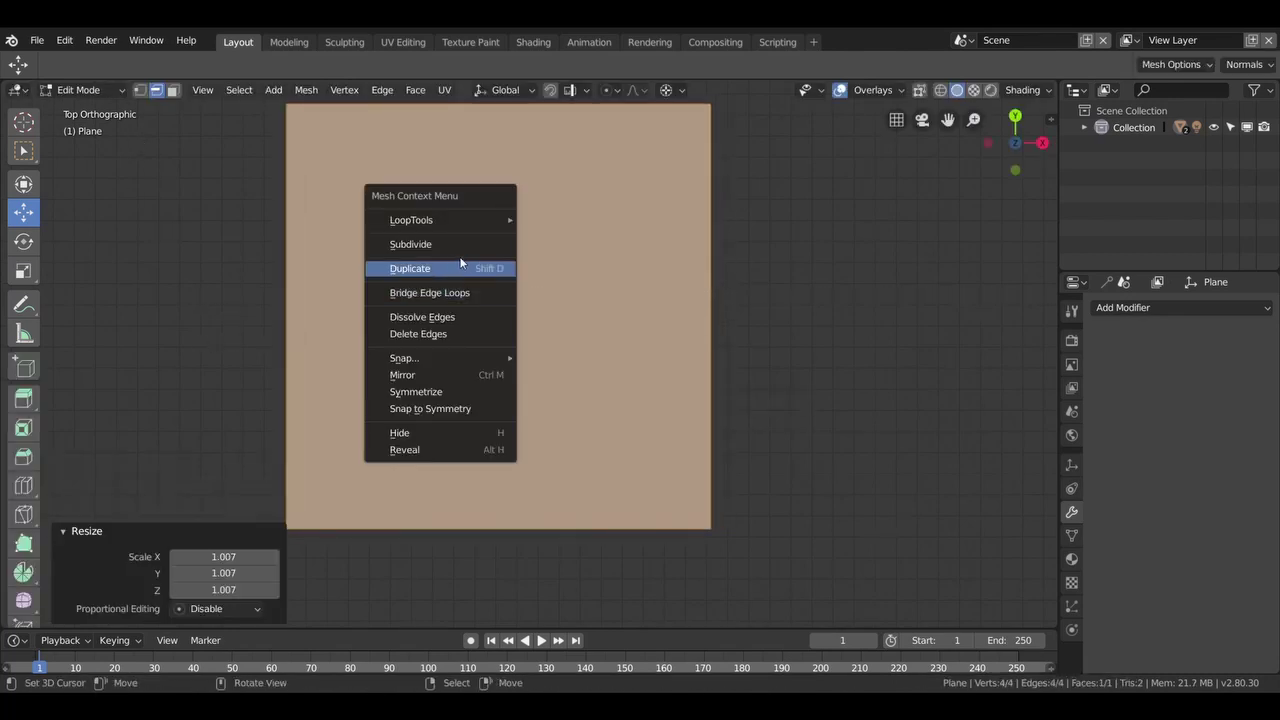
left_click(457, 247)
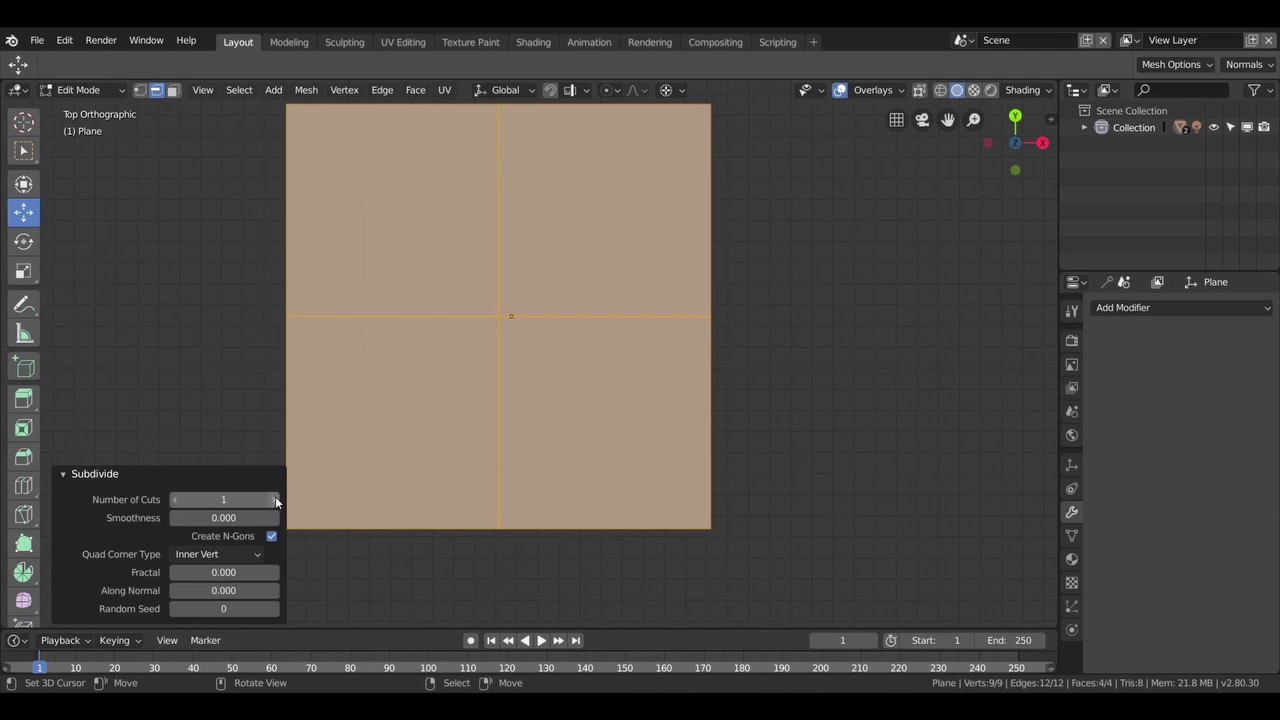
scroll(427, 330, "down", 1)
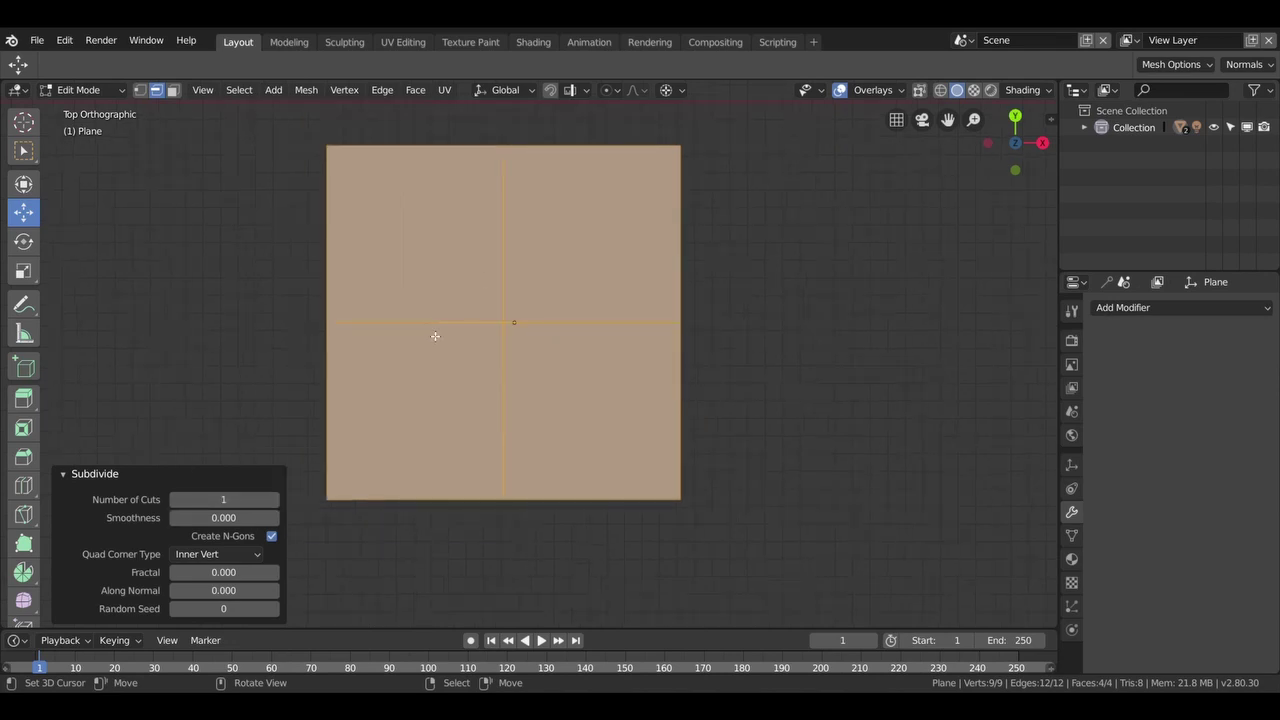
middle_click_drag(434, 334, 486, 377, "shift")
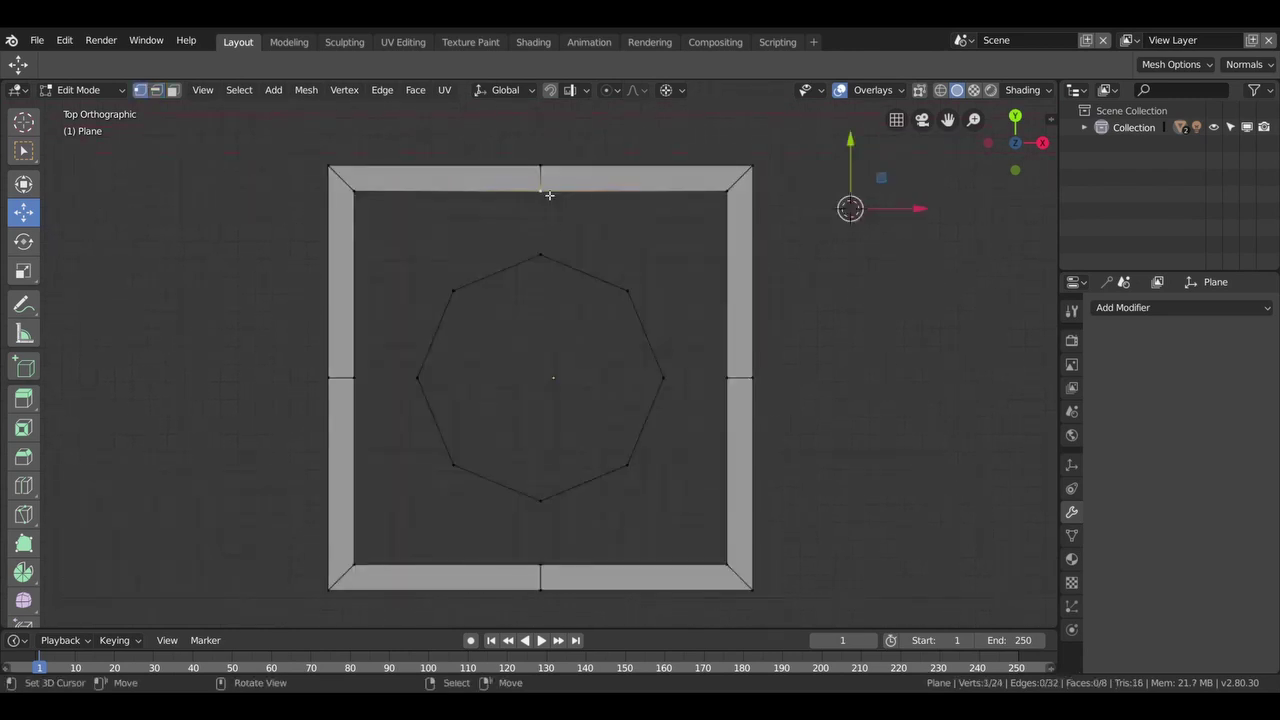
Fill a first face from the octagon's top vertices to the frame's inner top-left corner.
left_click(540, 255, "shift")
left_click(456, 289, "shift")
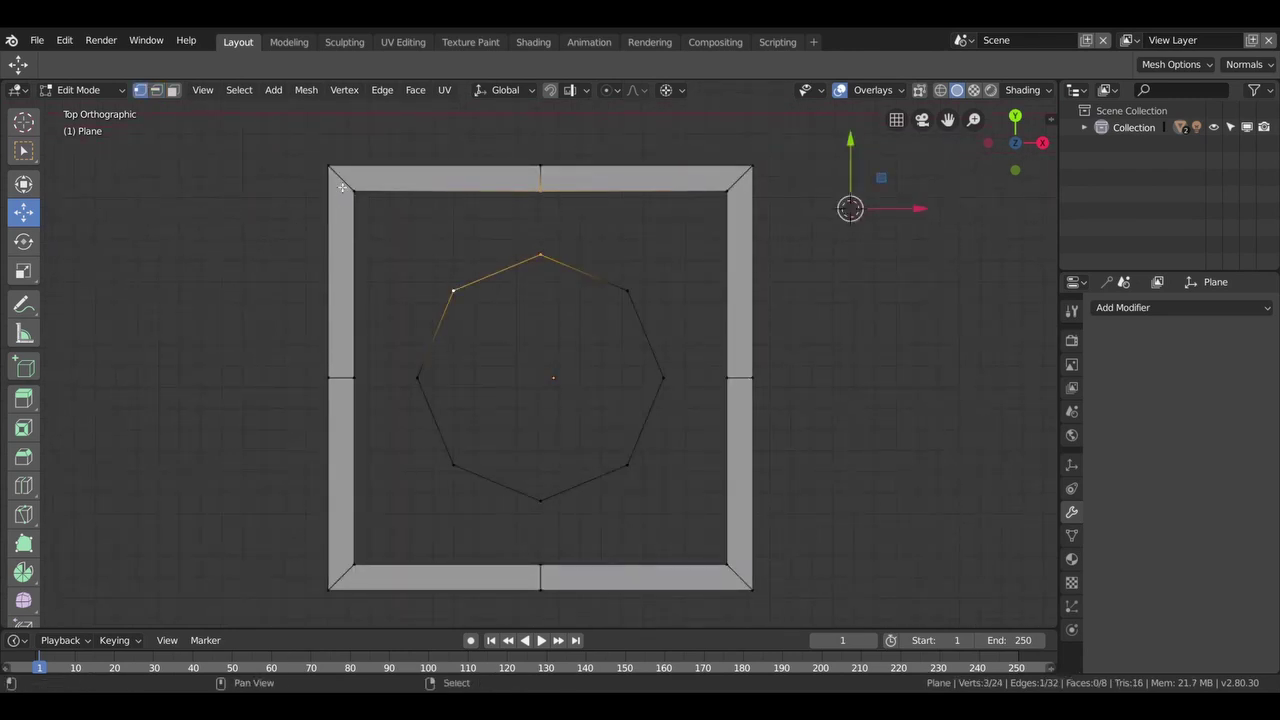
left_click(360, 194, "shift")
key("f")
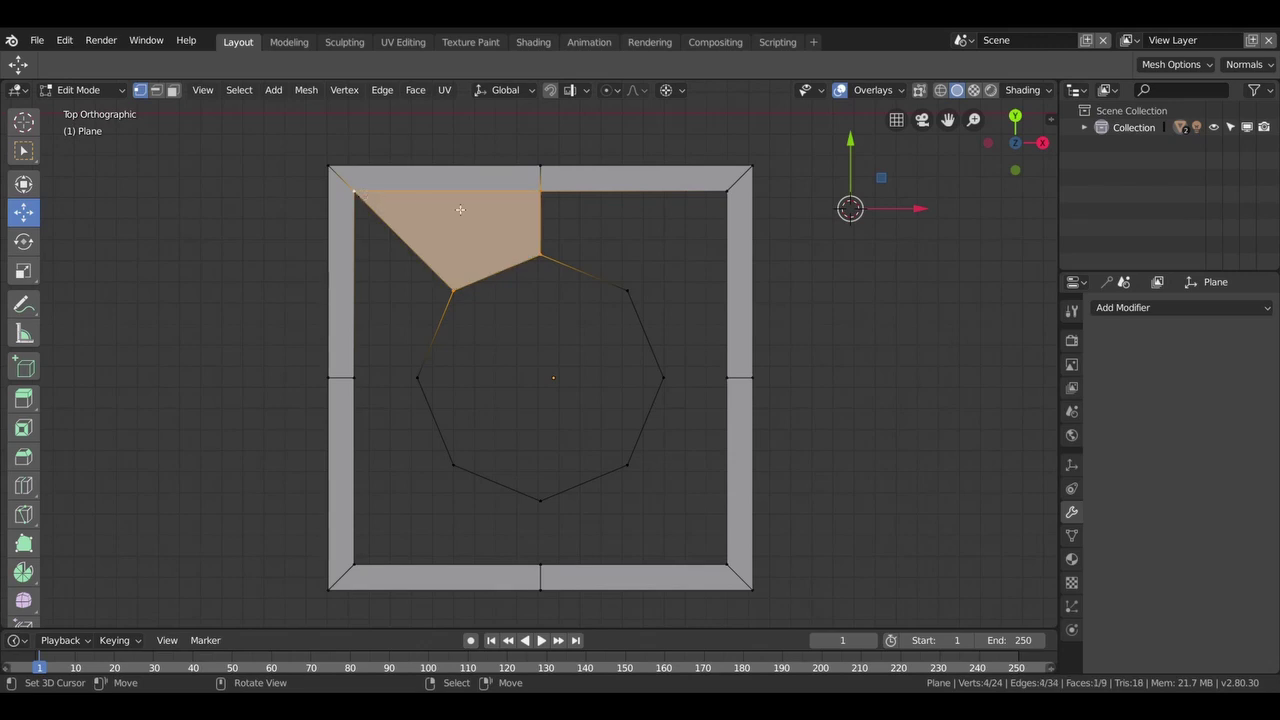
left_click(540, 256)
left_click(536, 194, "shift")
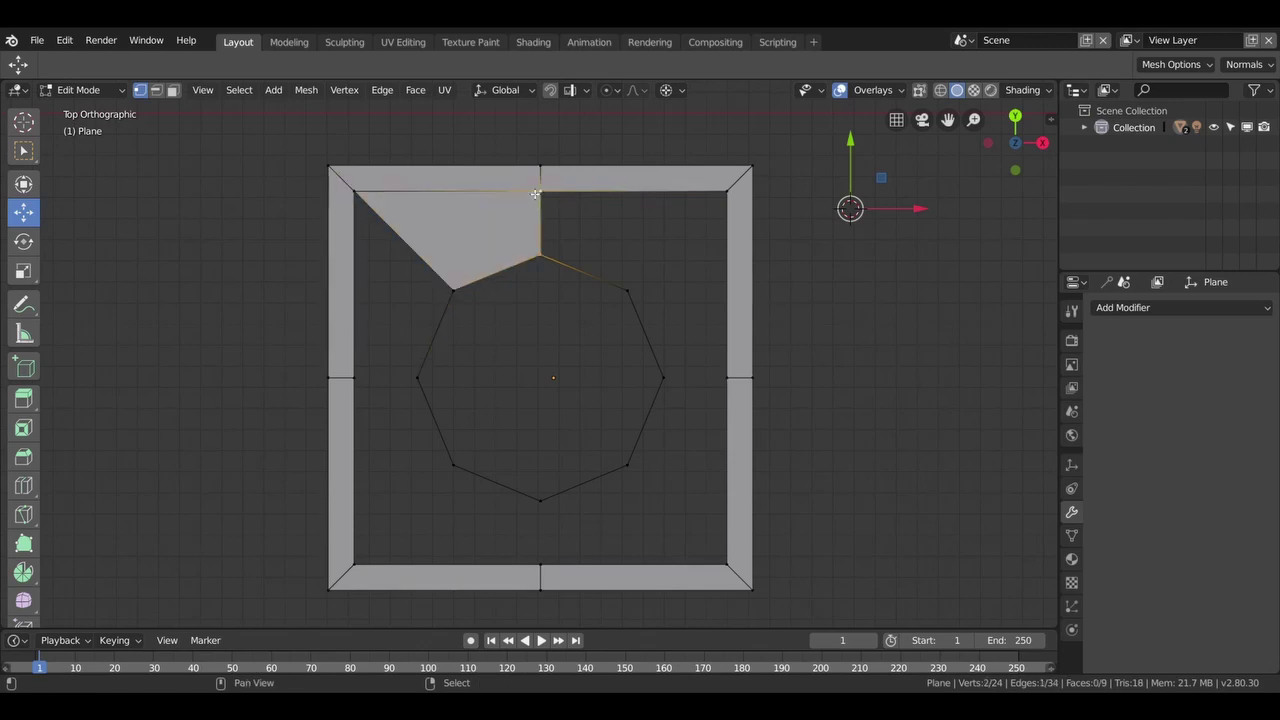
left_click(731, 193, "shift")
left_click(630, 294, "shift")
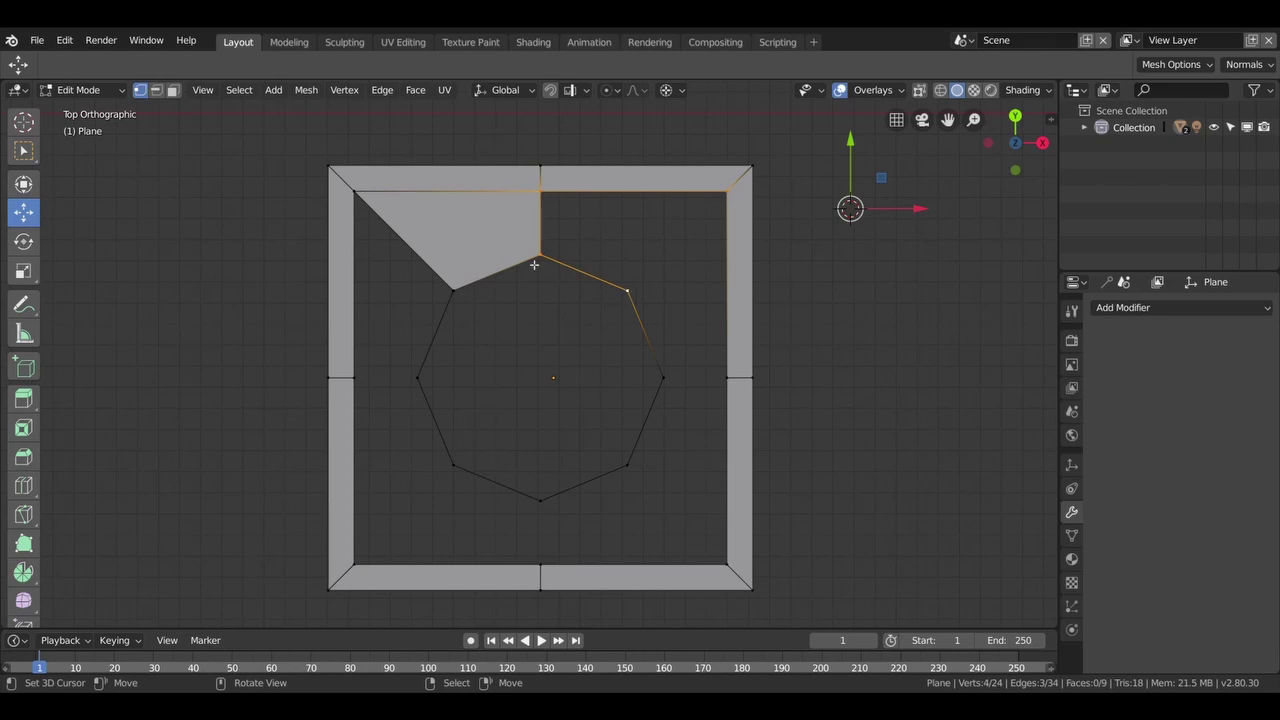
left_click(466, 296)
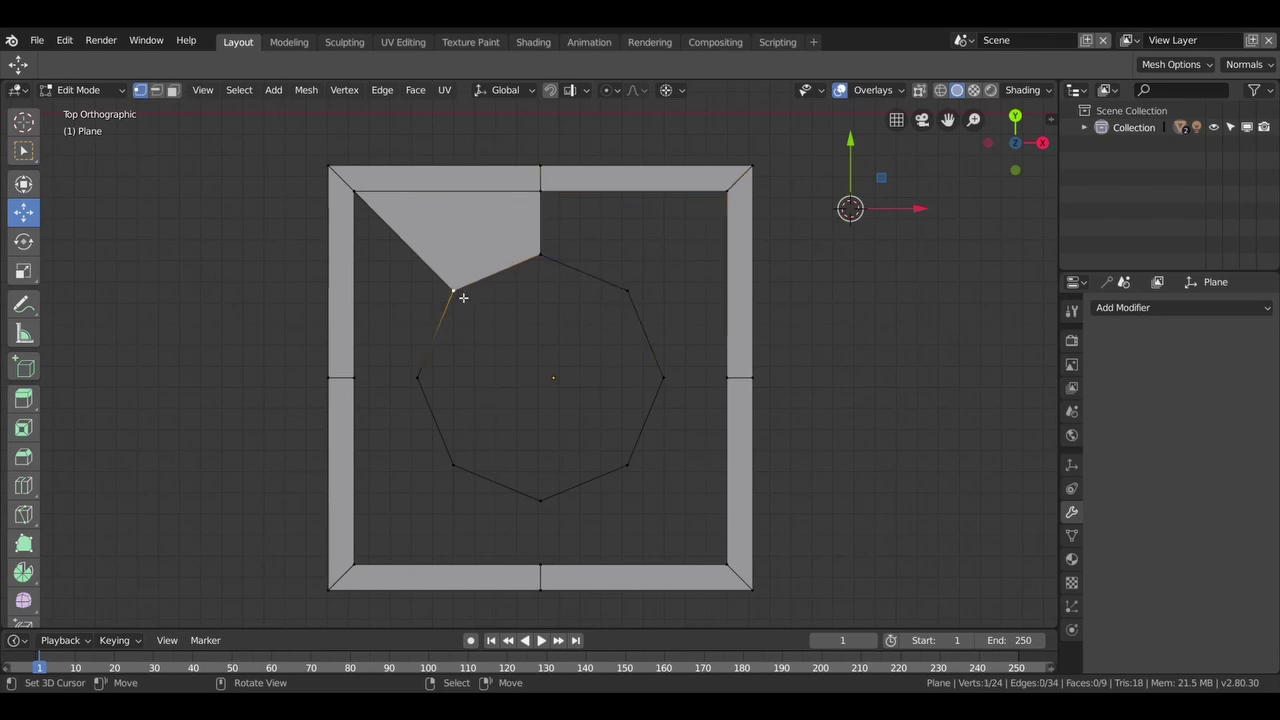
left_click(545, 264, "shift")
In face mode, delete the upper-left corner face, then undo the deletion.
left_click(173, 90)
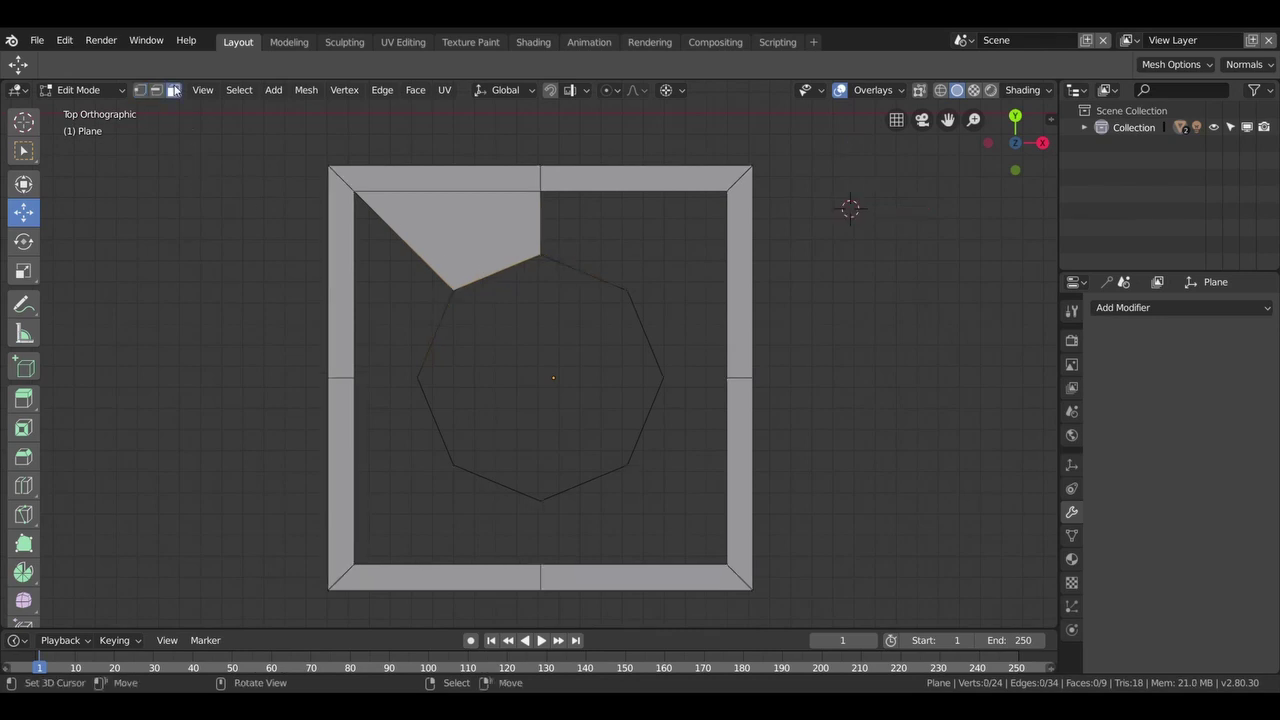
left_click(471, 238)
key("x")
left_click(471, 238)
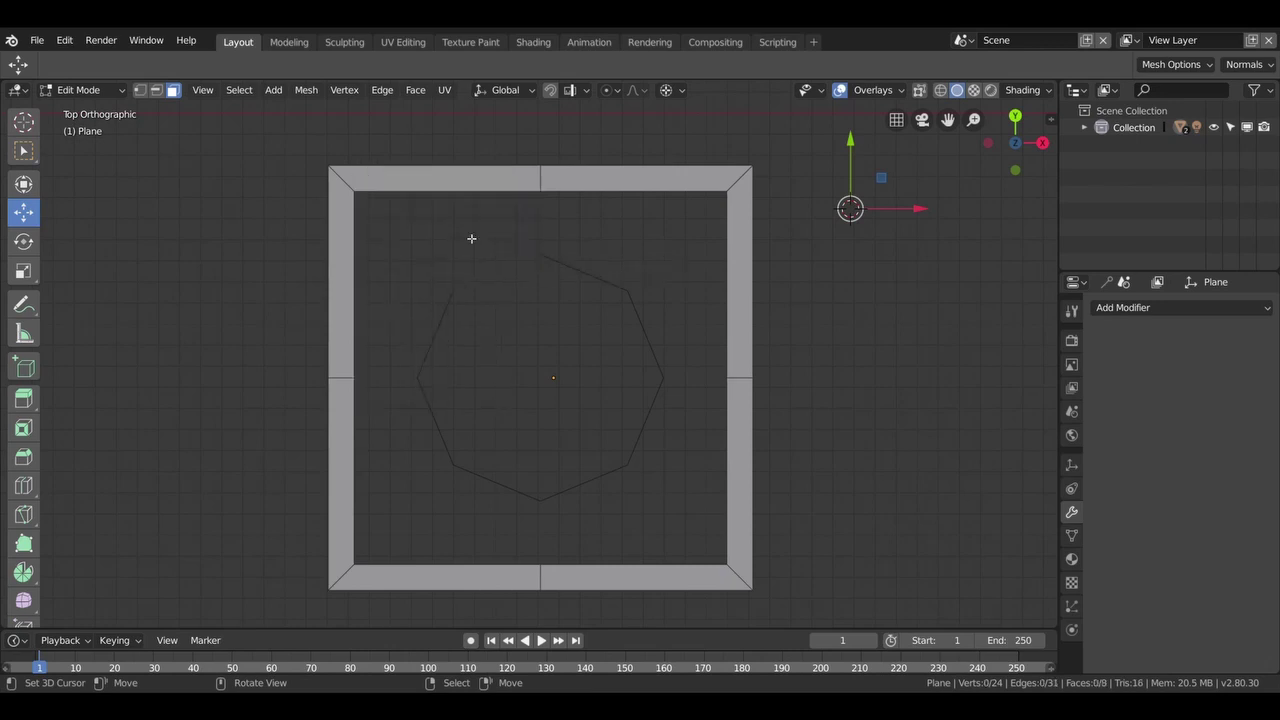
key("ctrl+z")
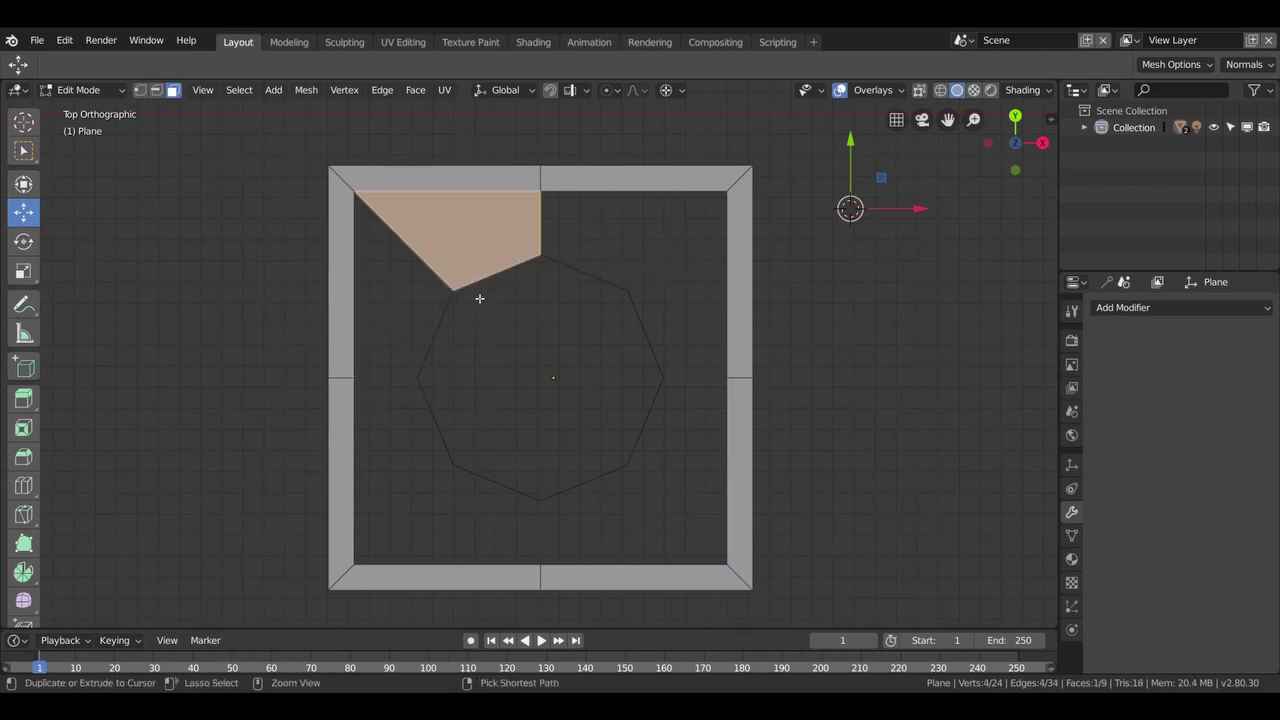
key("ctrl+z")
key("ctrl+z")
key("ctrl+z")
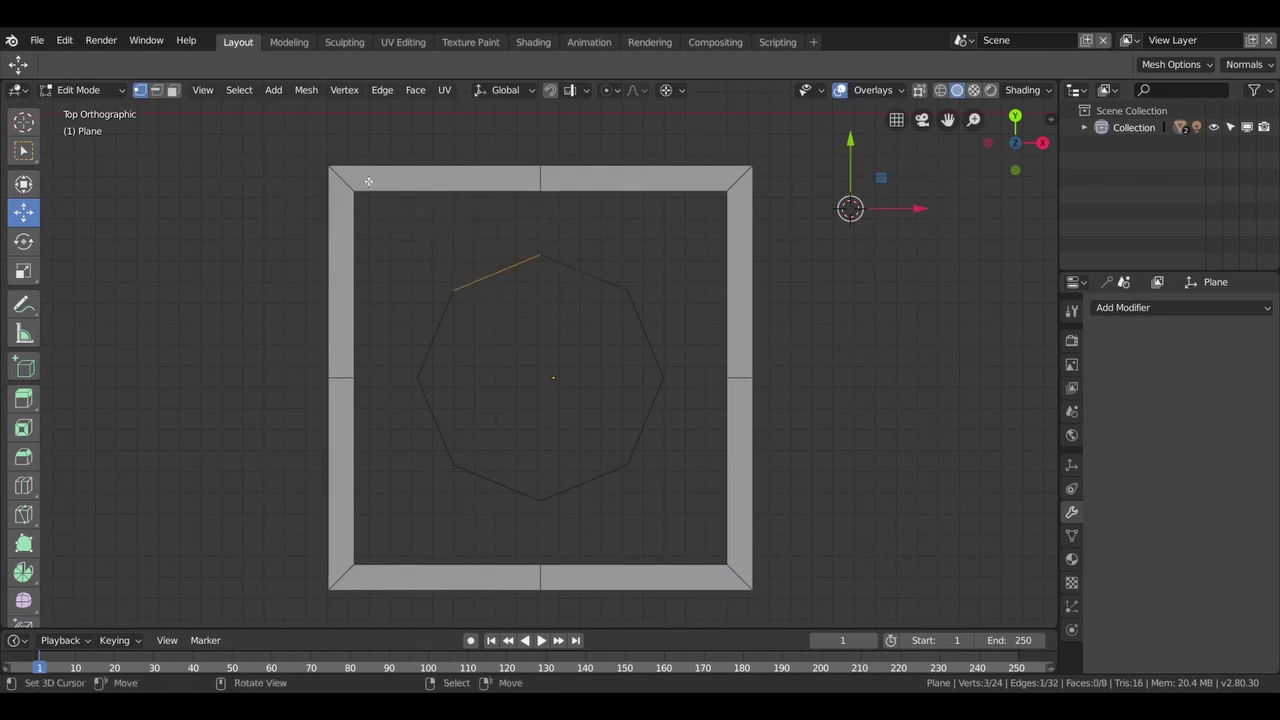
In edge mode, fill the top gap, remove the upper-left corner face, and undo a stray fill.
key("2")
left_click(481, 192, "shift")
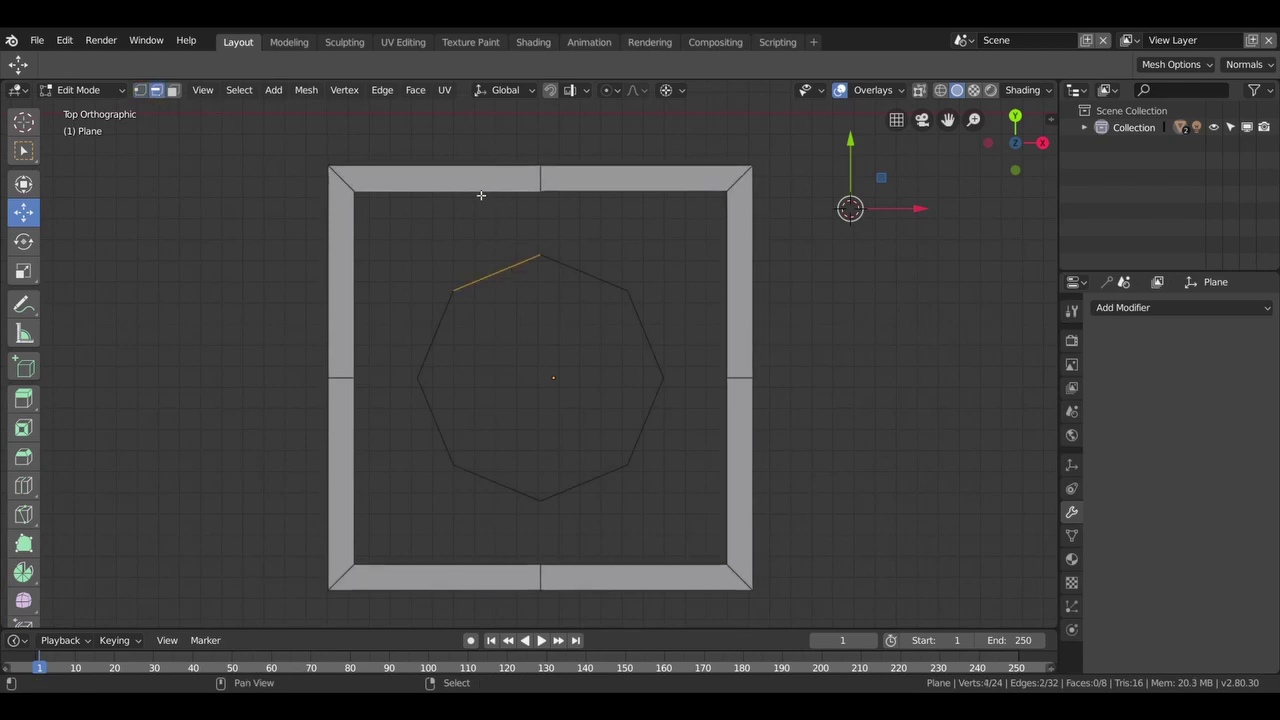
key("f")
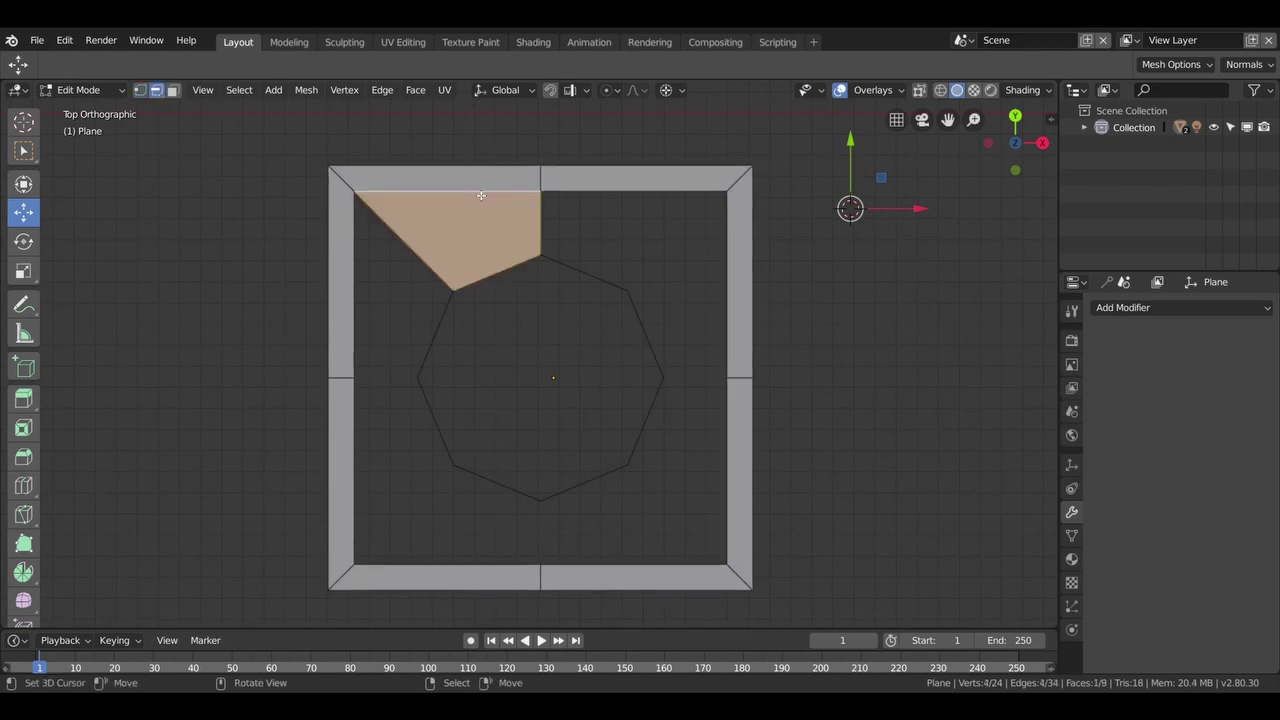
left_click(493, 238)
left_click(476, 238)
key("x")
left_click(431, 251)
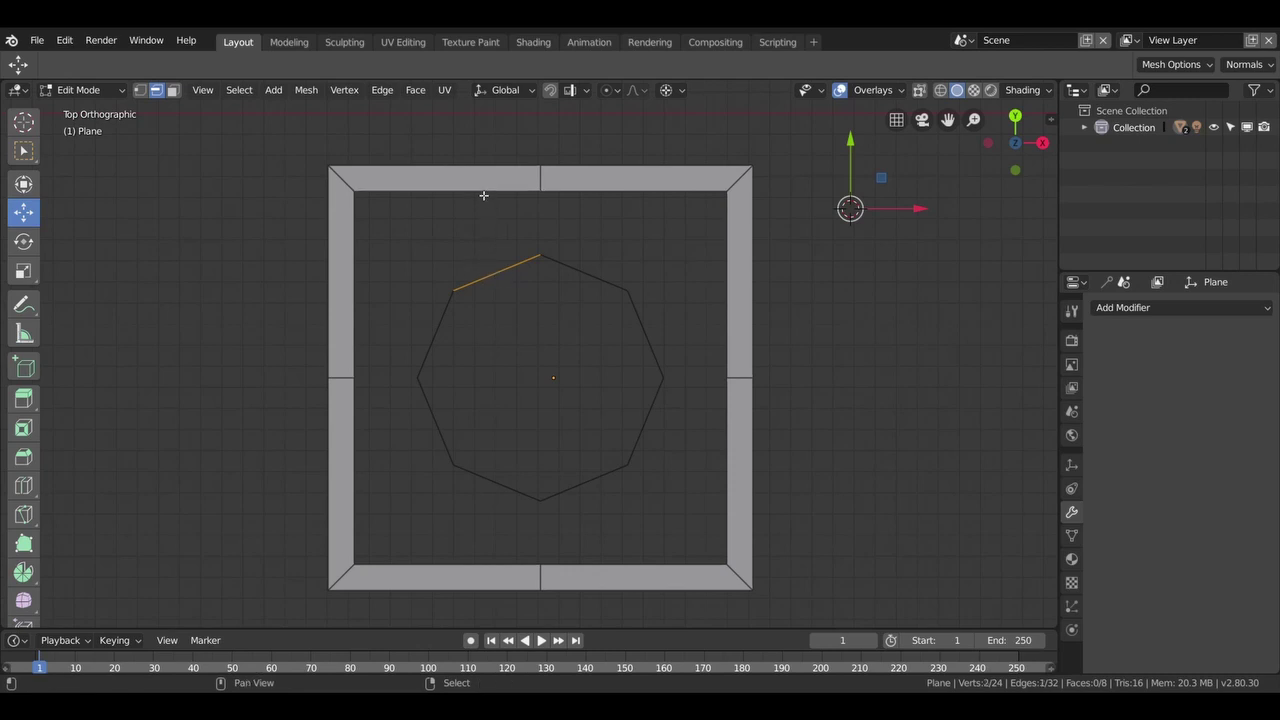
key("f")
key("f")
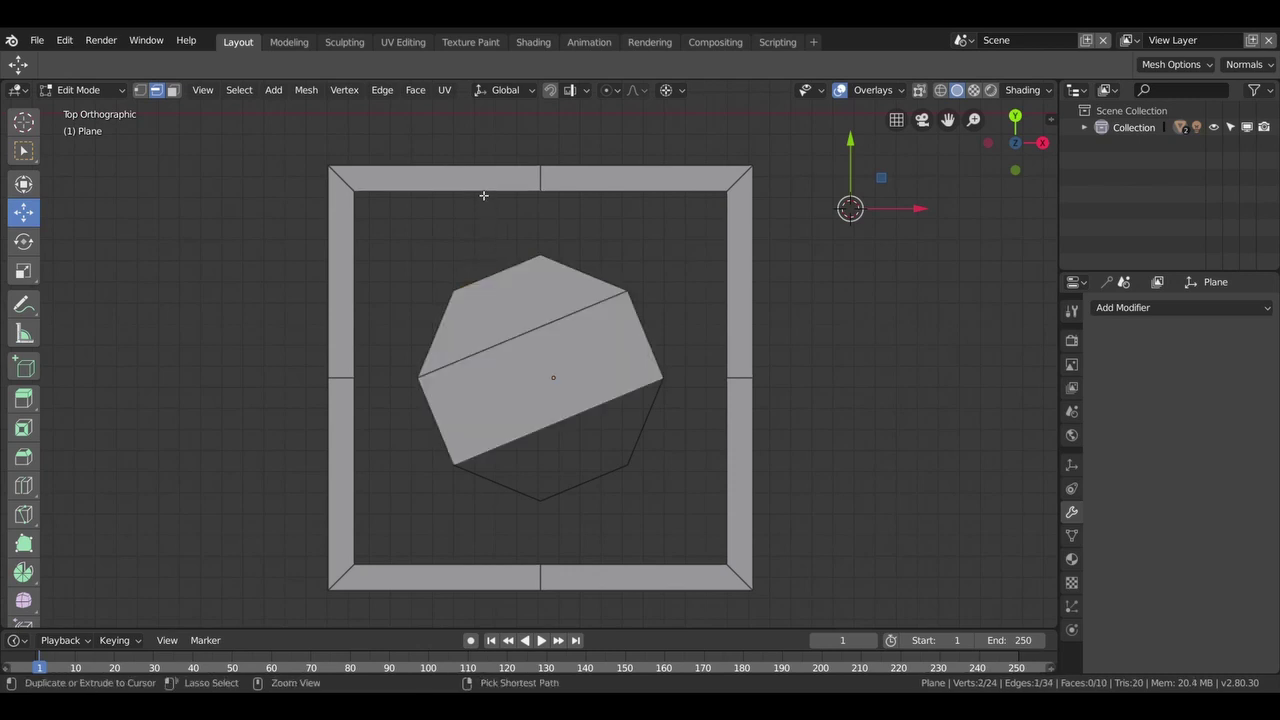
key("ctrl+z")
key("ctrl+z")
Fill faces joining the upper-left and upper-right octagon edges to the inner top frame edge.
left_click(486, 192)
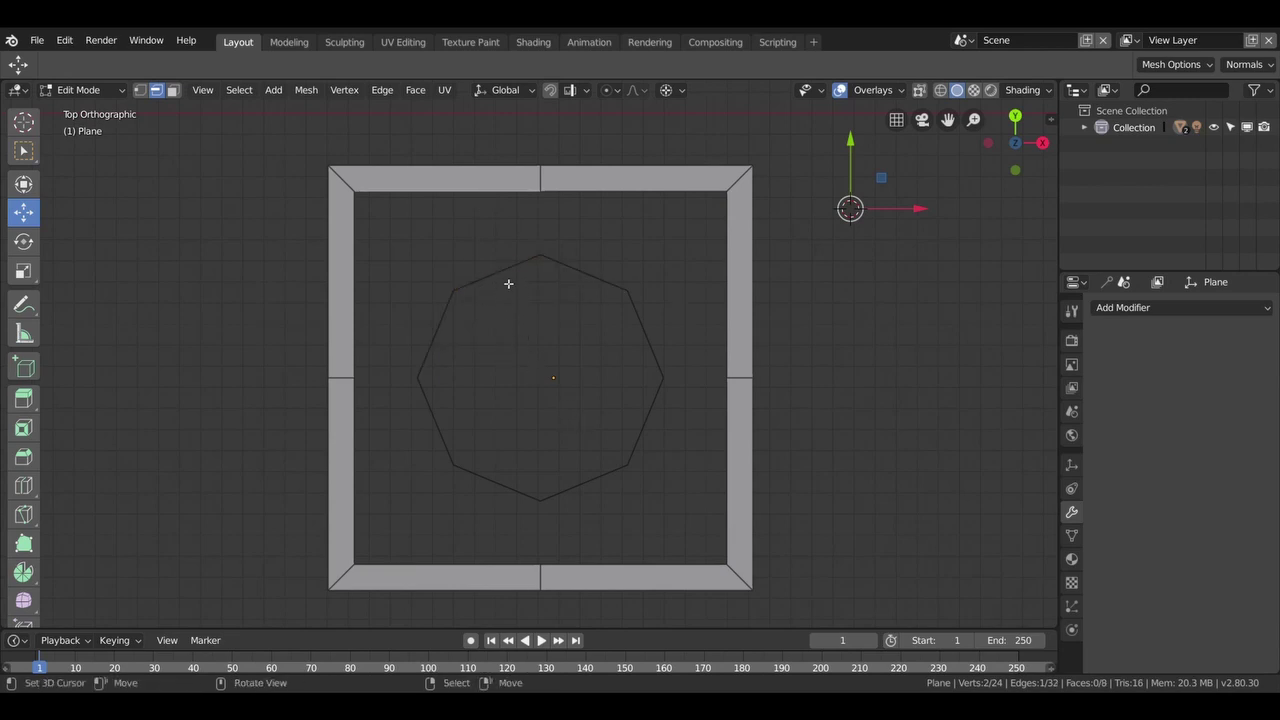
left_click(508, 280)
left_click(484, 193, "shift")
key("f")
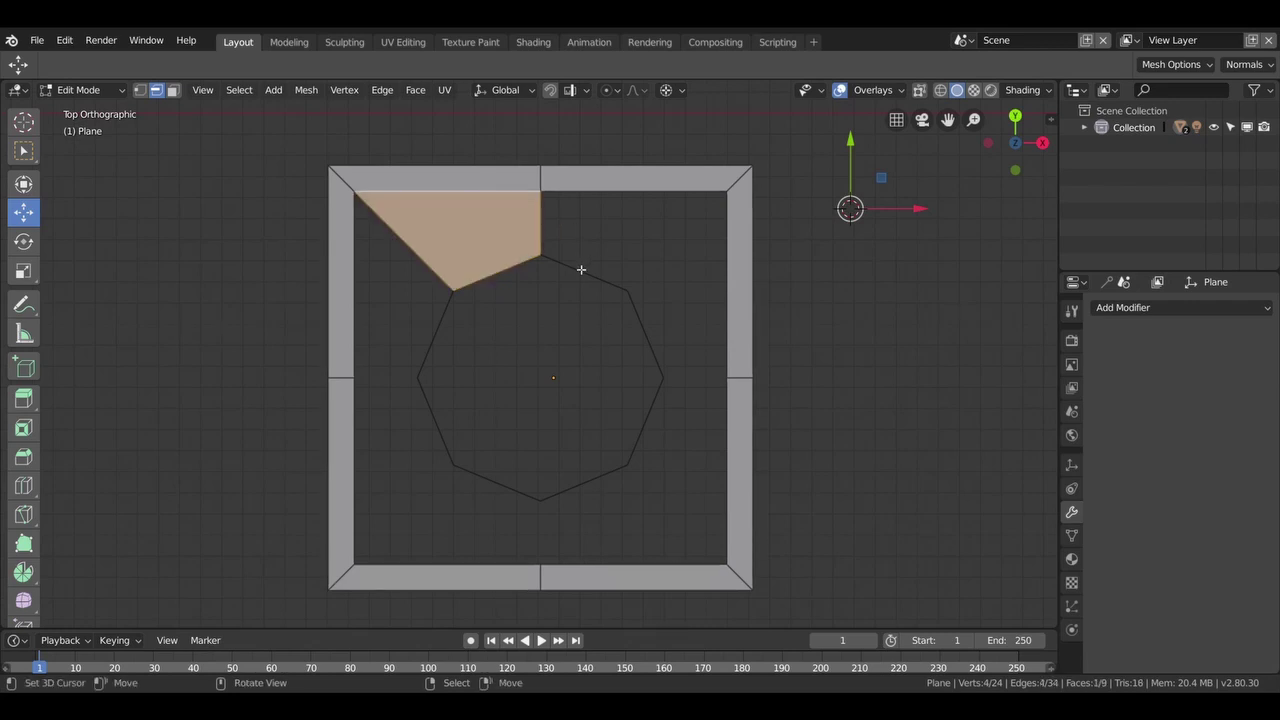
left_click(581, 269)
left_click(615, 194, "shift")
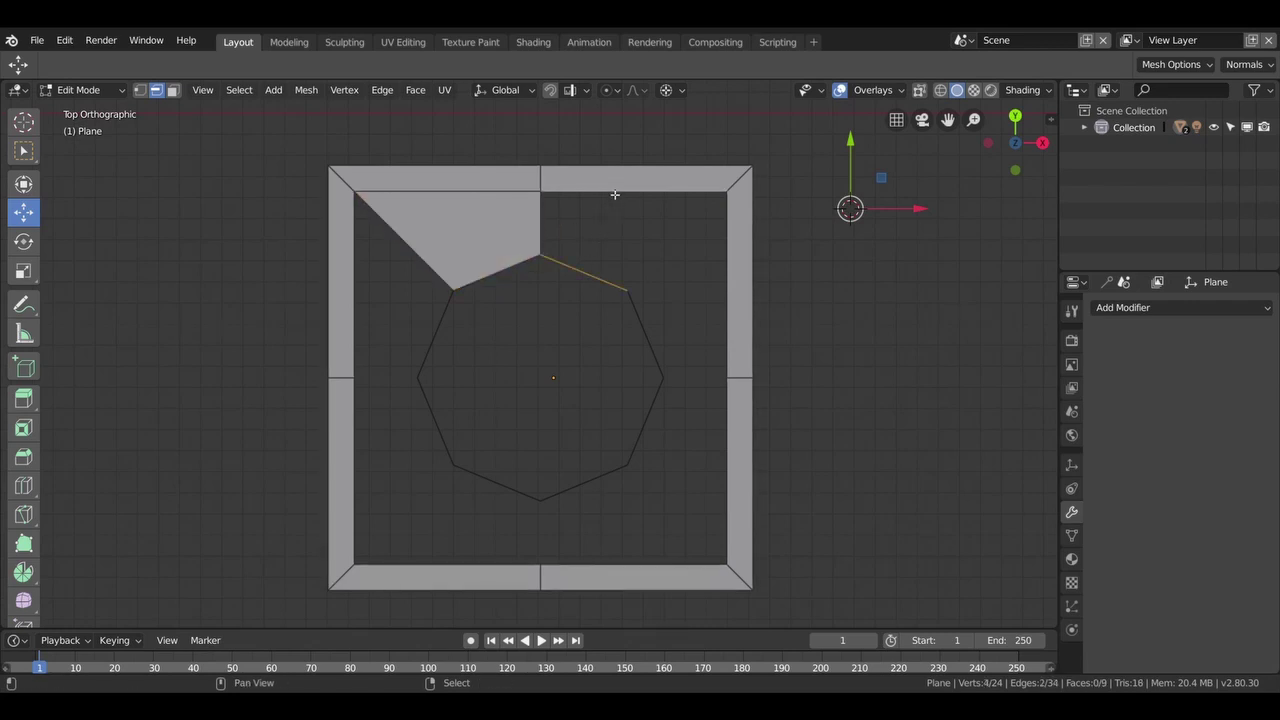
key("f")
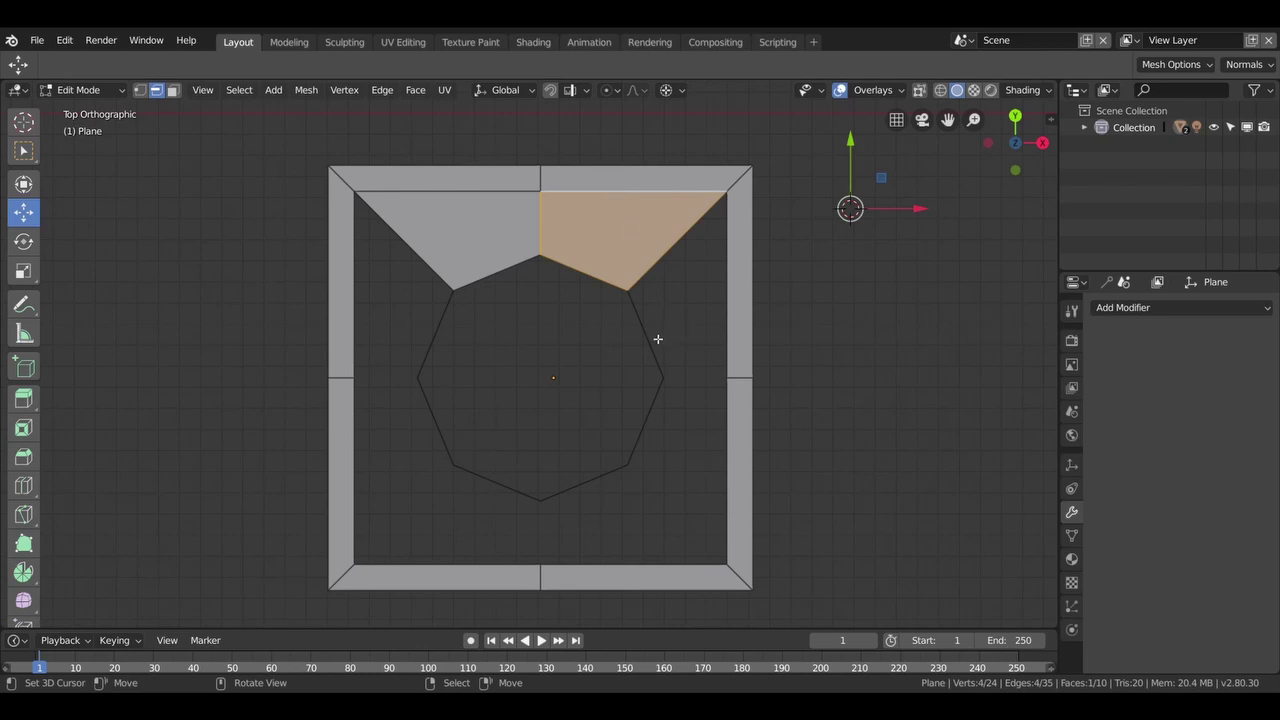
Fill the right, lower-right and bottom-right gaps between octagon and frame edges.
left_click(656, 338)
left_click(730, 312, "shift")
key("f")
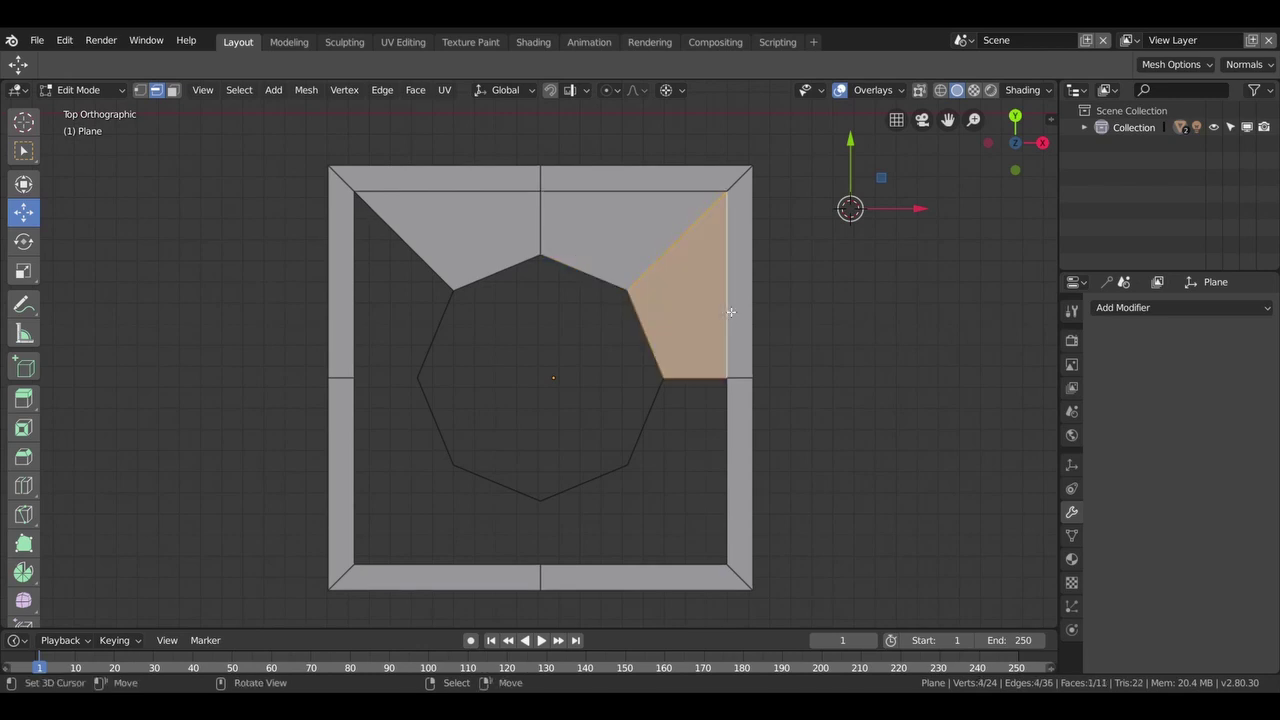
left_click(662, 436)
left_click(724, 459, "shift")
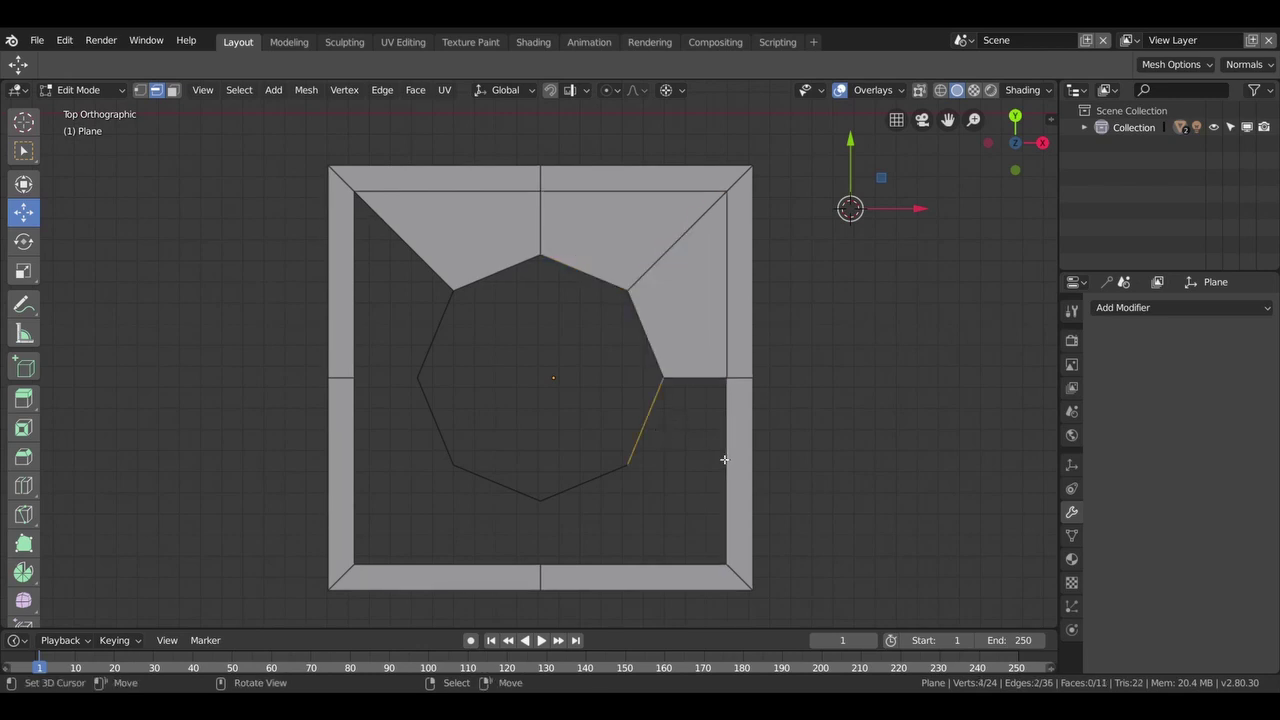
key("f")
left_click(592, 489)
left_click(616, 568, "shift")
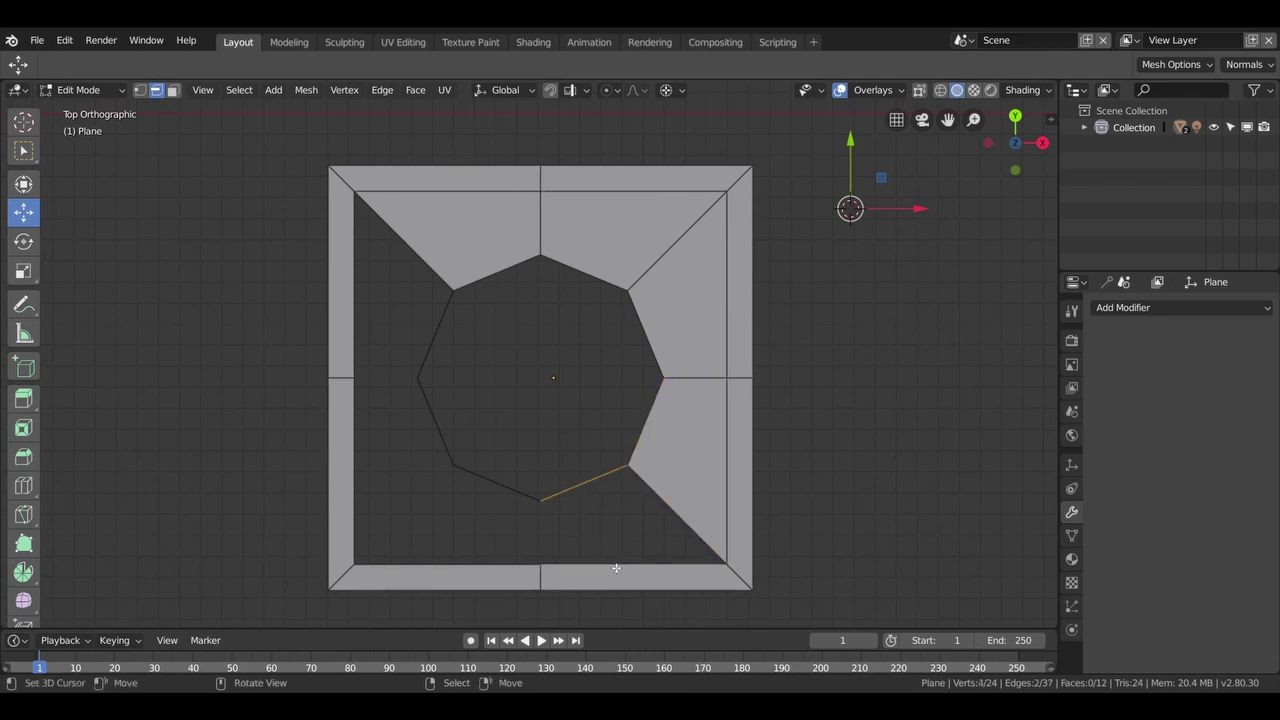
key("f")
Fill the bottom-left, left and upper-left gaps, then select the edge loop around the hole.
left_click(500, 490)
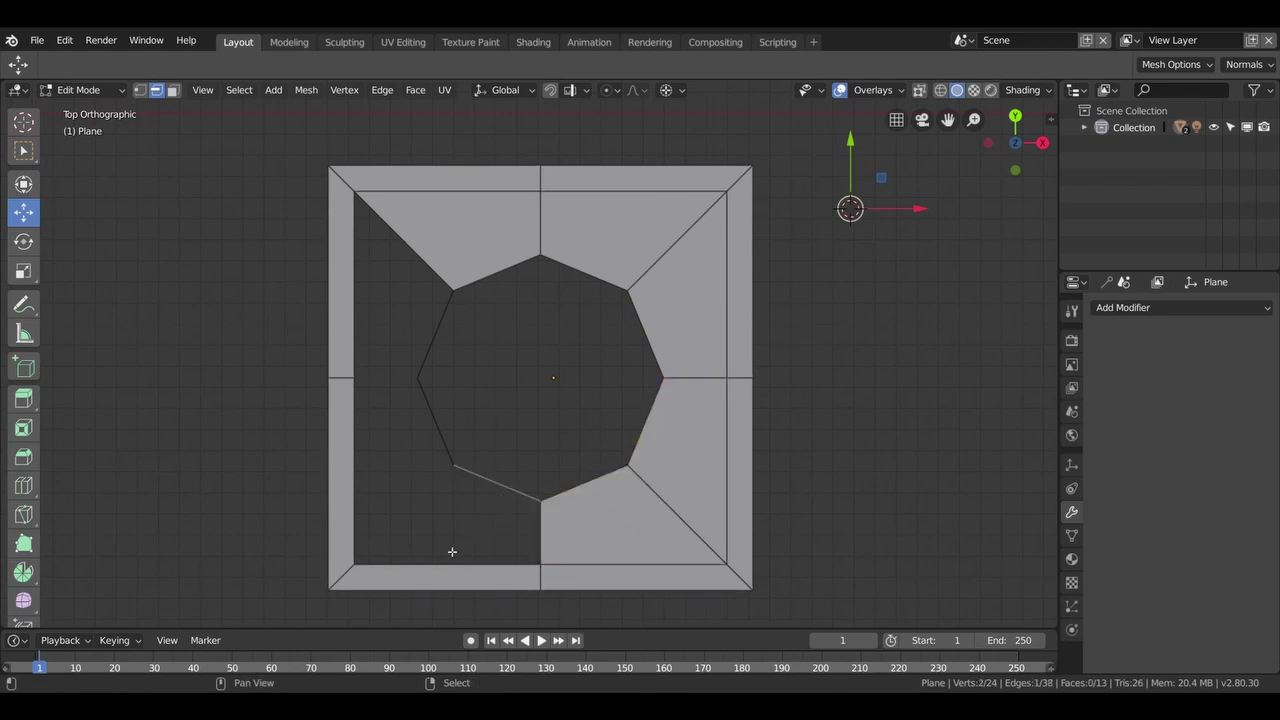
left_click(433, 566, "shift")
key("f")
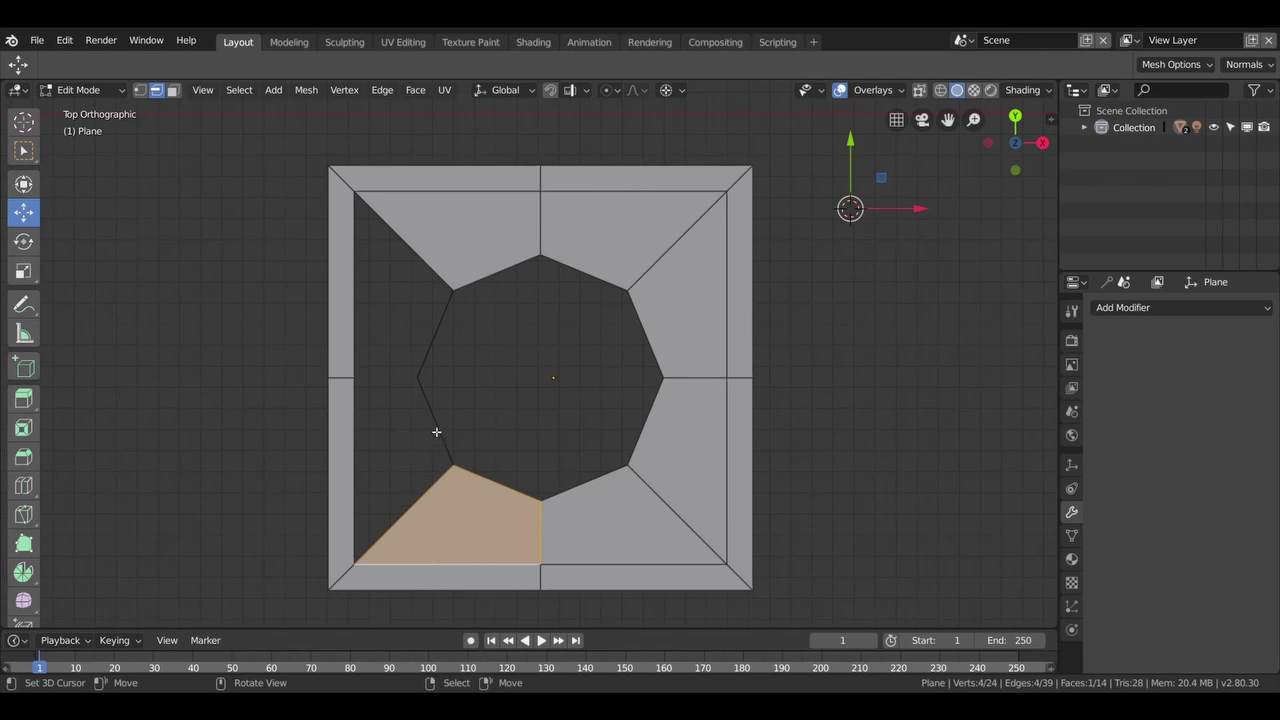
left_click(432, 434)
left_click(361, 451, "shift")
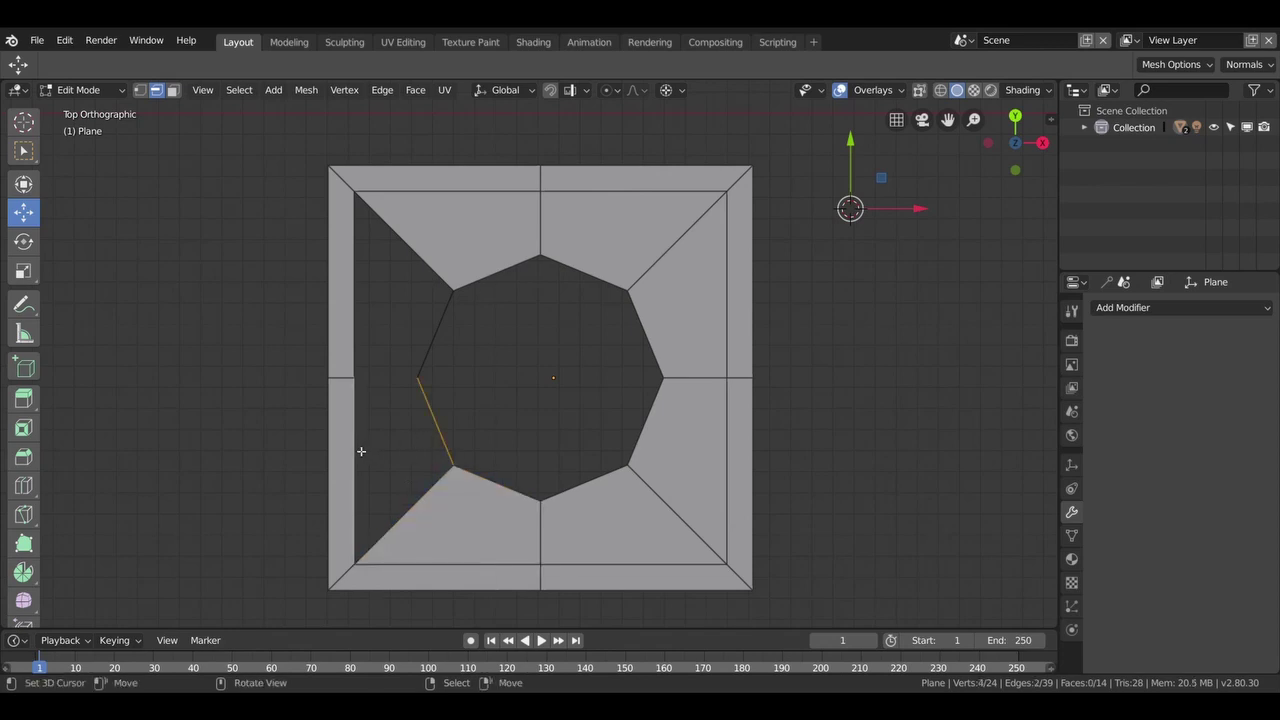
key("f")
left_click(441, 324)
left_click(366, 293, "shift")
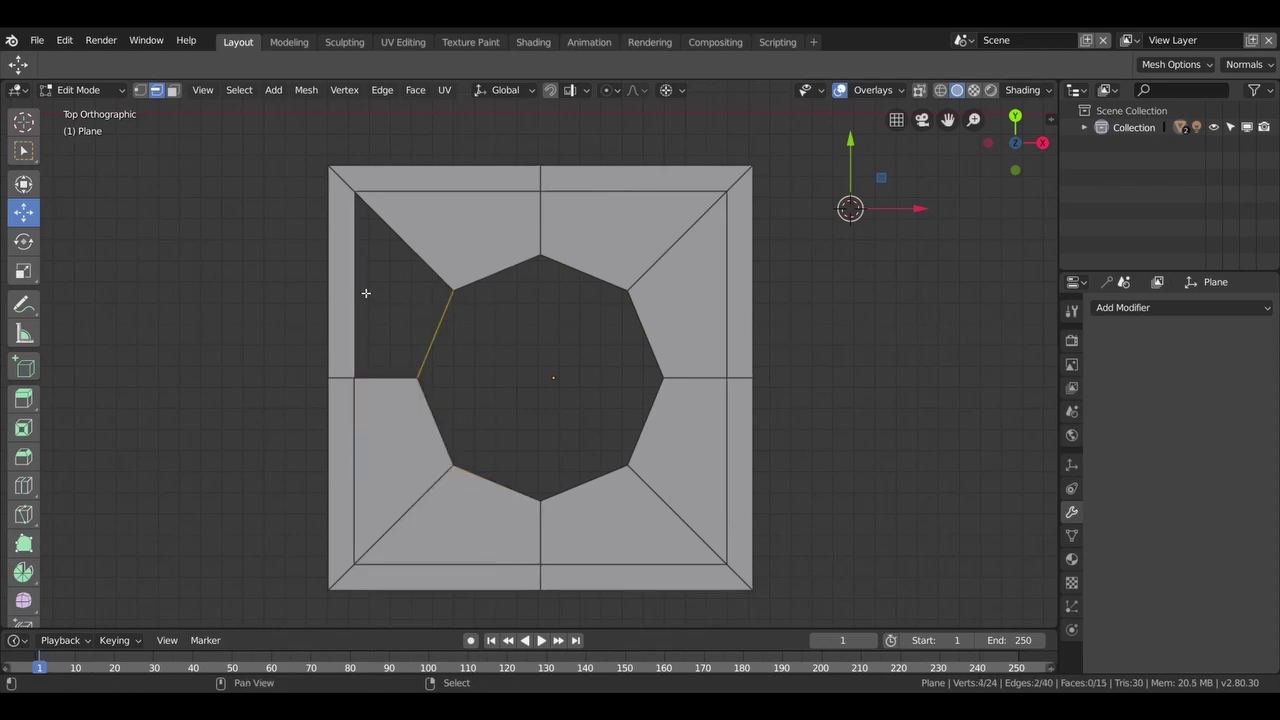
key("f")
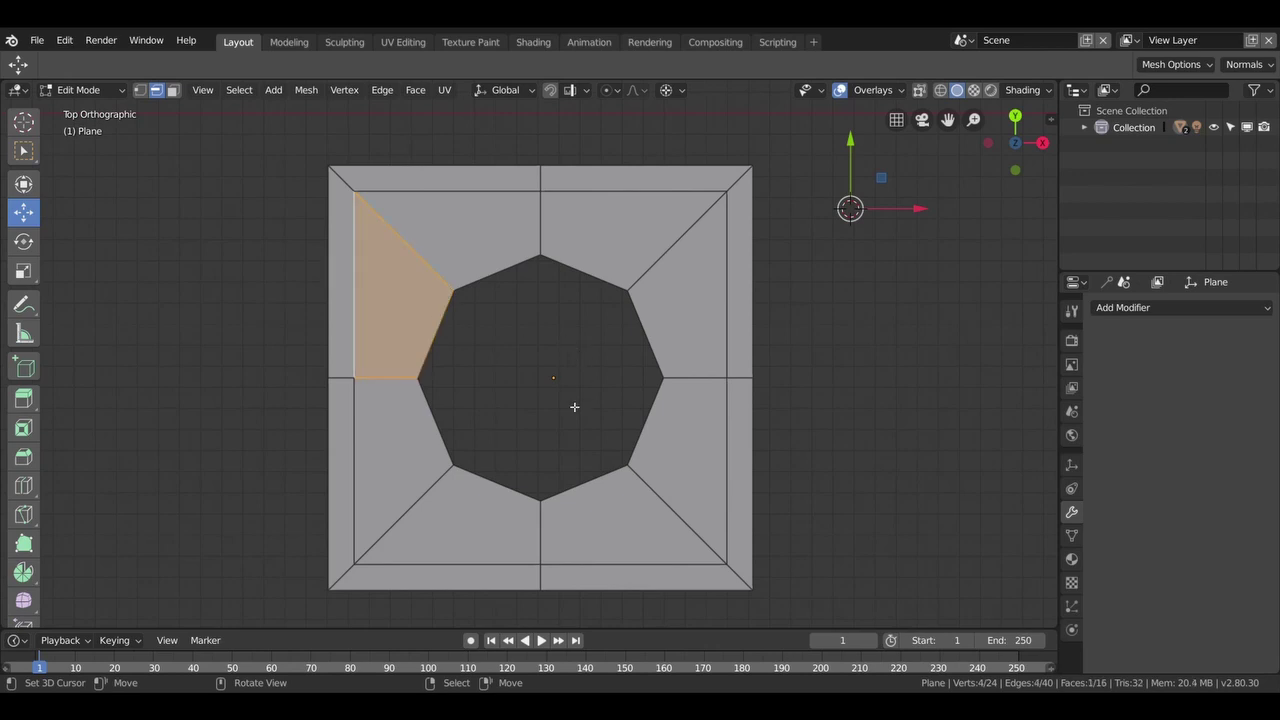
left_click(652, 349)
left_click(652, 349, "alt")
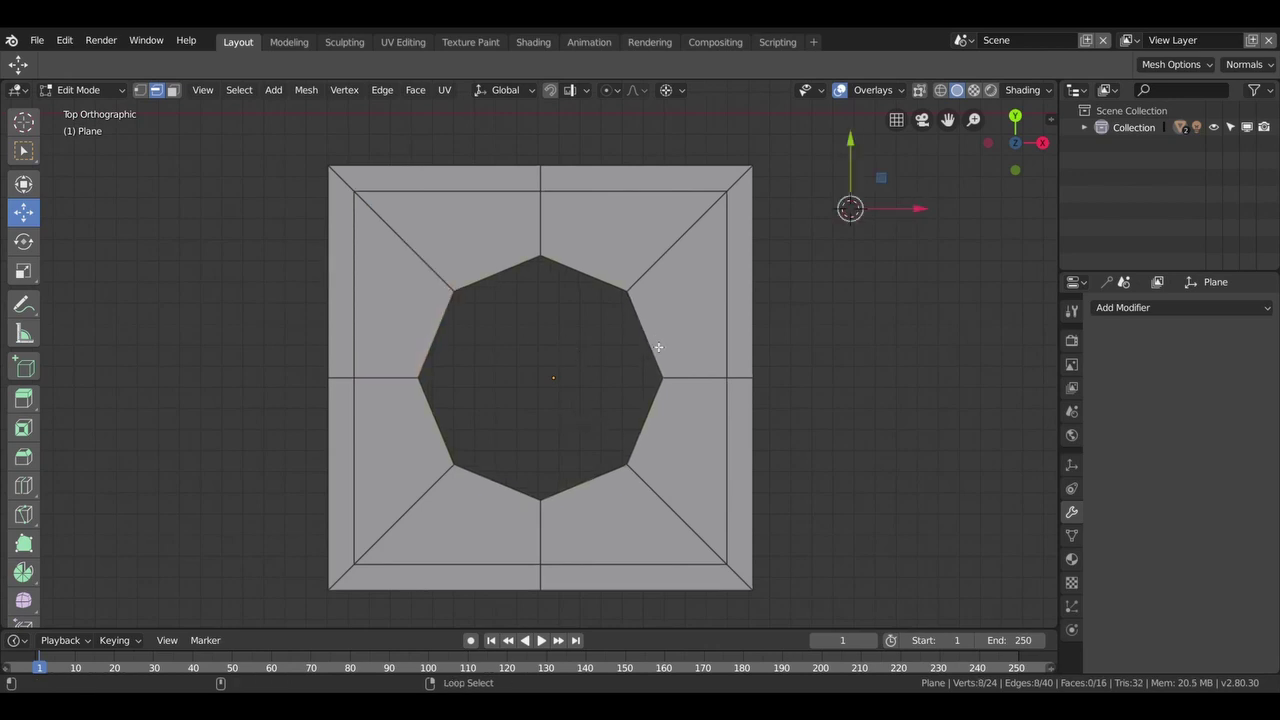
Snap the cursor to the hole, add an 8-vertex circle there and scale it to 0.427.
key("shift+s")
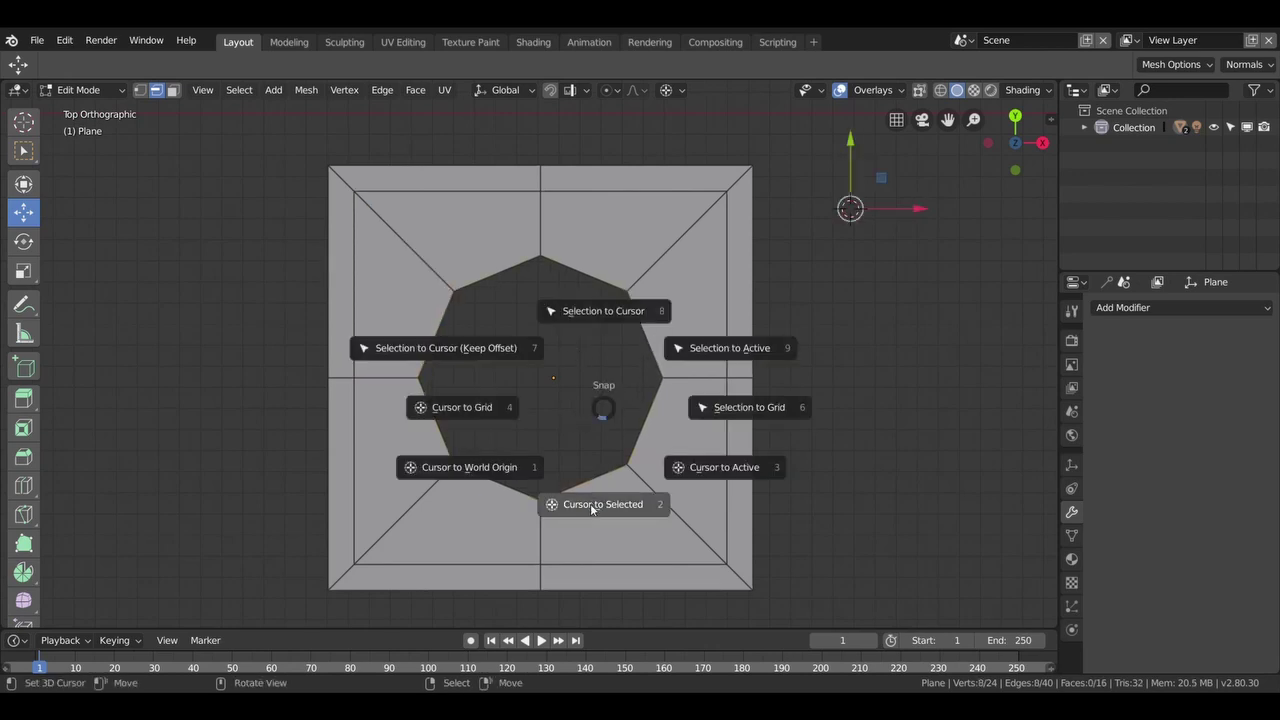
left_click(591, 504)
key("shift+a")
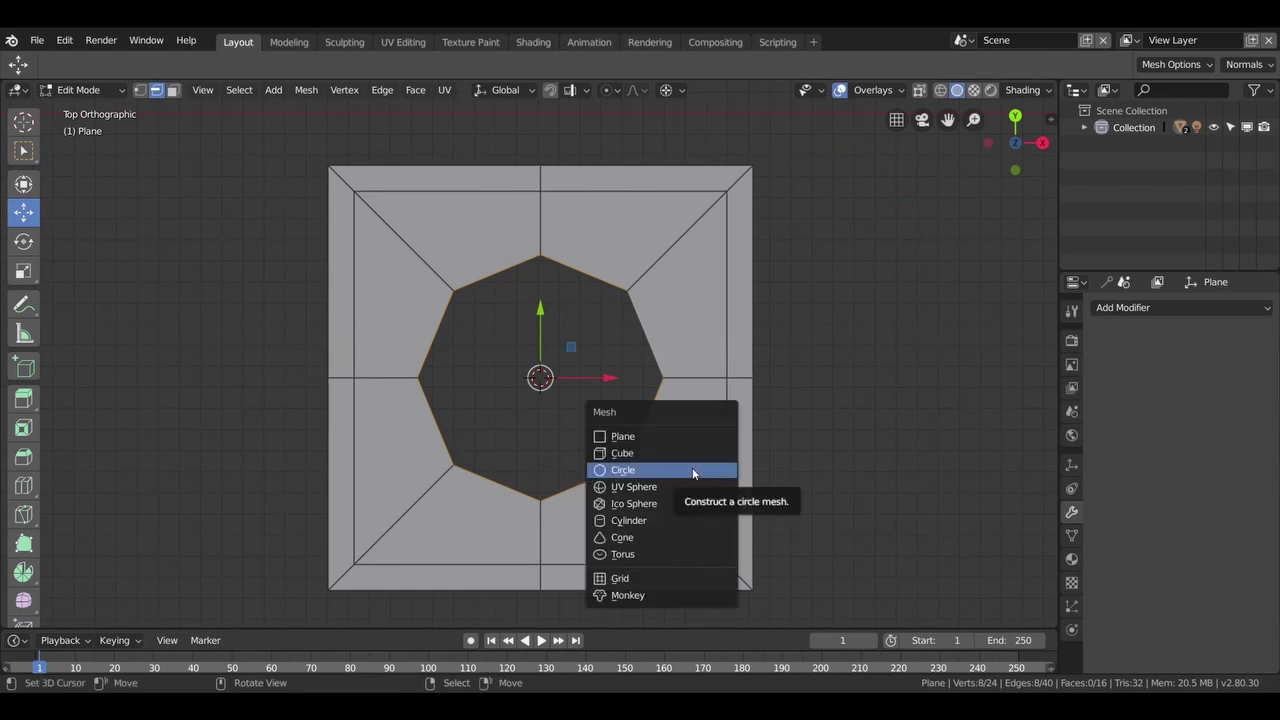
left_click(696, 470)
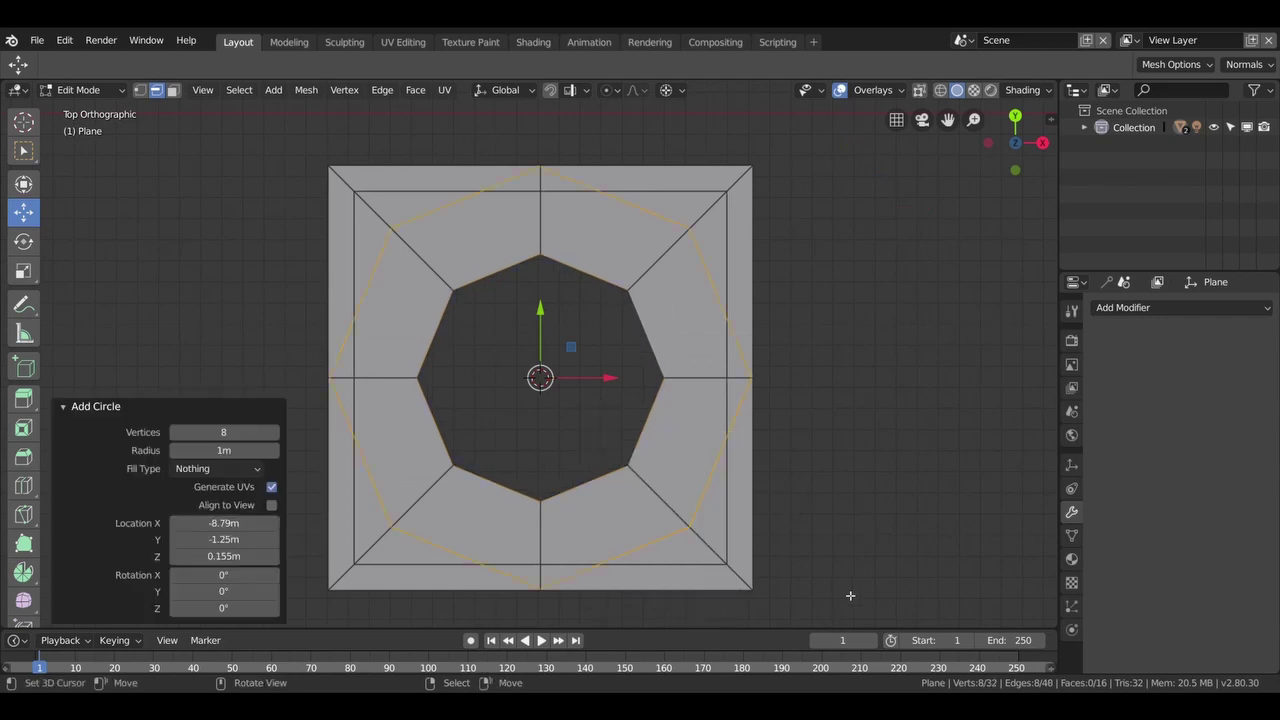
key("s")
left_click(673, 463)
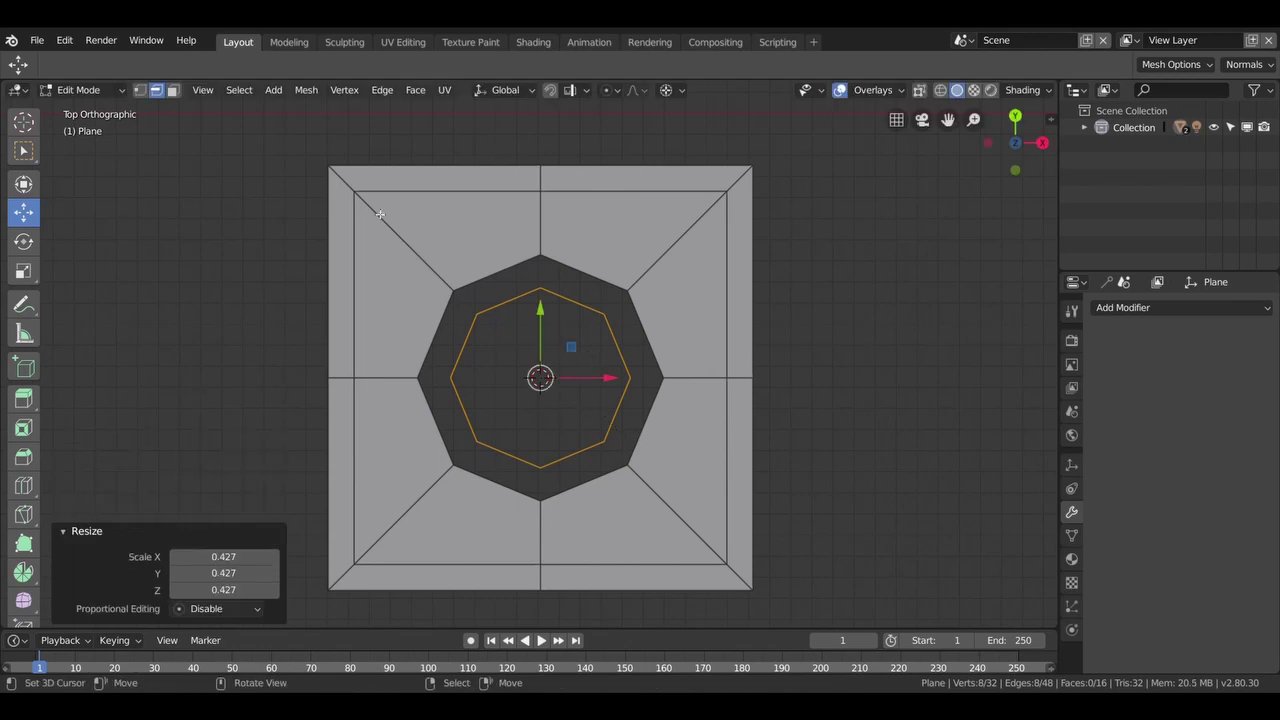
left_click(139, 90)
Move the top outer-octagon vertex up and the two lower diagonal vertices down along Y.
left_click(557, 264)
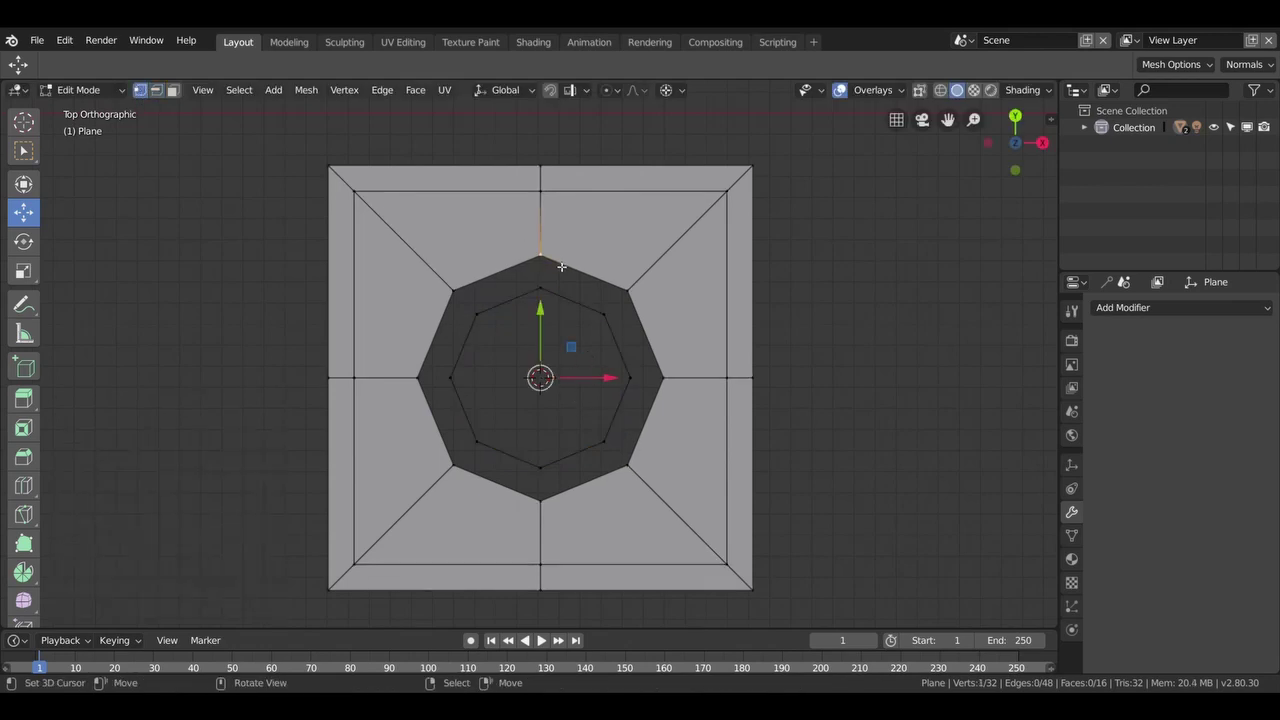
key("g")
key("y")
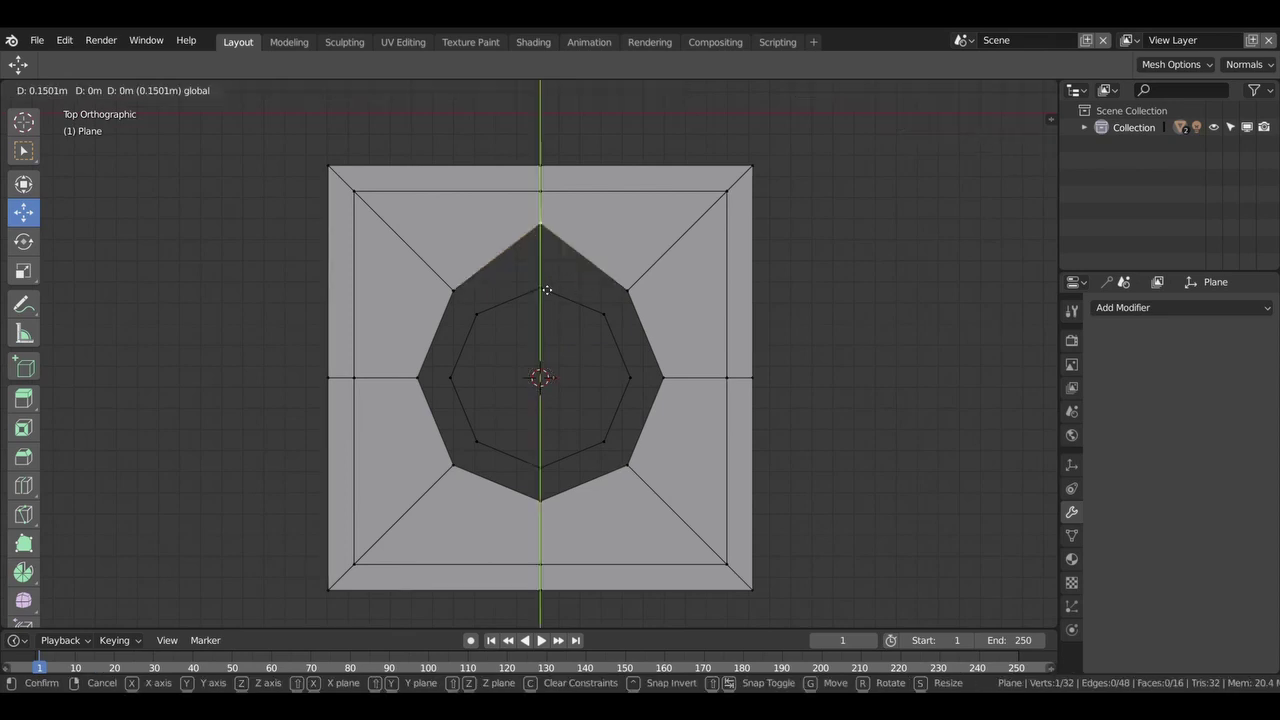
key("Return")
left_click(627, 466)
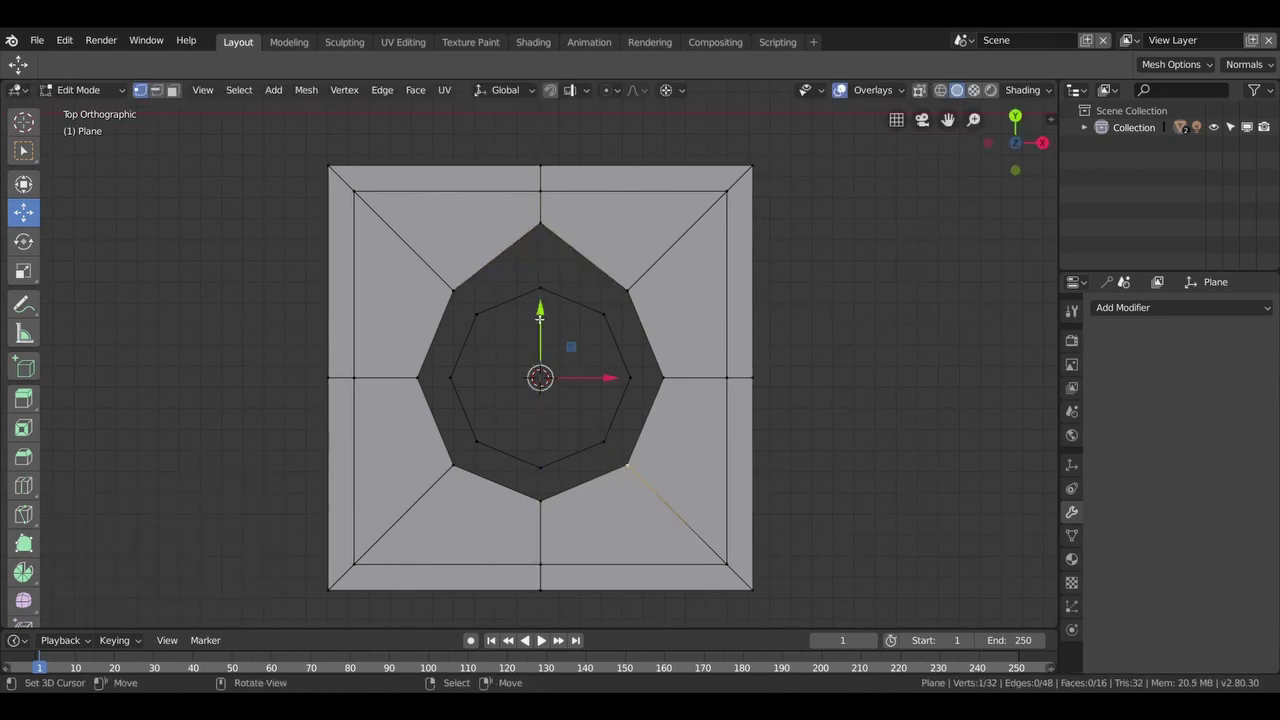
key("g")
key("y")
key("Return")
left_click(458, 469)
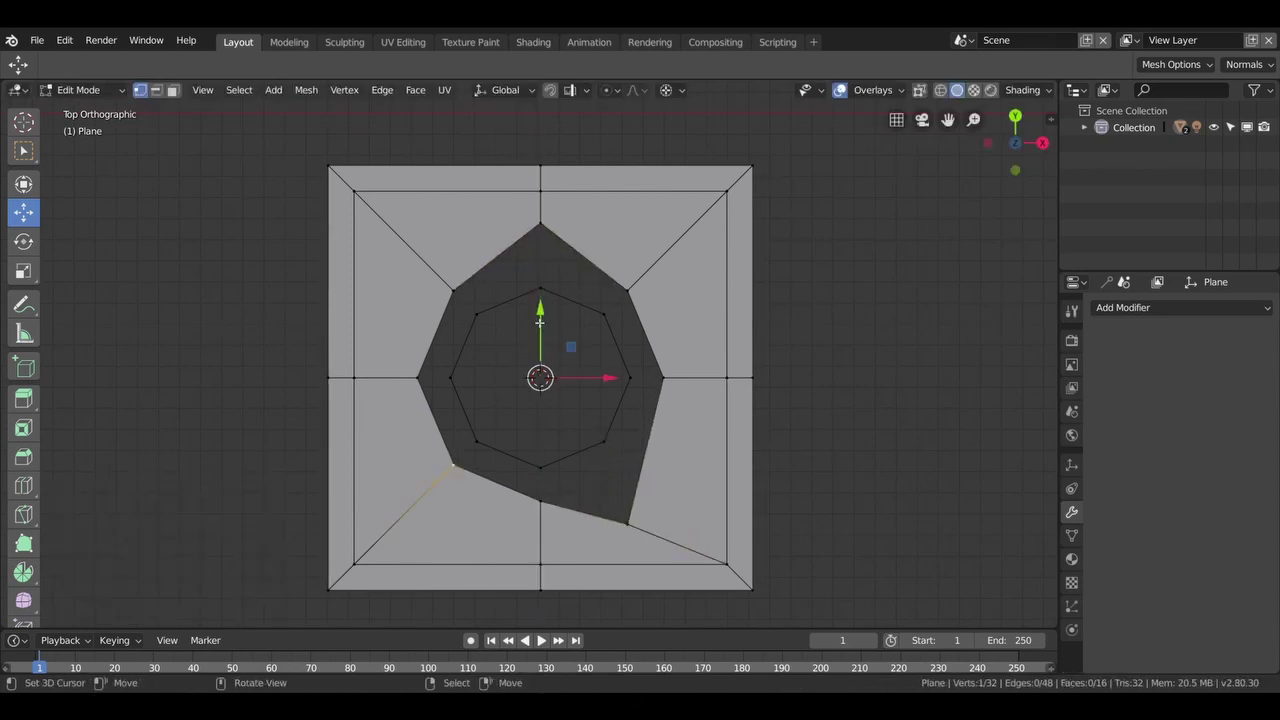
key("g")
key("y")
key("Return")
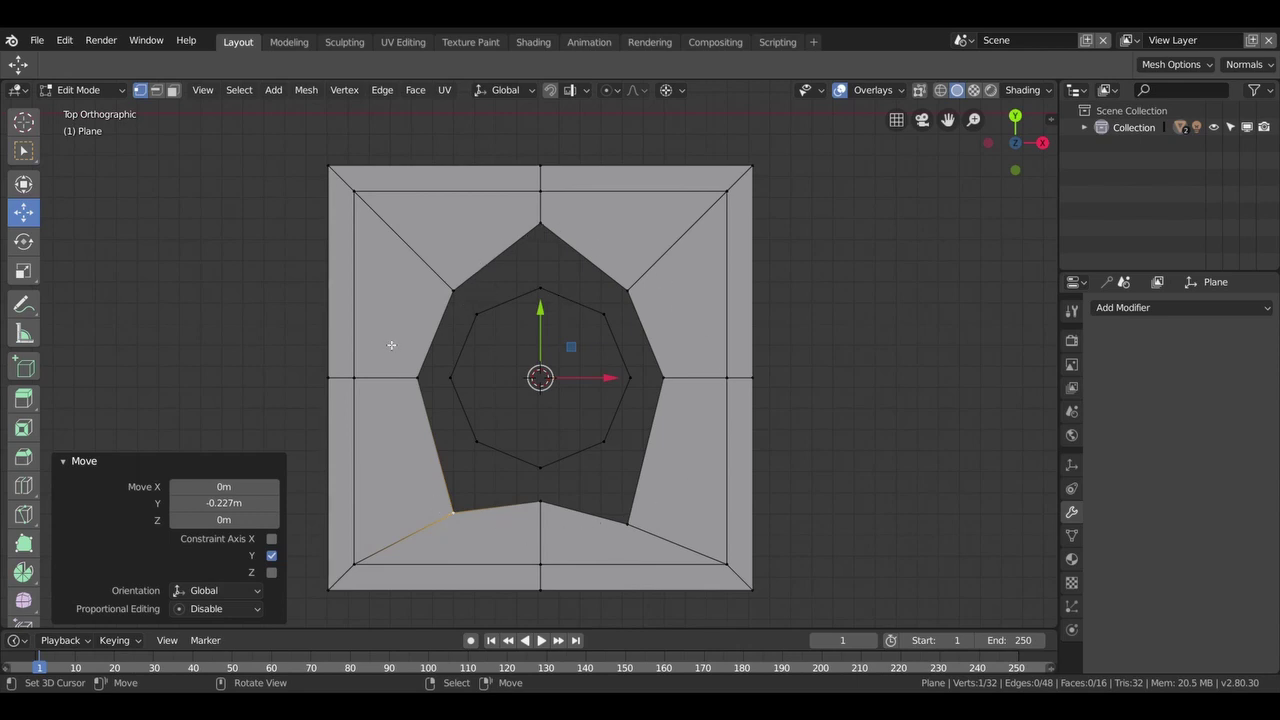
left_click_drag(445, 215, 548, 318)
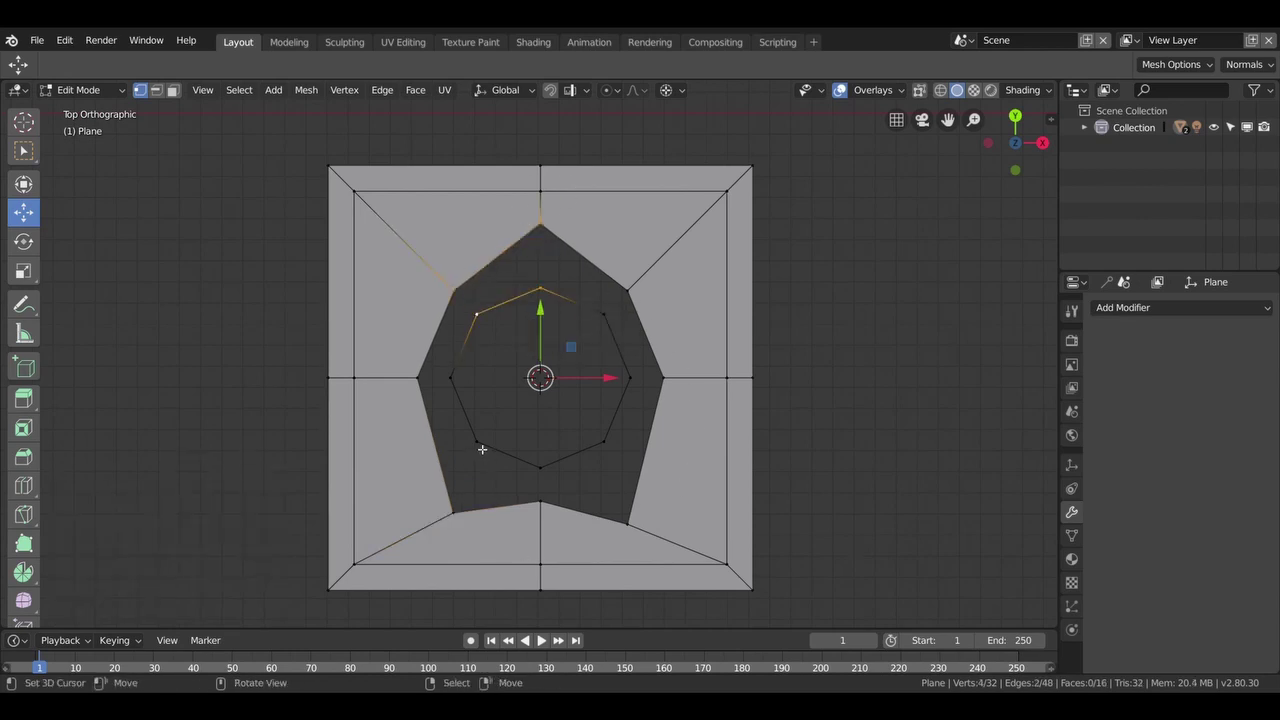
Merge the top, upper-right, right and lower-right outer vertices into their inner-octagon vertices.
scroll(614, 392, "up", 2)
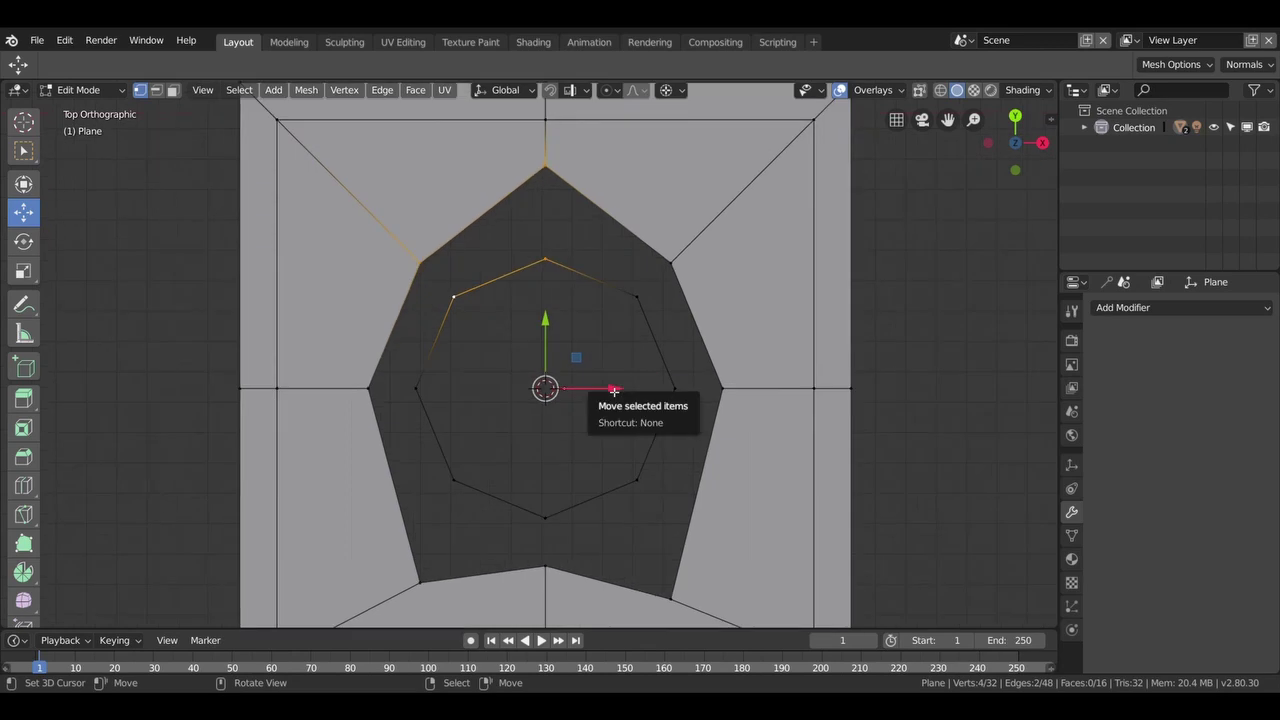
left_click(549, 270)
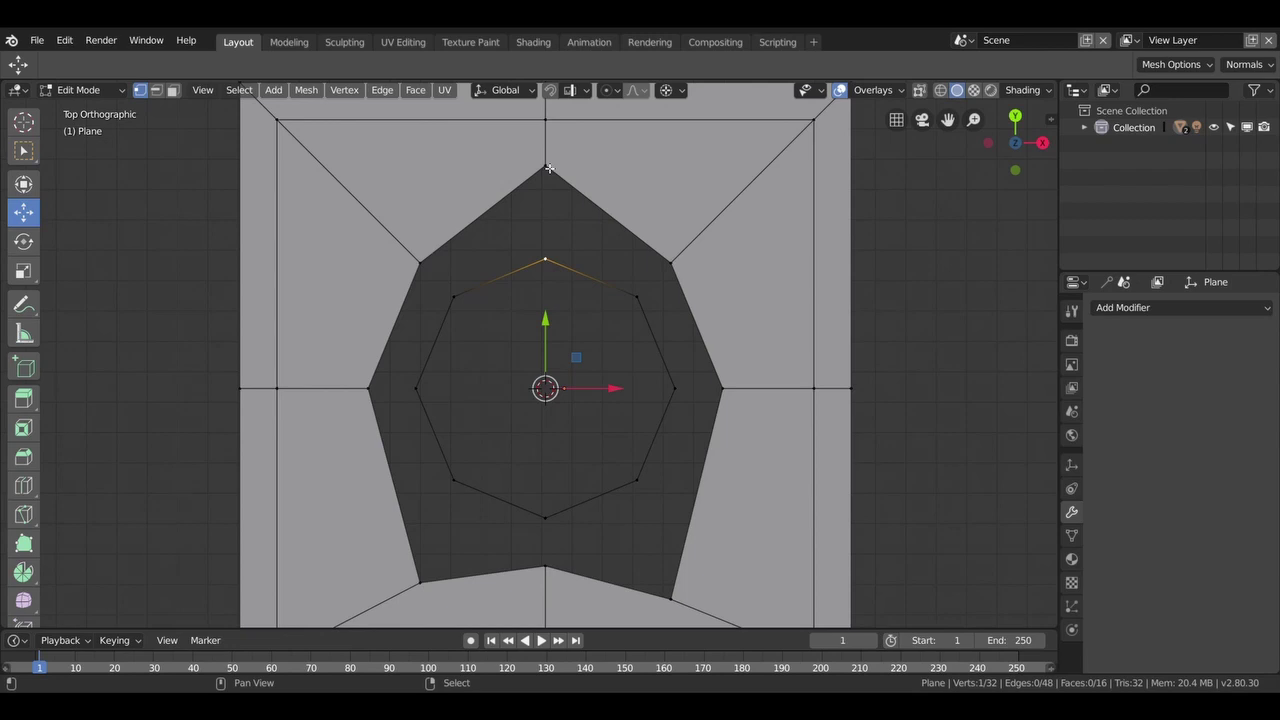
left_click(549, 168, "shift")
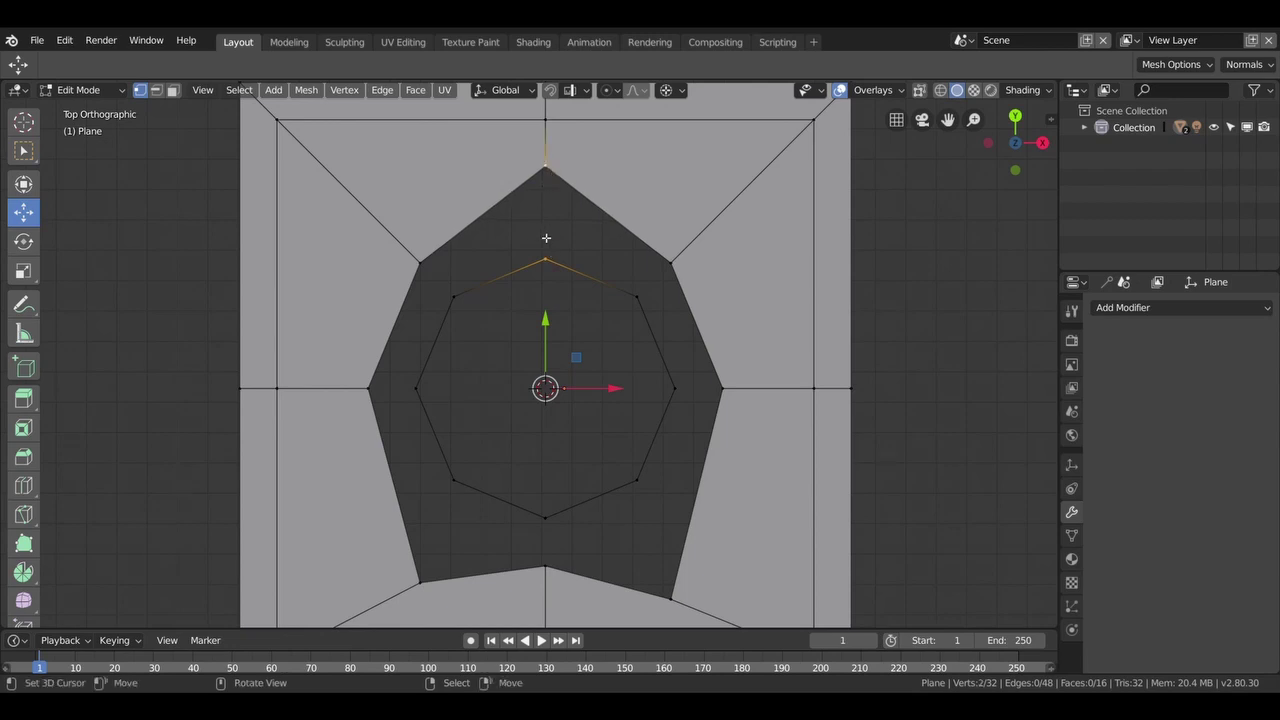
key("alt+m")
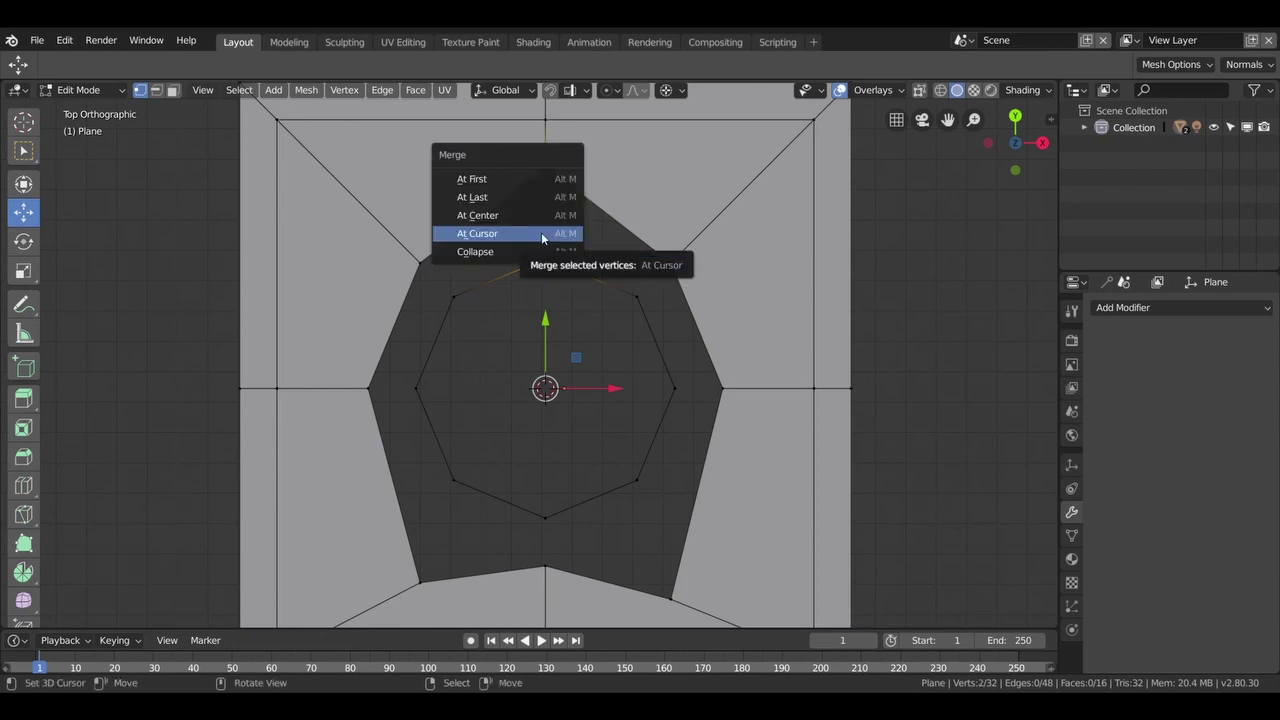
left_click(502, 180)
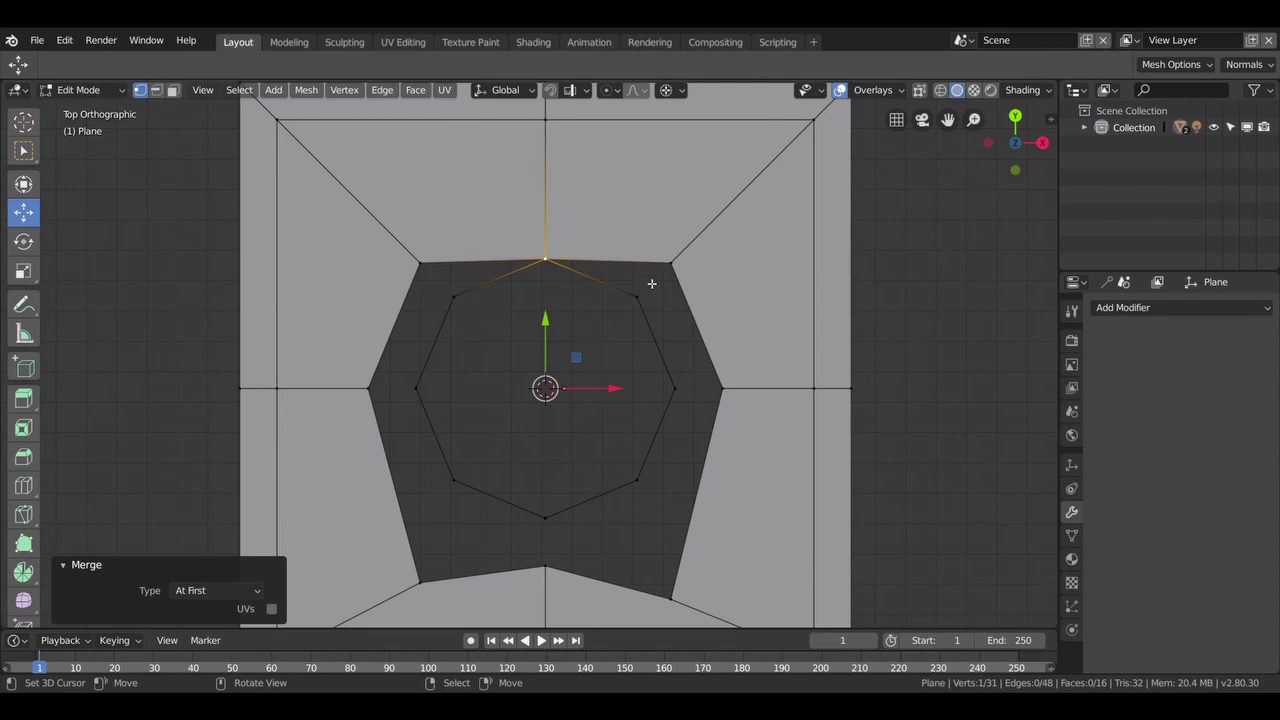
left_click(674, 263)
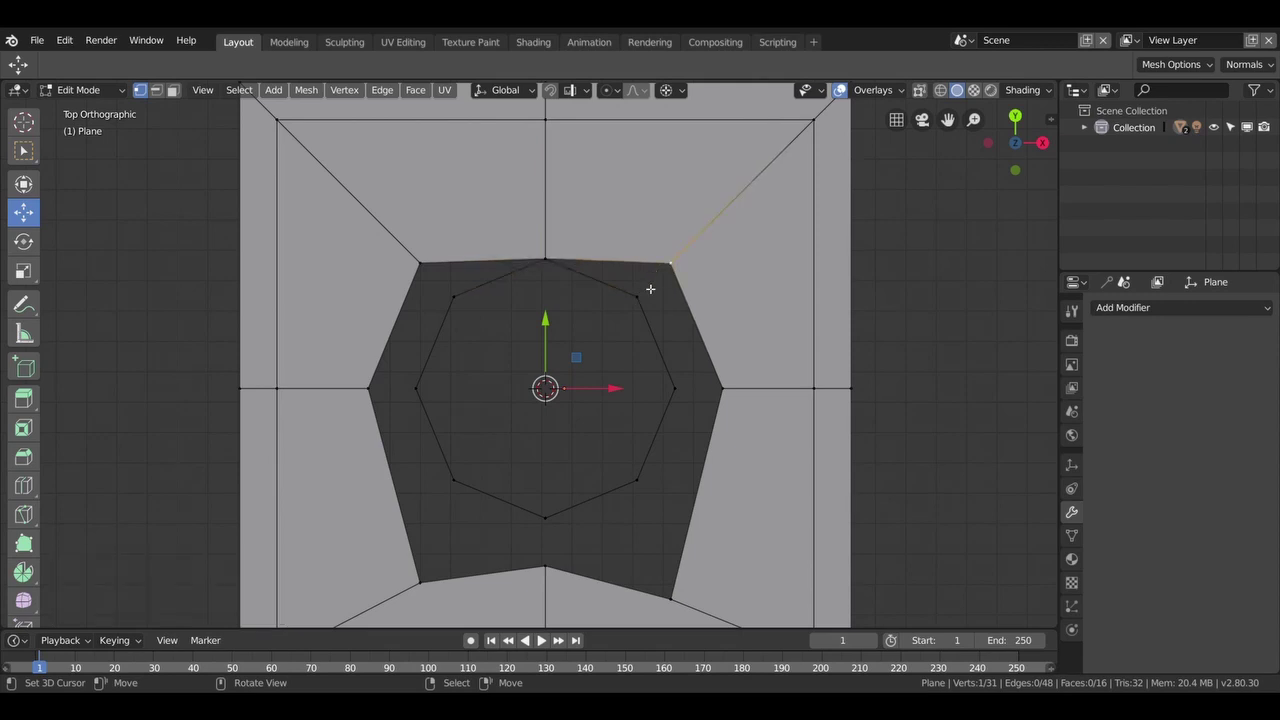
left_click(640, 298, "shift")
key("alt+m")
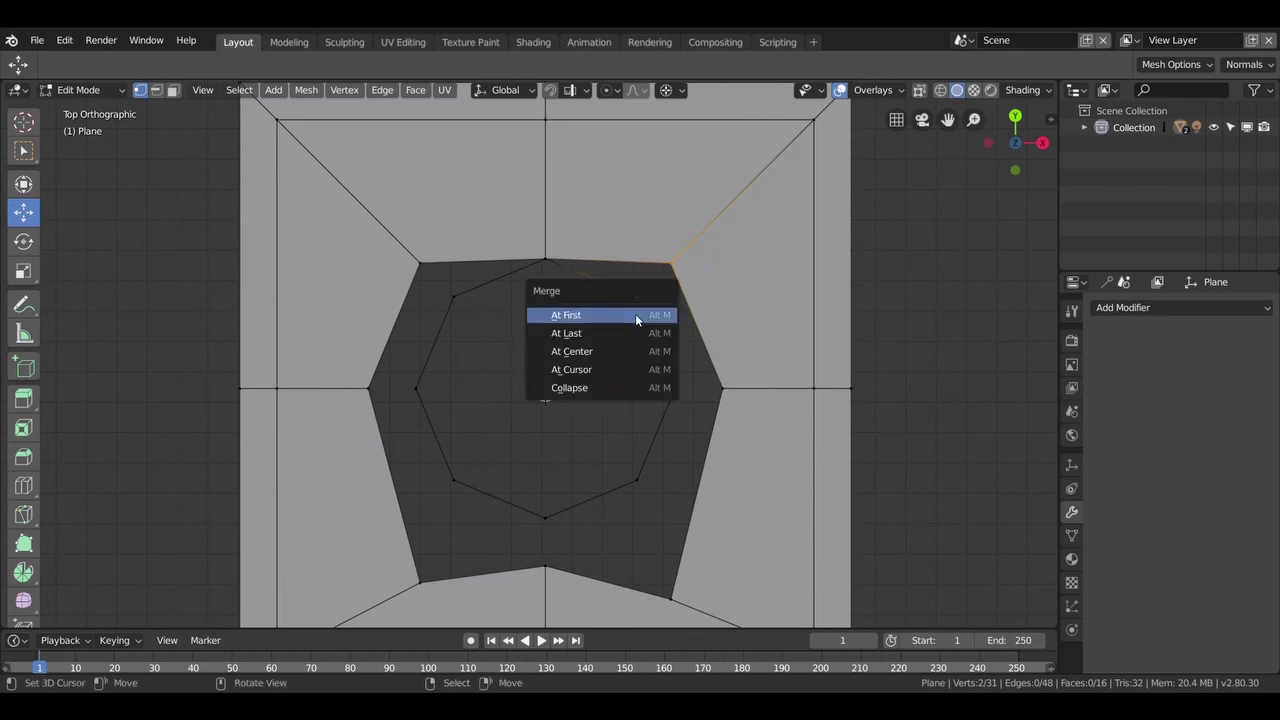
left_click(565, 338)
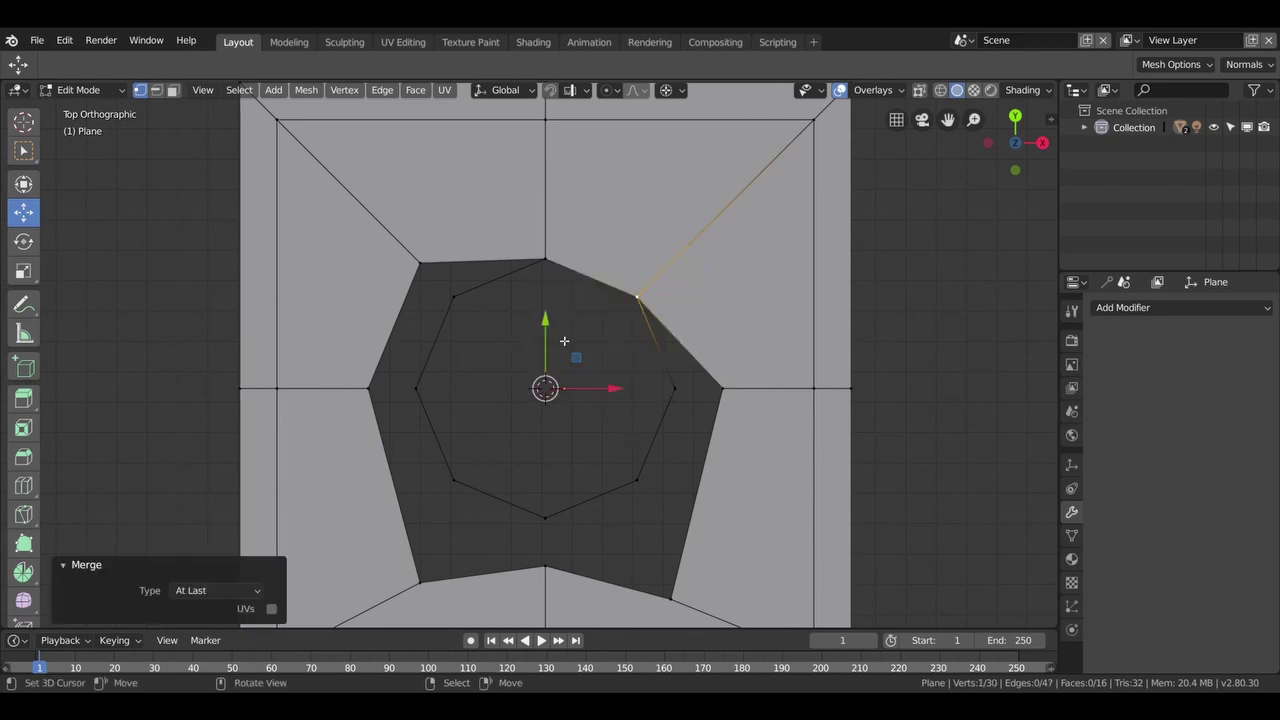
left_click(674, 390)
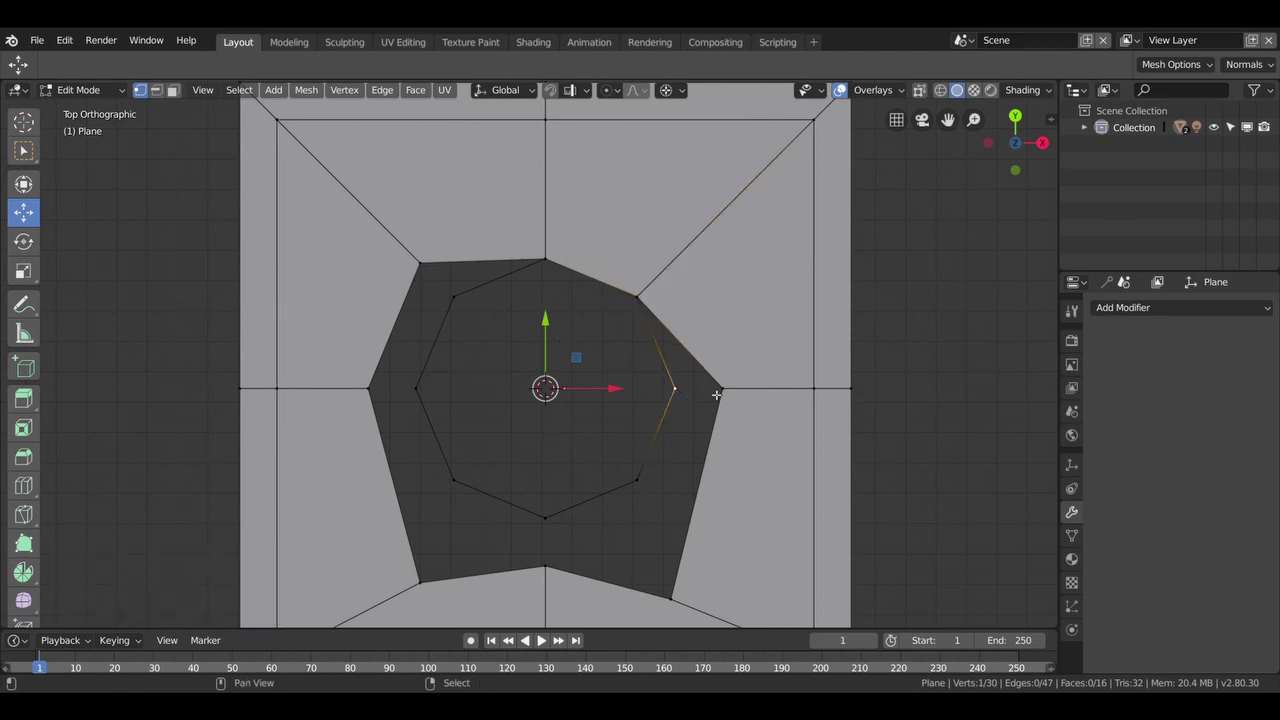
left_click(722, 390, "shift")
key("alt+m")
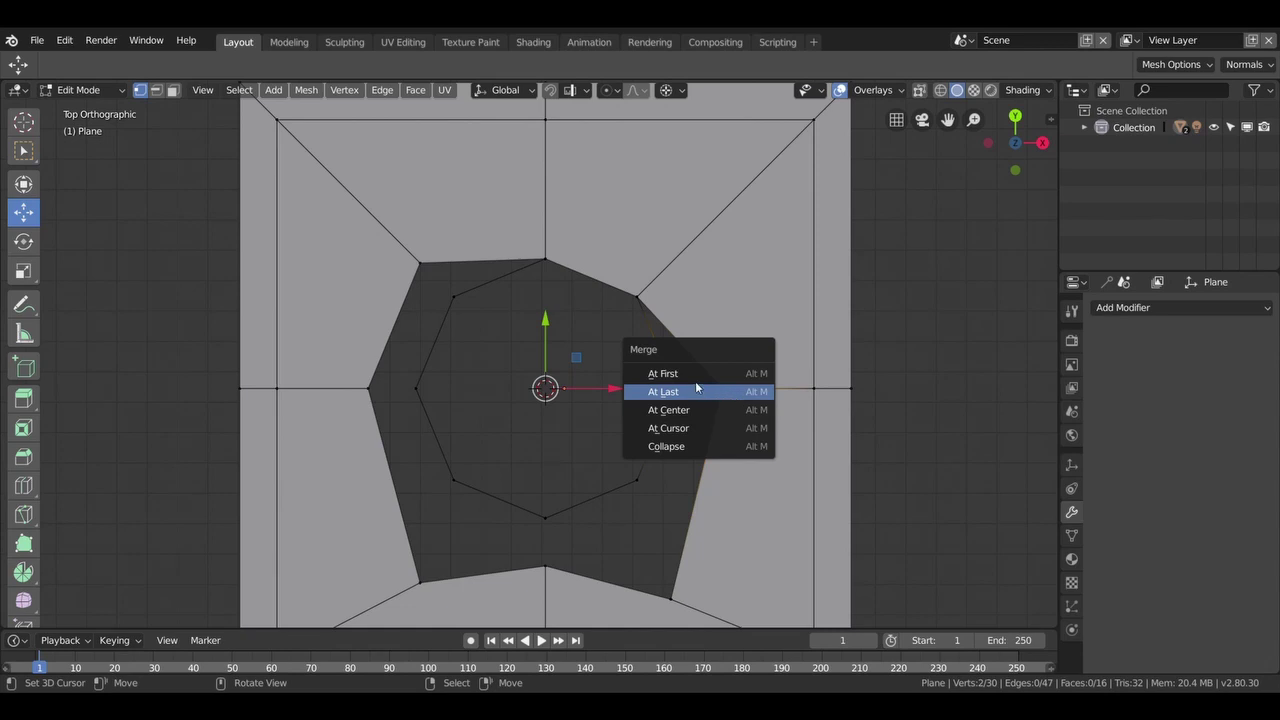
left_click(668, 373)
left_click(637, 481)
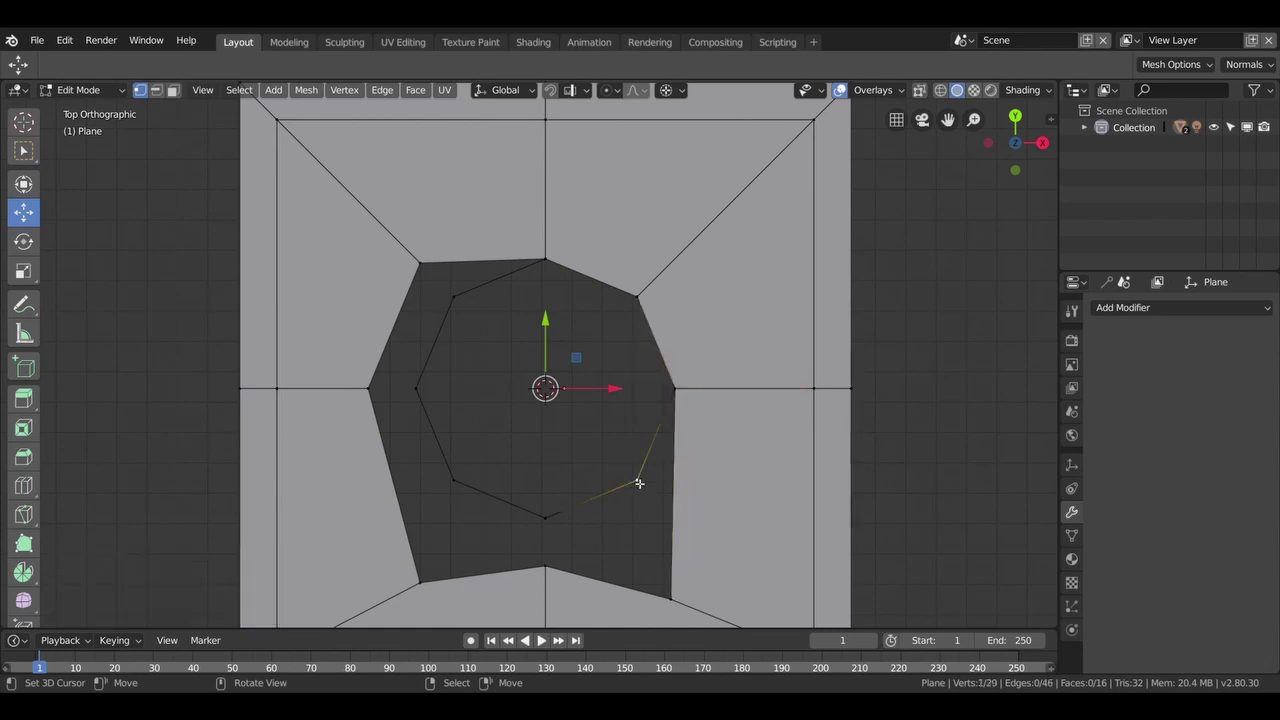
left_click(670, 597, "shift")
key("alt+m")
left_click(640, 588)
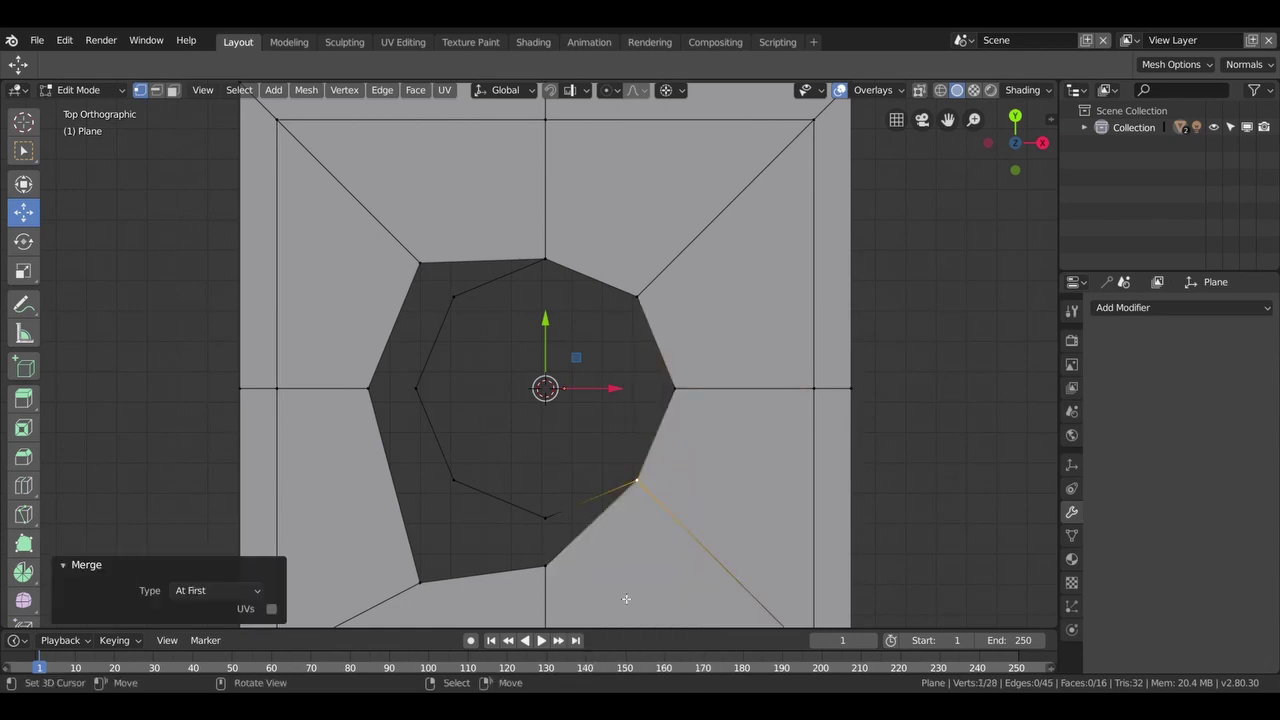
left_click(545, 517)
Merge the bottom, lower-left, left and upper-left vertex pairs, then orbit to a perspective view.
left_click(545, 567, "shift")
key("alt+m")
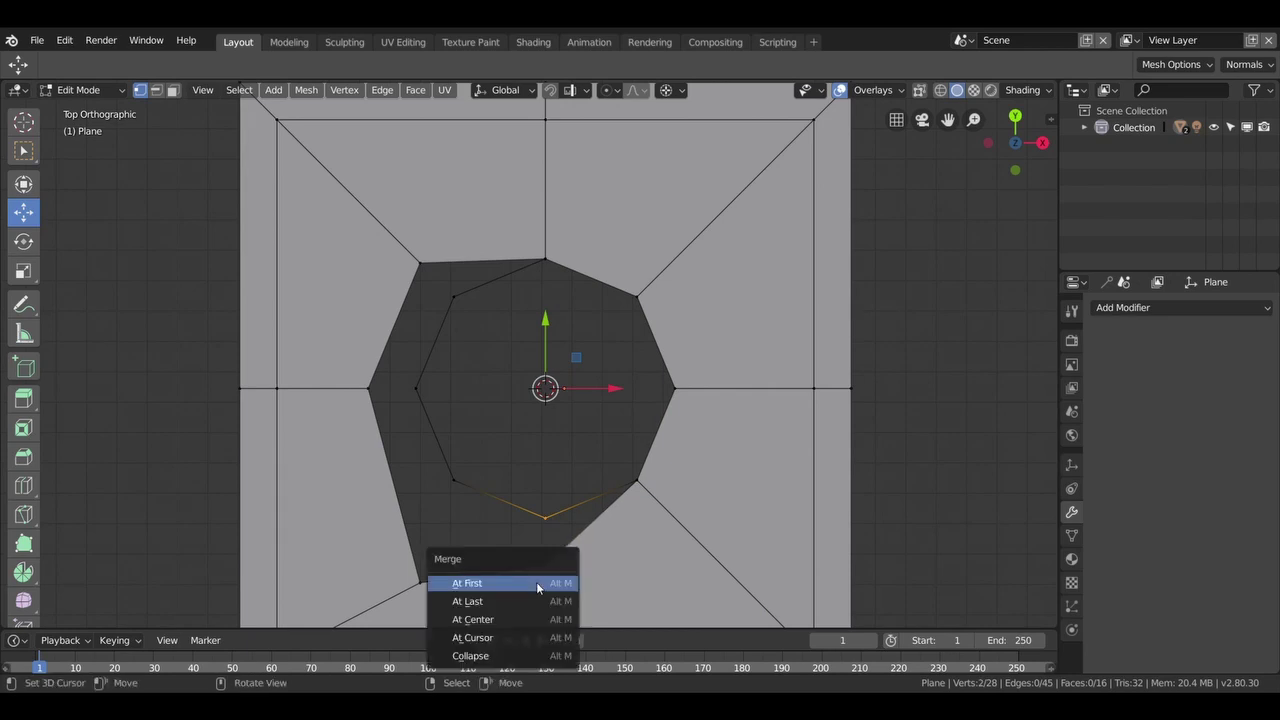
left_click(536, 582)
left_click(453, 481)
left_click(431, 586, "shift")
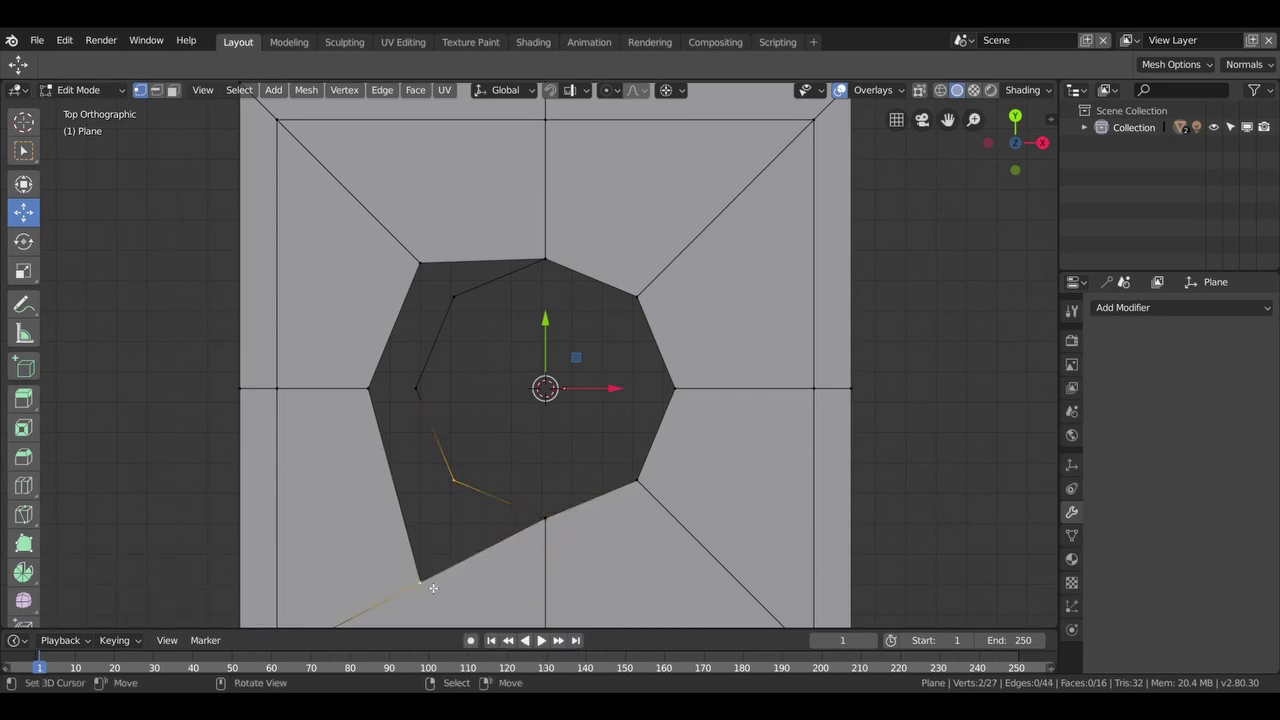
key("alt+m")
left_click(428, 582)
left_click(416, 389)
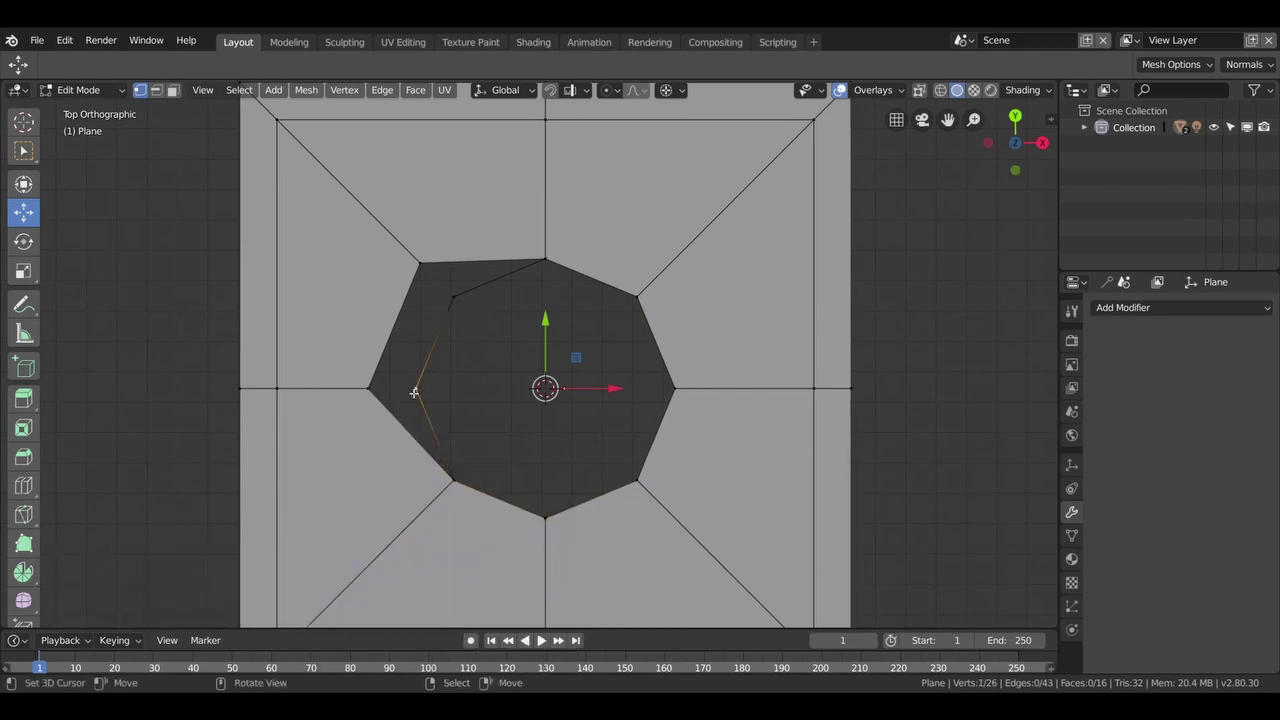
key("alt+m")
left_click(365, 388)
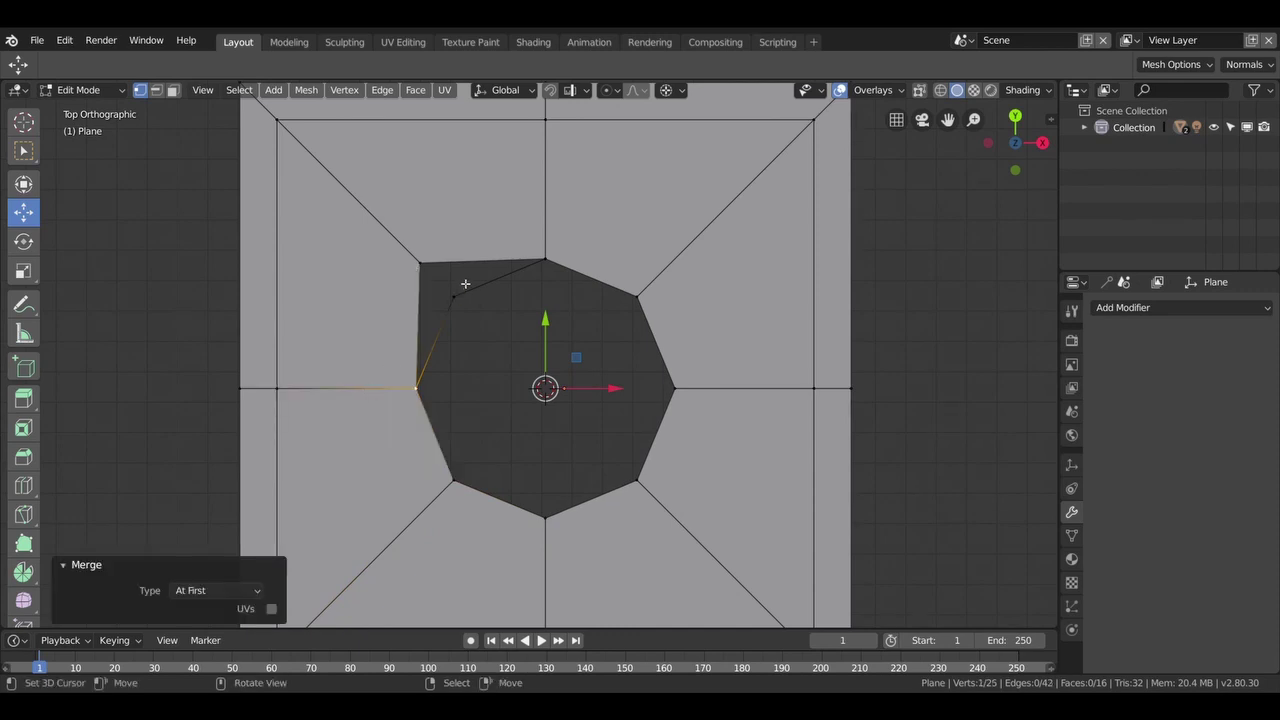
left_click(453, 297)
left_click(424, 266, "shift")
key("alt+m")
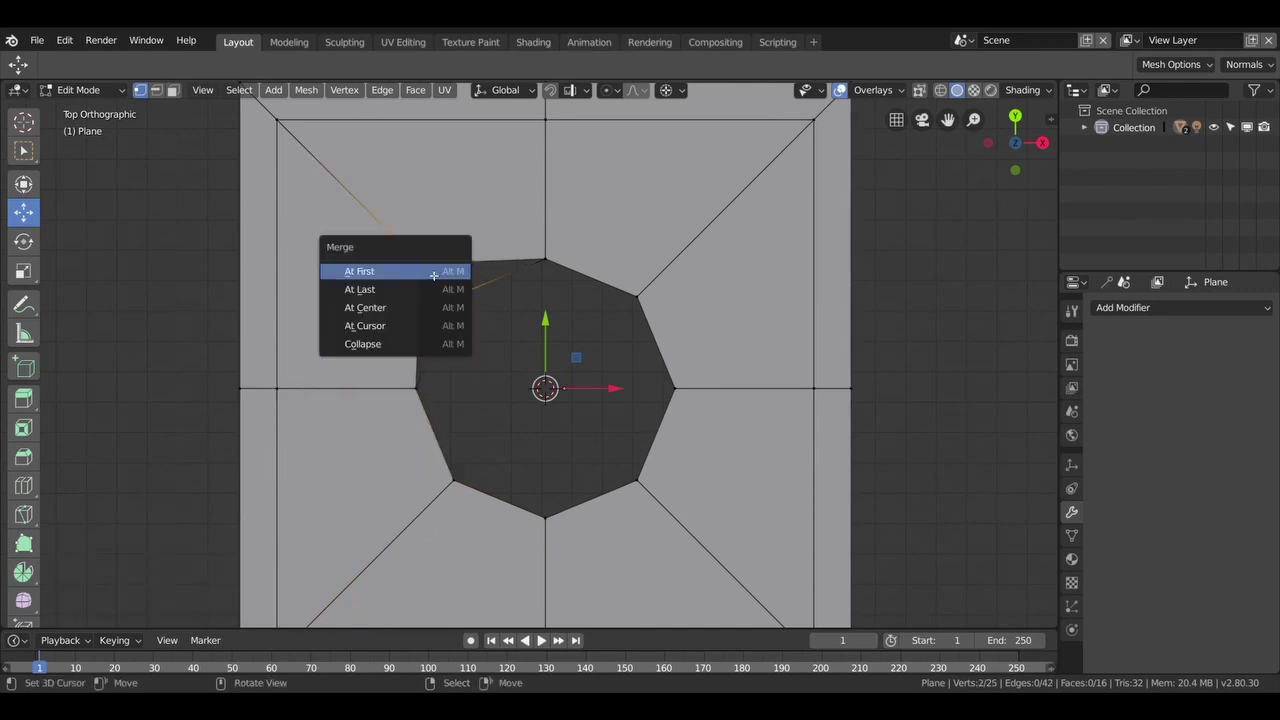
left_click(433, 275)
middle_click_drag(433, 275, 631, 395)
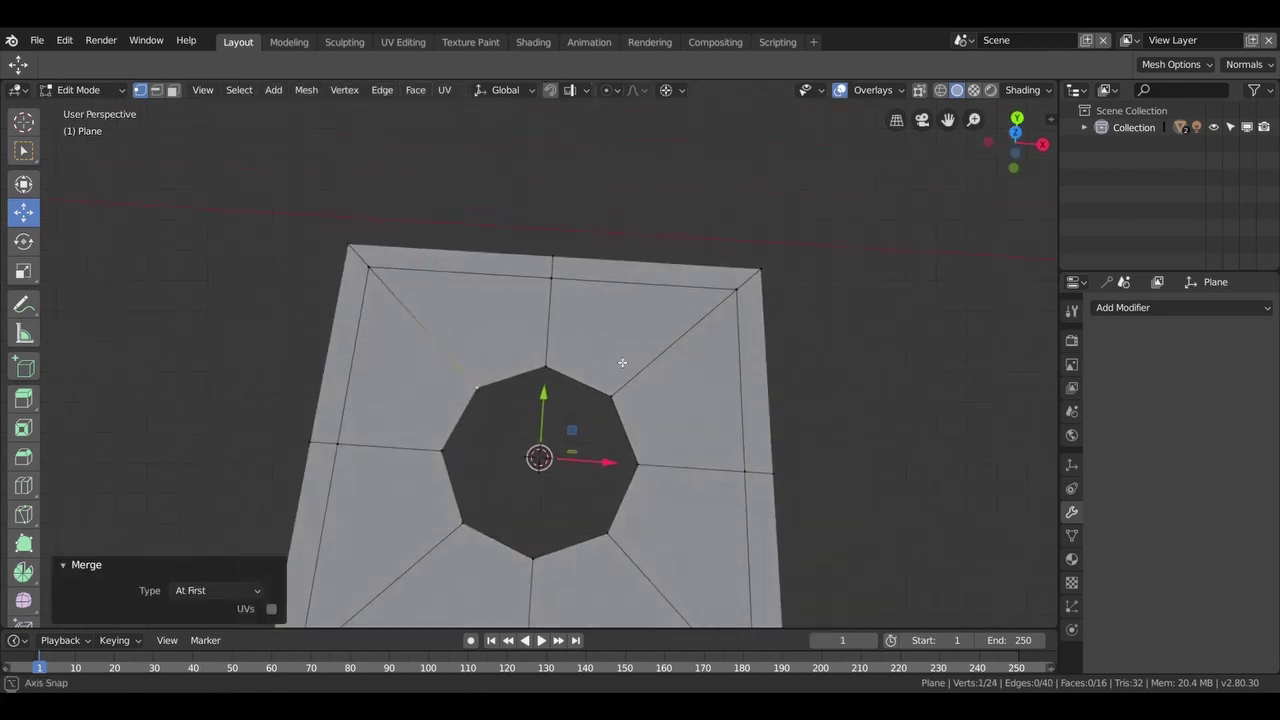
Cut an edge loop around the hole, slide it to factor -0.784, and select the rim loop.
key("ctrl+r")
left_click(670, 463)
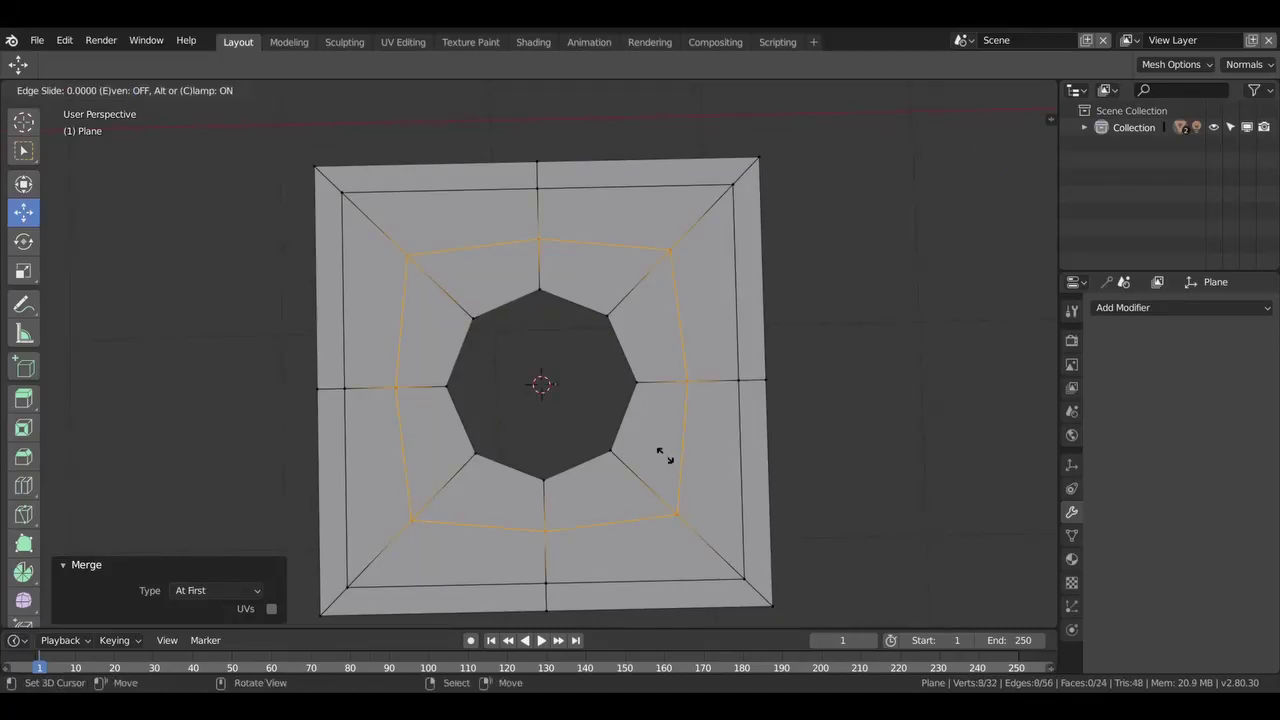
left_click(600, 418)
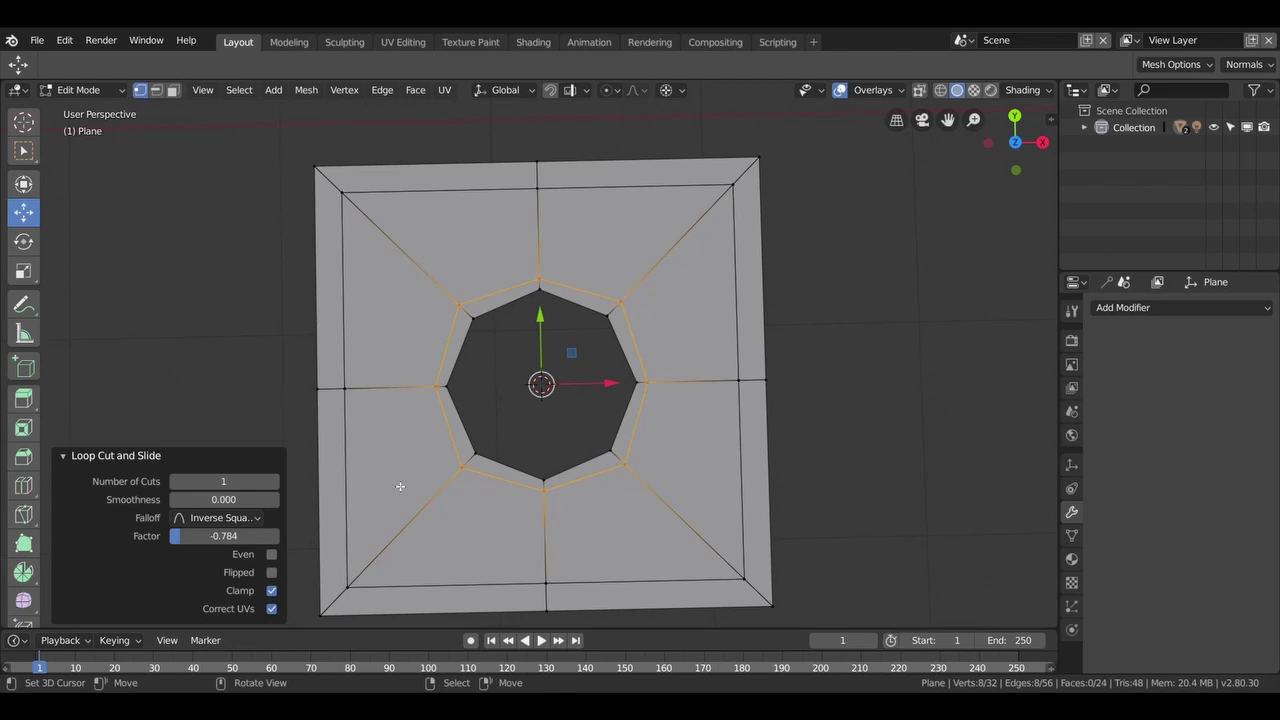
key("alt+a")
left_click(614, 319, "alt")
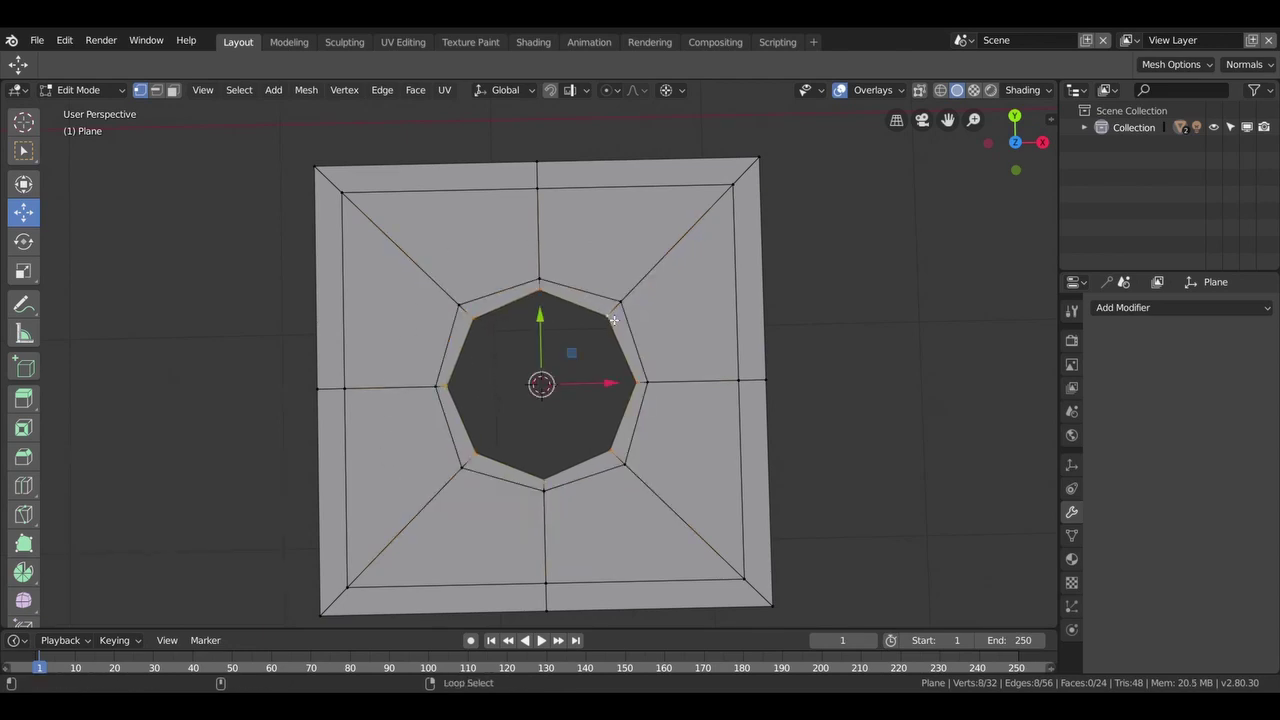
middle_click_drag(614, 319, 579, 406)
Extrude the rim loop downward, add a level-2 Subdivision Surface, then return to Edit Mode.
key("e")
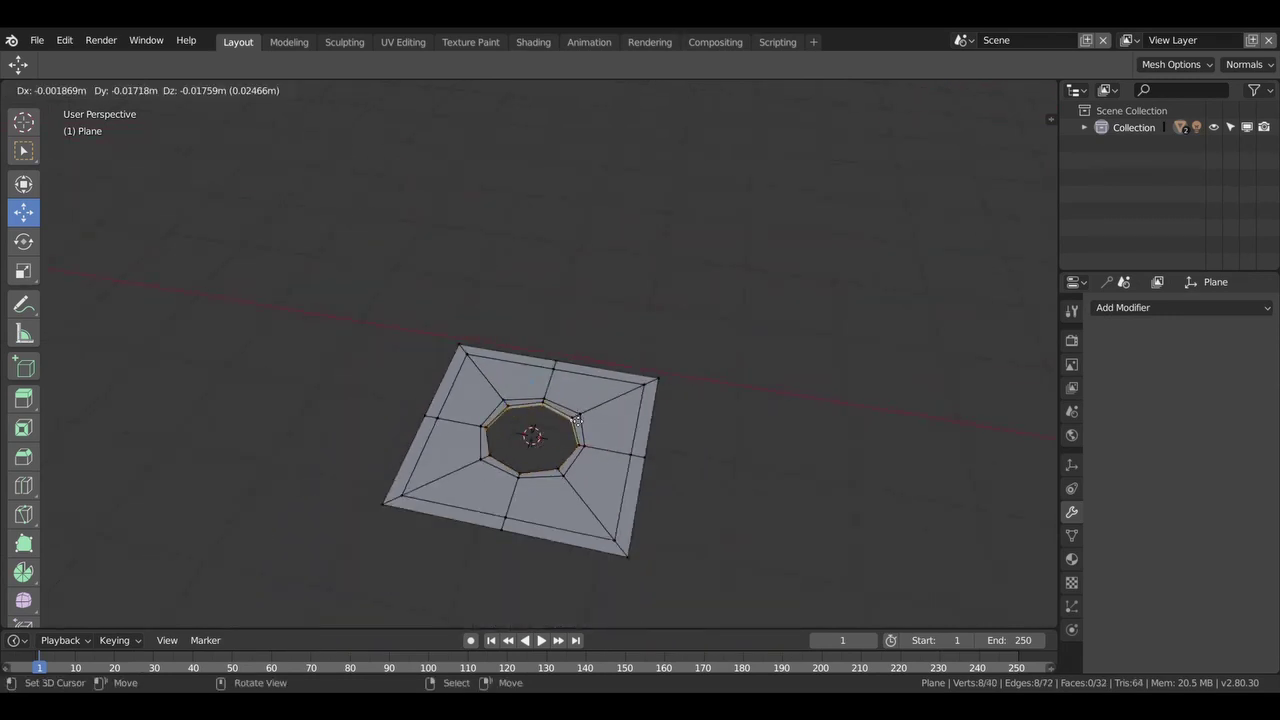
key("Return")
key("Tab")
key("ctrl+2")
mouse_move(760, 389)
middle_mouse_down()
mouse_move(597, 438)
mouse_move(413, 434)
mouse_move(420, 470)
mouse_move(654, 506)
mouse_move(848, 463)
mouse_move(837, 496)
middle_mouse_up()
key("Tab")
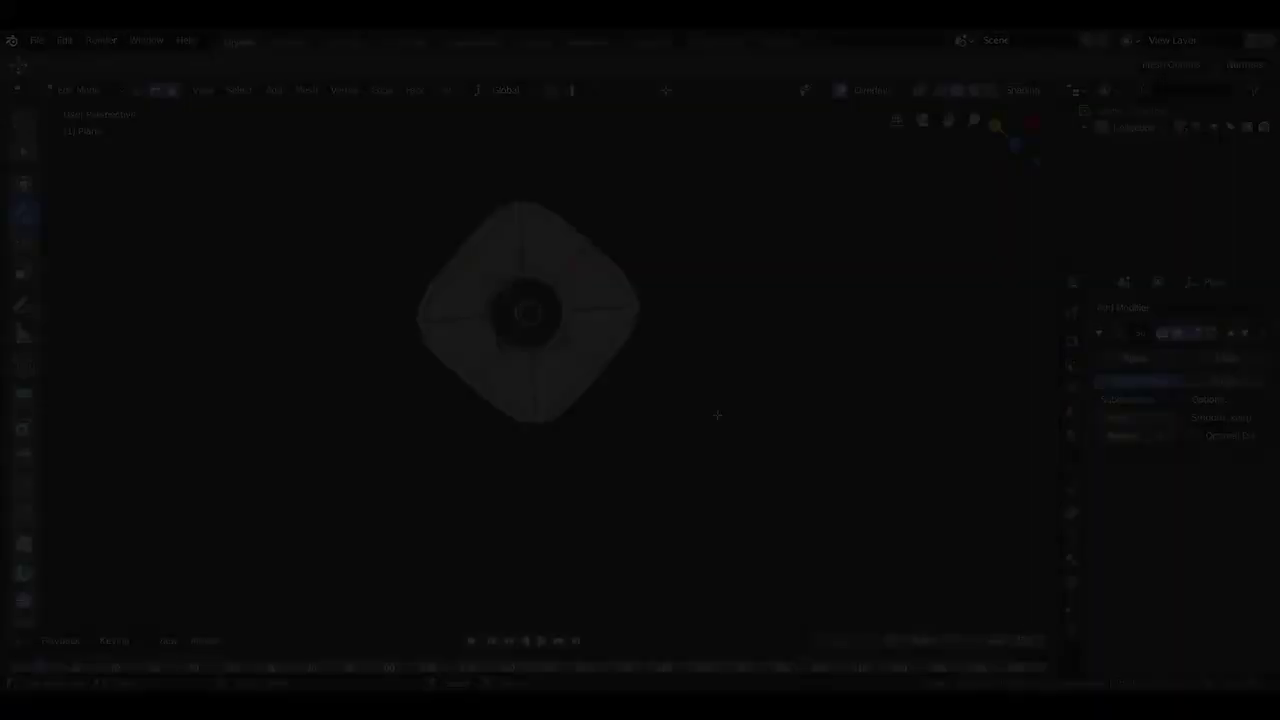